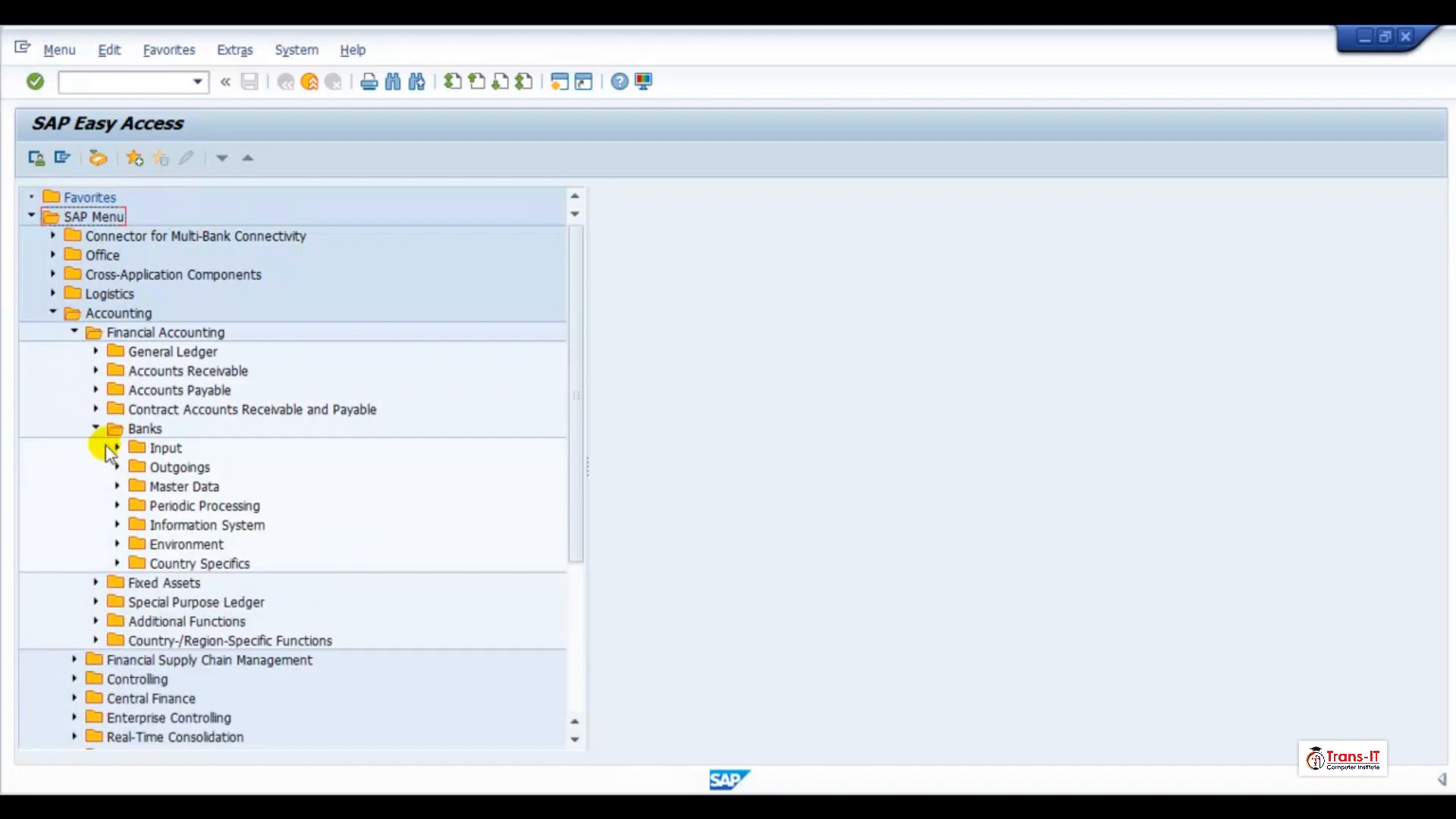
Step: Open the manual bank statement entry transaction from the Banks Input folder's Bank Statement entries
left_click(118, 447)
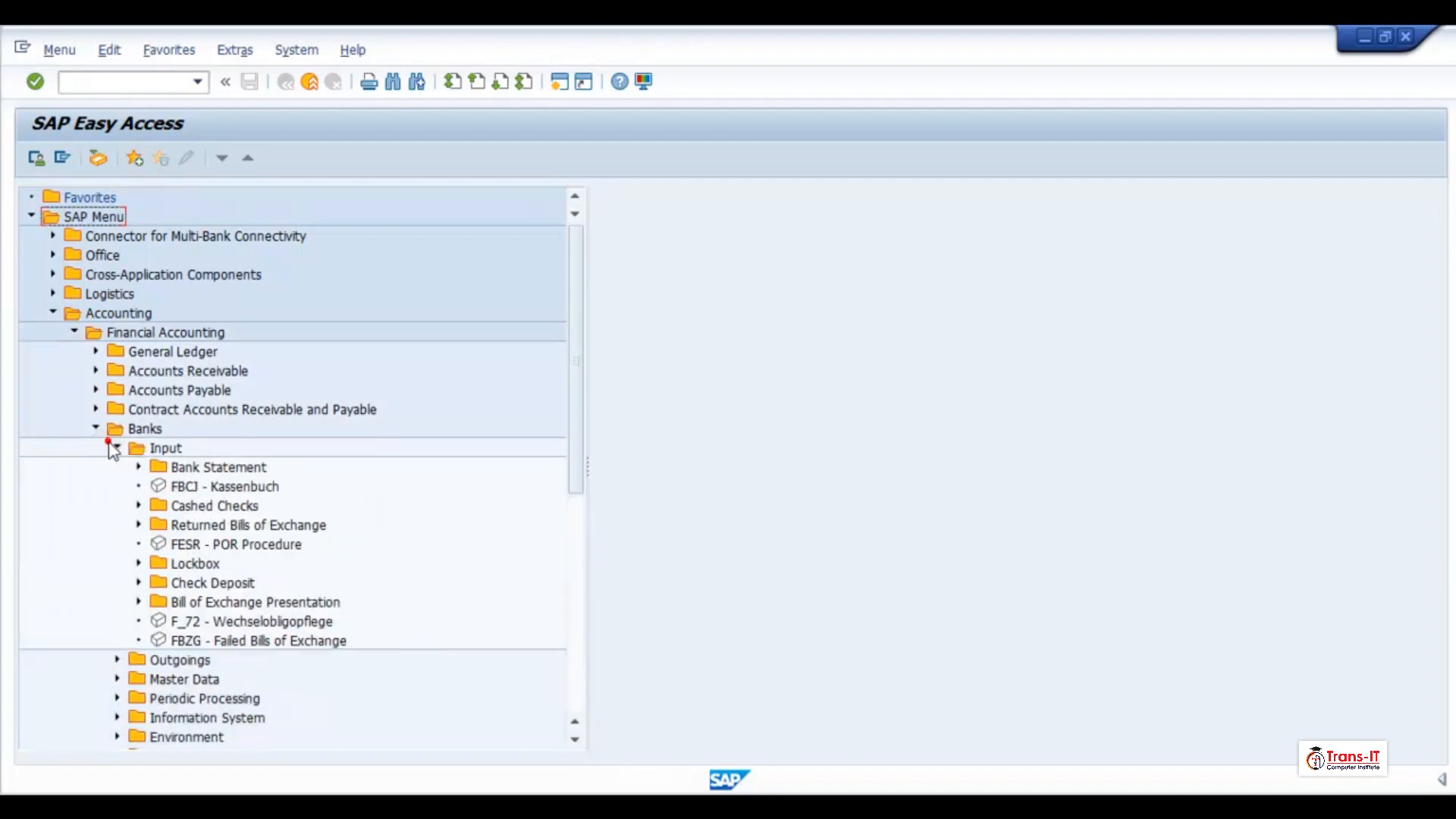
left_click(139, 467)
double_click(220, 489)
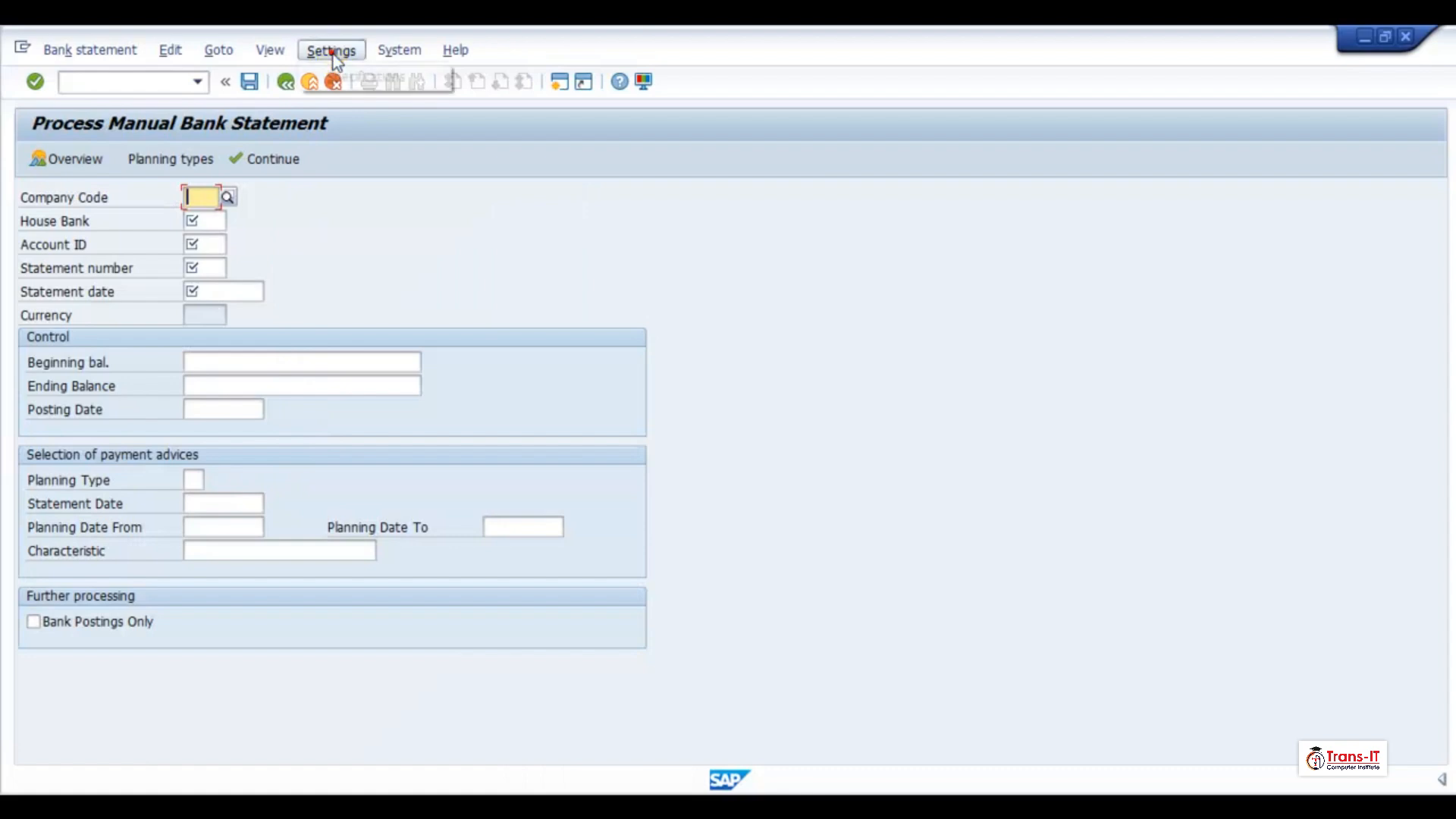
Step: Open the statement specifications and examine the available start variants and the customer and vendor matchcode IDs
left_click(332, 50)
left_click(336, 75)
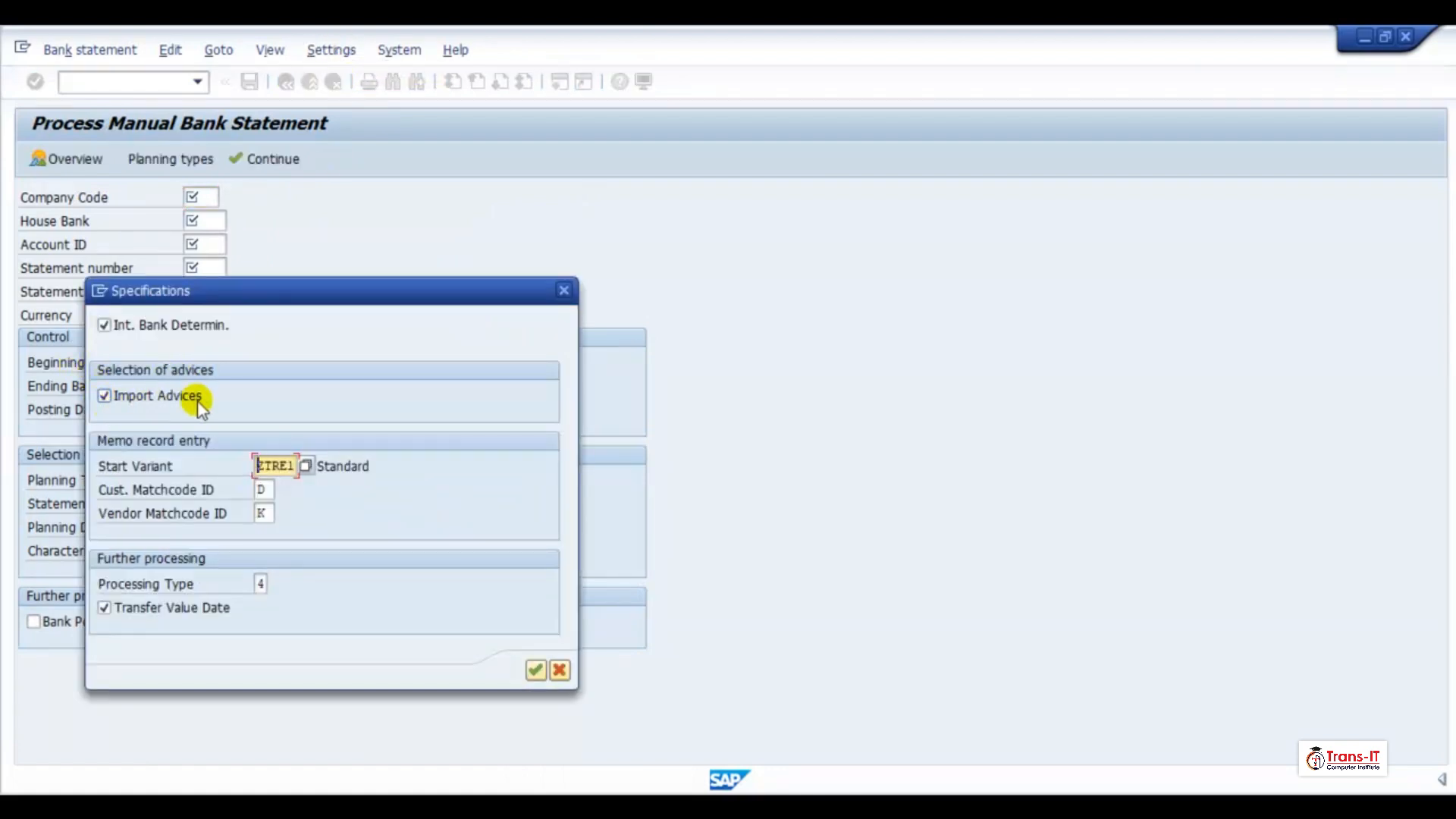
left_click(304, 466)
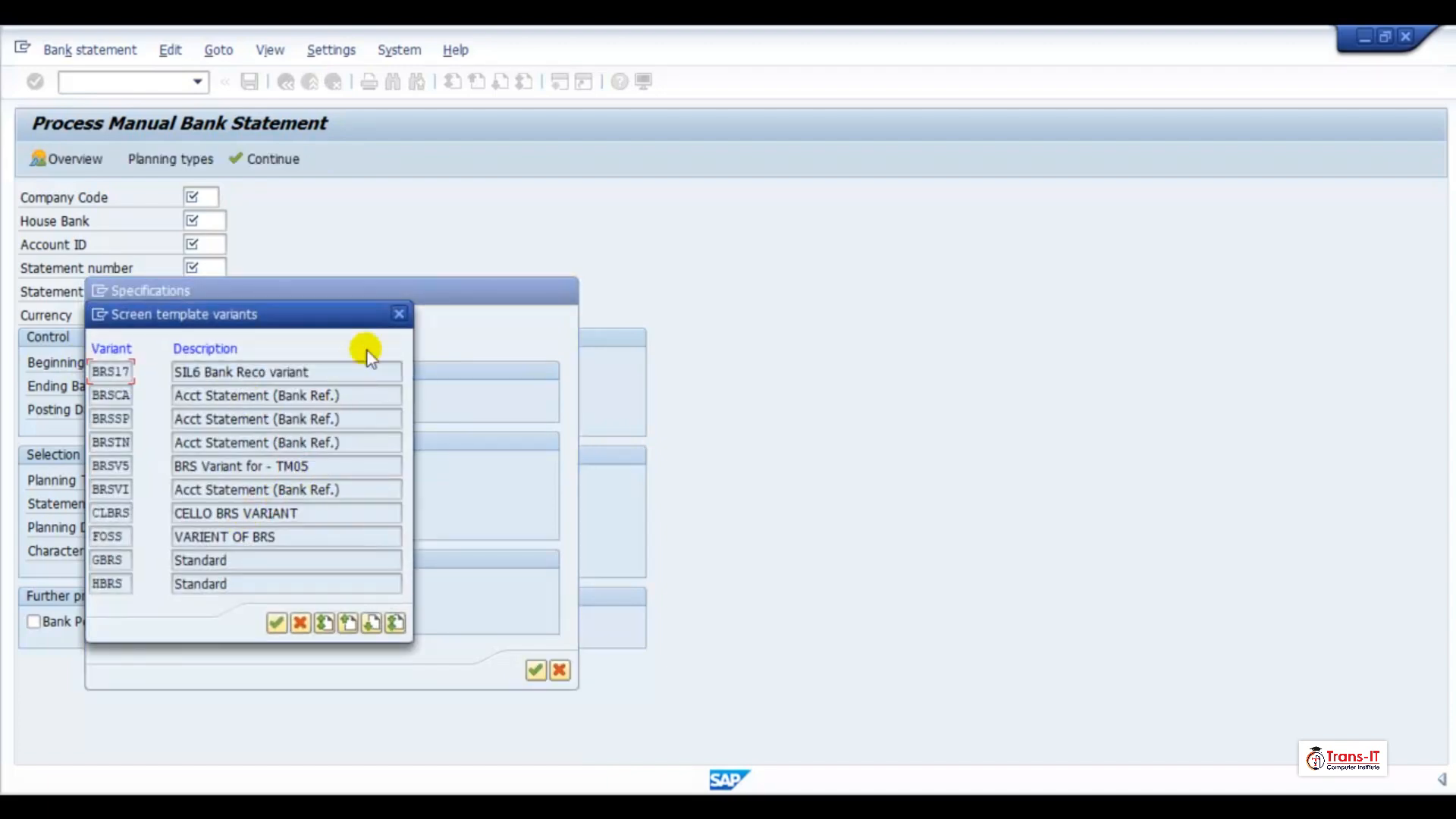
left_click(399, 314)
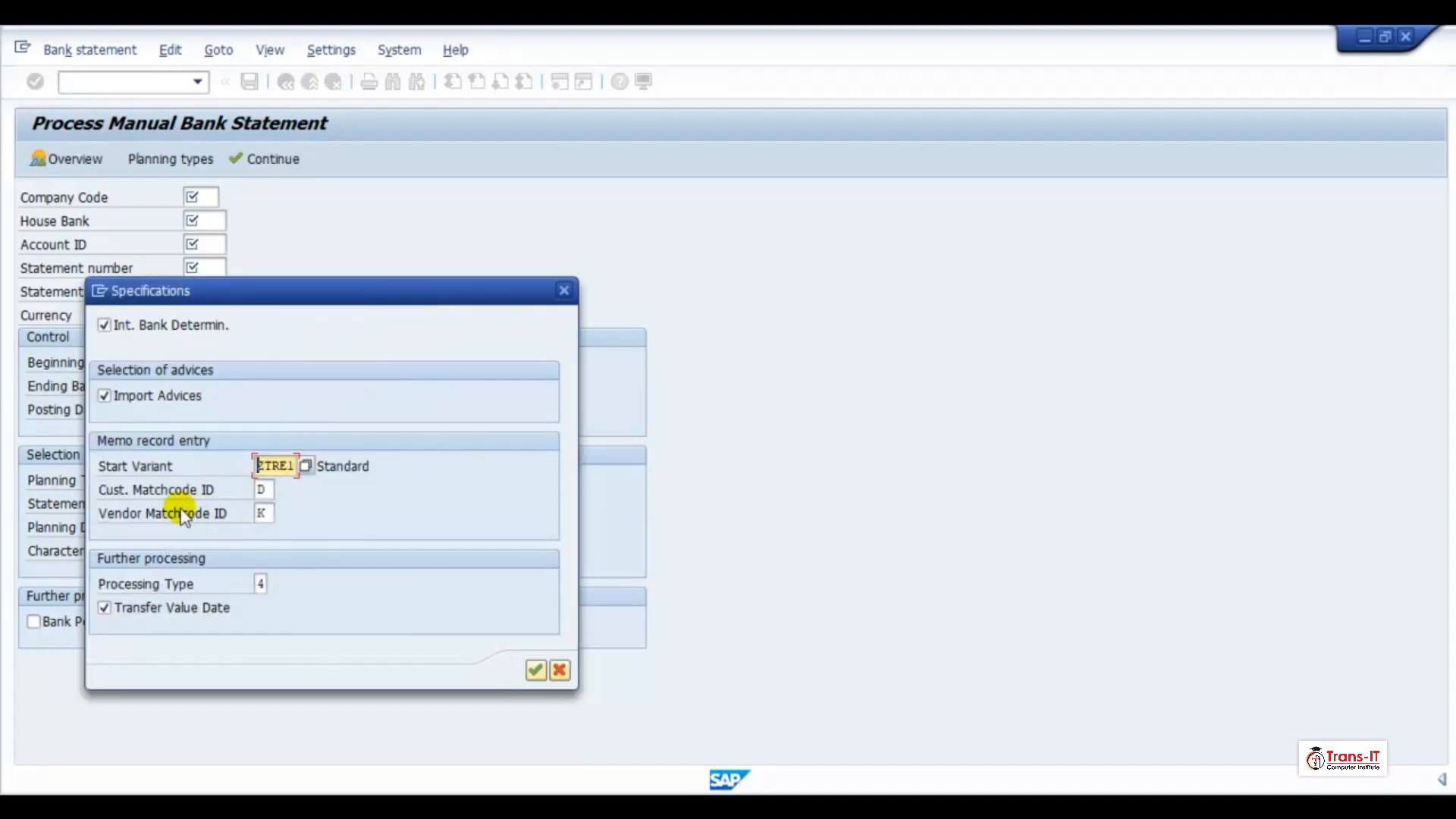
left_click(263, 489)
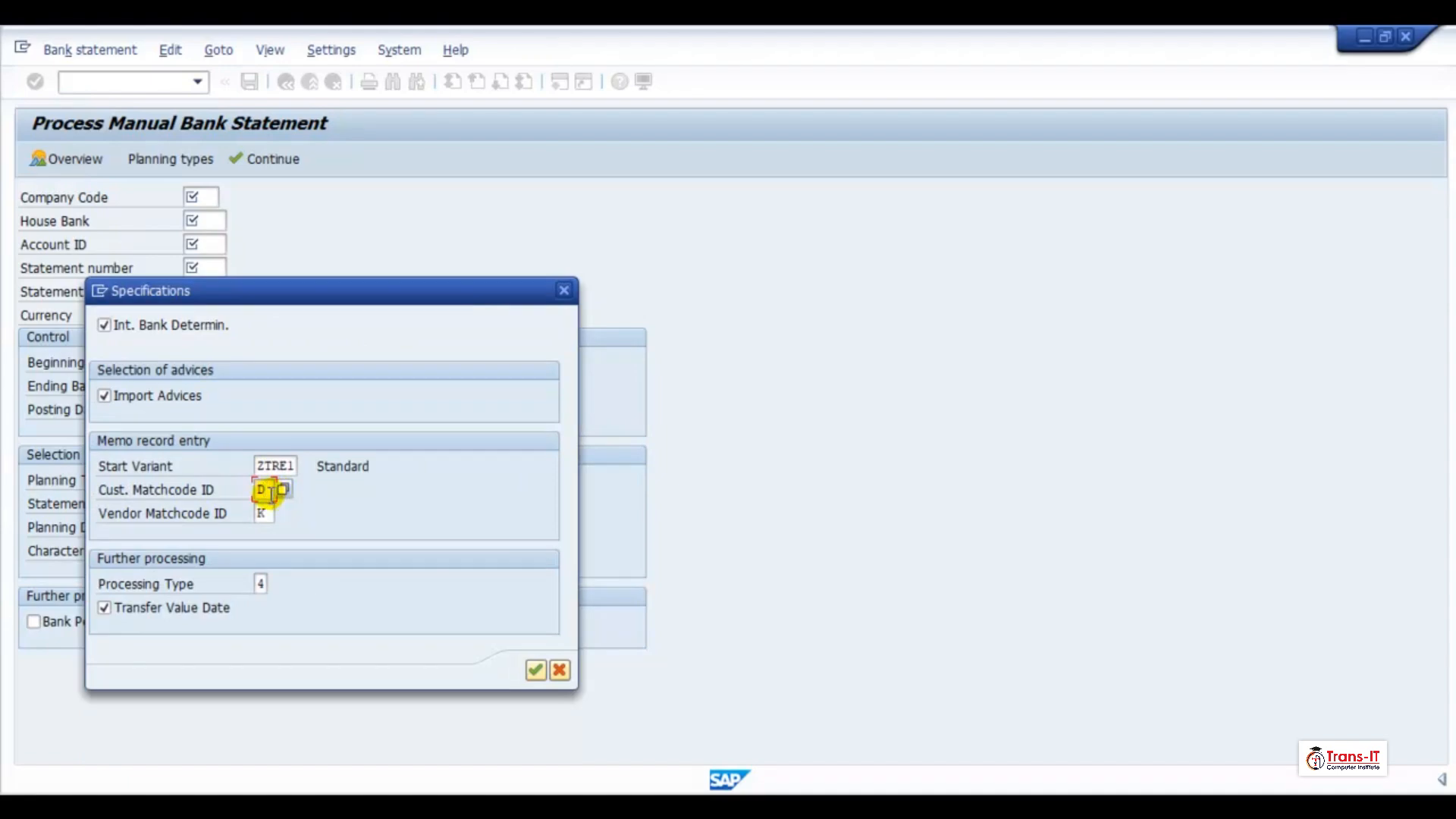
left_click(267, 513)
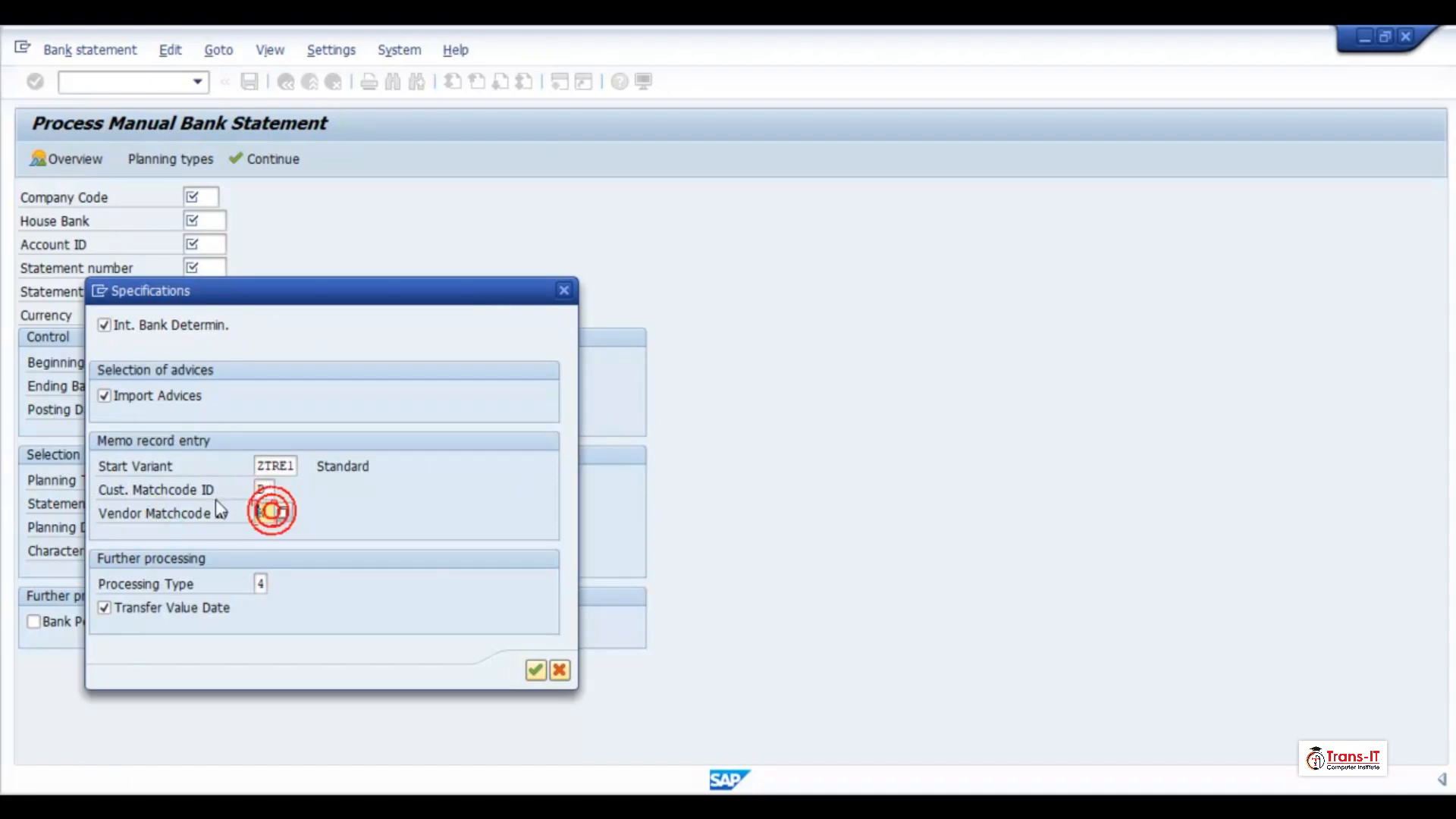
Step: Choose processing type 4 in the statement specifications and accept them
left_click(272, 585)
key("F4")
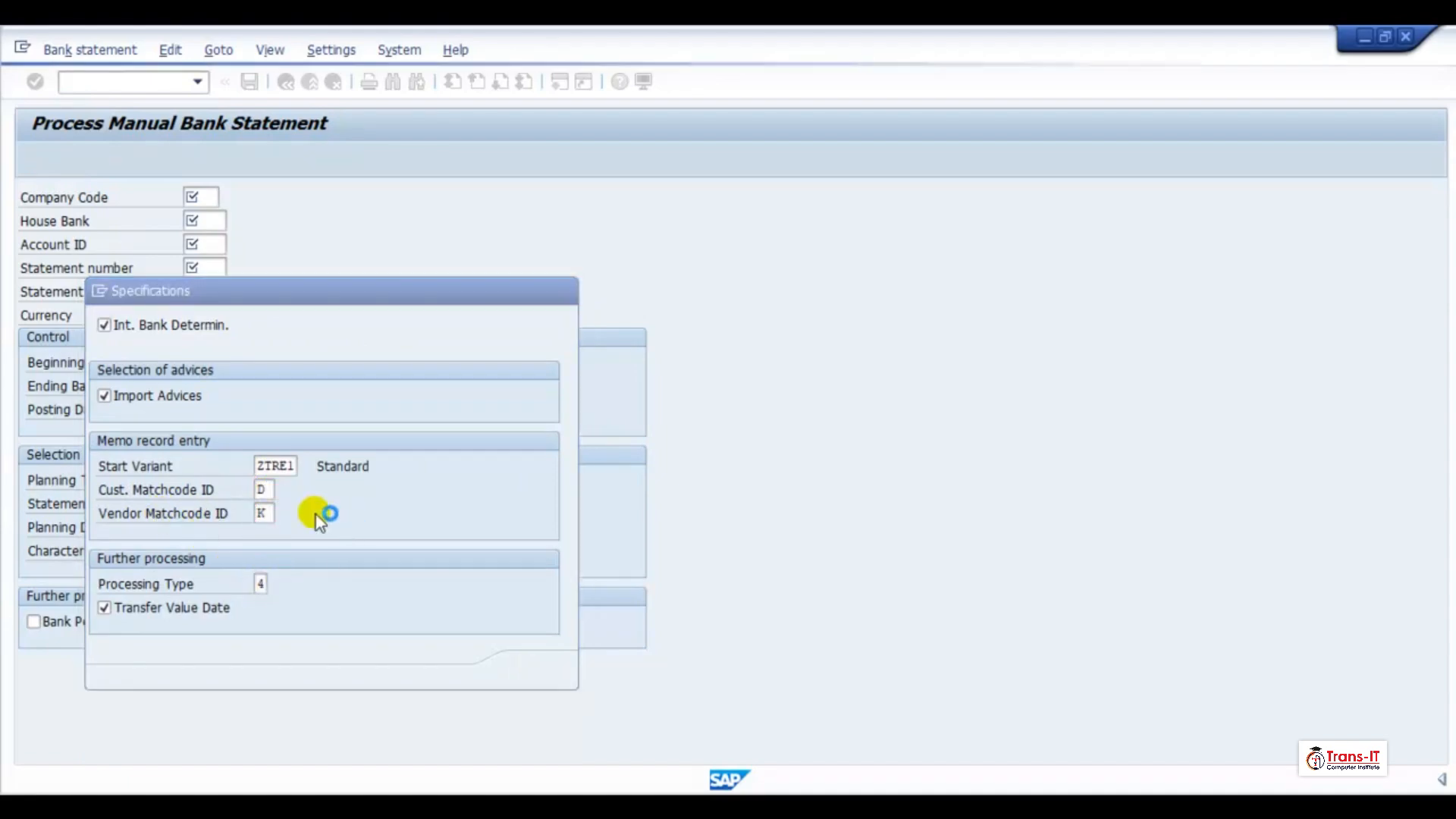
double_click(390, 660)
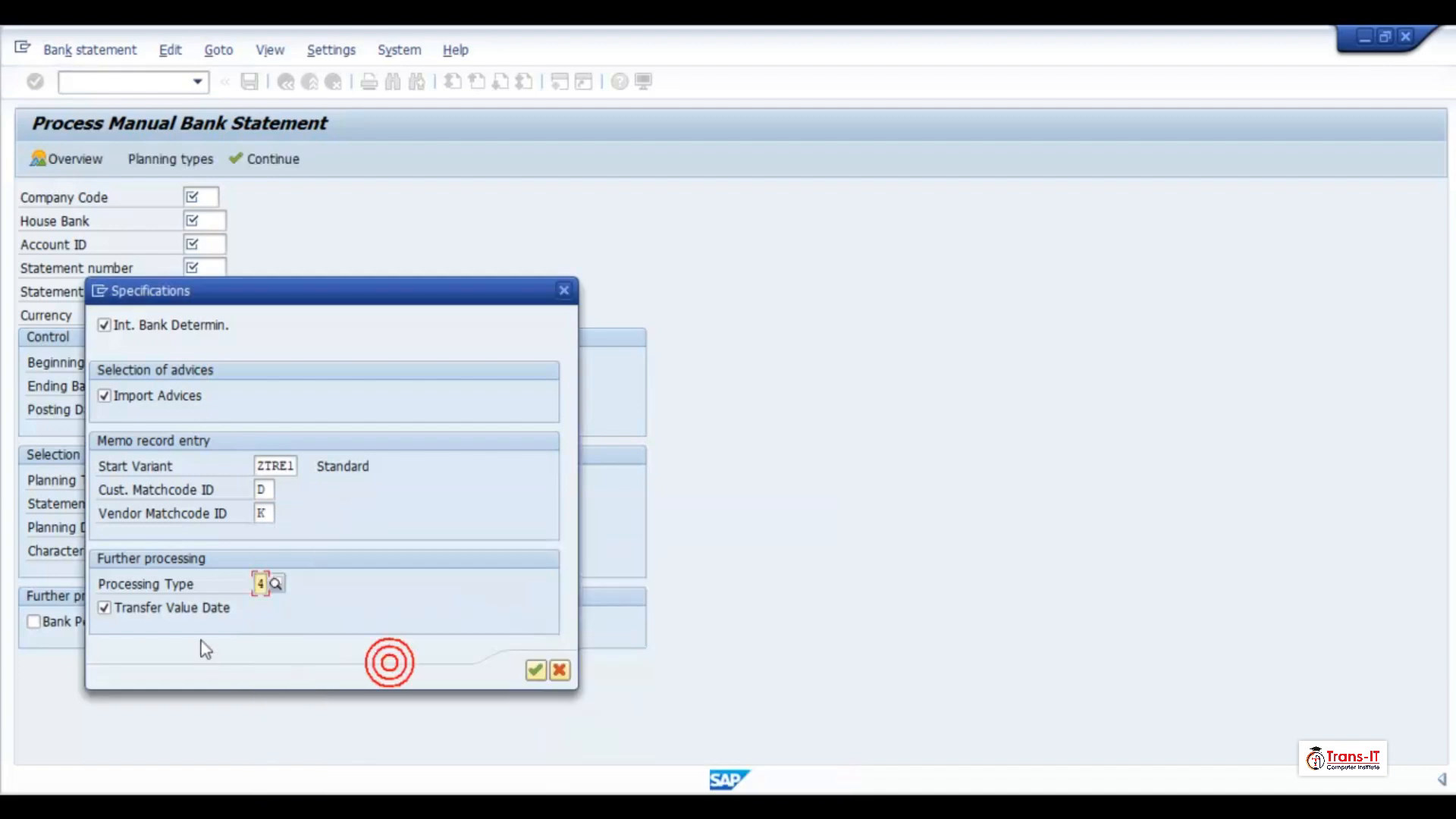
left_click(535, 669)
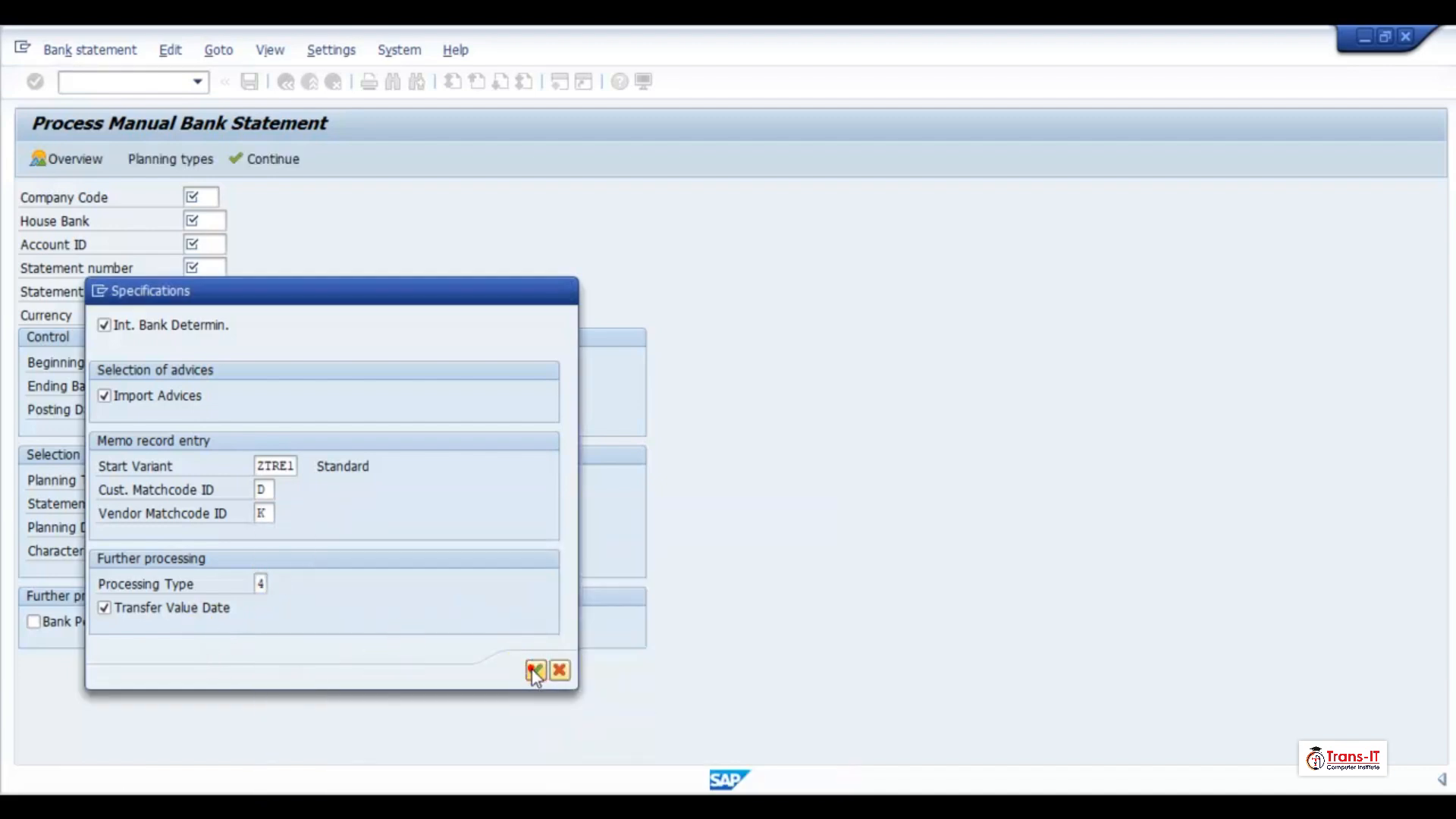
Step: Enter company code TRE1, house bank BARC1 and account ID BAR01 for the manual bank statement
type("T")
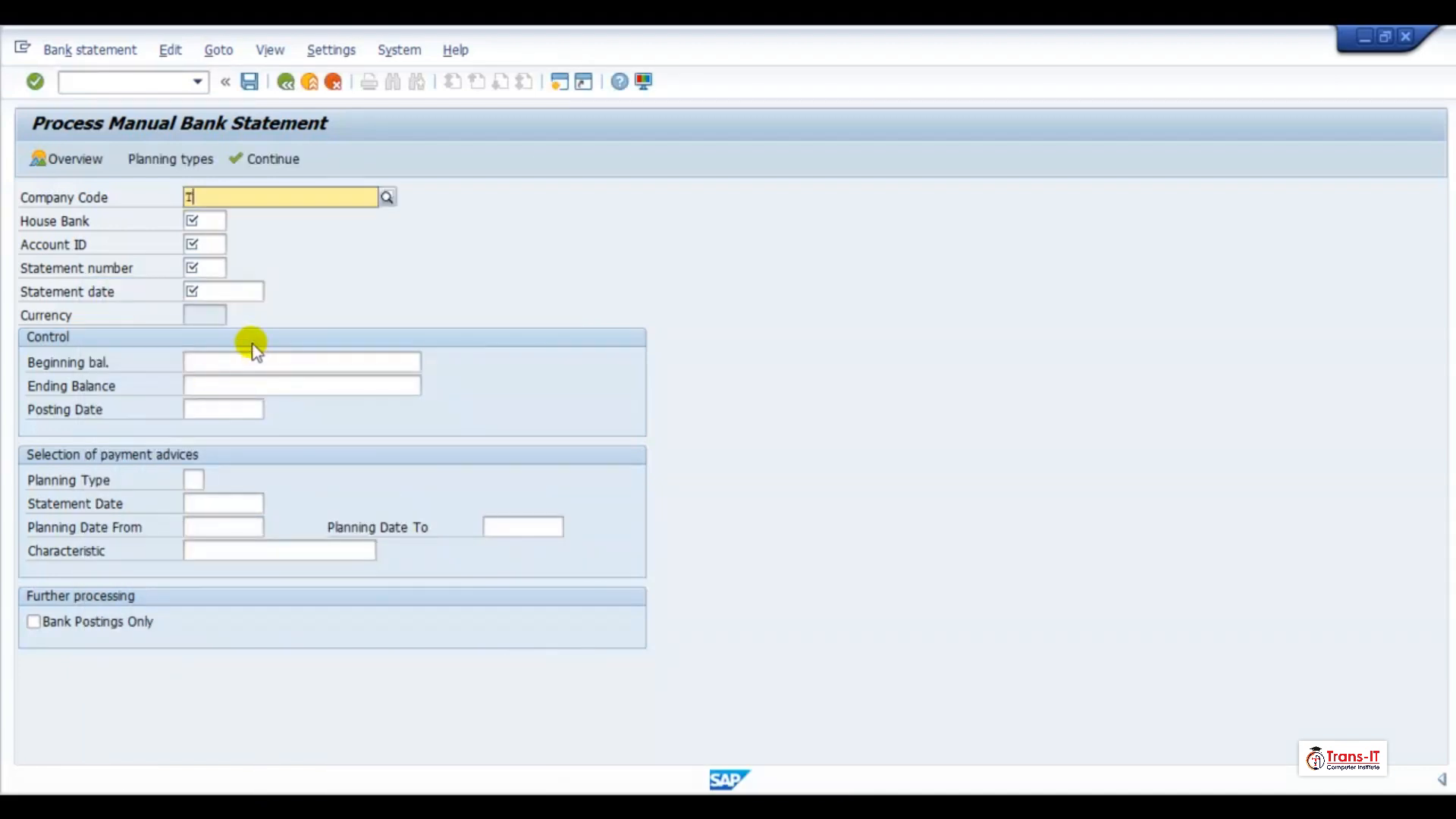
type("RE1")
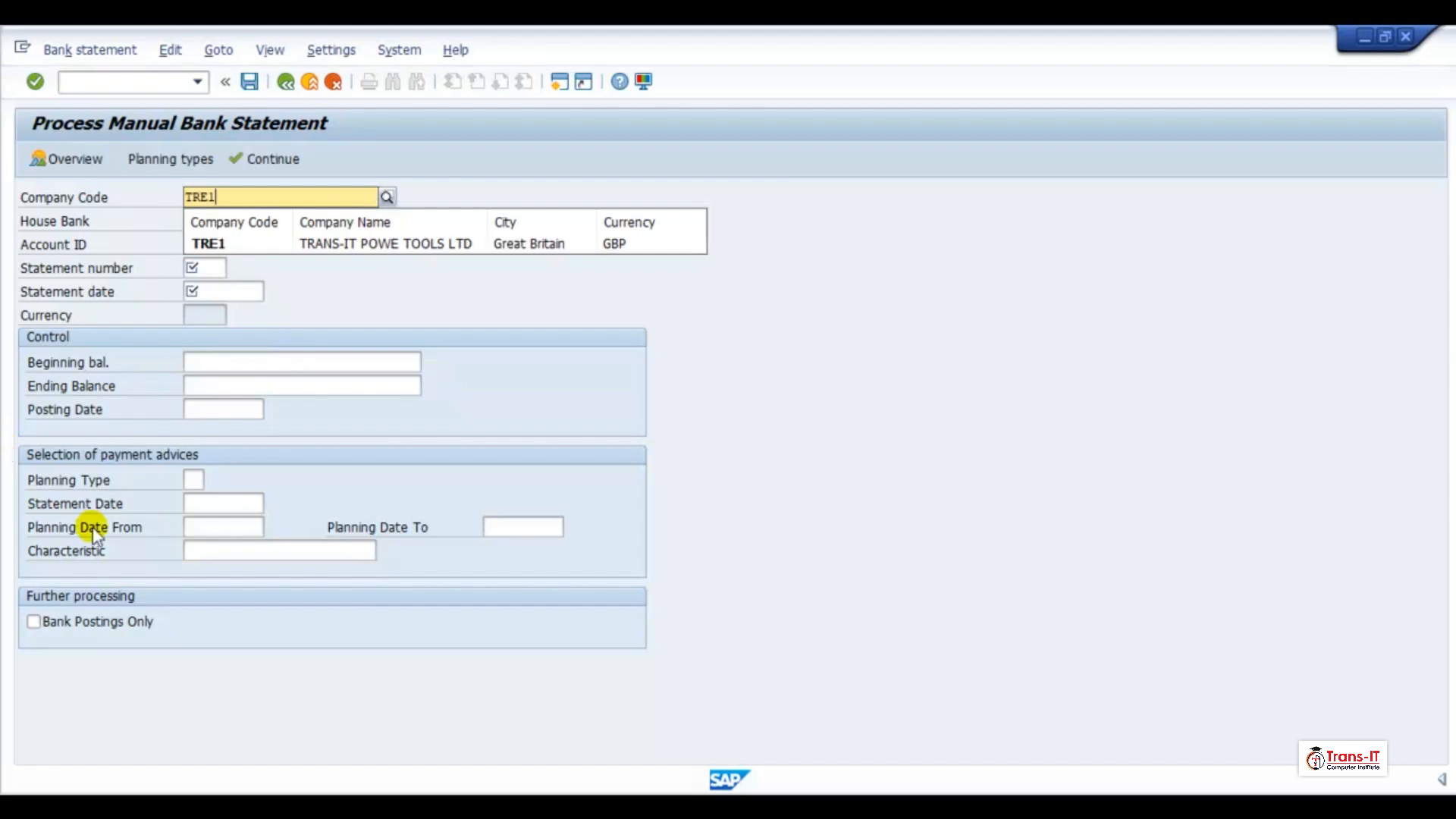
key("Tab")
type("Ba")
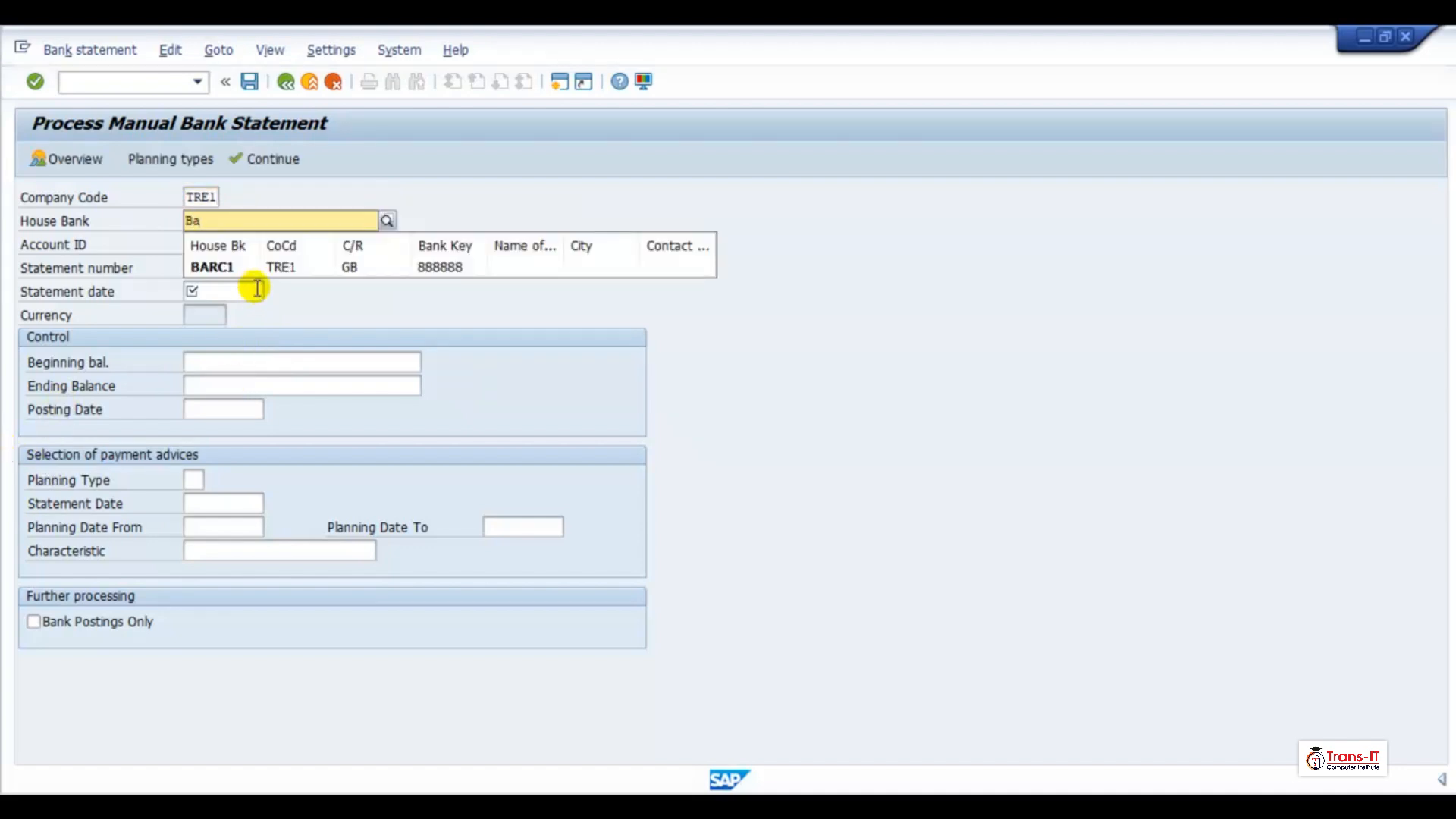
left_click(232, 267)
left_click(217, 250)
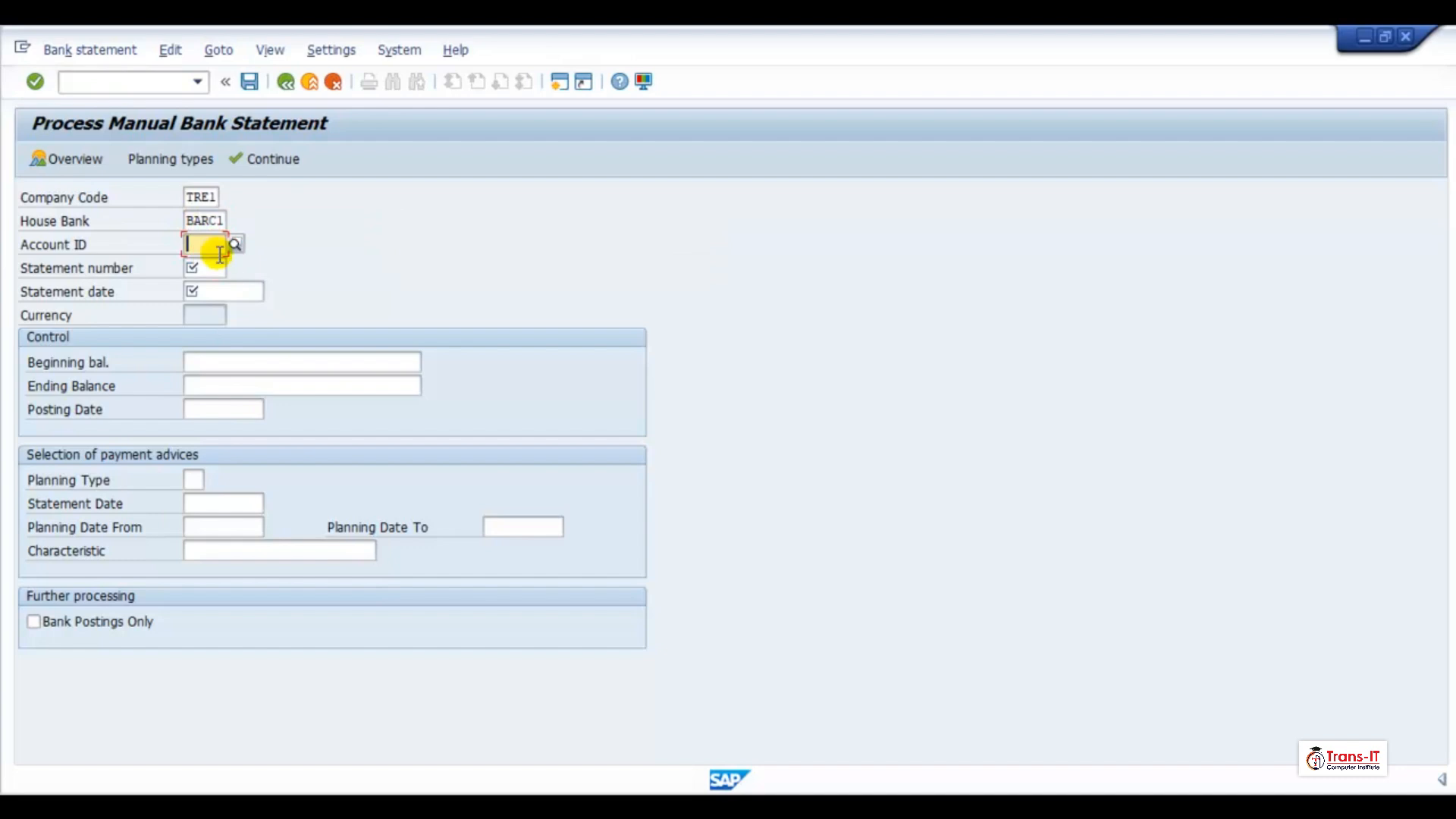
type("Ba")
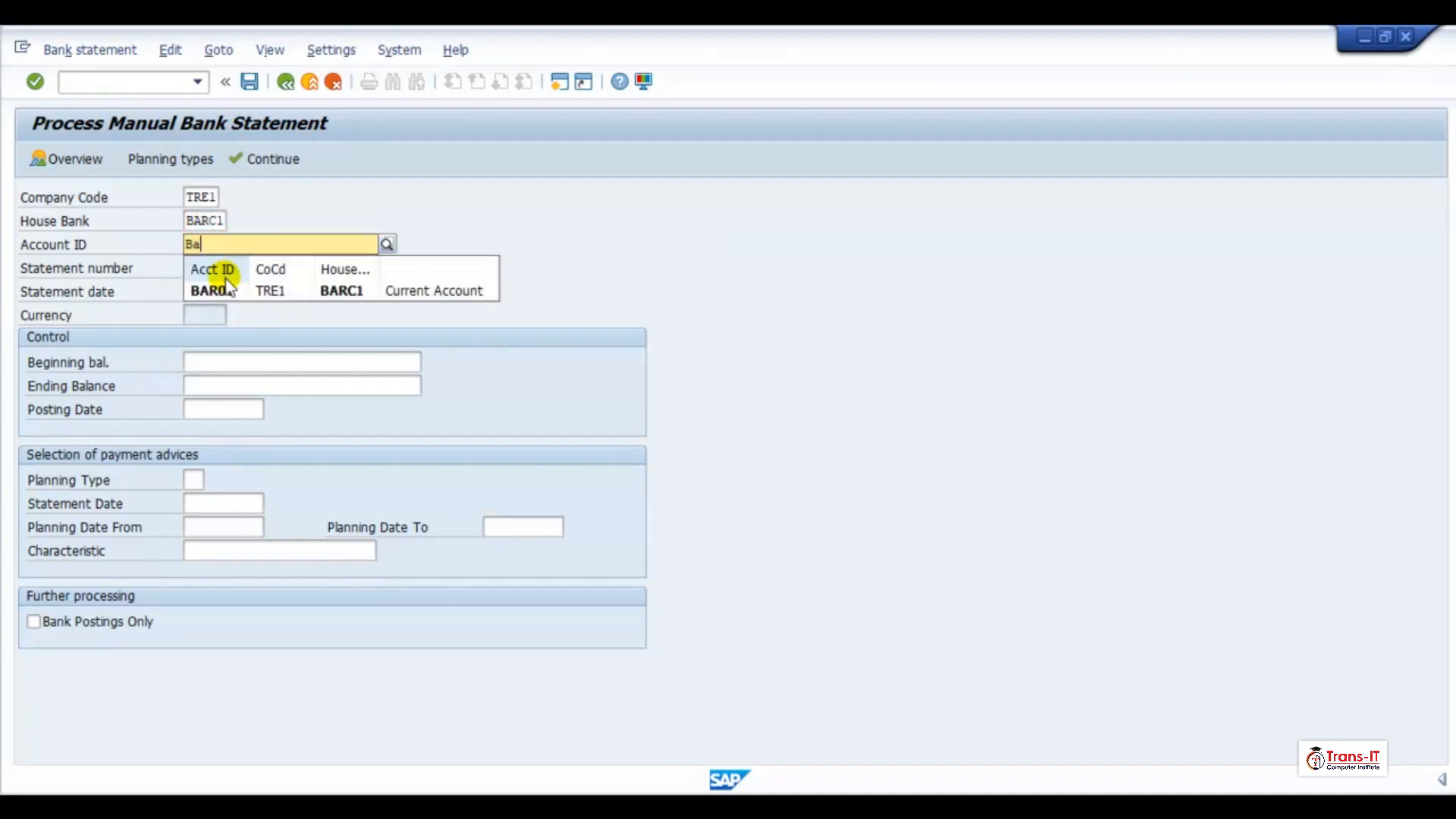
left_click(235, 289)
Step: Set the statement number to 4 and the statement date to 01.10.2024
left_click(215, 265)
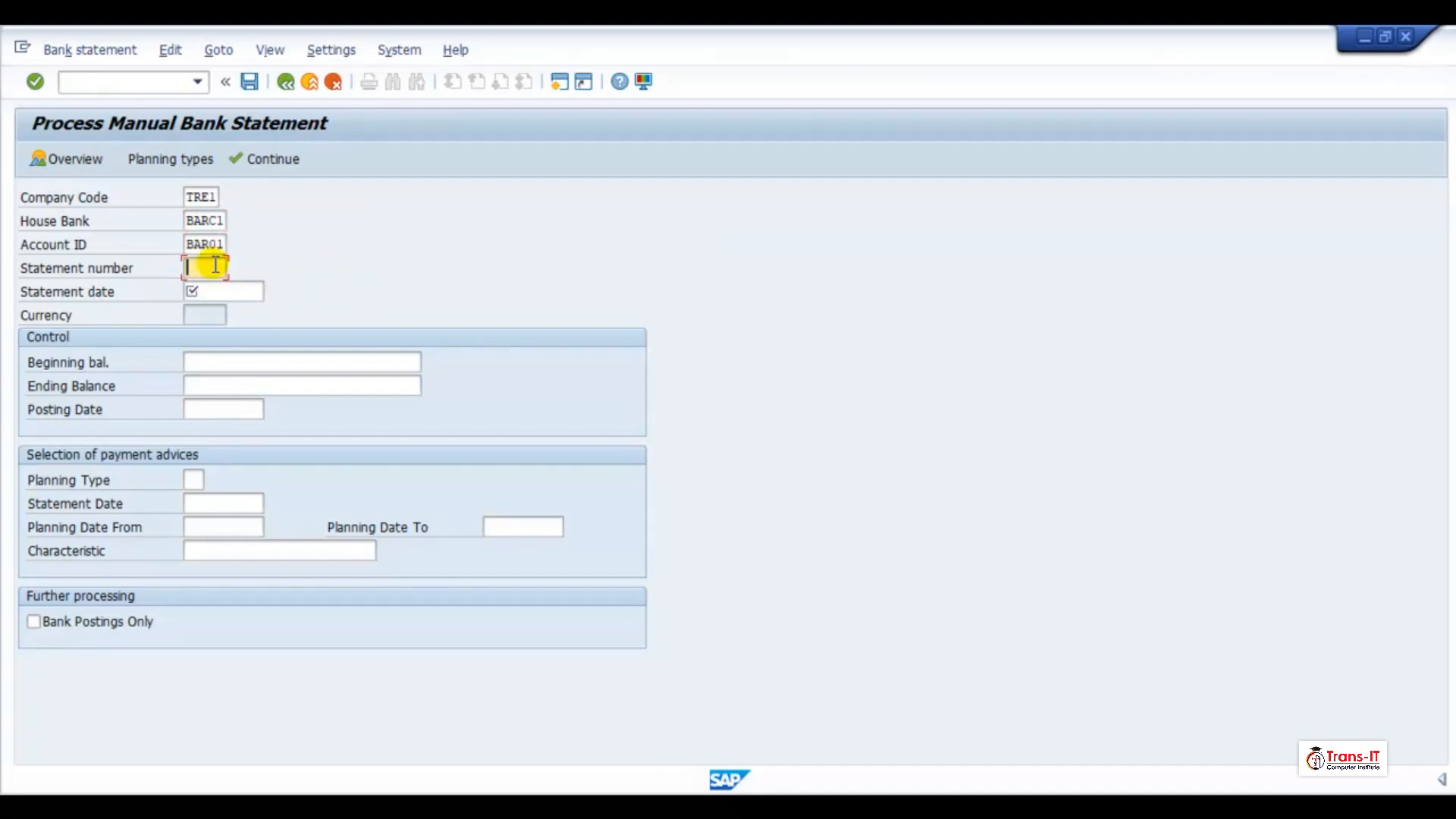
type("4")
left_click(225, 291)
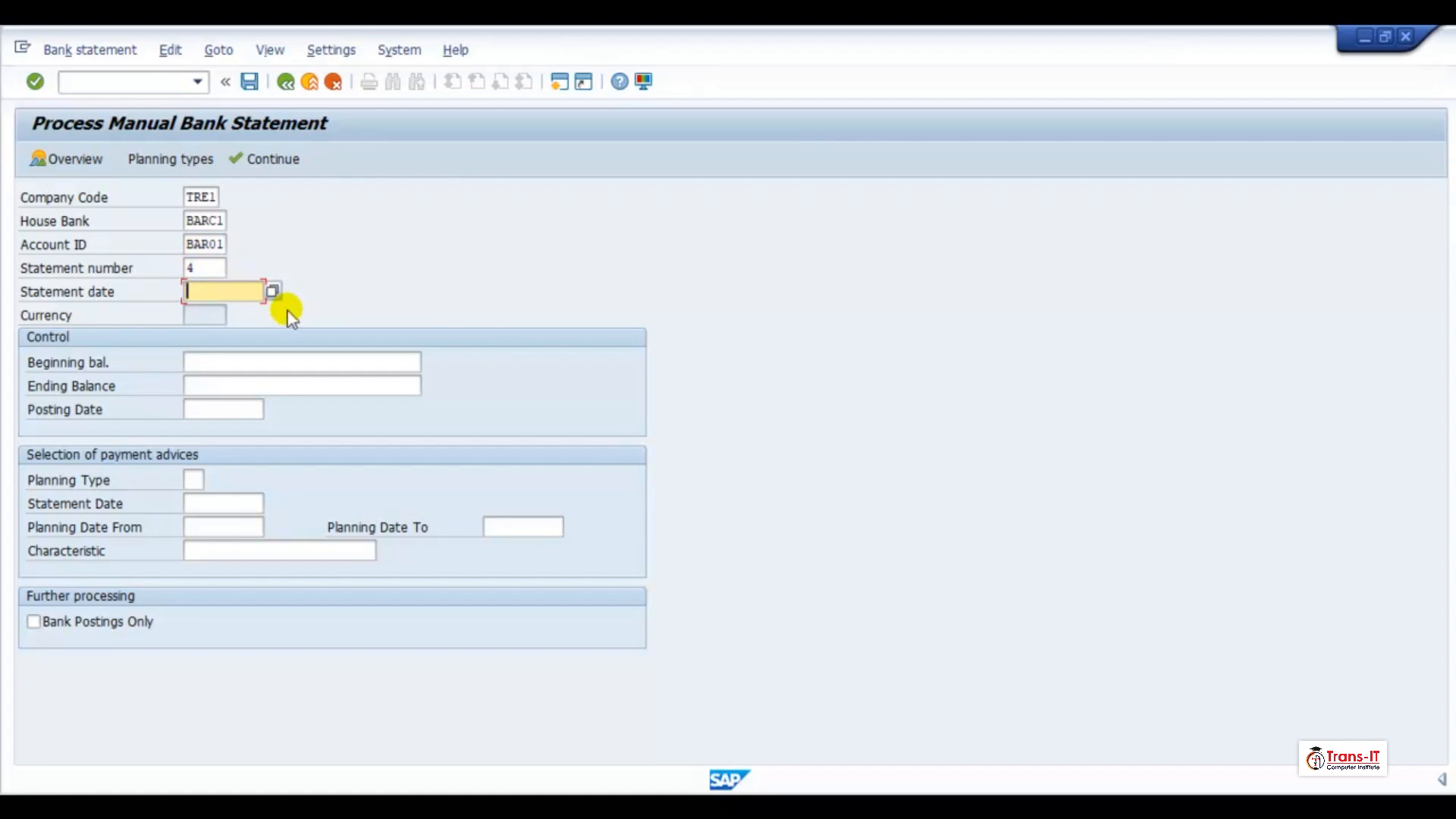
type("01")
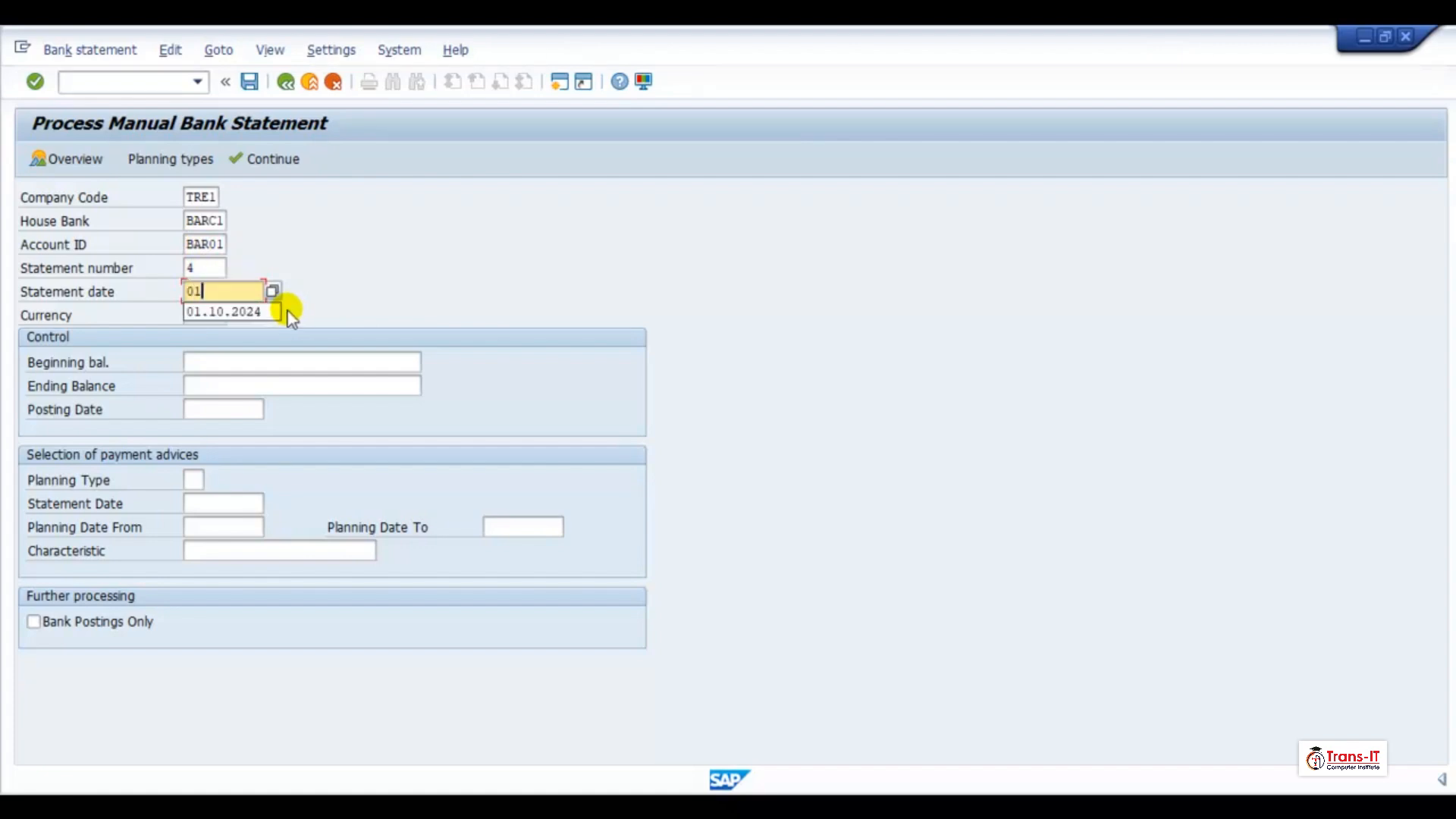
left_click(239, 312)
left_click(214, 361)
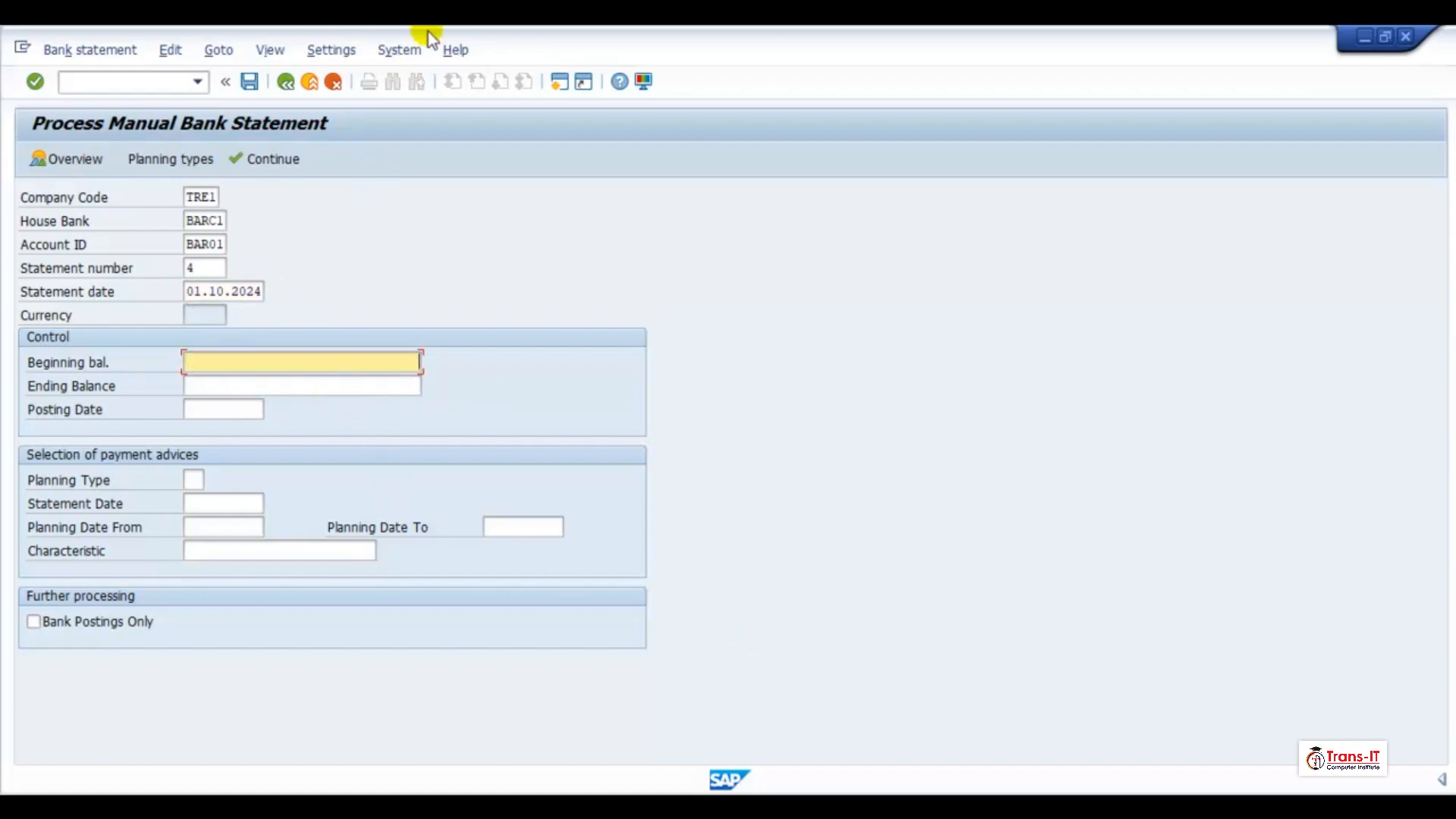
Step: Open a new session and run transaction FBL3N for the G/L account line item display
left_click(557, 82)
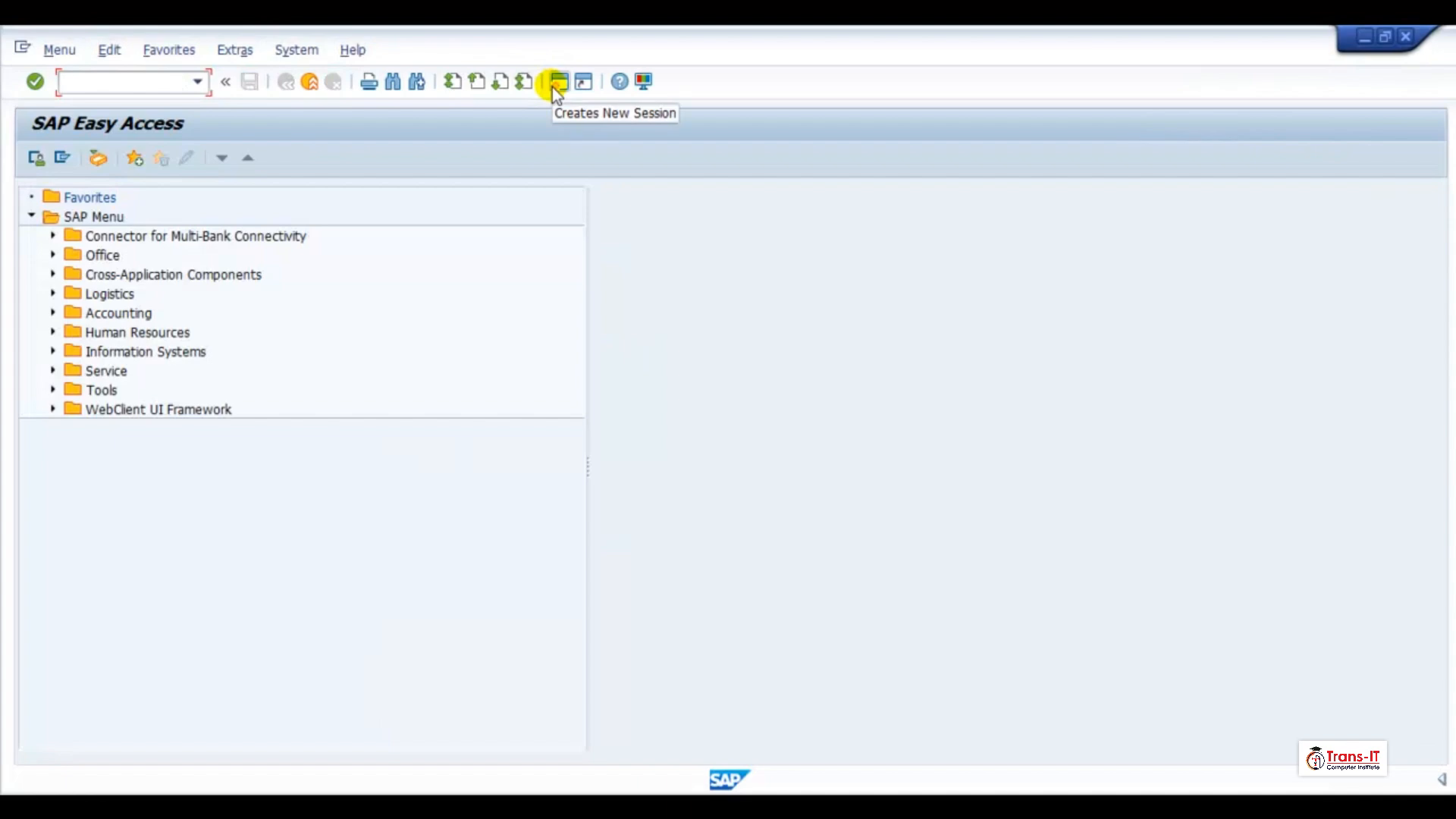
type("fbl3n")
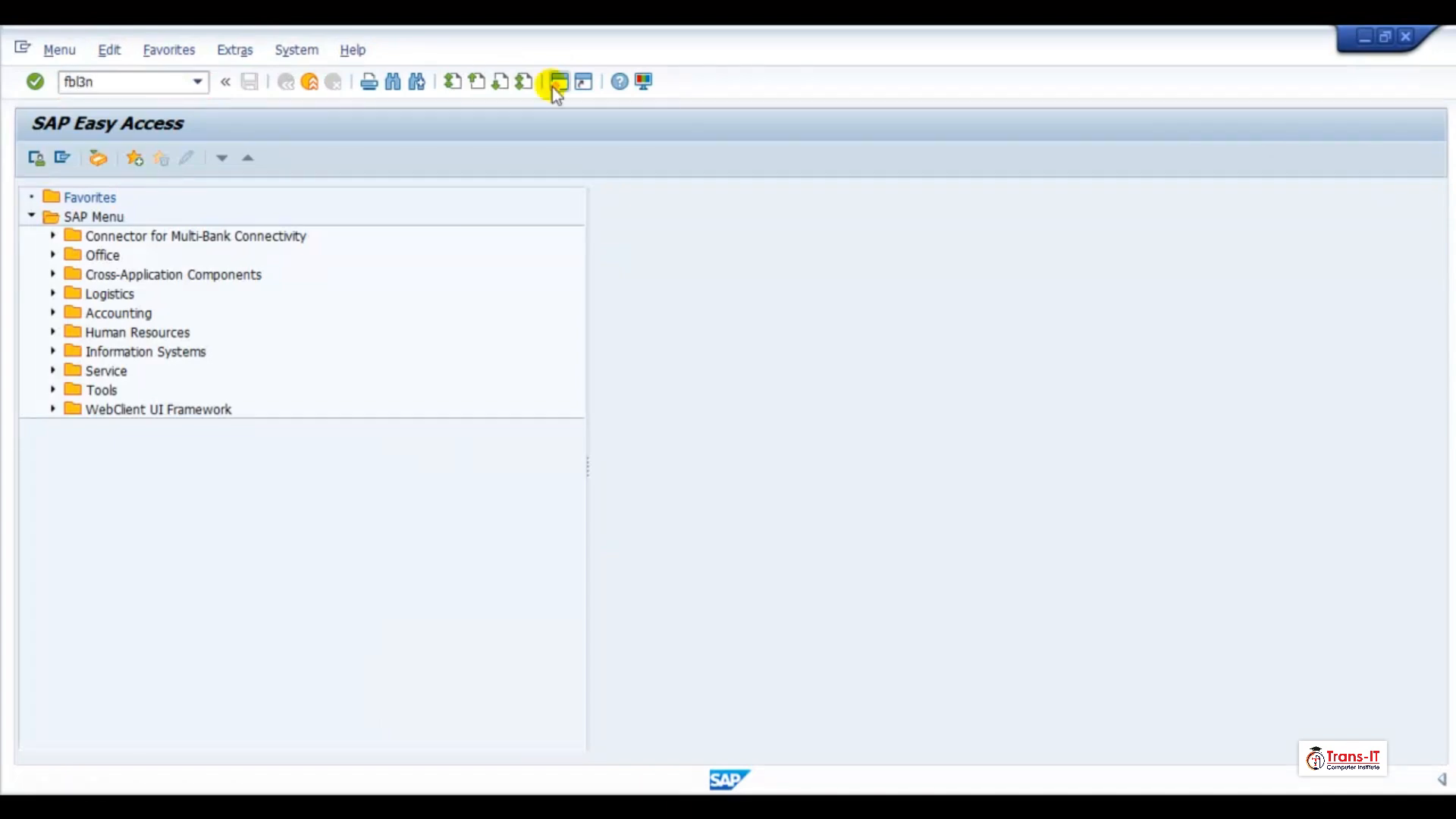
key("Return")
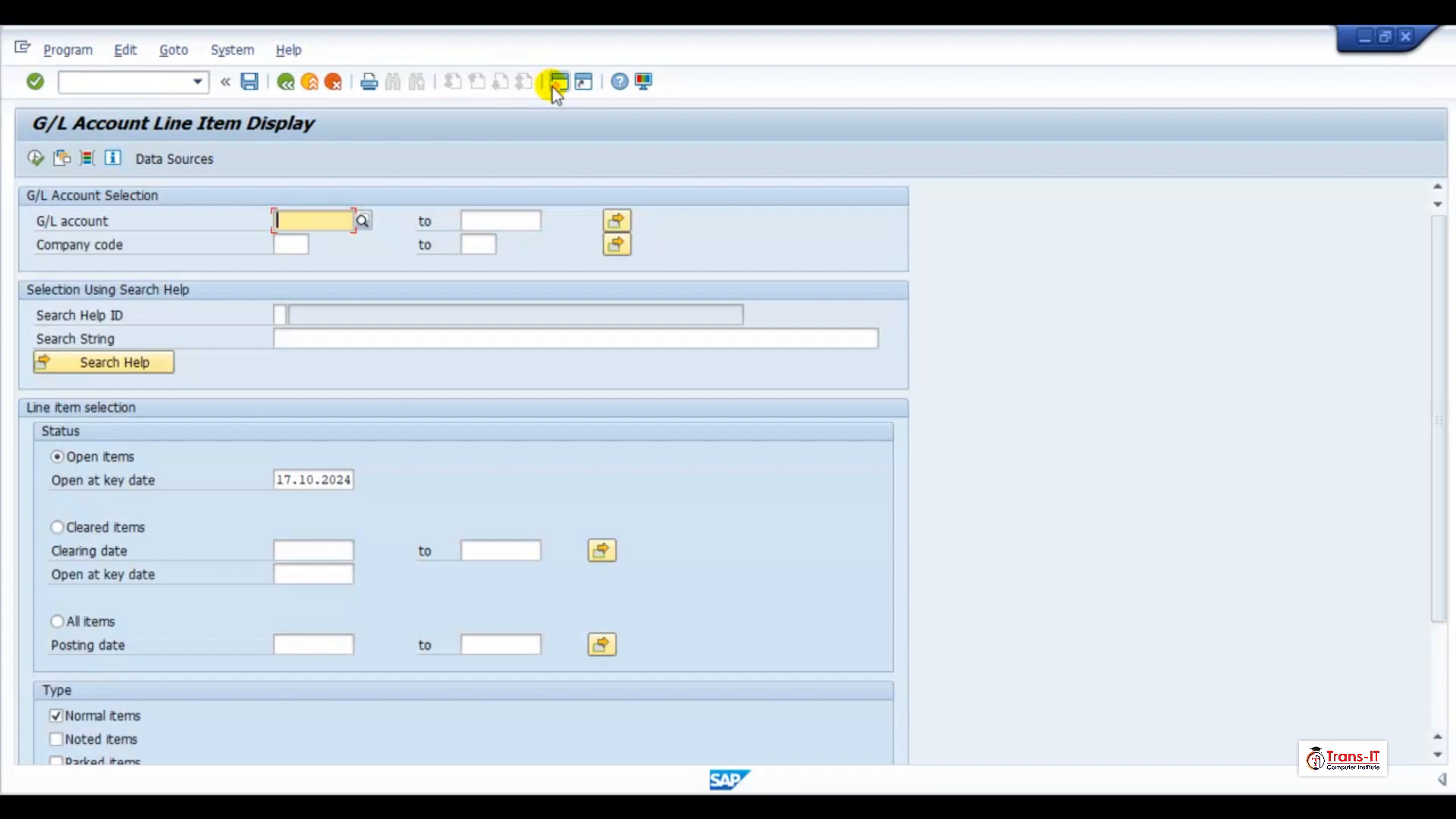
Step: Open the multiple selection for G/L accounts and add 110001 as the first single value
left_click(614, 220)
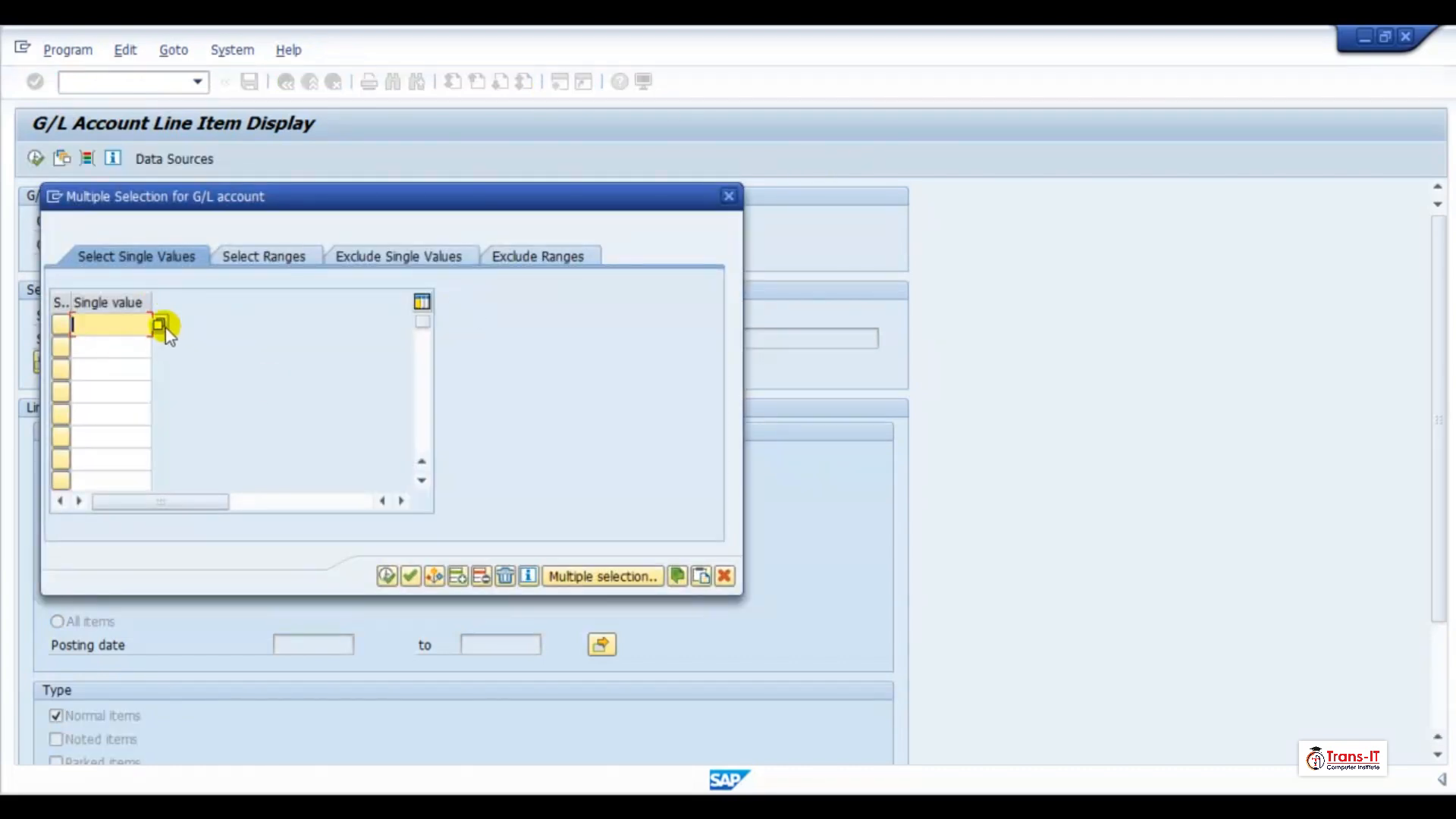
key("Down")
key("Down")
key("Down")
key("Down")
key("alt+space")
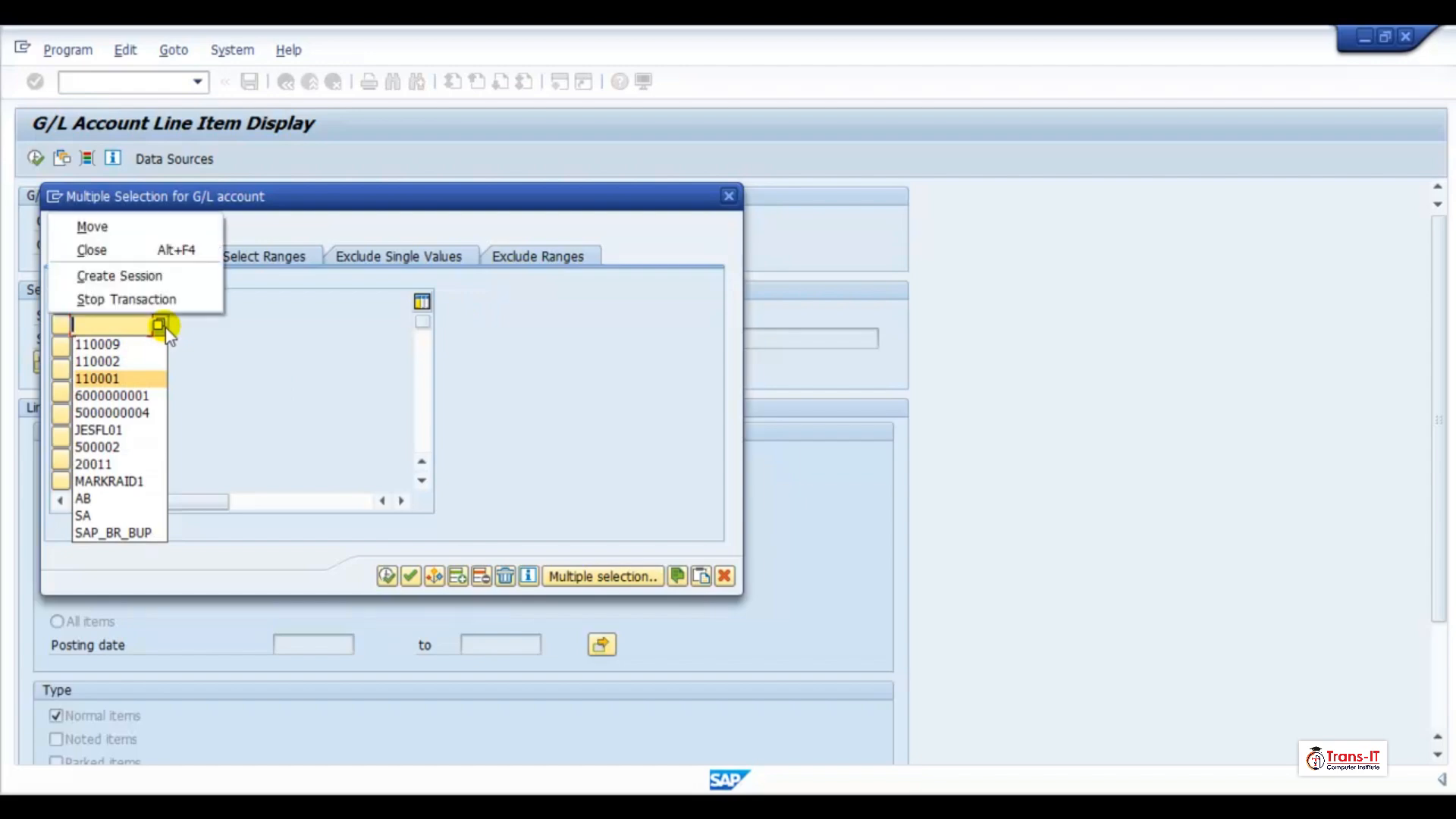
left_click(124, 379)
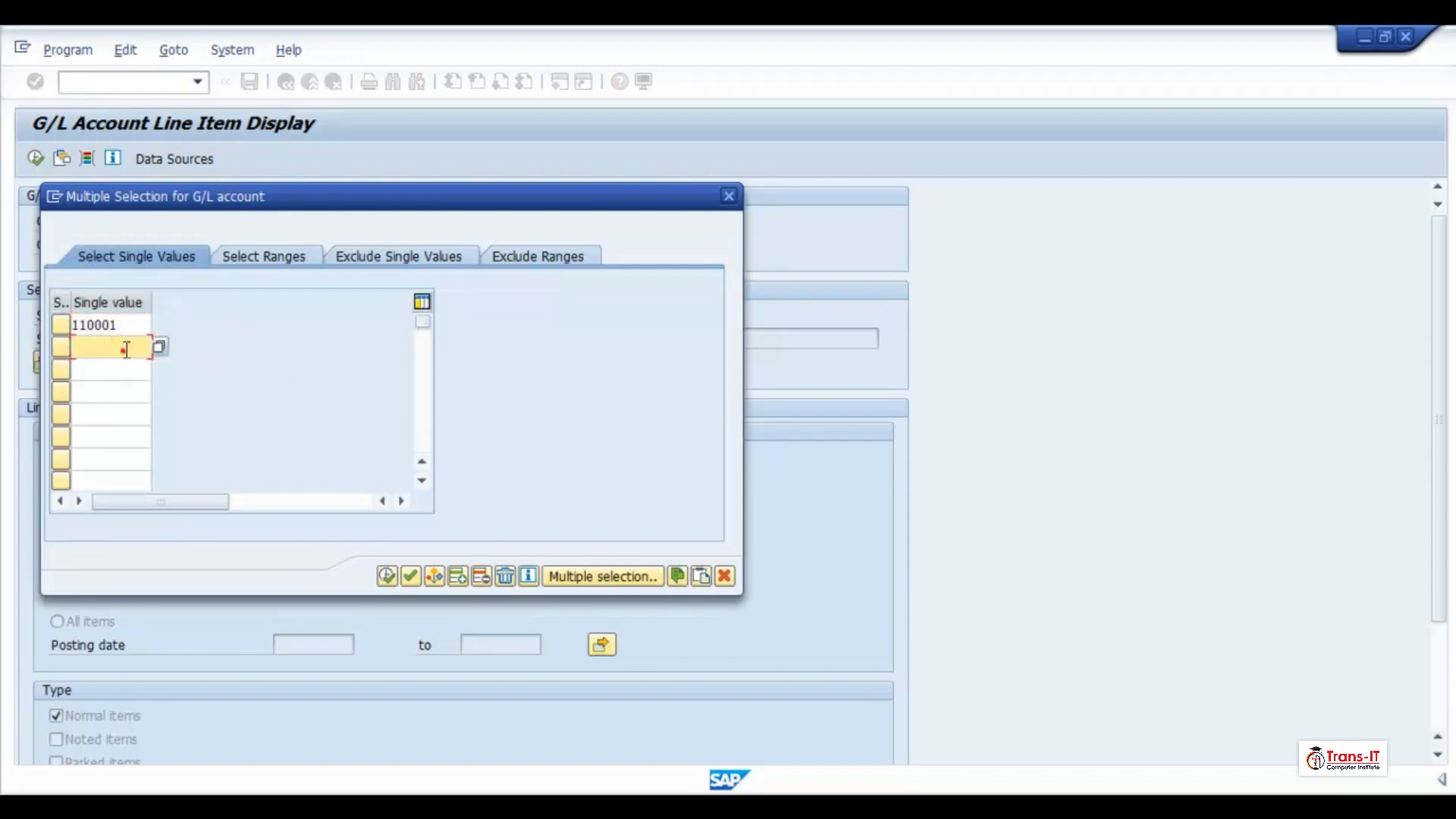
left_click(120, 350)
key("F4")
left_click(246, 427)
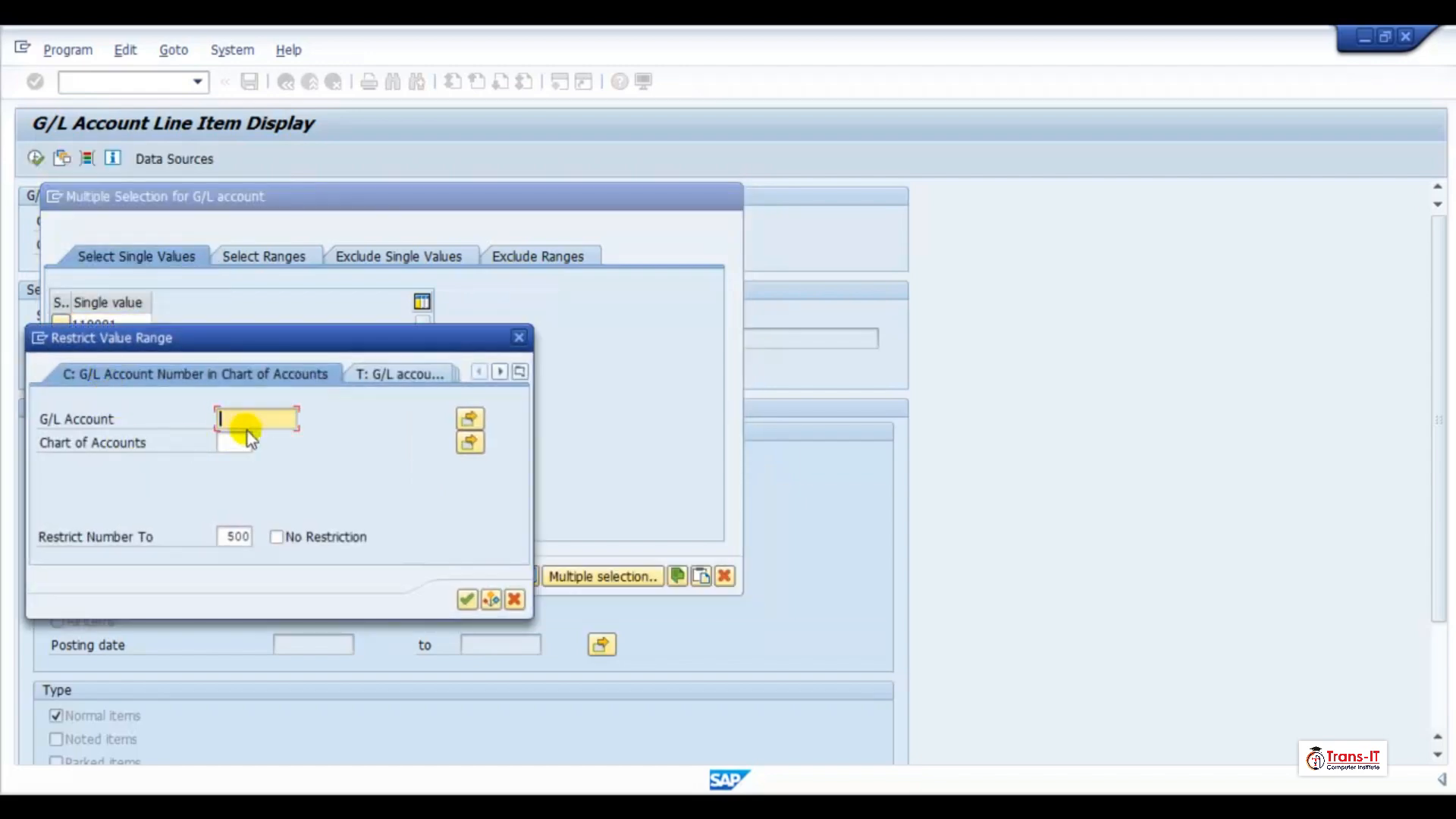
key("Return")
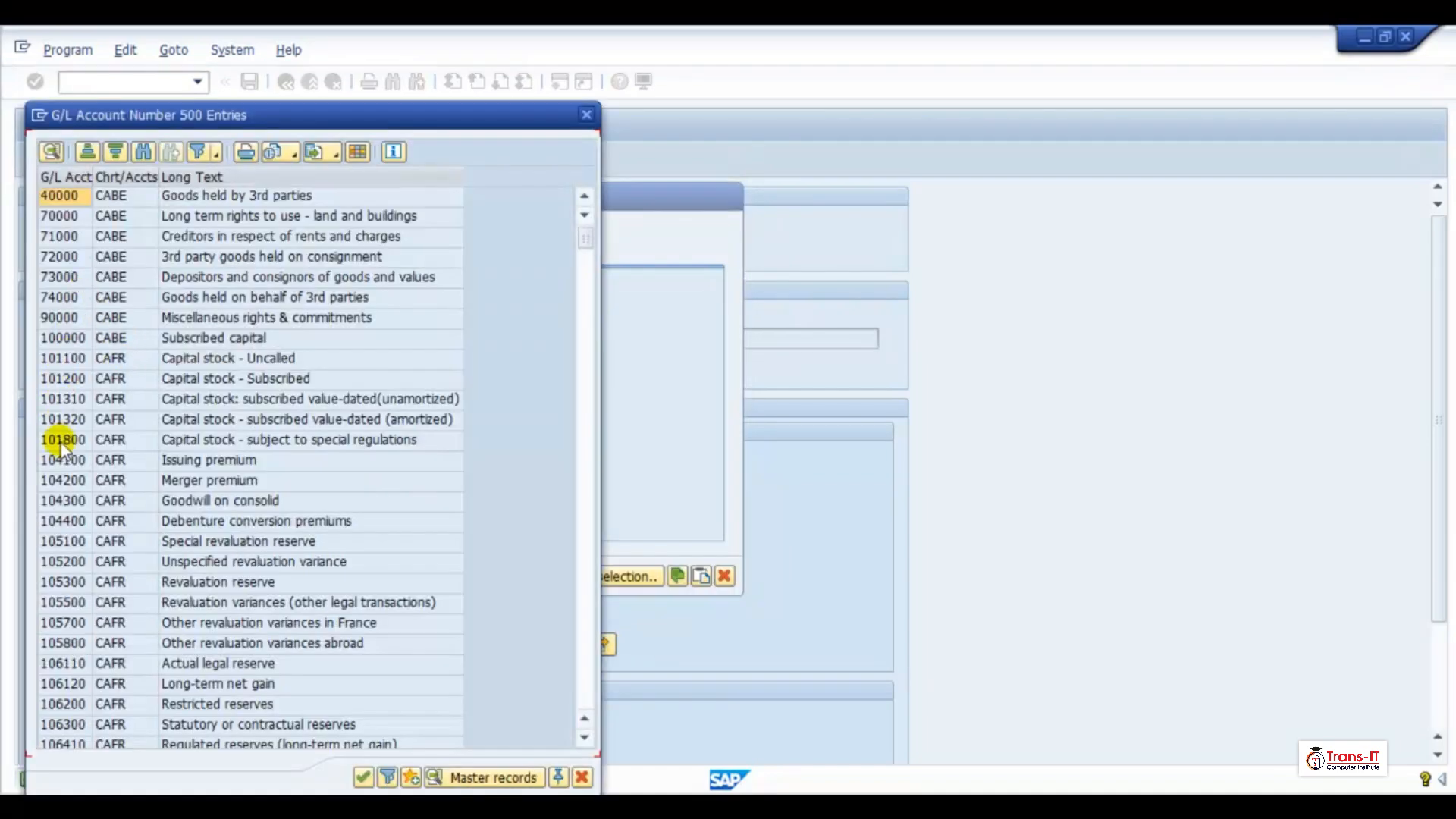
scroll(83, 298, "down", 11)
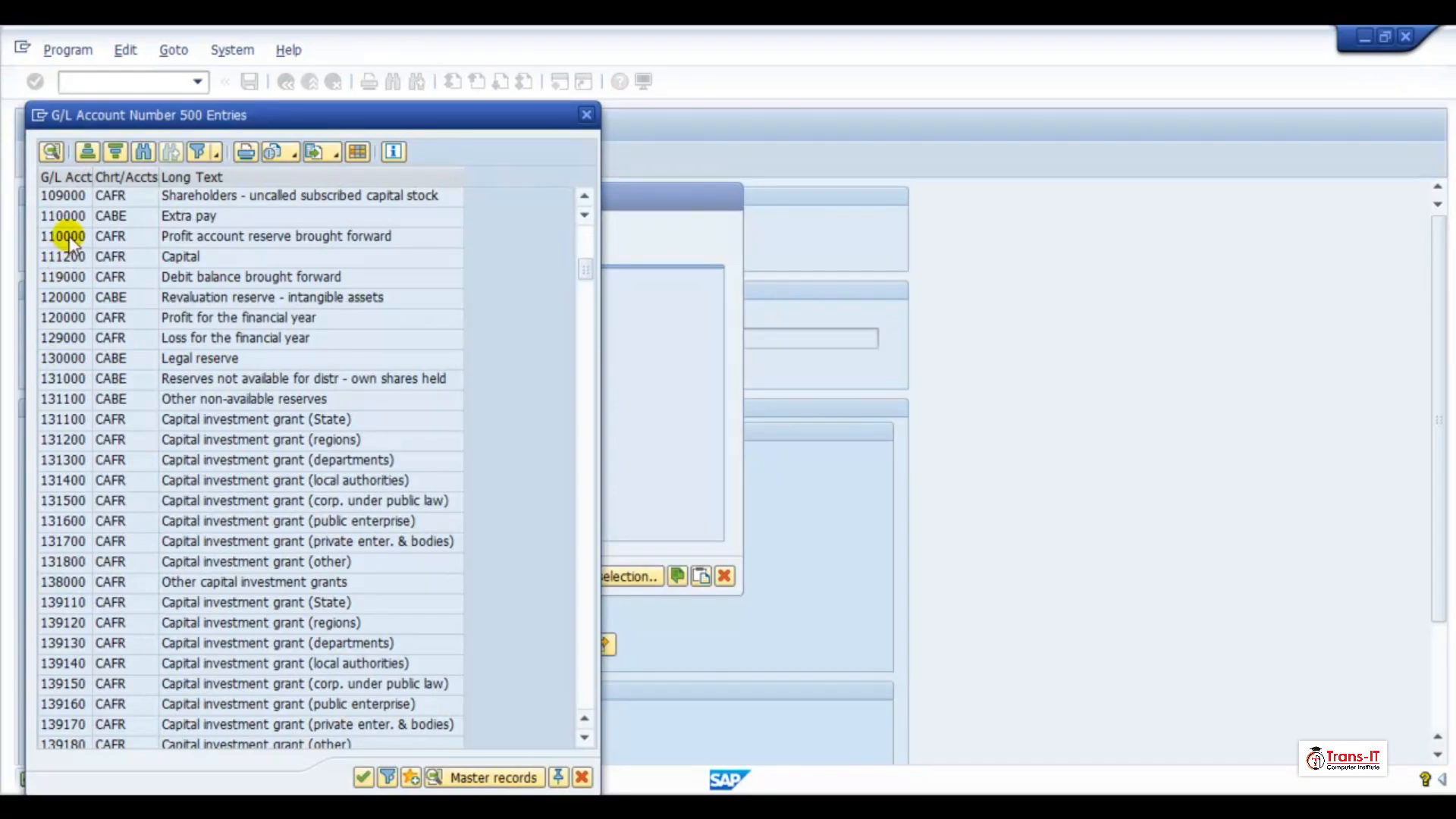
scroll(113, 288, "down", 6)
scroll(152, 319, "up", 5)
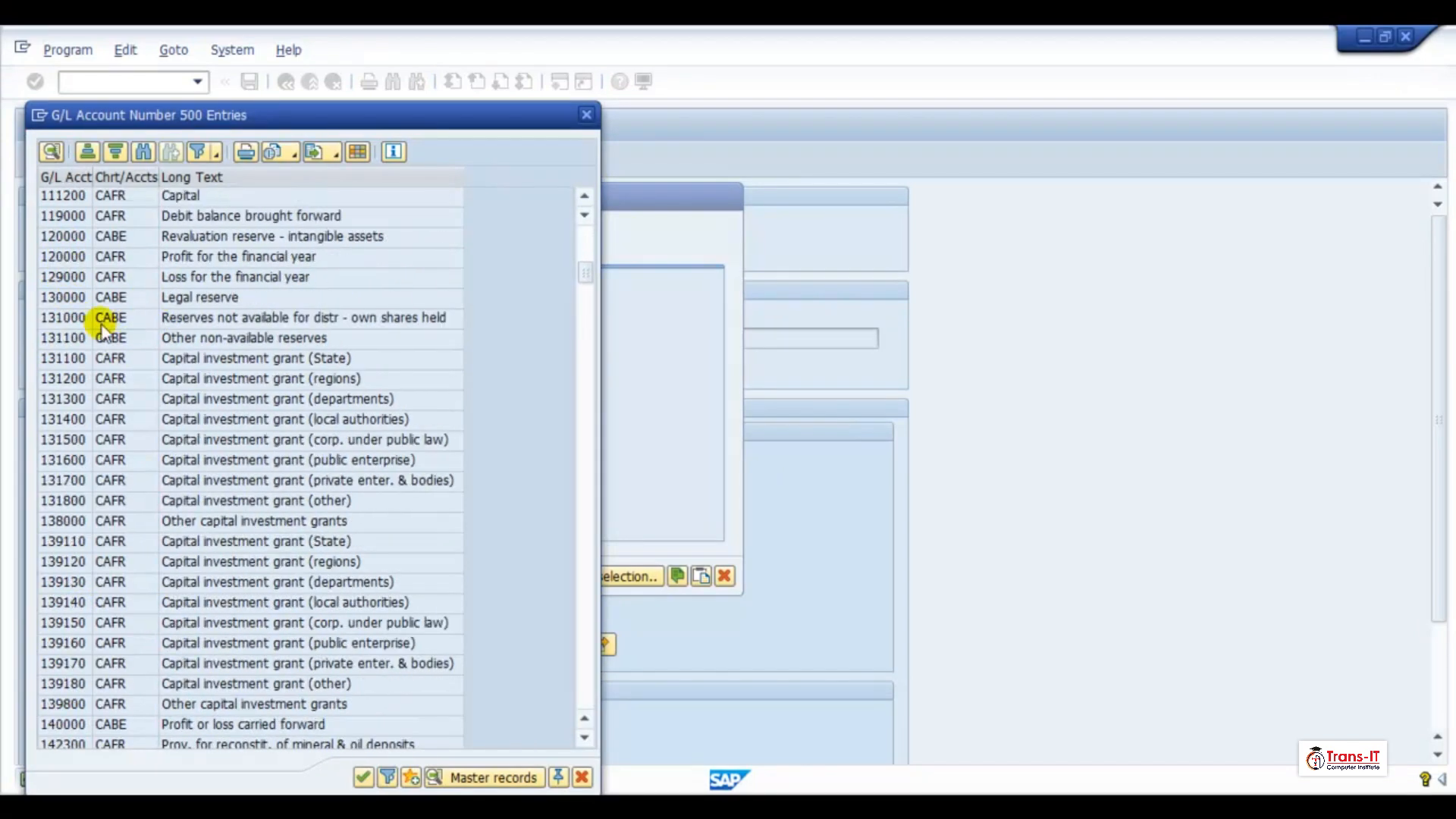
scroll(103, 326, "up", 5)
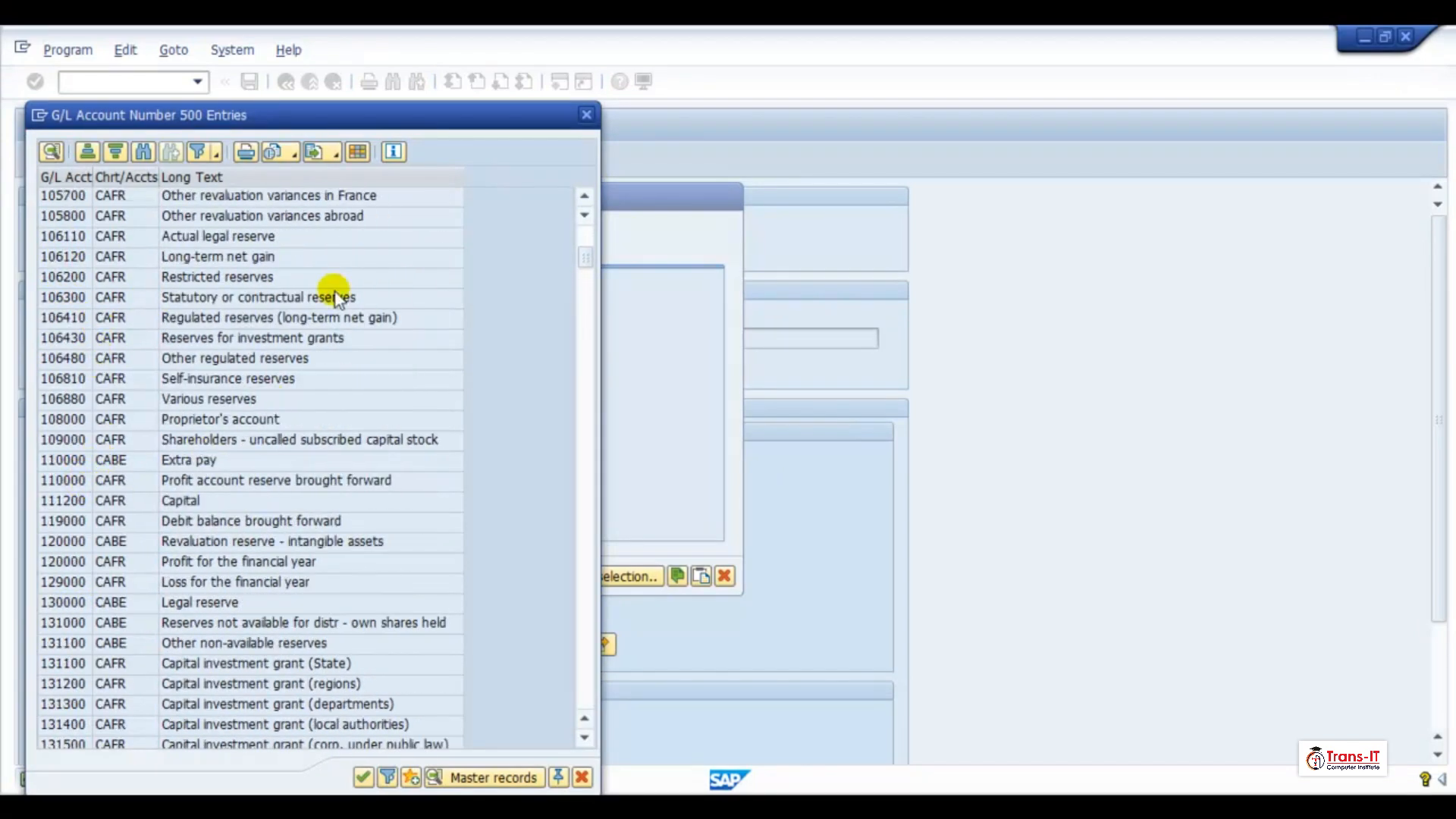
left_click(586, 114)
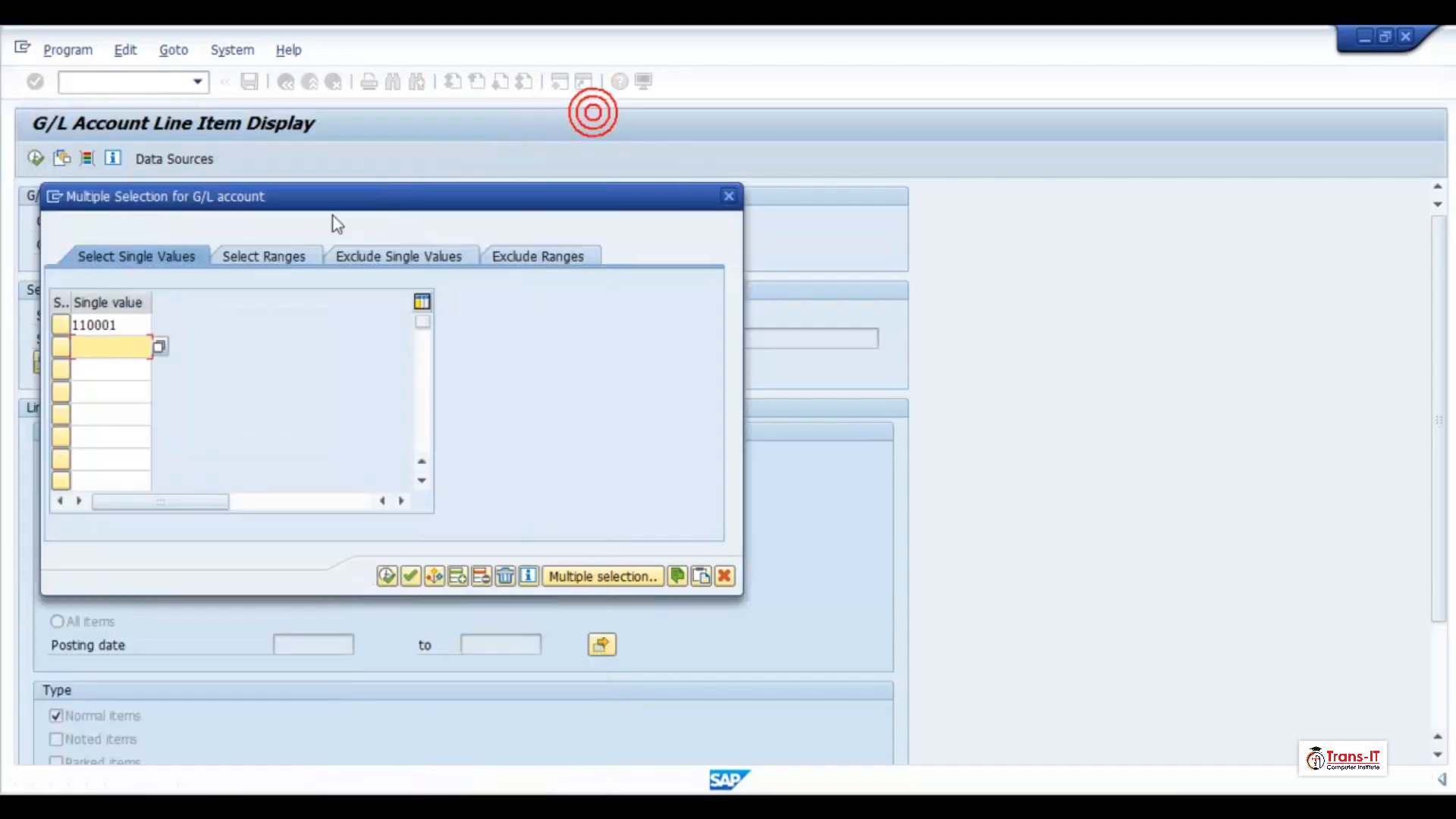
Step: Add G/L accounts 110002 and 110009 as further single values and apply the multiple selection
left_click(114, 345)
type("11")
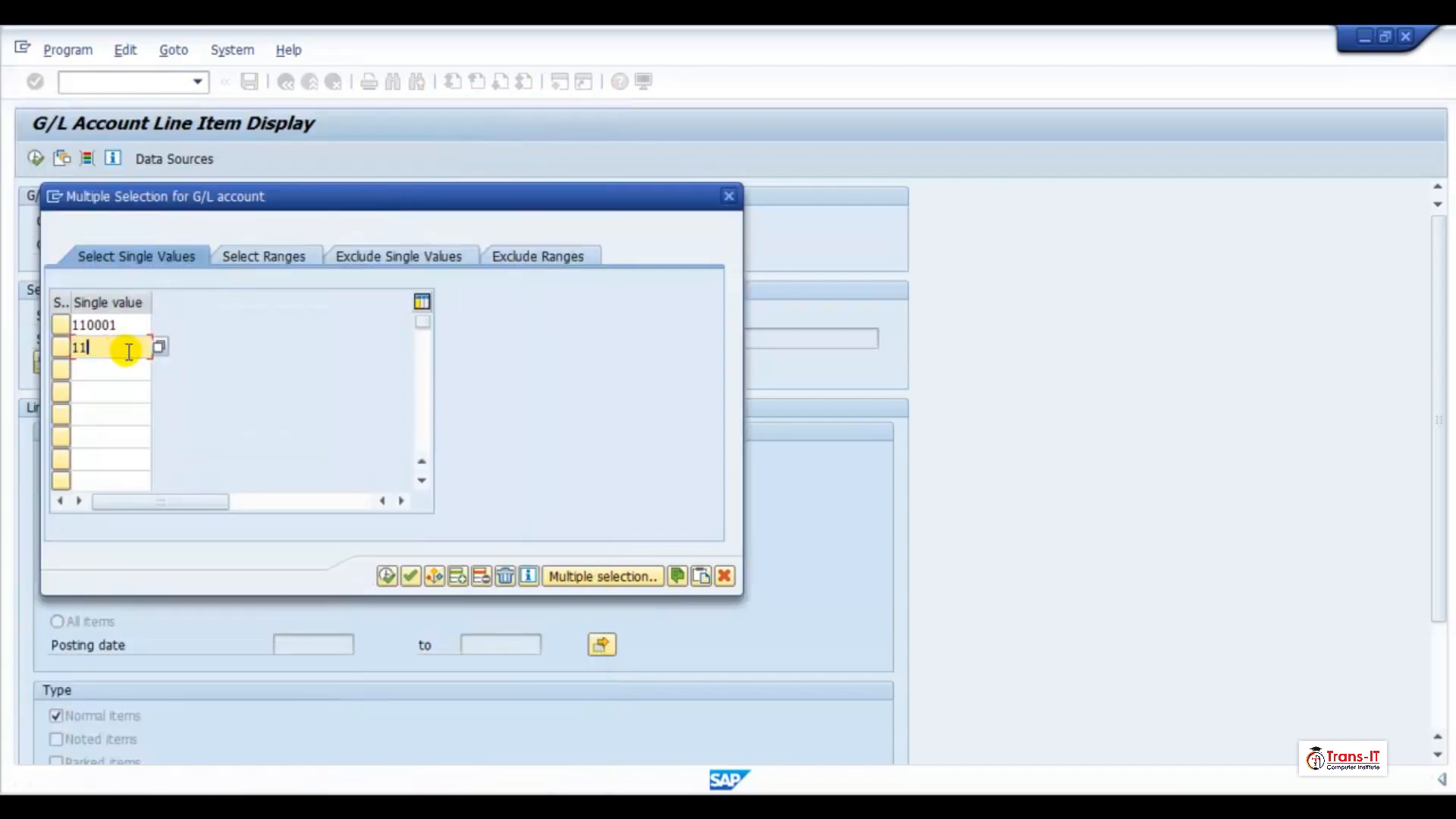
left_click(114, 400)
left_click(107, 370)
type("11")
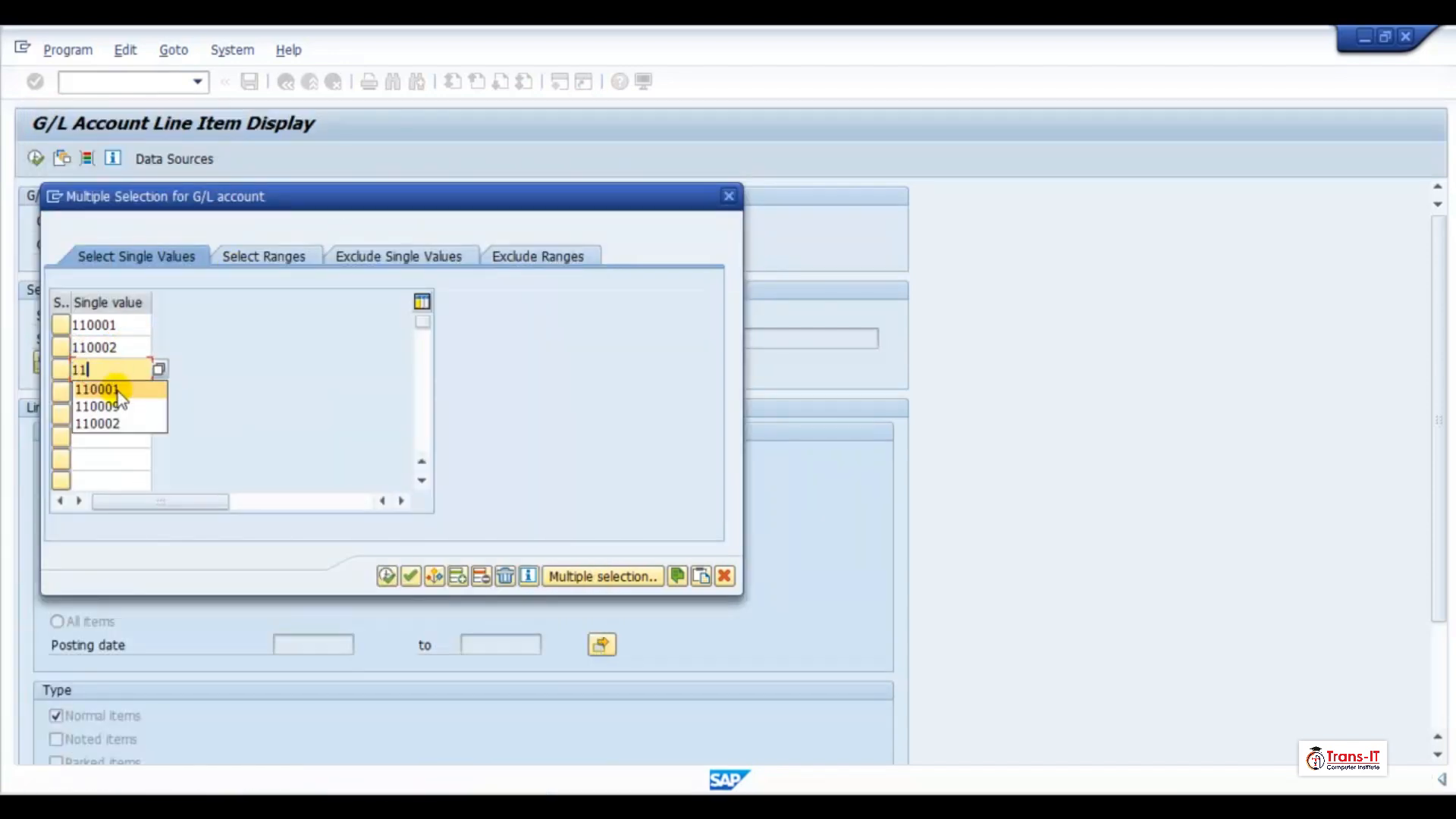
left_click(98, 406)
left_click(387, 576)
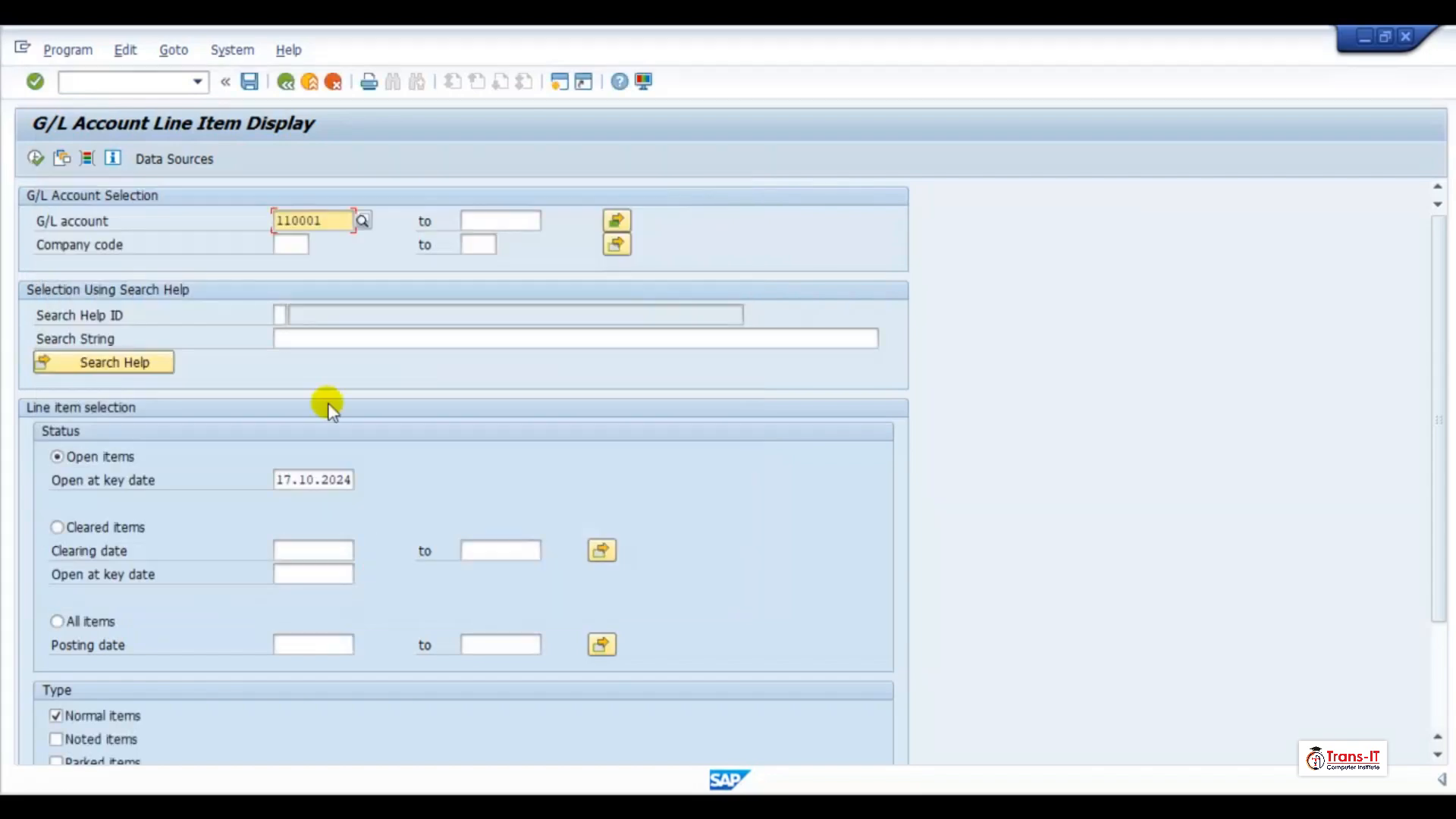
Step: Set the company code to TRE1, run the line item display, and review the totals for accounts 110001, 110002 and 110009
left_click(292, 244)
type("TR")
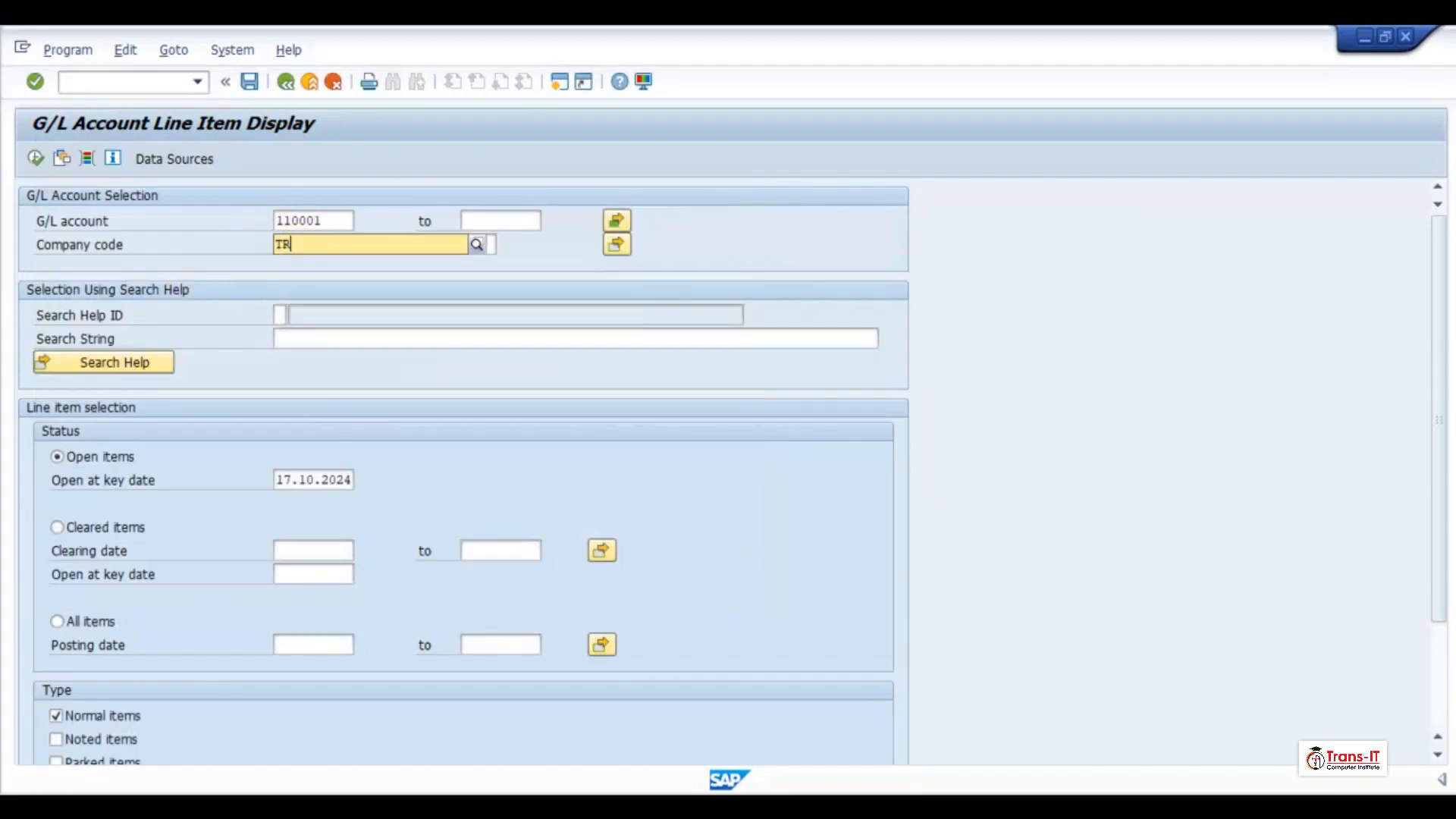
type("e1")
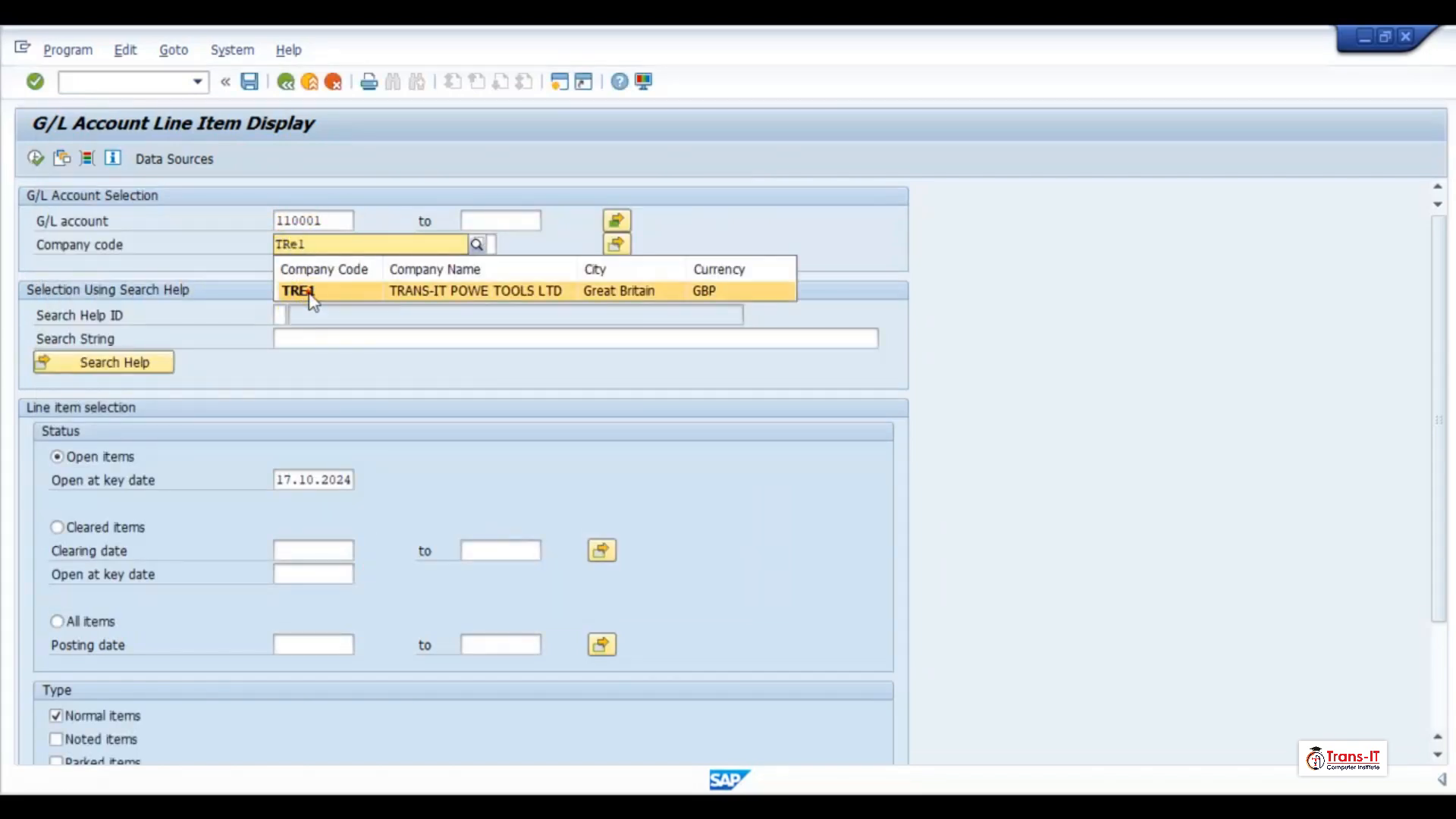
left_click(308, 290)
left_click(35, 158)
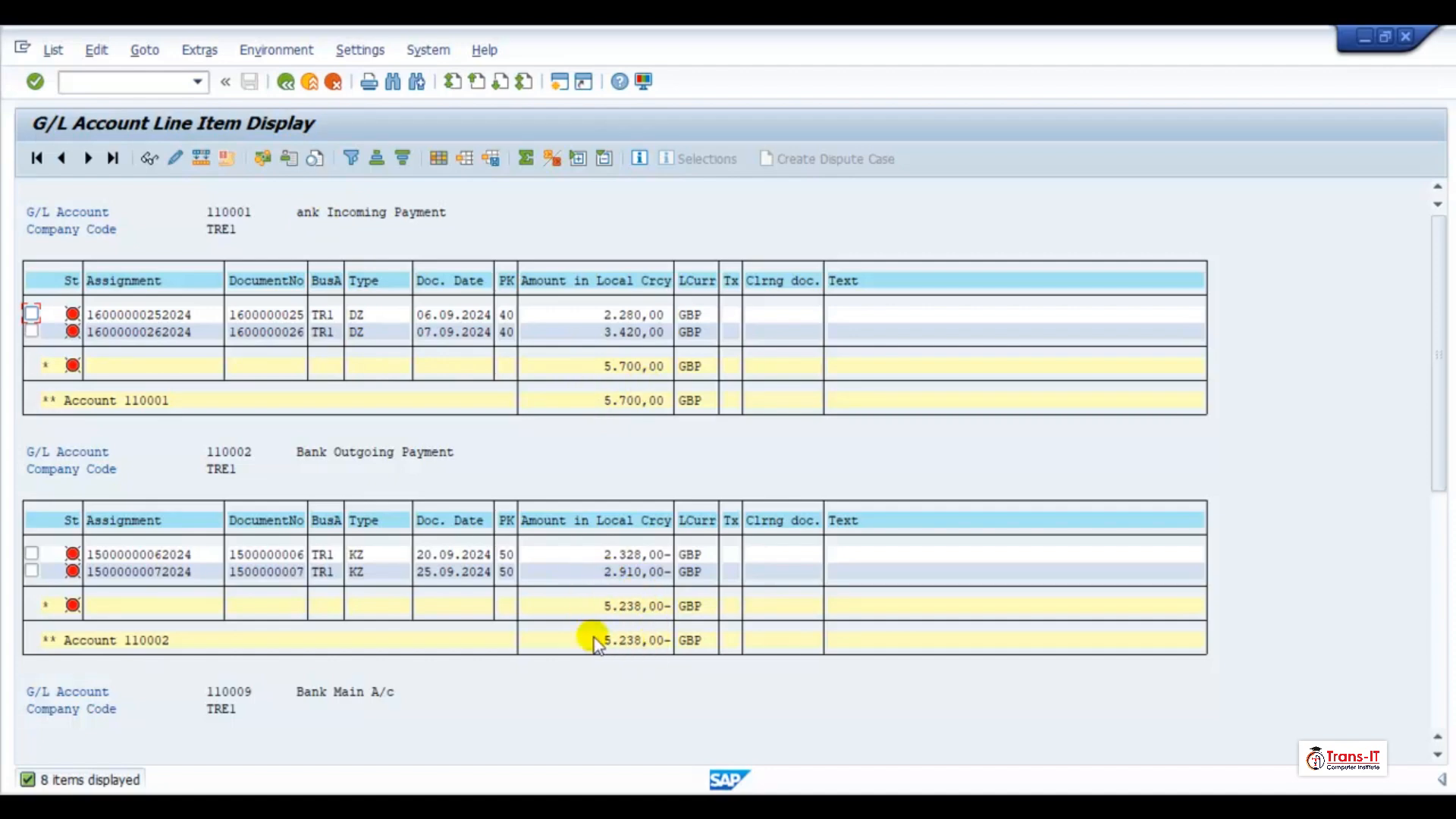
scroll(734, 610, "down", 2)
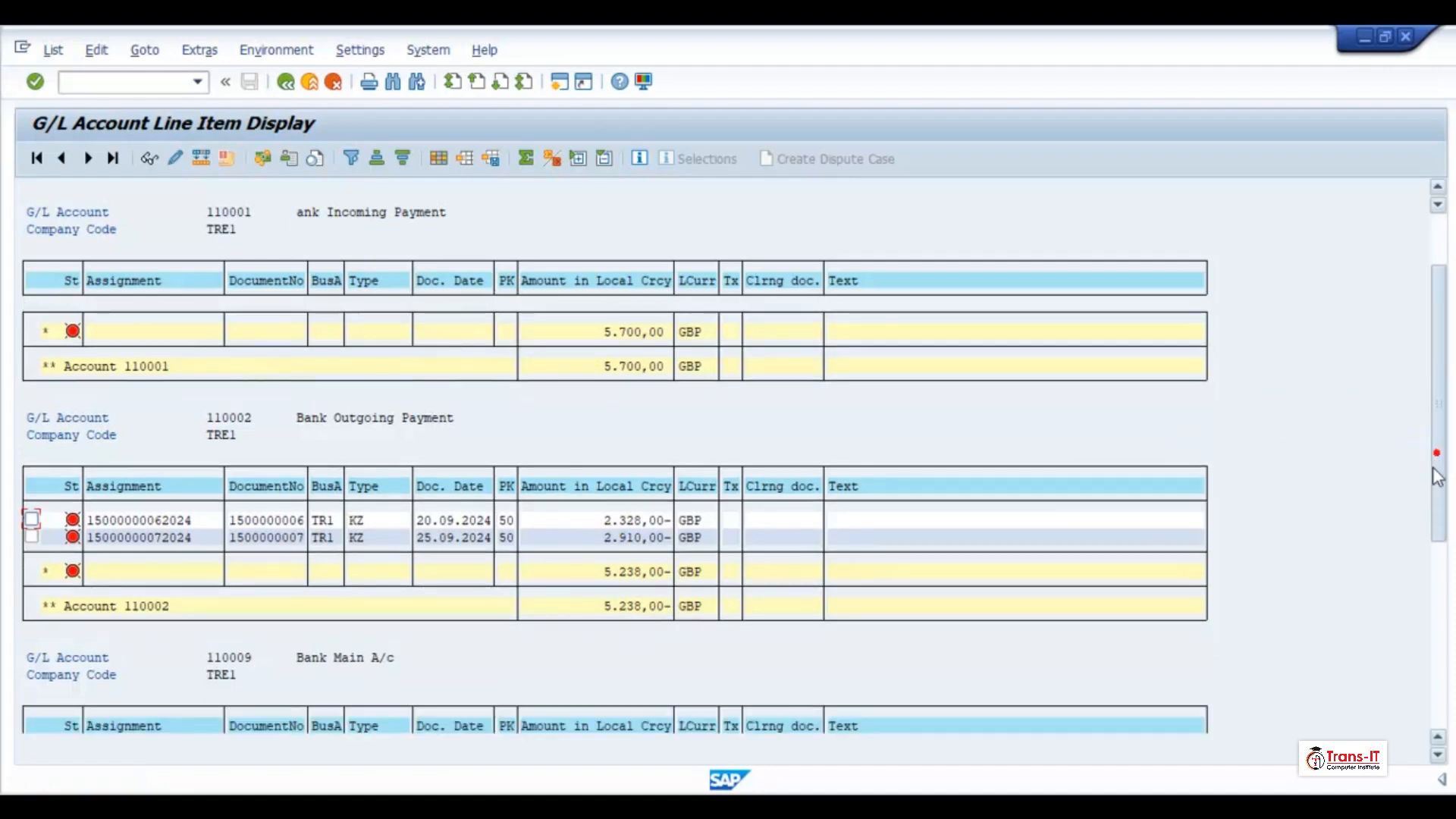
left_click_drag(1435, 476, 1430, 649)
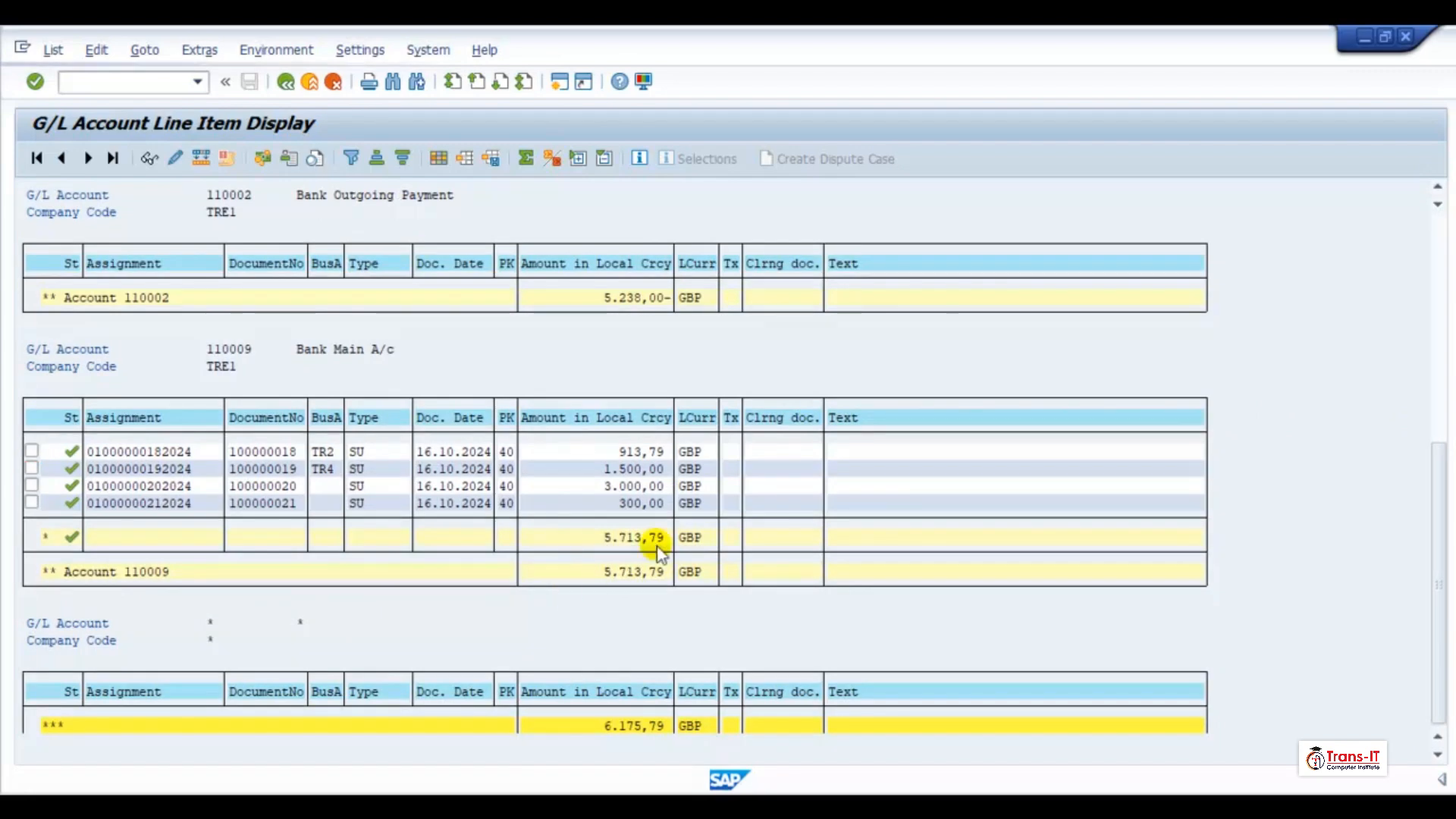
scroll(658, 552, "down", 1)
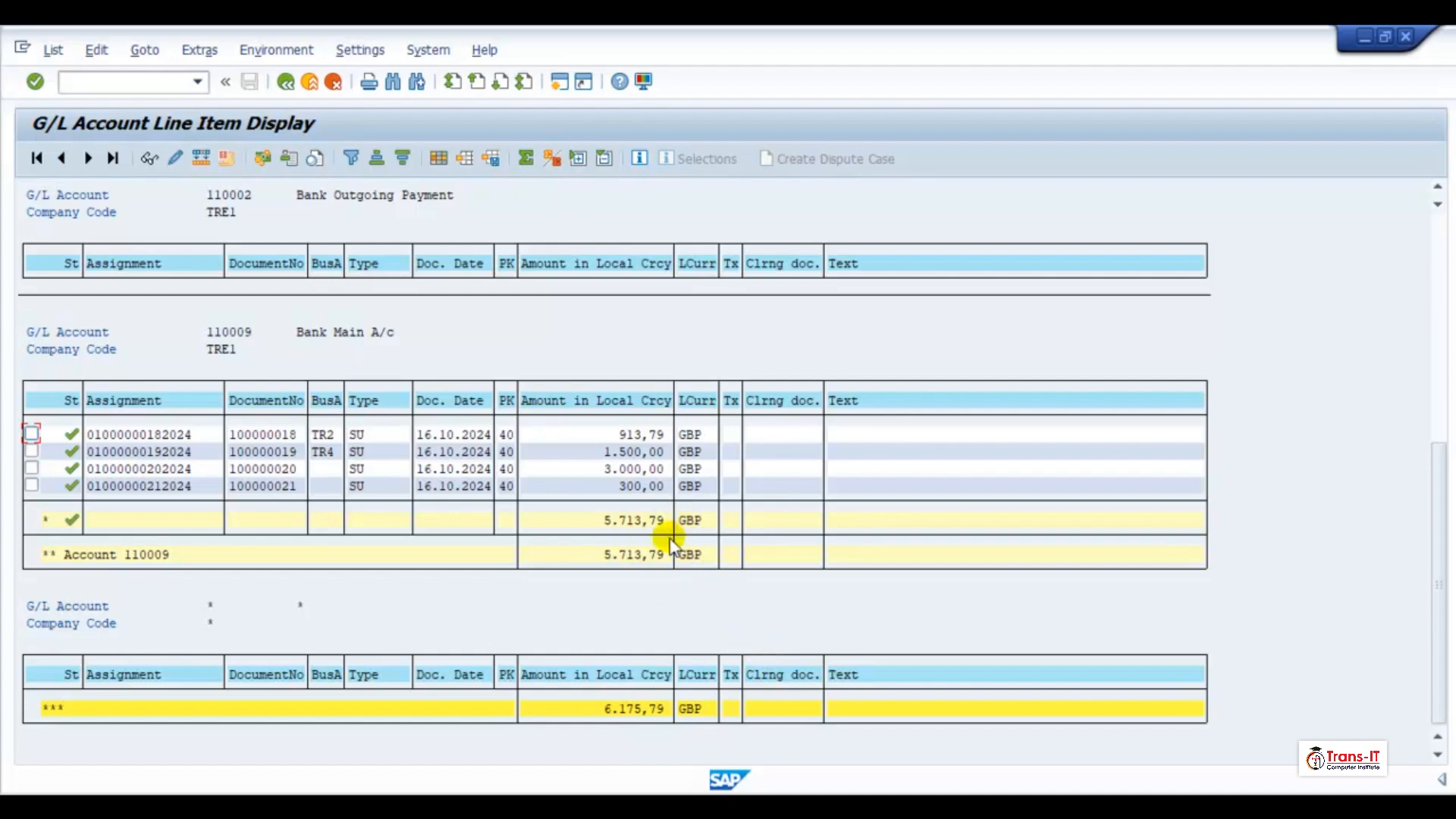
Step: Open the recent BRS workbook in Excel and compare its payment and beginning balance amounts with the SAP line item totals
mouse_move(898, 807)
key("super")
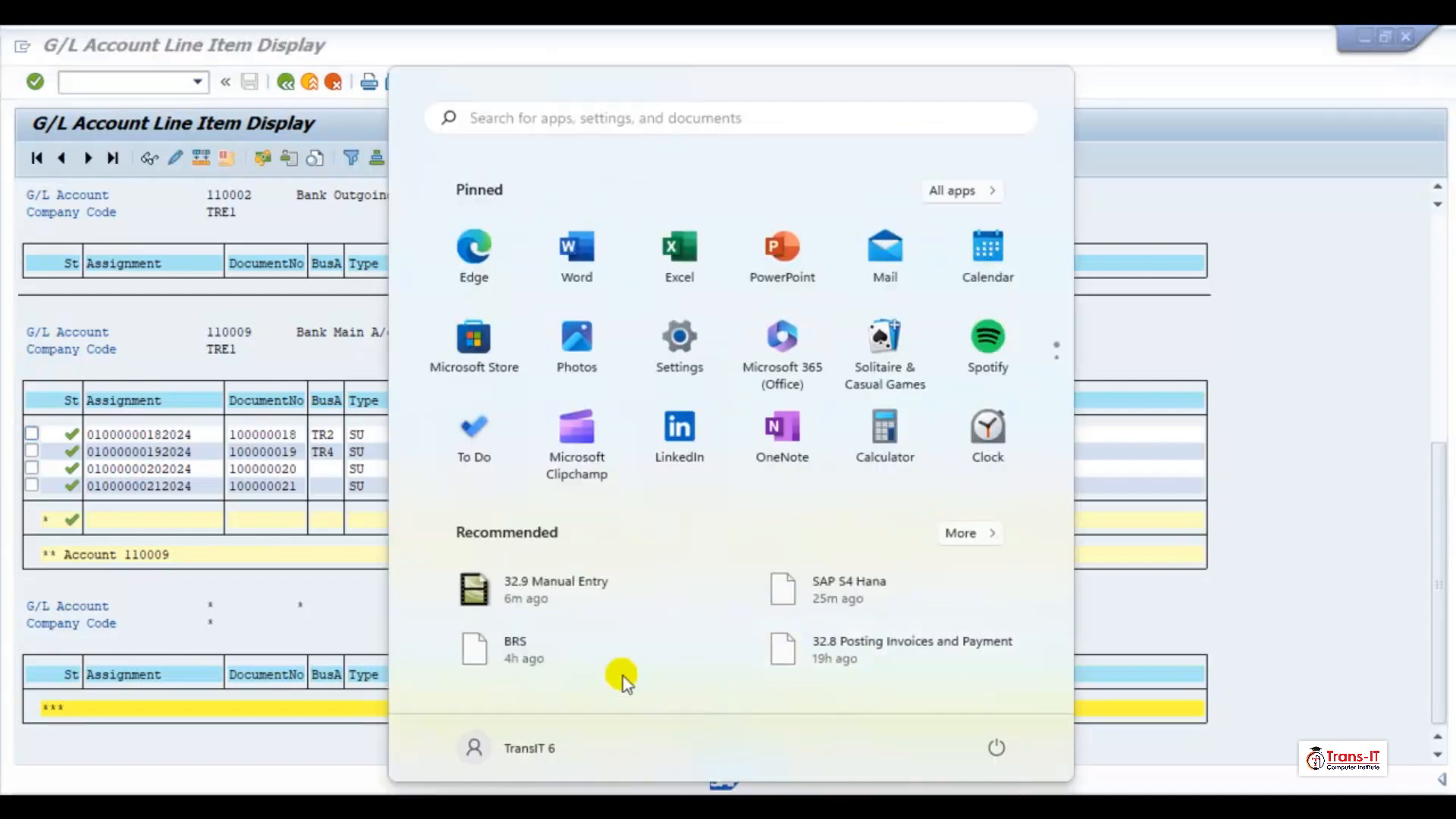
left_click(580, 644)
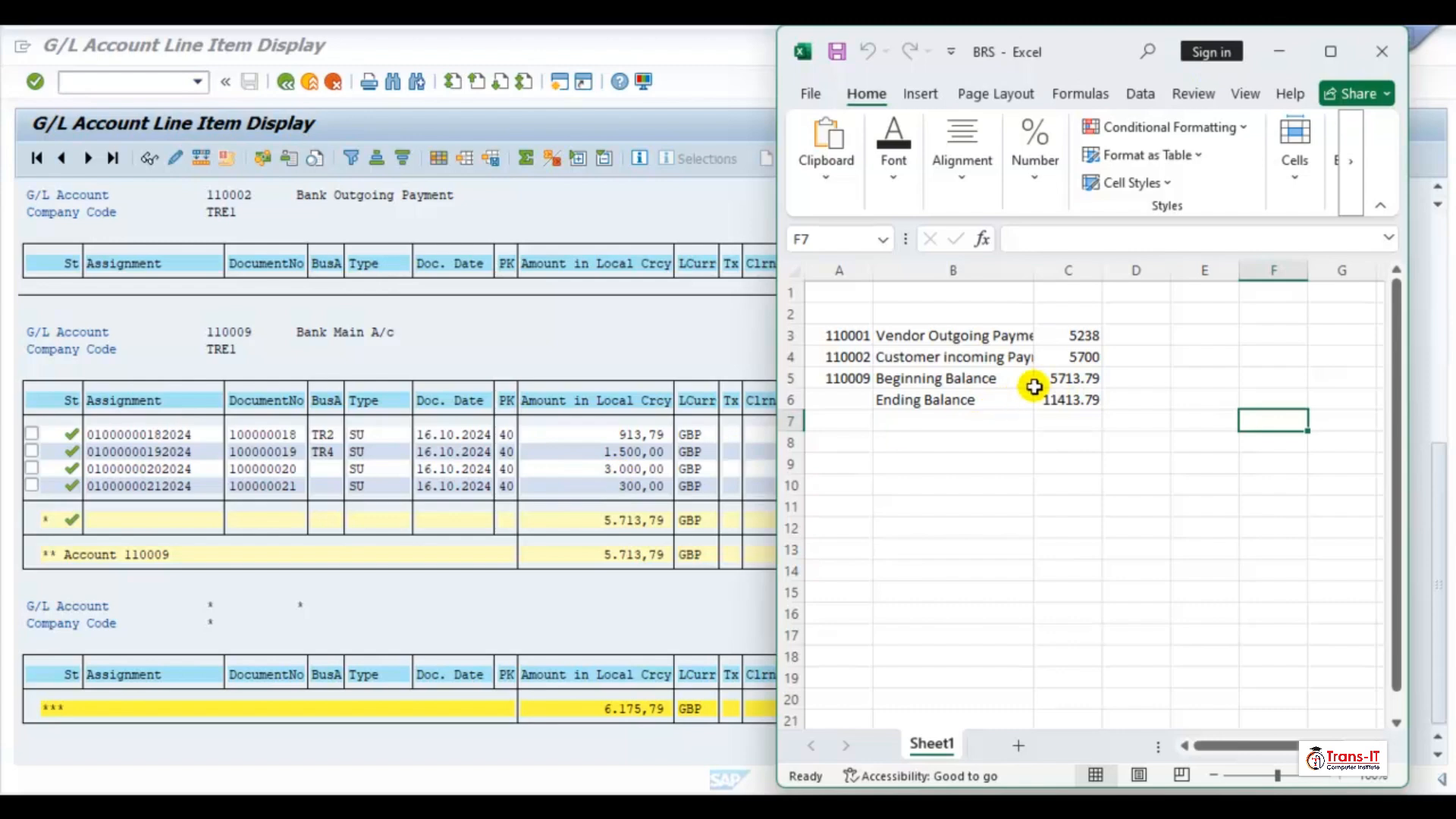
left_click(1084, 379)
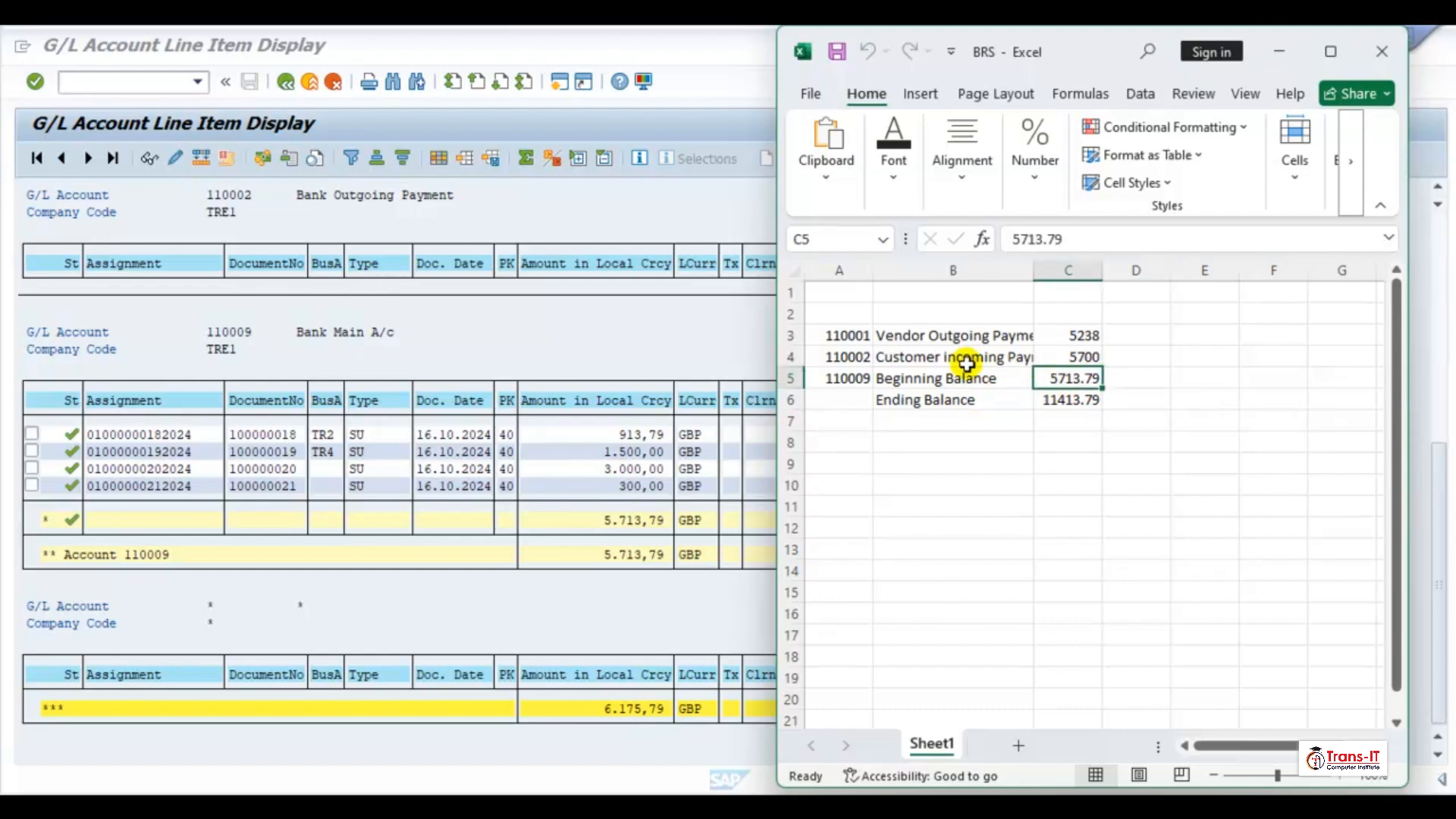
left_click(541, 372)
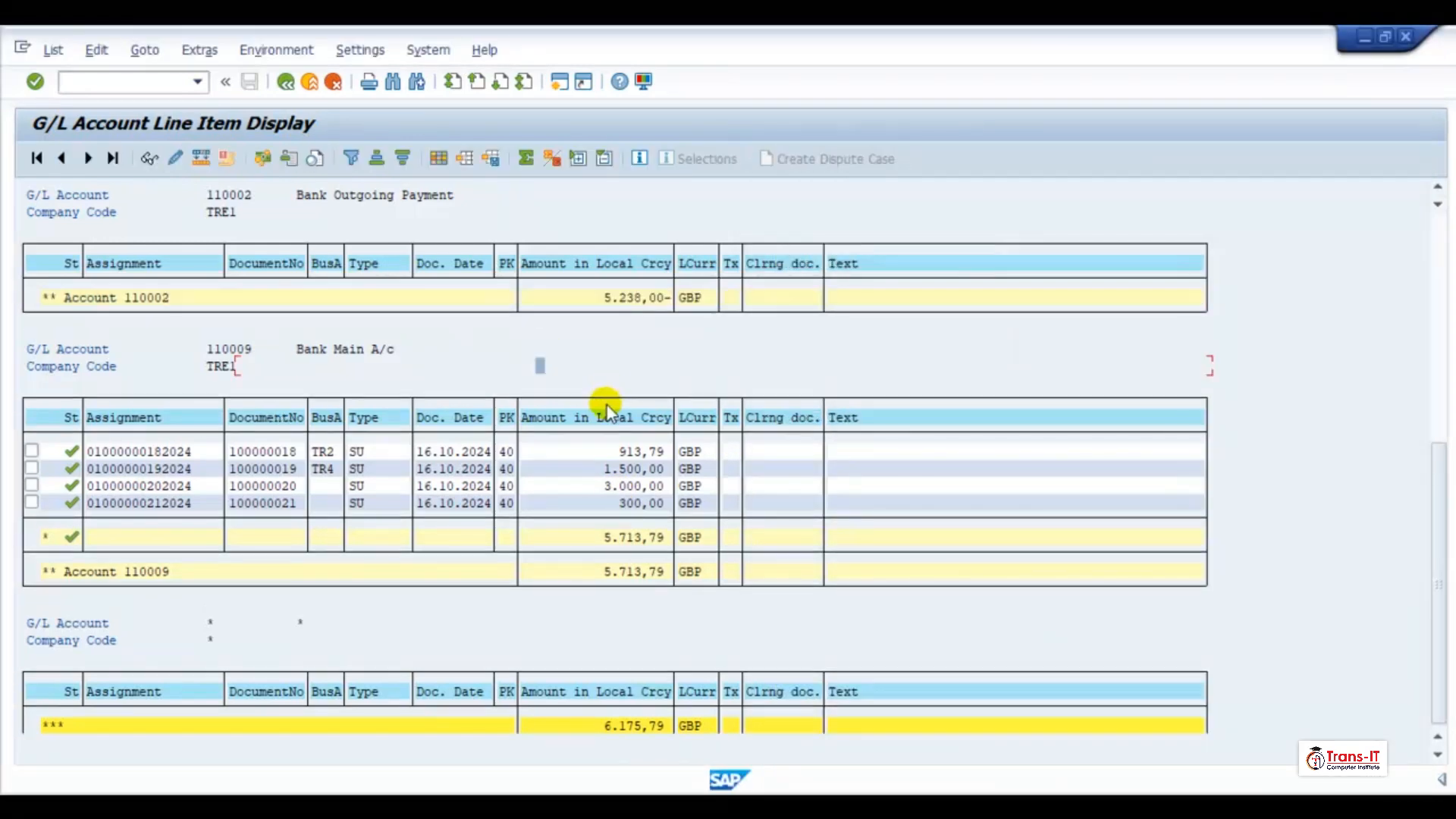
scroll(616, 518, "up", 5)
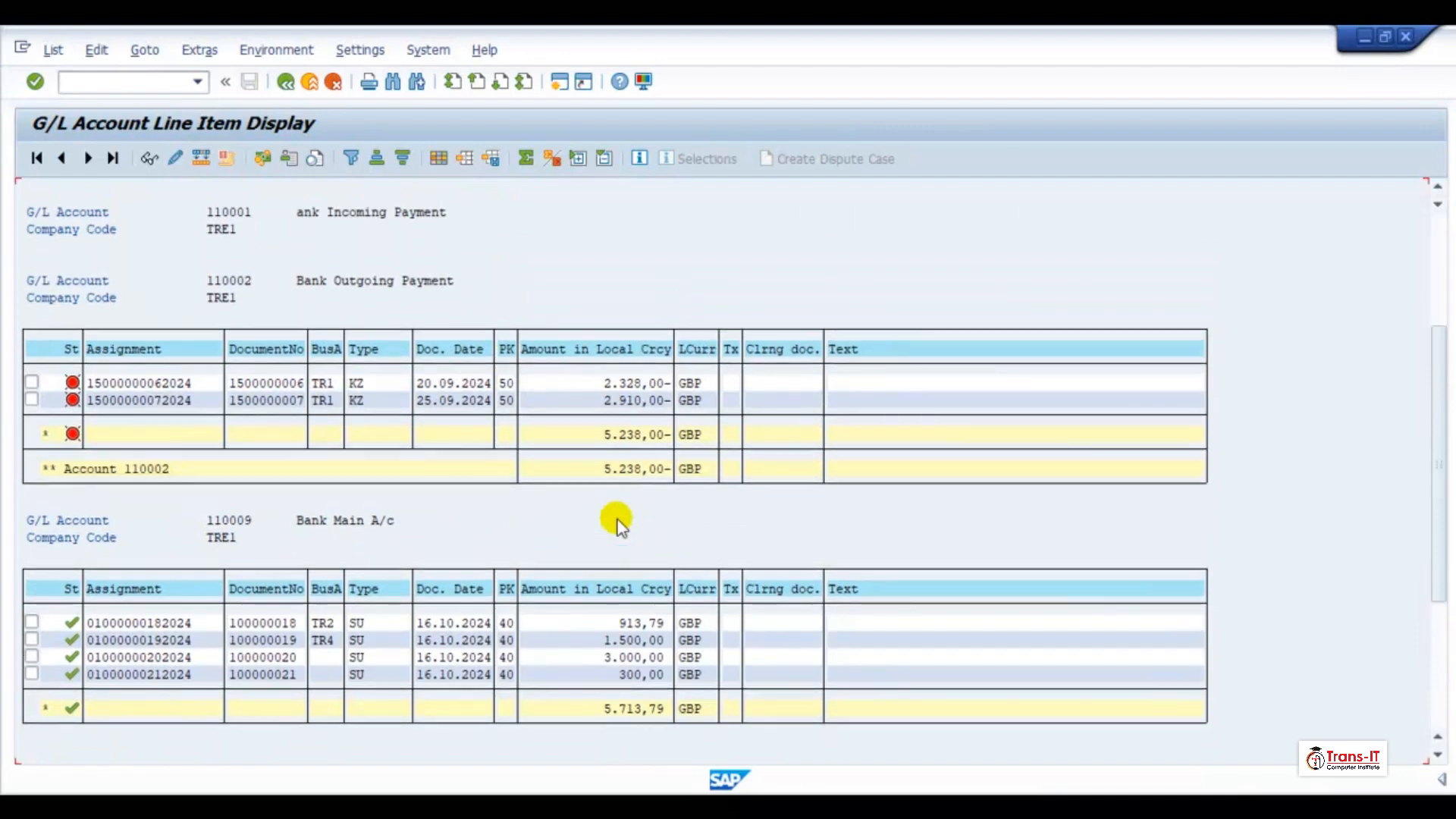
scroll(622, 525, "up", 1)
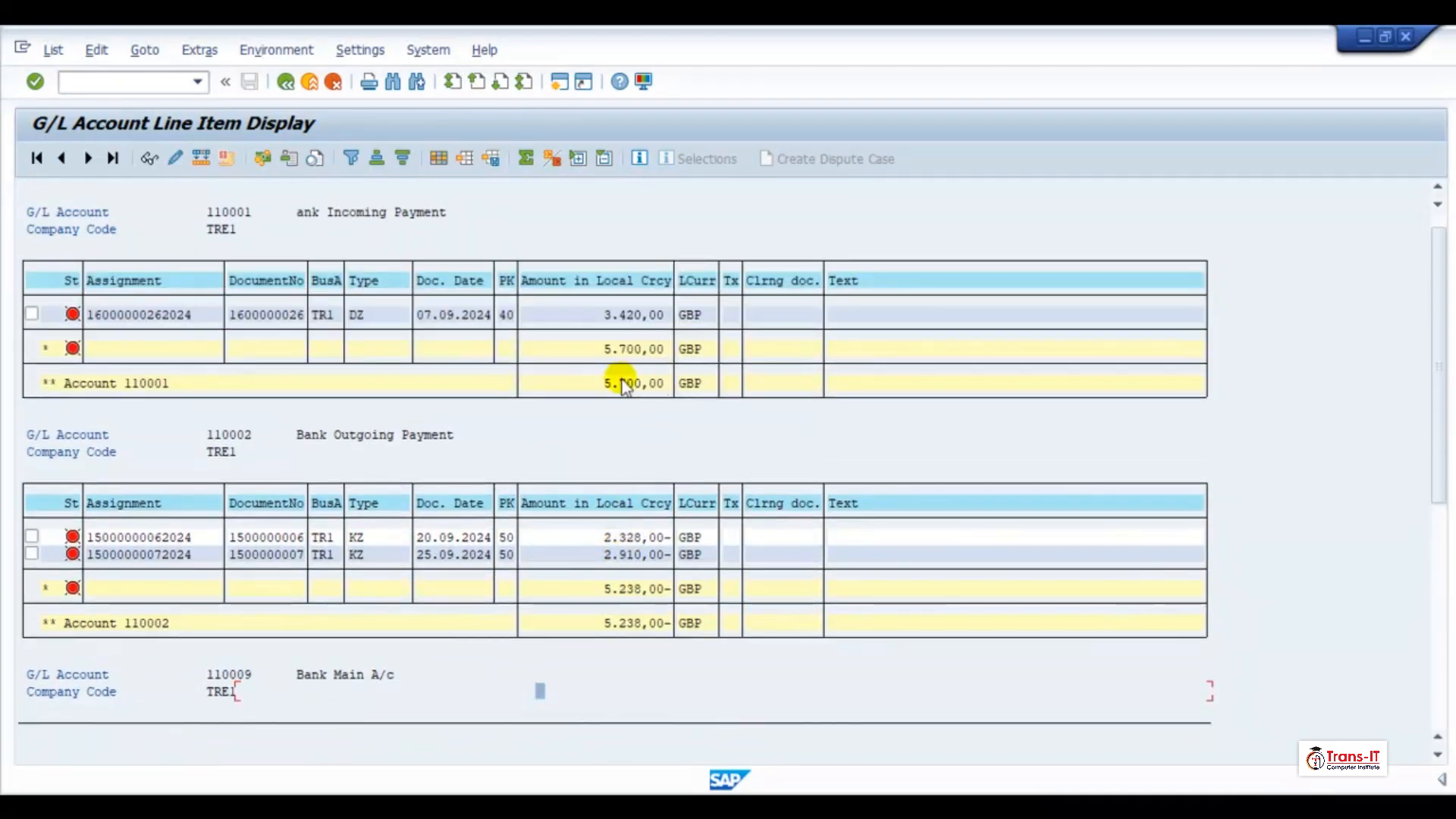
left_click(864, 806)
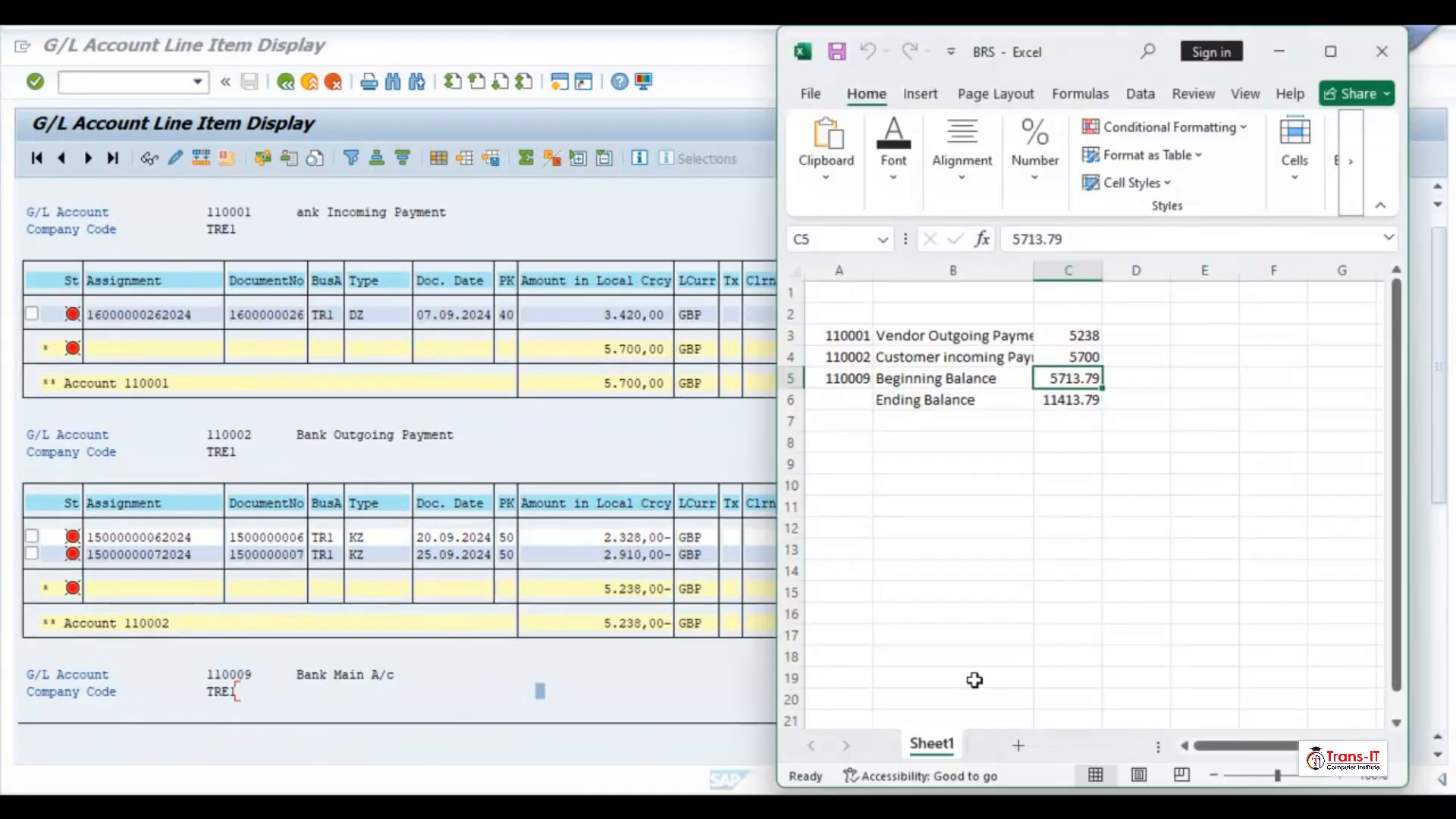
left_click(1079, 357)
Step: Replace the ending balance formula in cell C6 with =C4+C5, adding the customer incoming payment and the beginning balance
left_click(1057, 396)
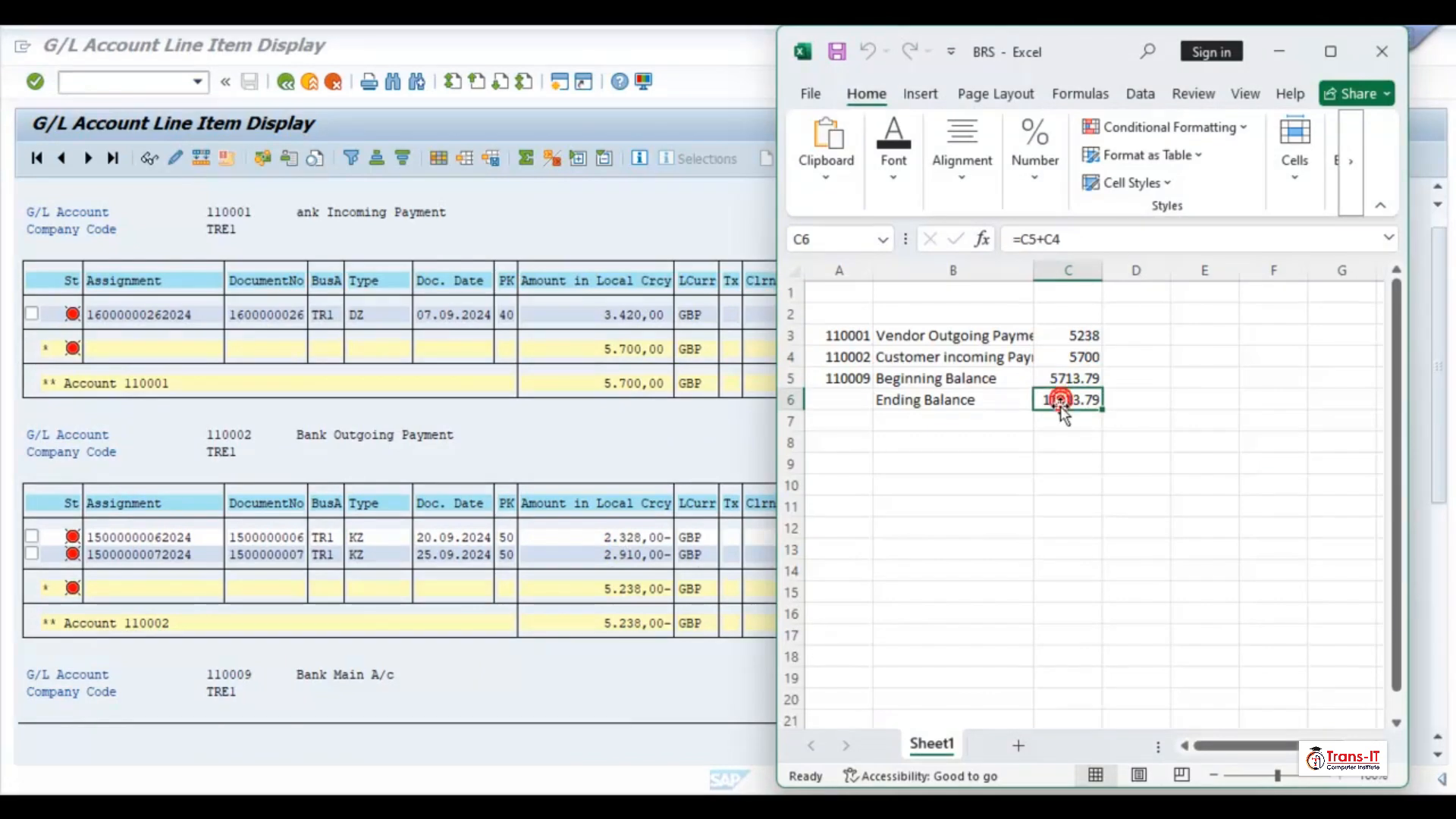
key("Delete")
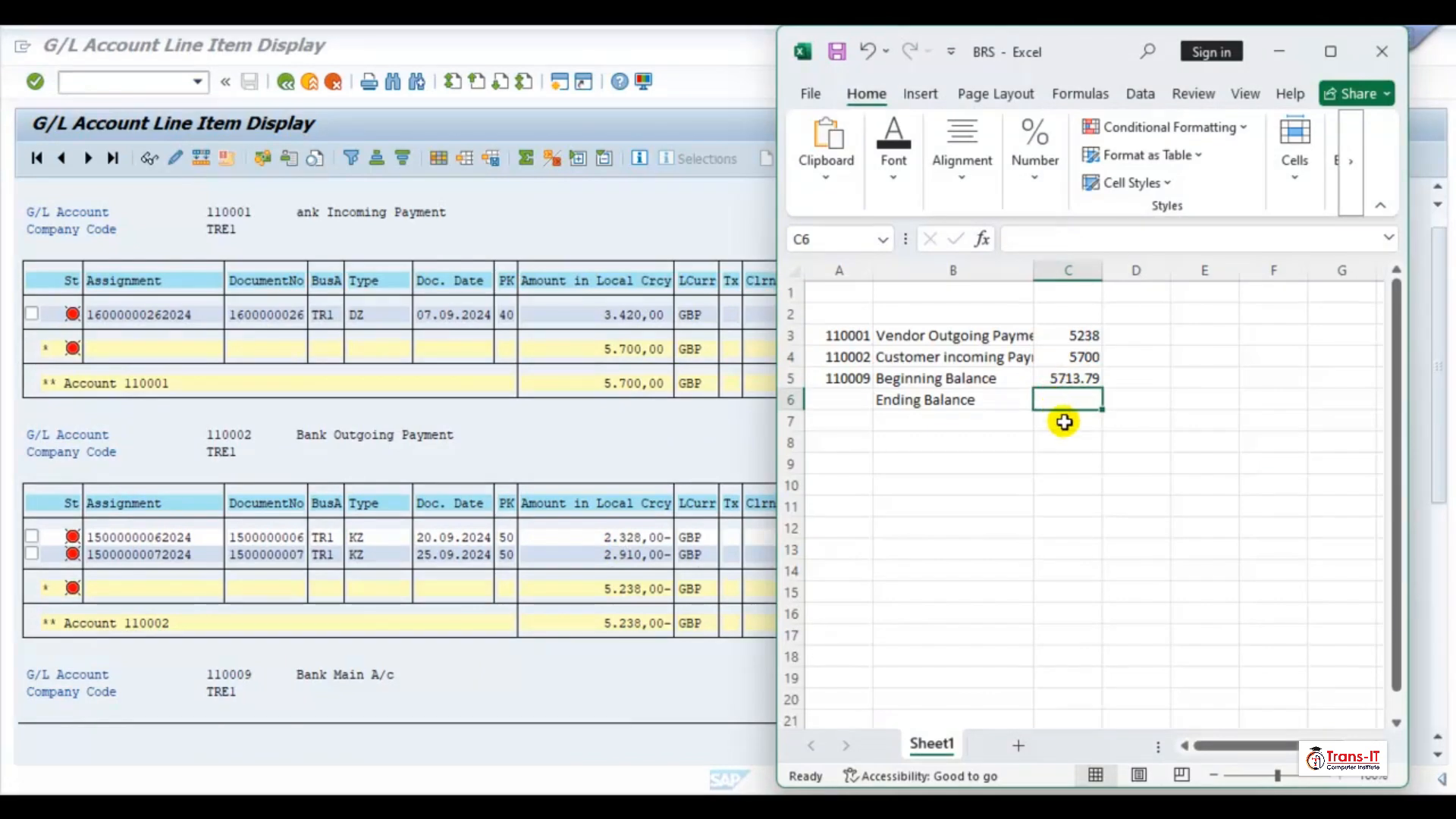
type("=")
left_click(1067, 357)
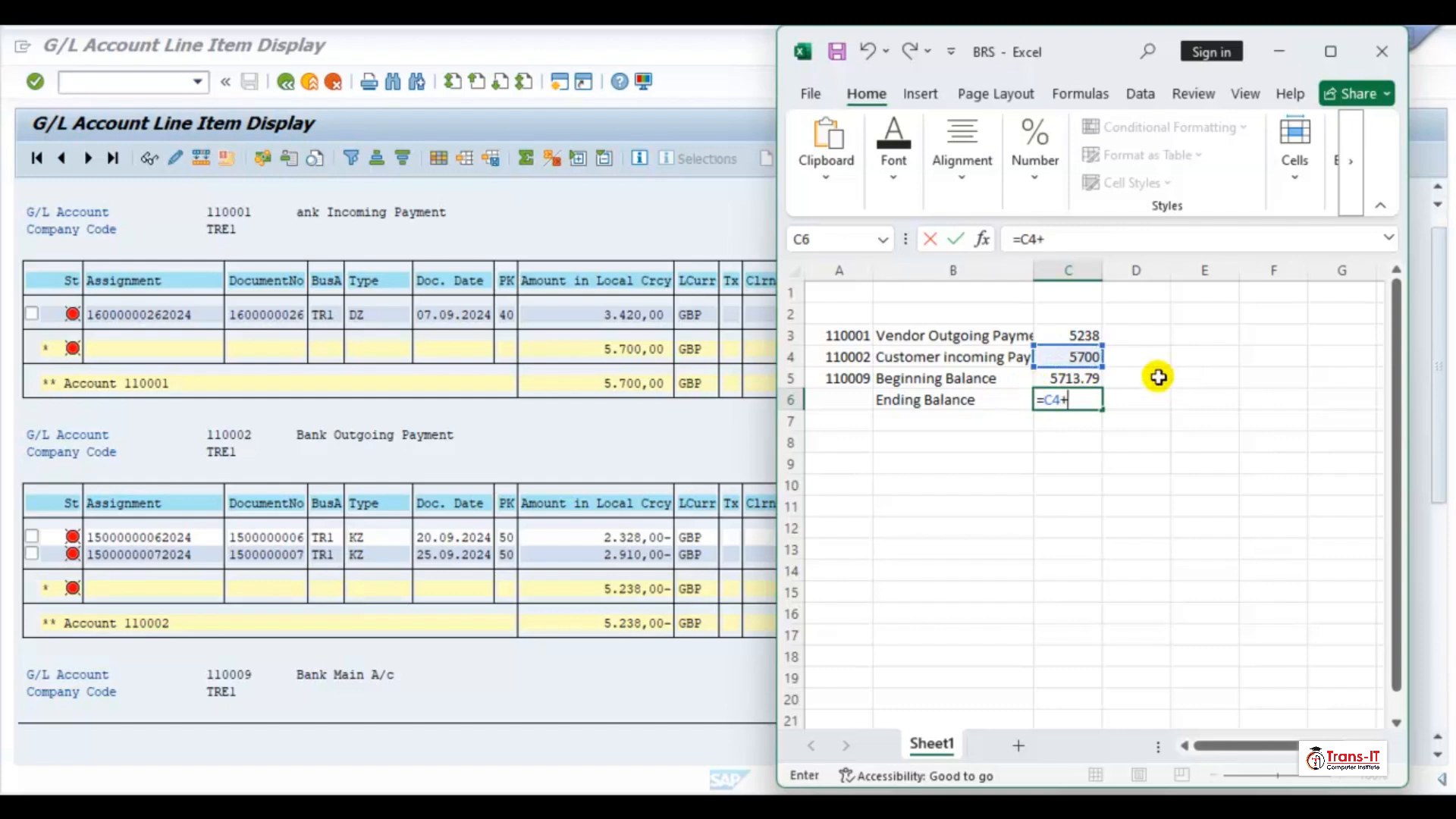
left_click(1082, 379)
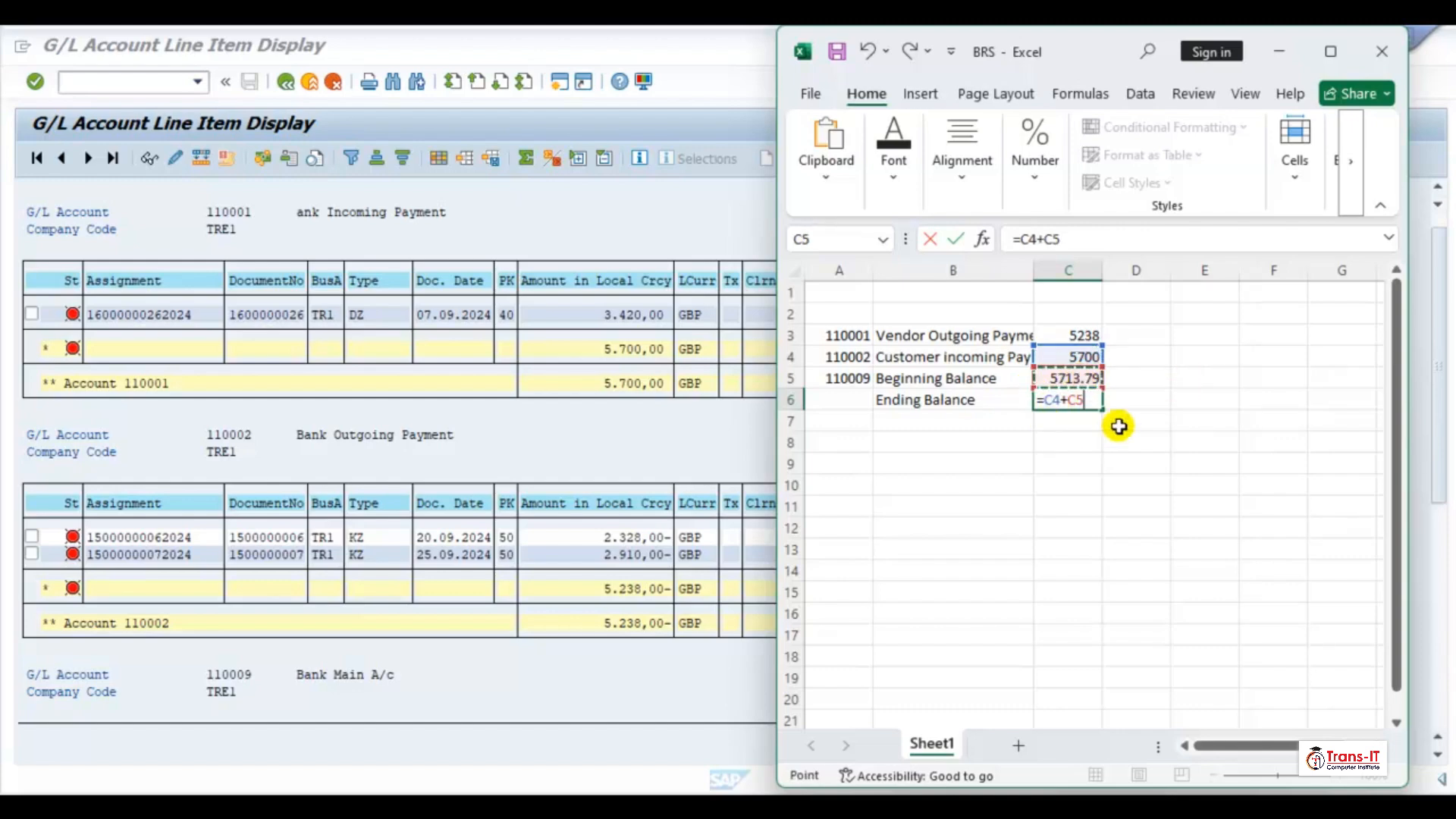
key("Return")
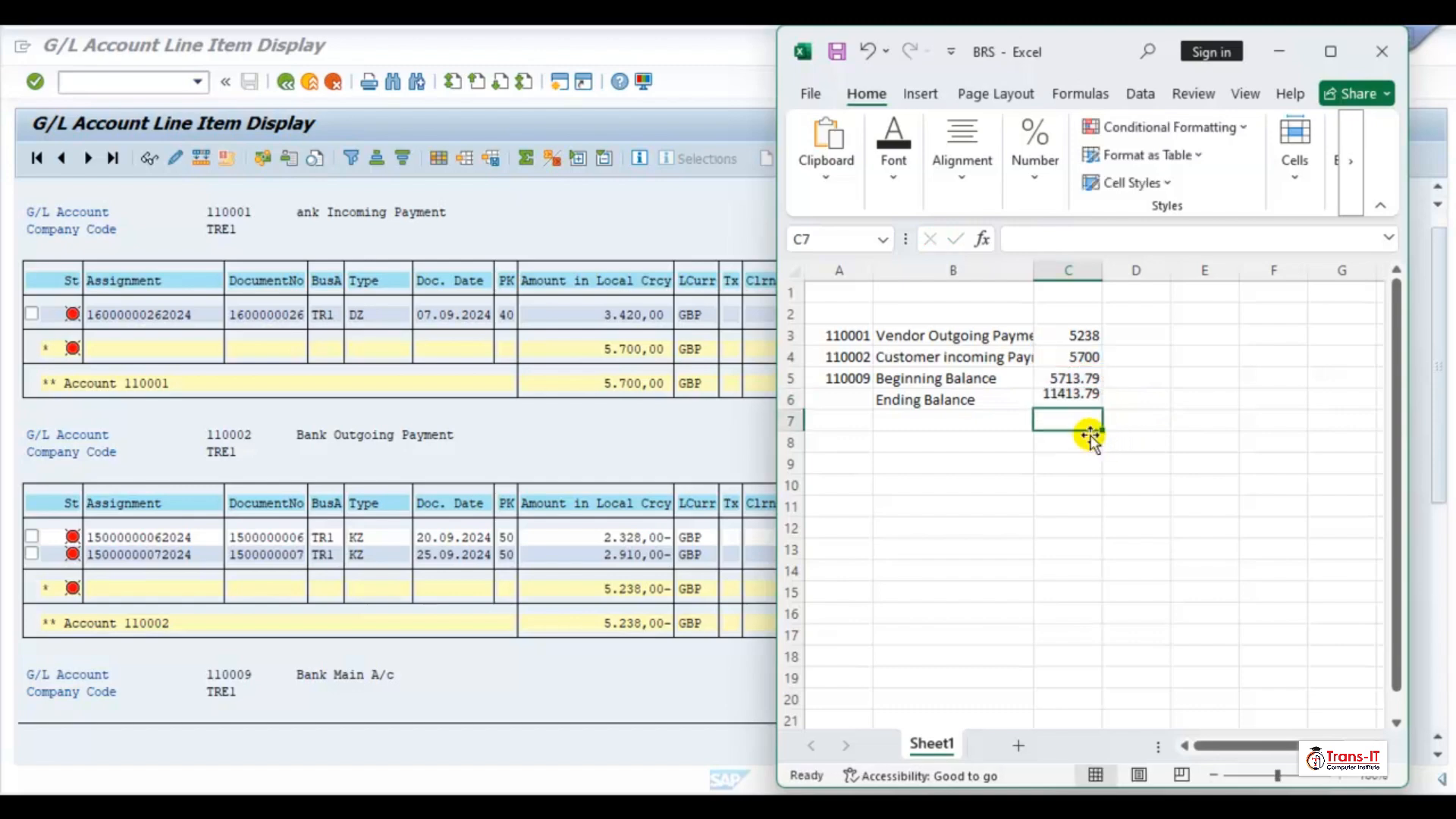
left_click(1075, 400)
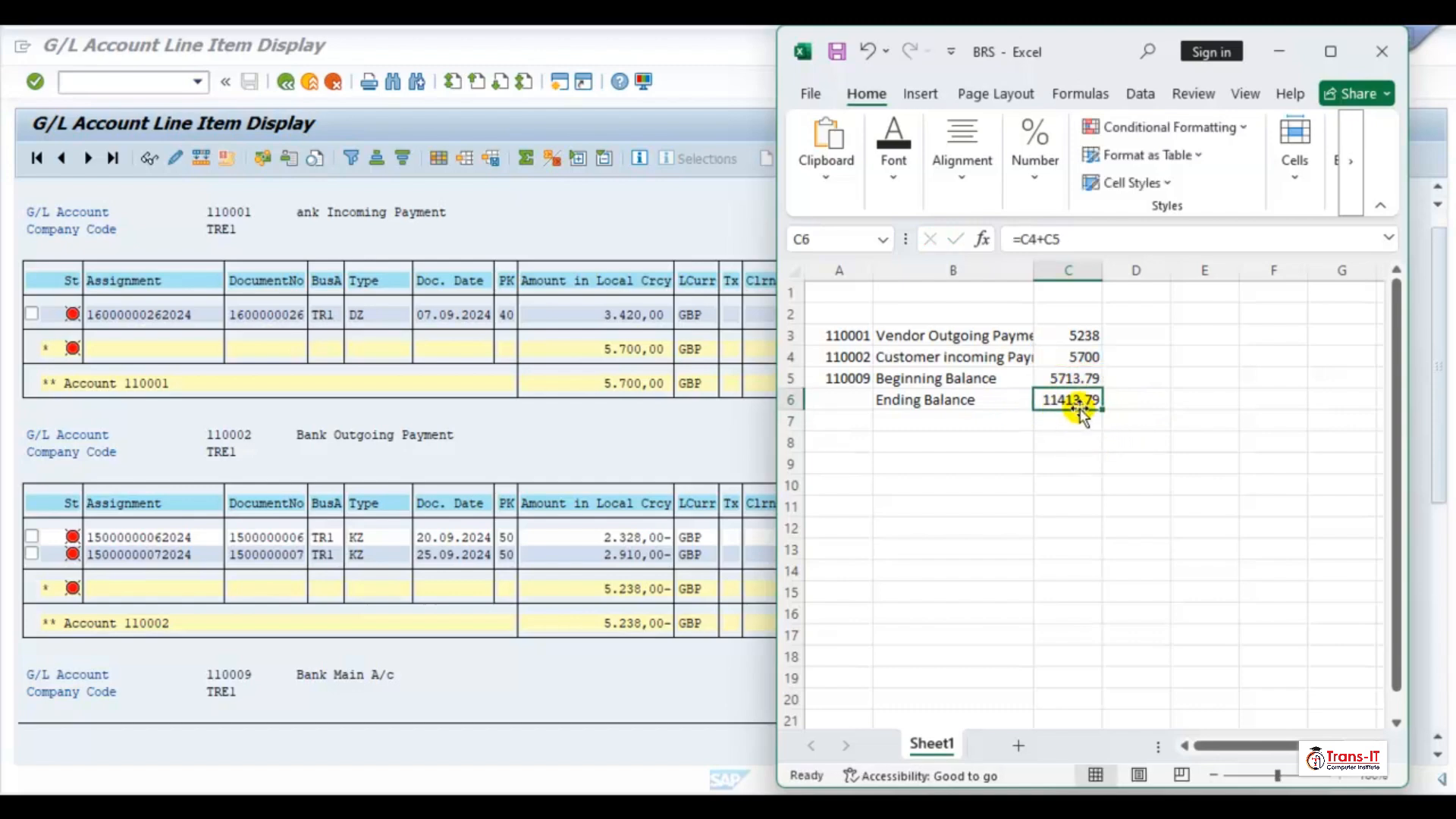
Step: Enter the label "Opening balance" in cell D5 beside the beginning balance amount and save the workbook
left_click(1138, 377)
type("OP")
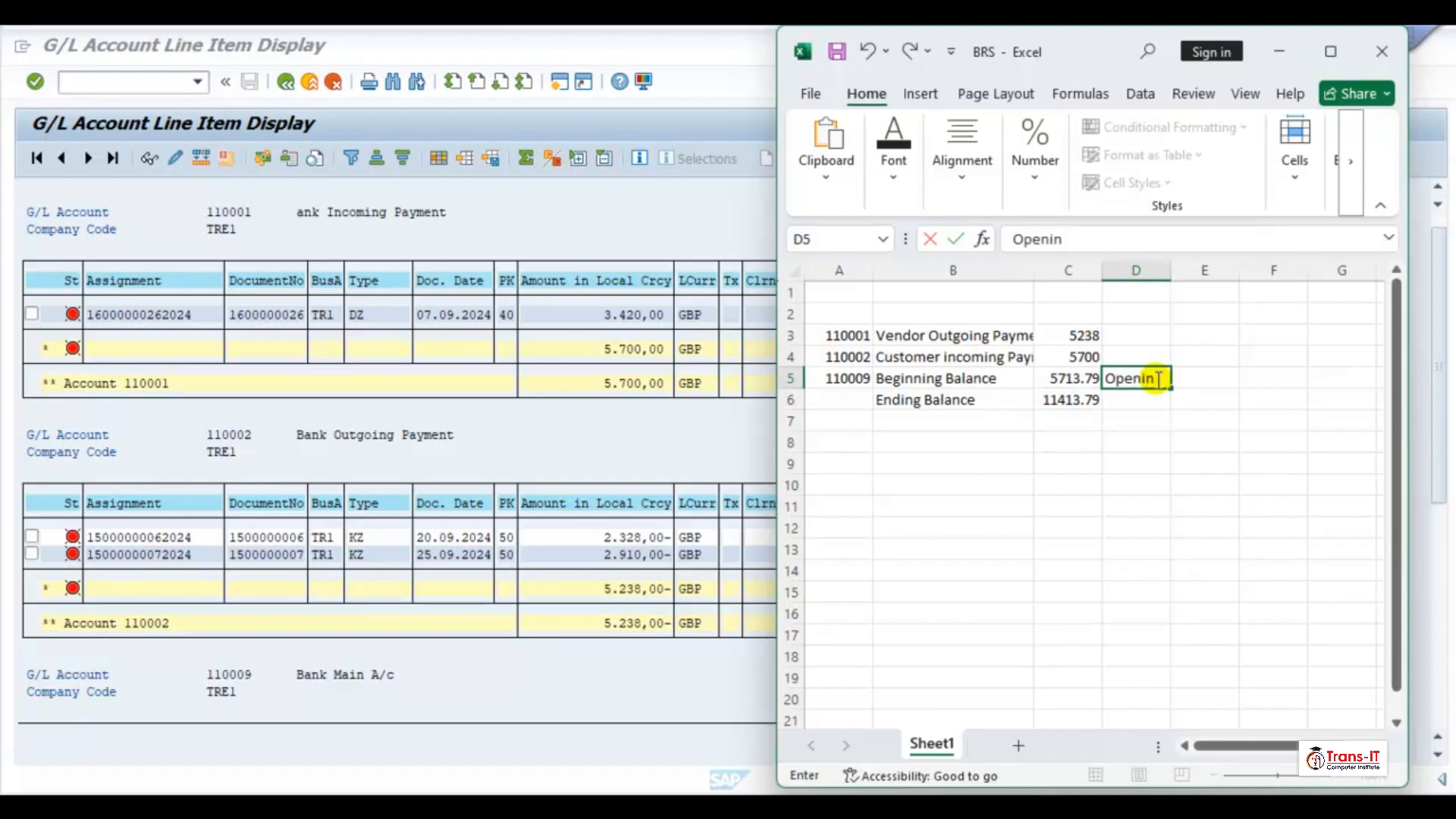
type("ening balance")
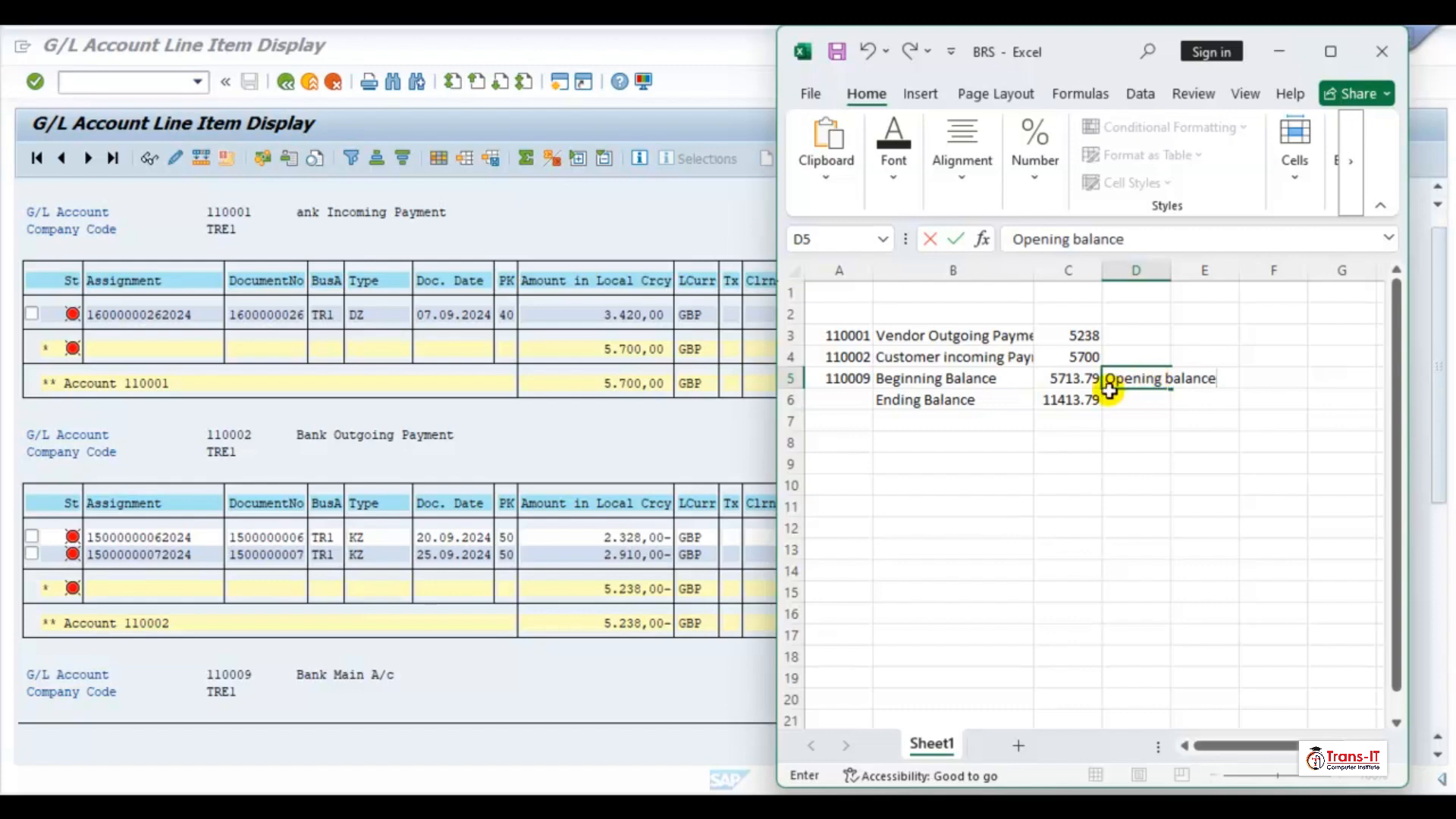
left_click(1185, 459)
left_click(845, 57)
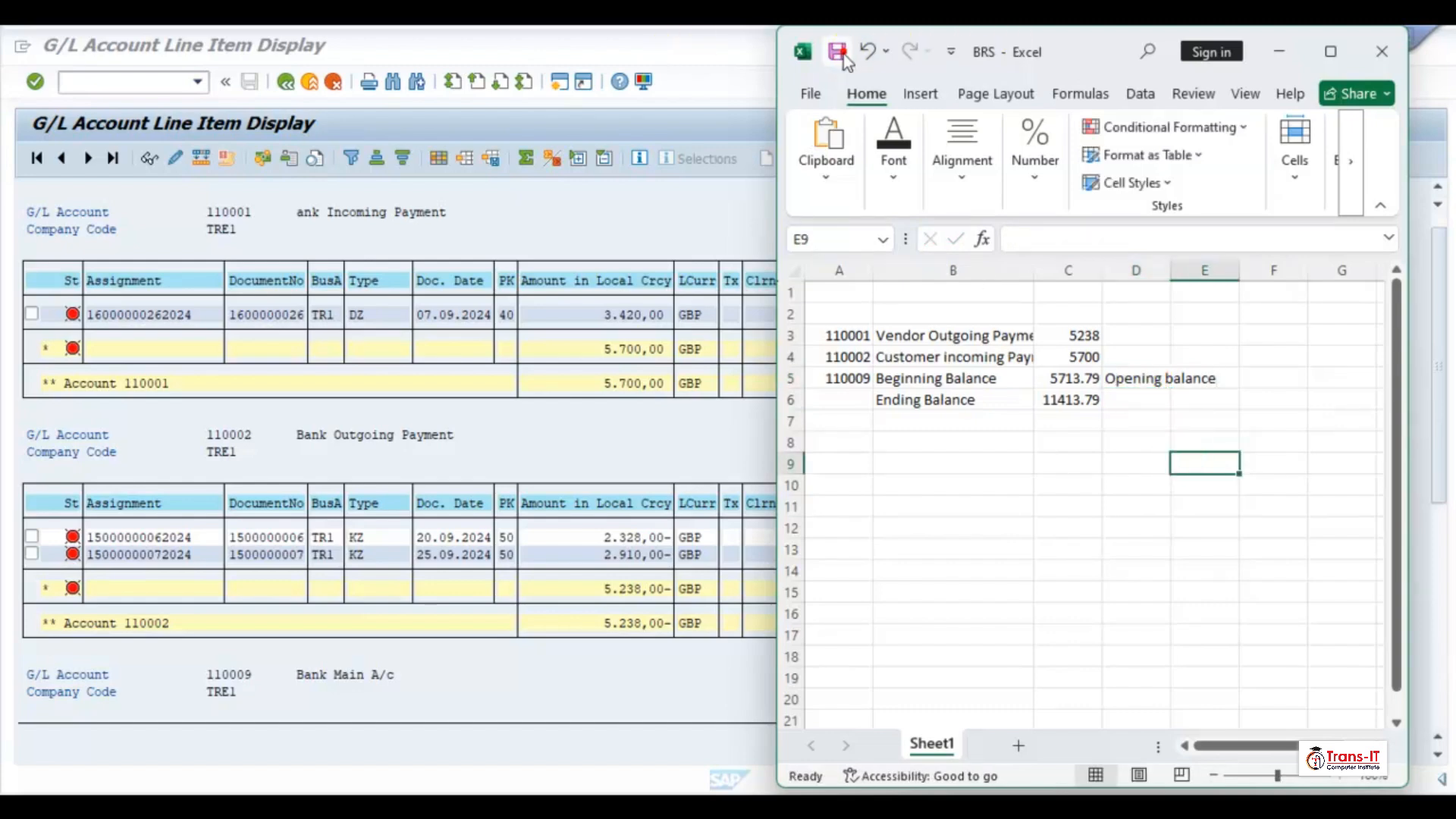
Step: Switch back to the Process Manual Bank Statement session in SAP
left_click(779, 805)
left_click(753, 747)
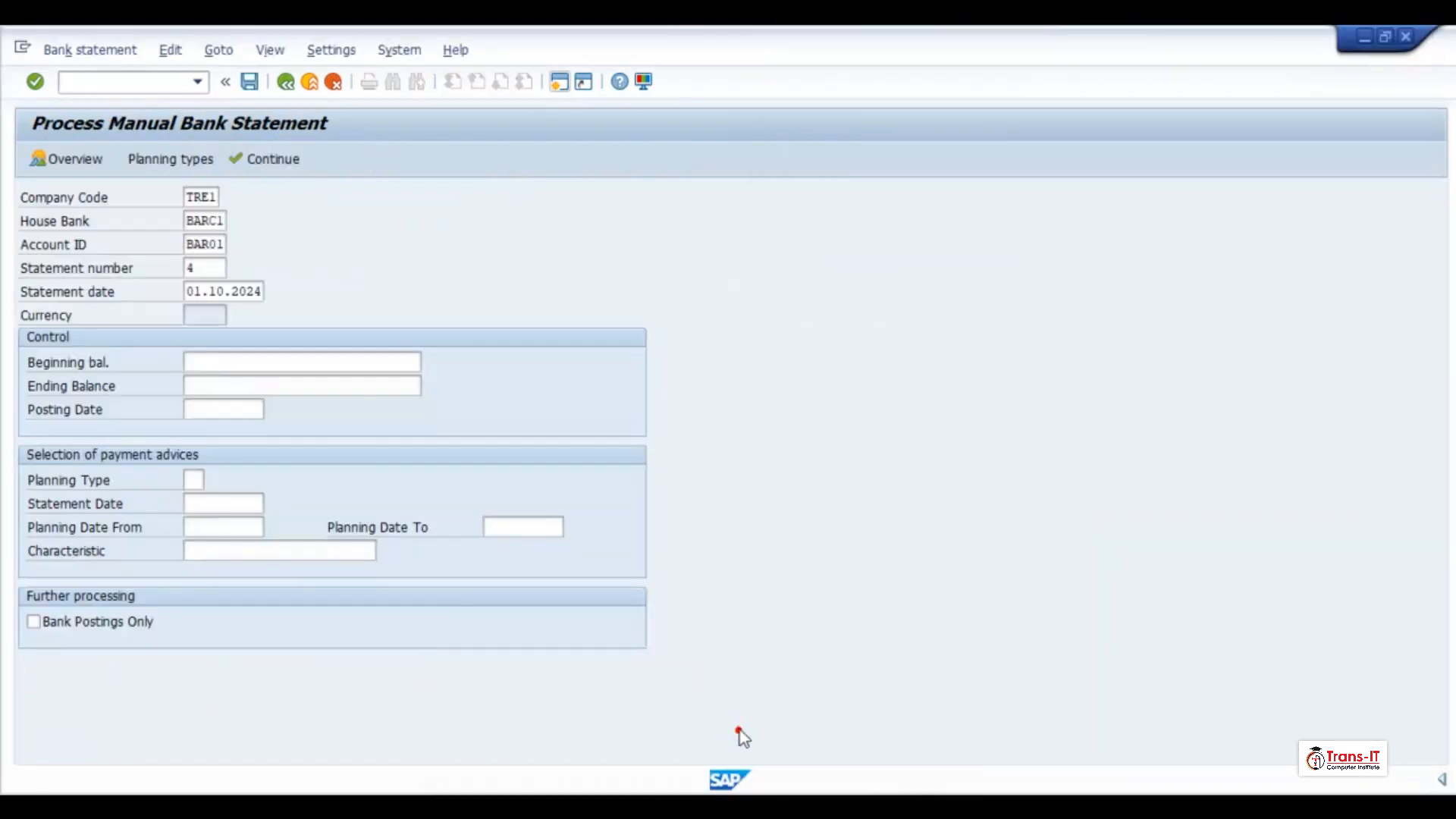
key("alt+Tab")
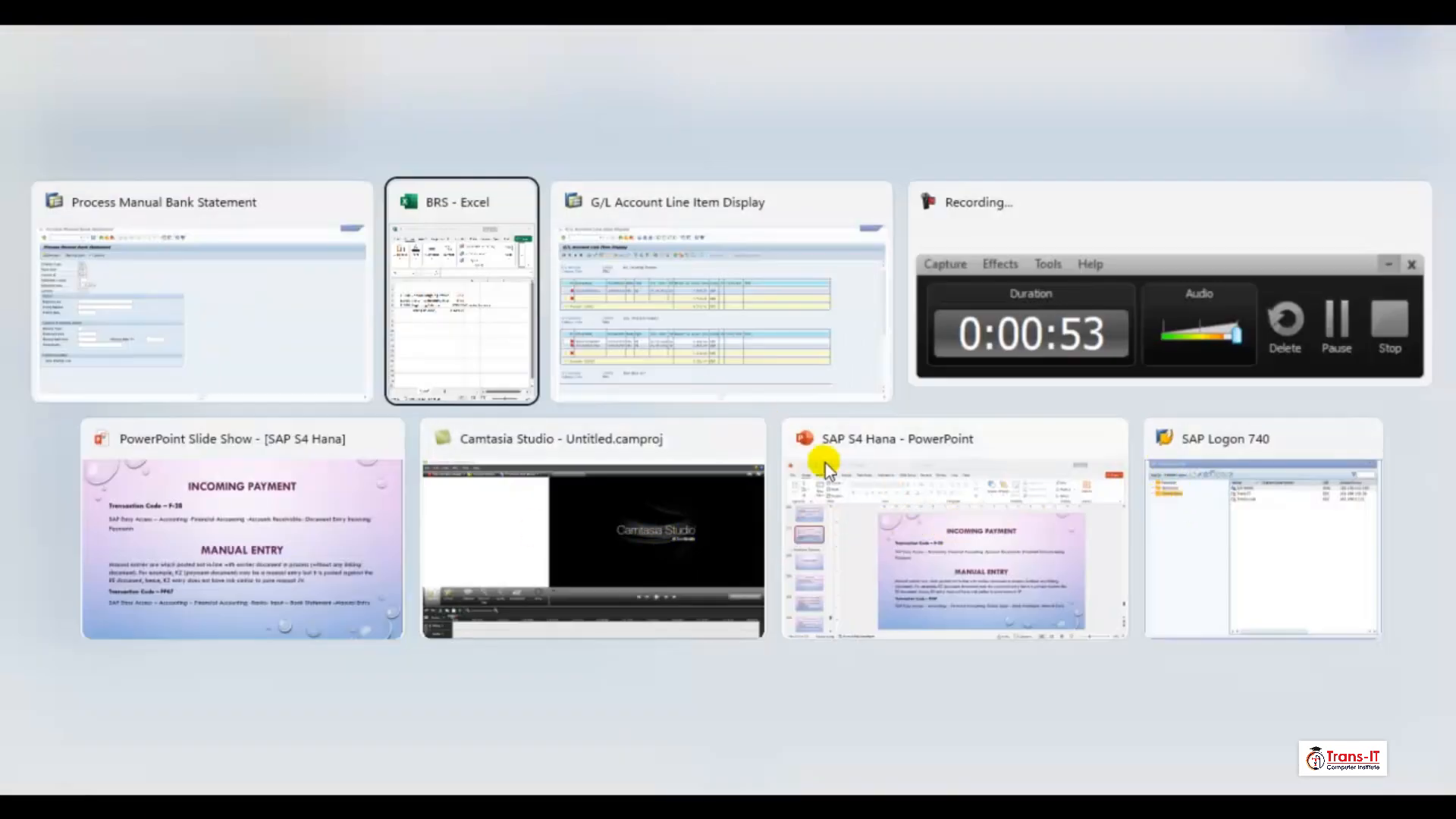
left_click(897, 526)
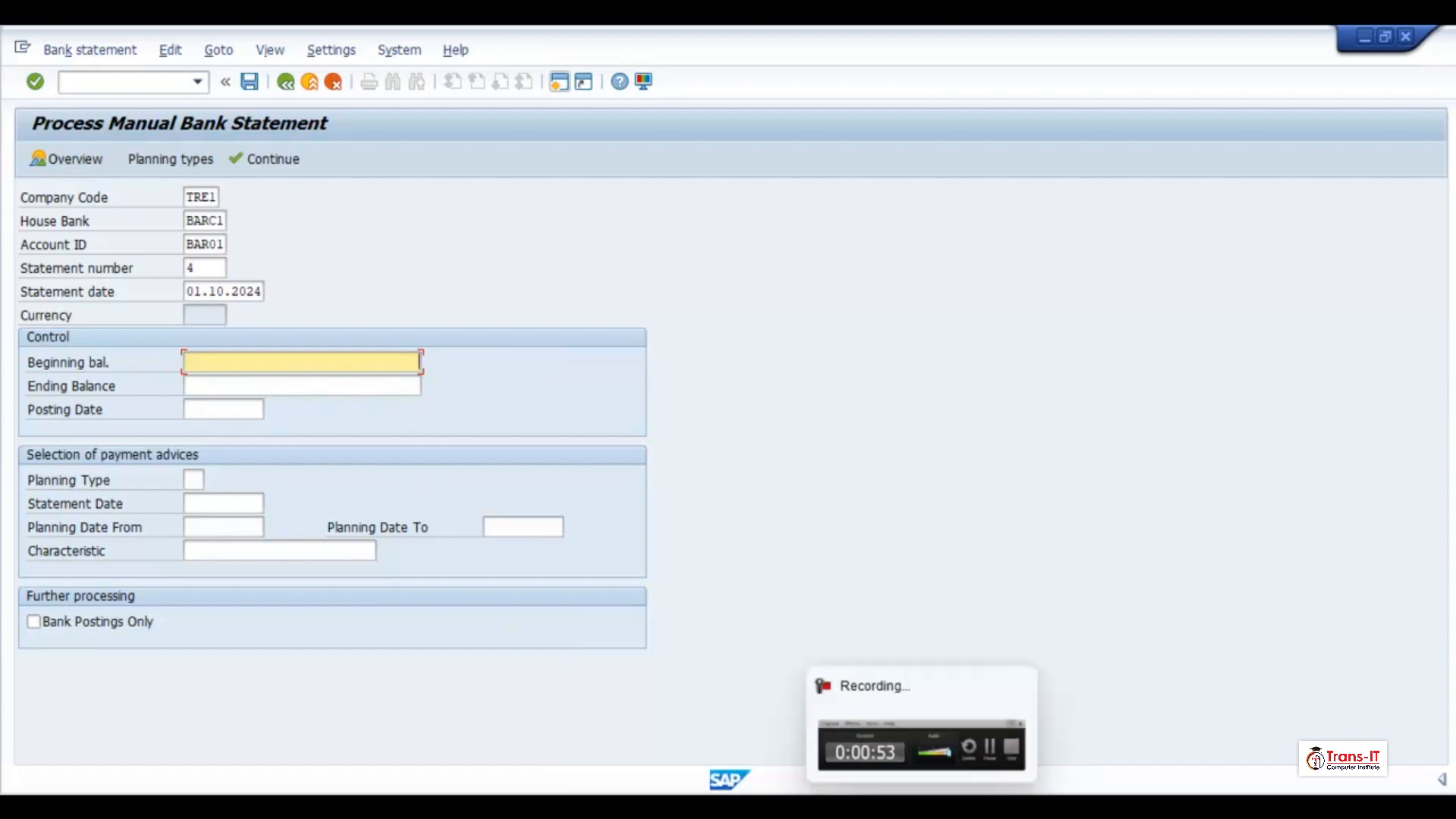
Step: Copy the beginning balance from cell C5 of the BRS workbook into the bank statement, using a decimal comma: 5713,79
left_click(895, 806)
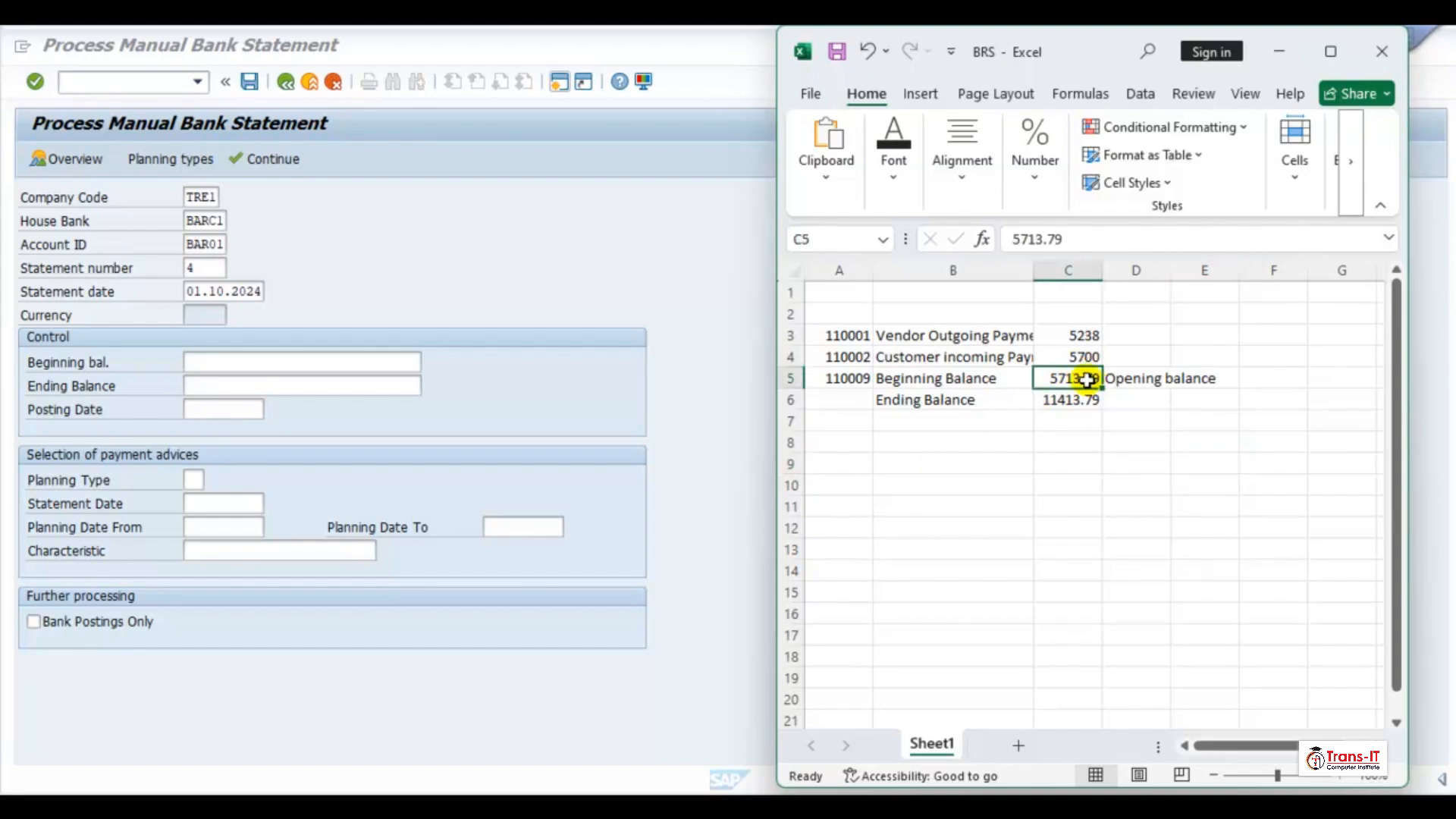
key("ctrl+c")
left_click(408, 358)
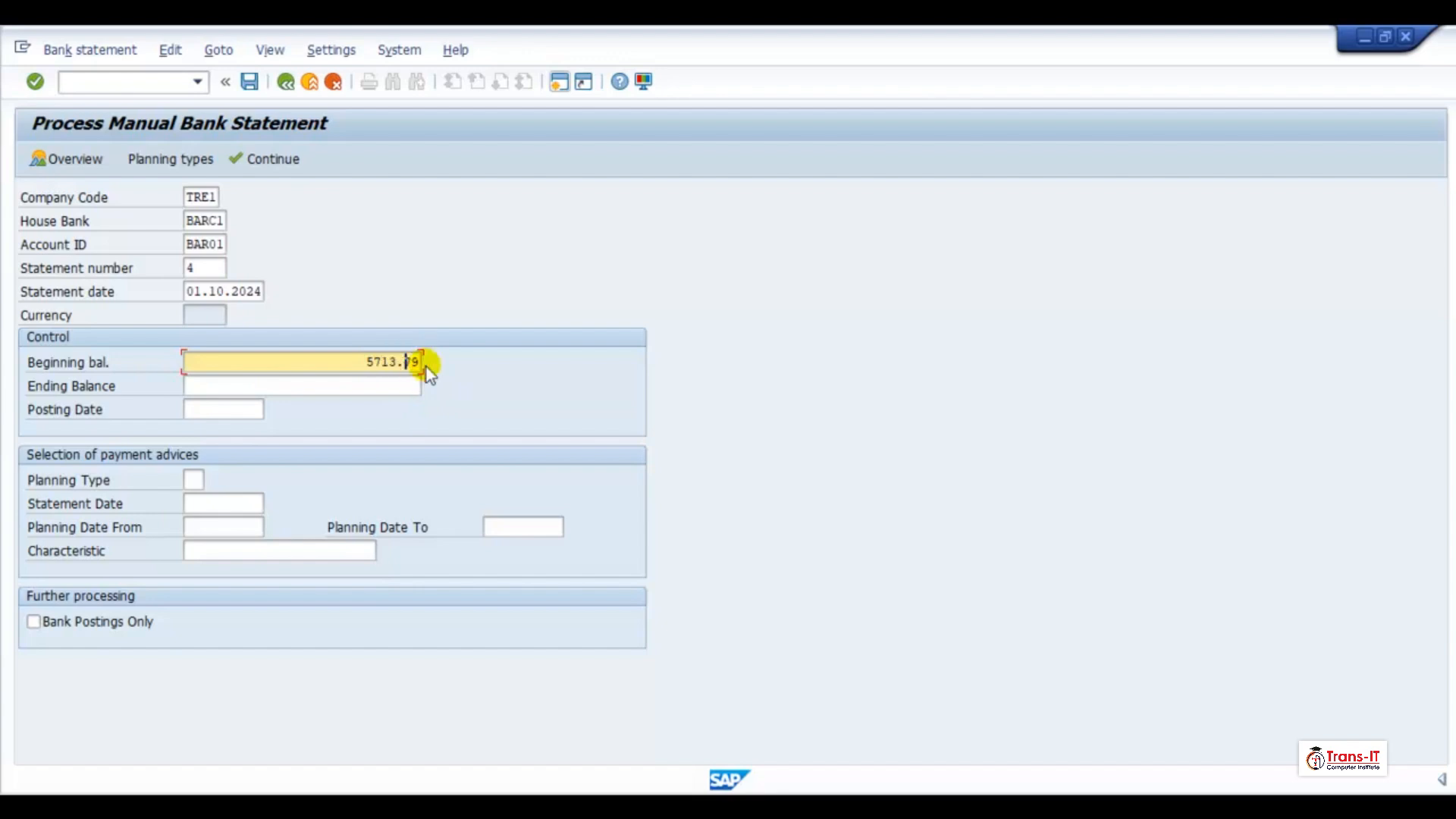
key("BackSpace")
type("9")
key("BackSpace")
type("9")
Step: Look up the ending balance in the BRS workbook and set the statement's ending balance to 11413,79
left_click(380, 383)
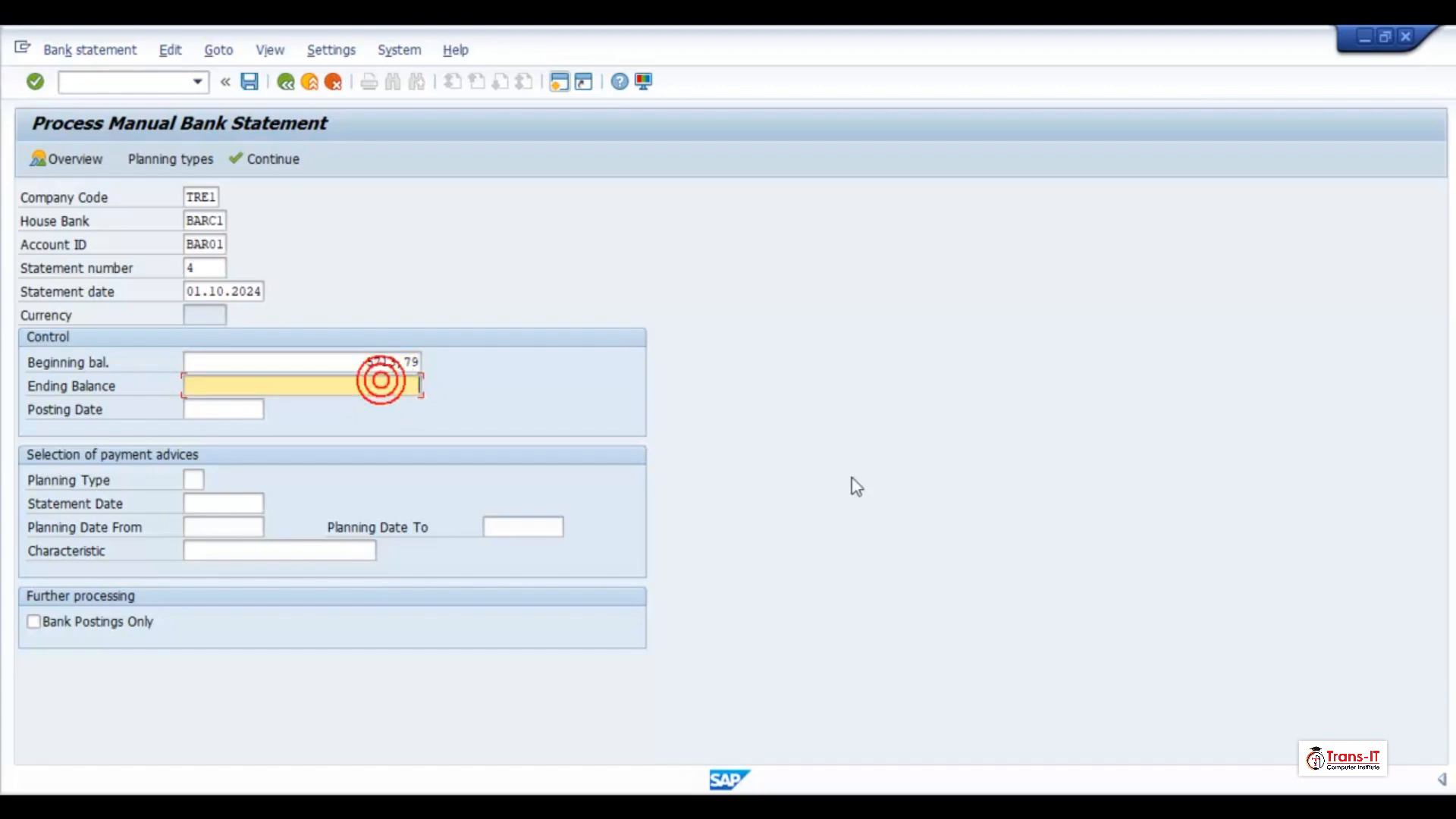
key("alt+Tab")
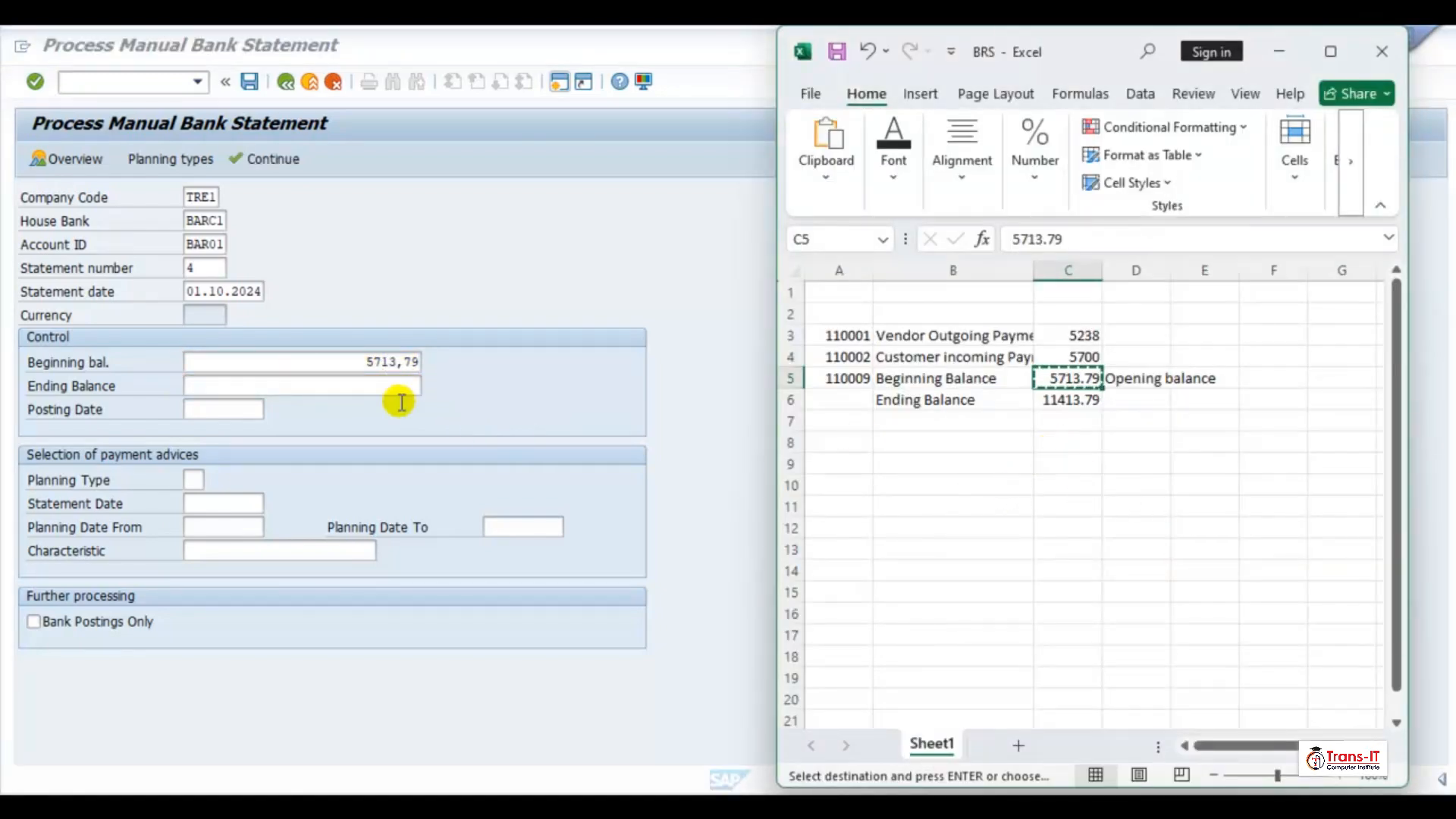
left_click(1050, 400)
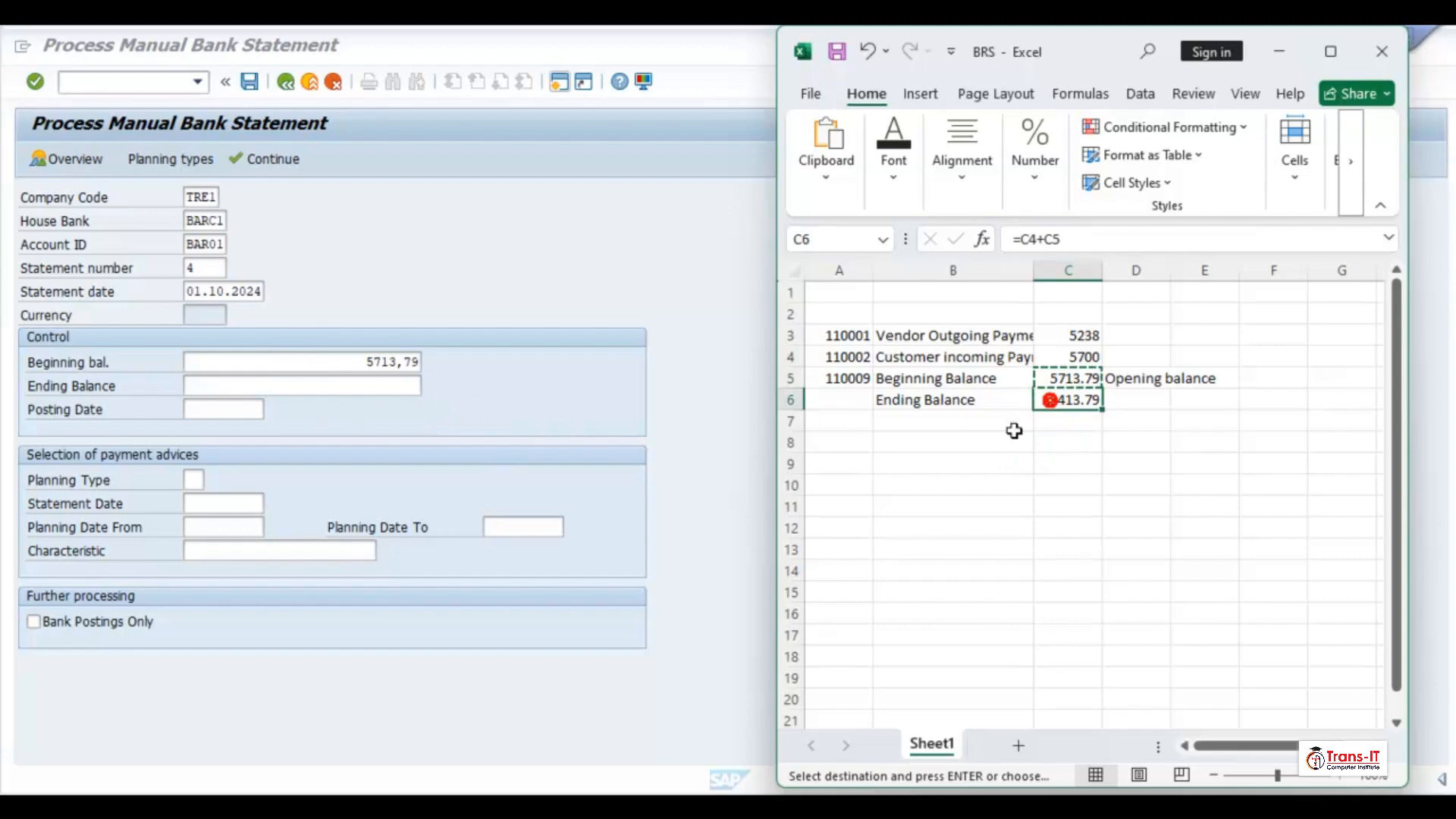
left_click(350, 387)
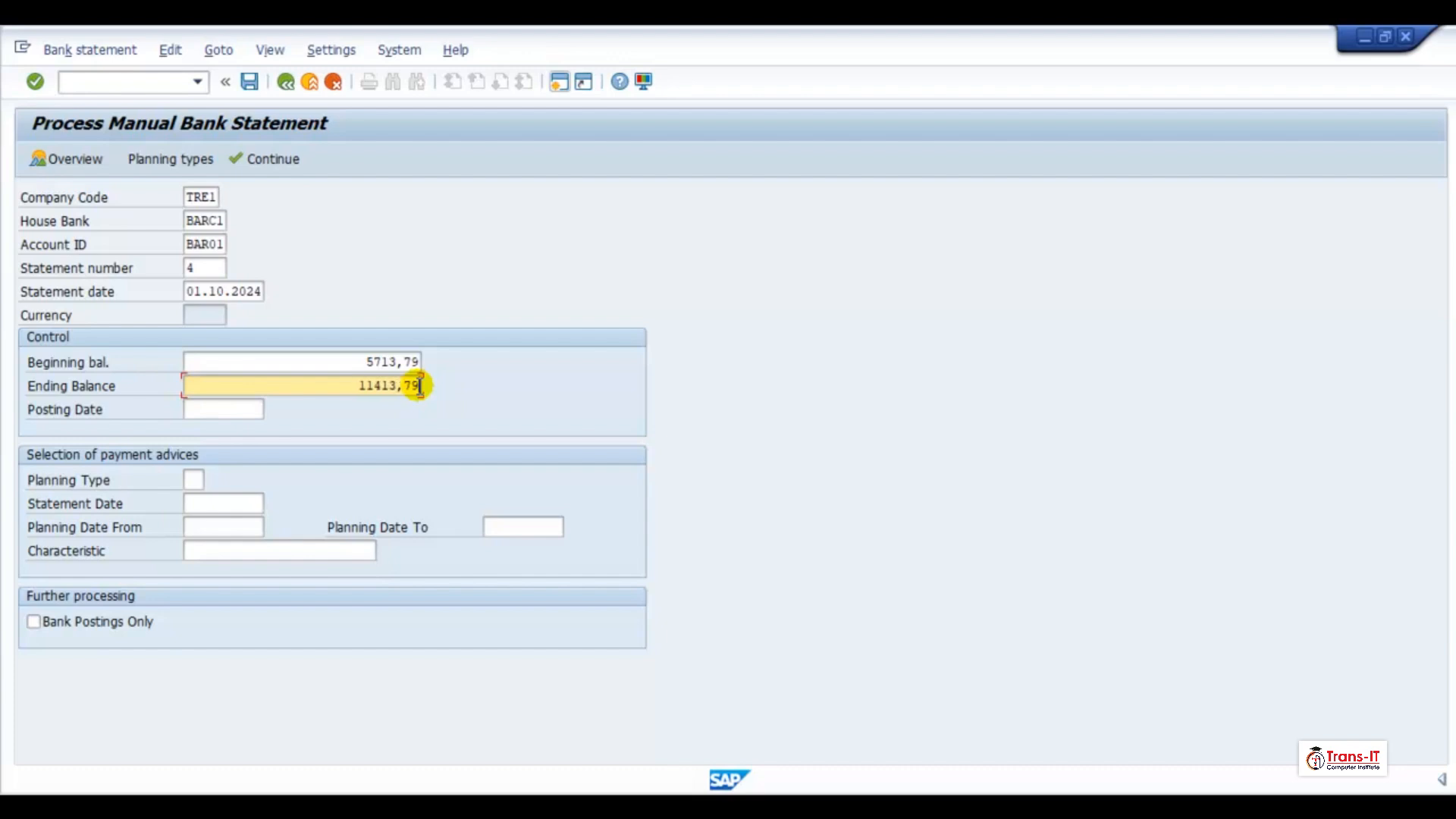
Step: Set the statement's posting date to 02.10.2024 and continue processing the statement
left_click(193, 480)
left_click(251, 411)
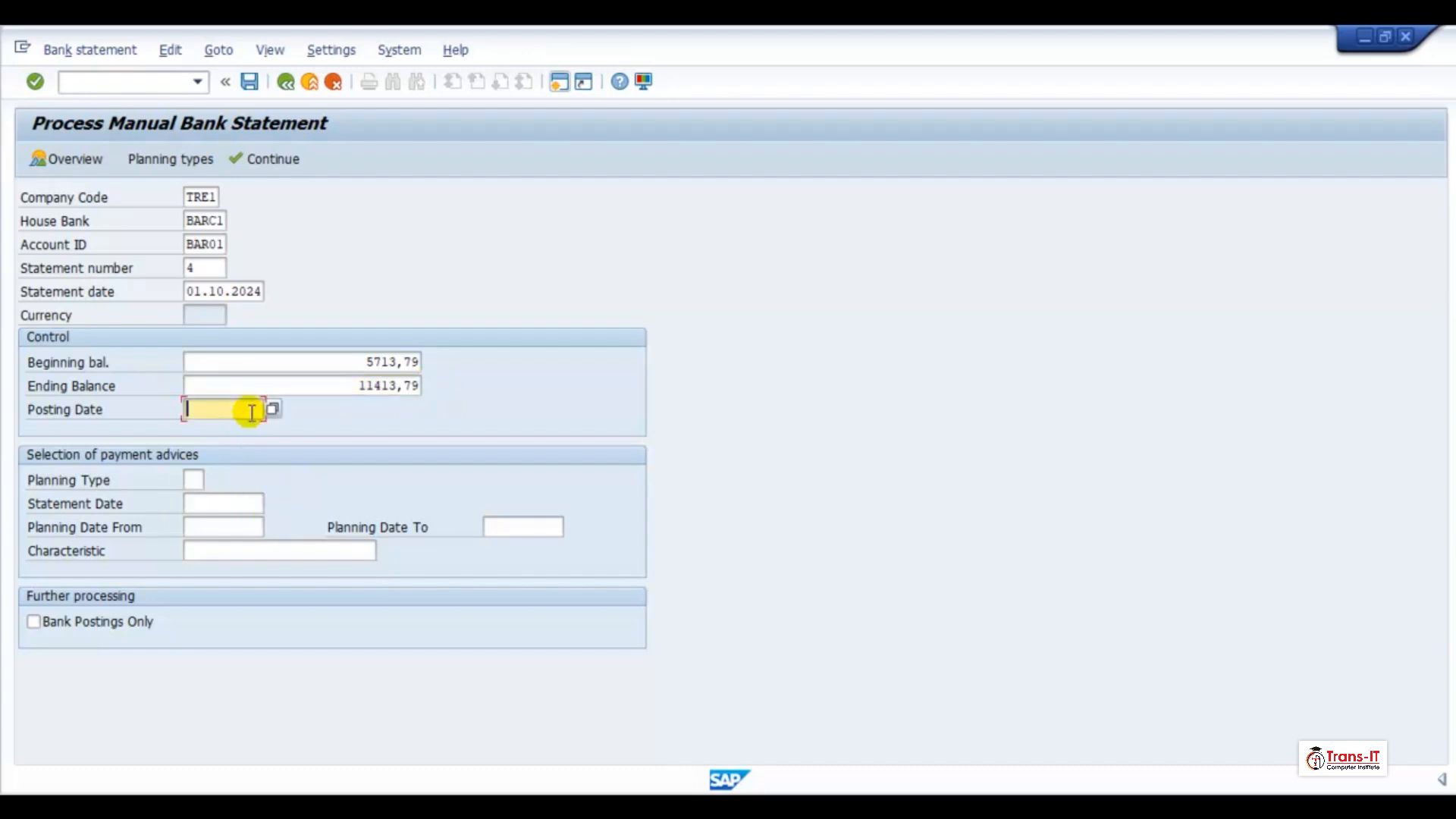
type("02.")
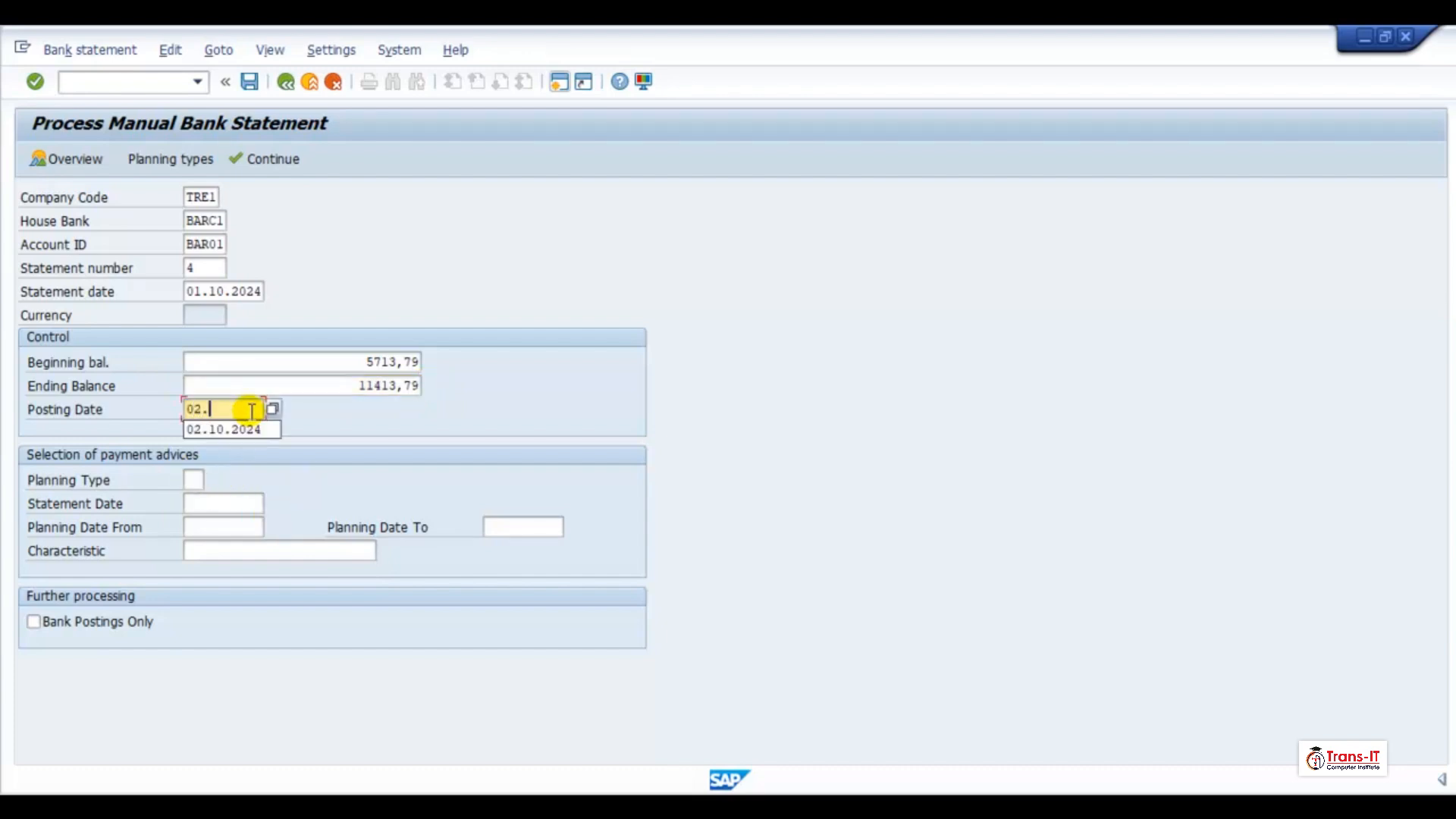
type("10")
left_click(261, 429)
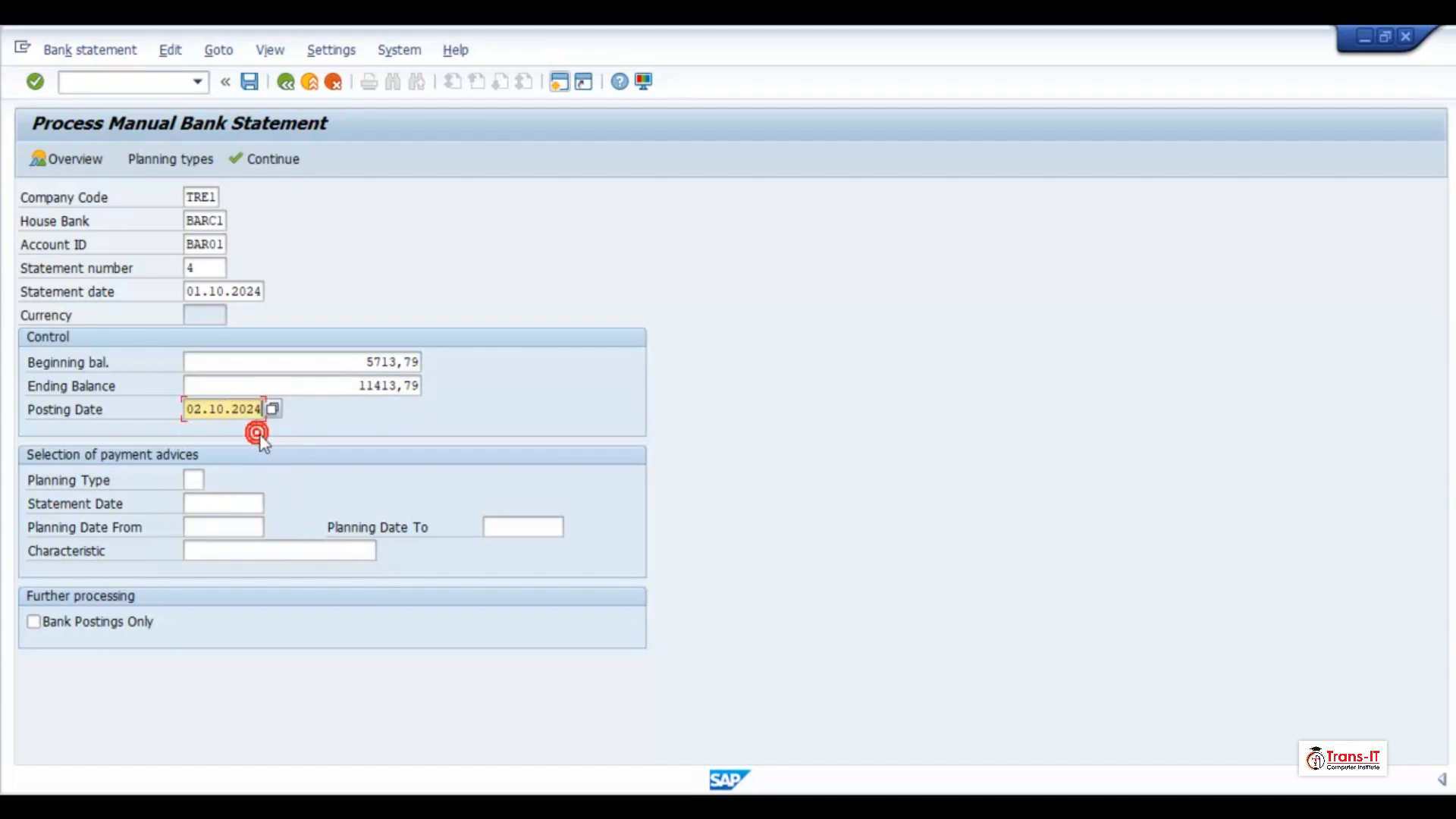
left_click(274, 161)
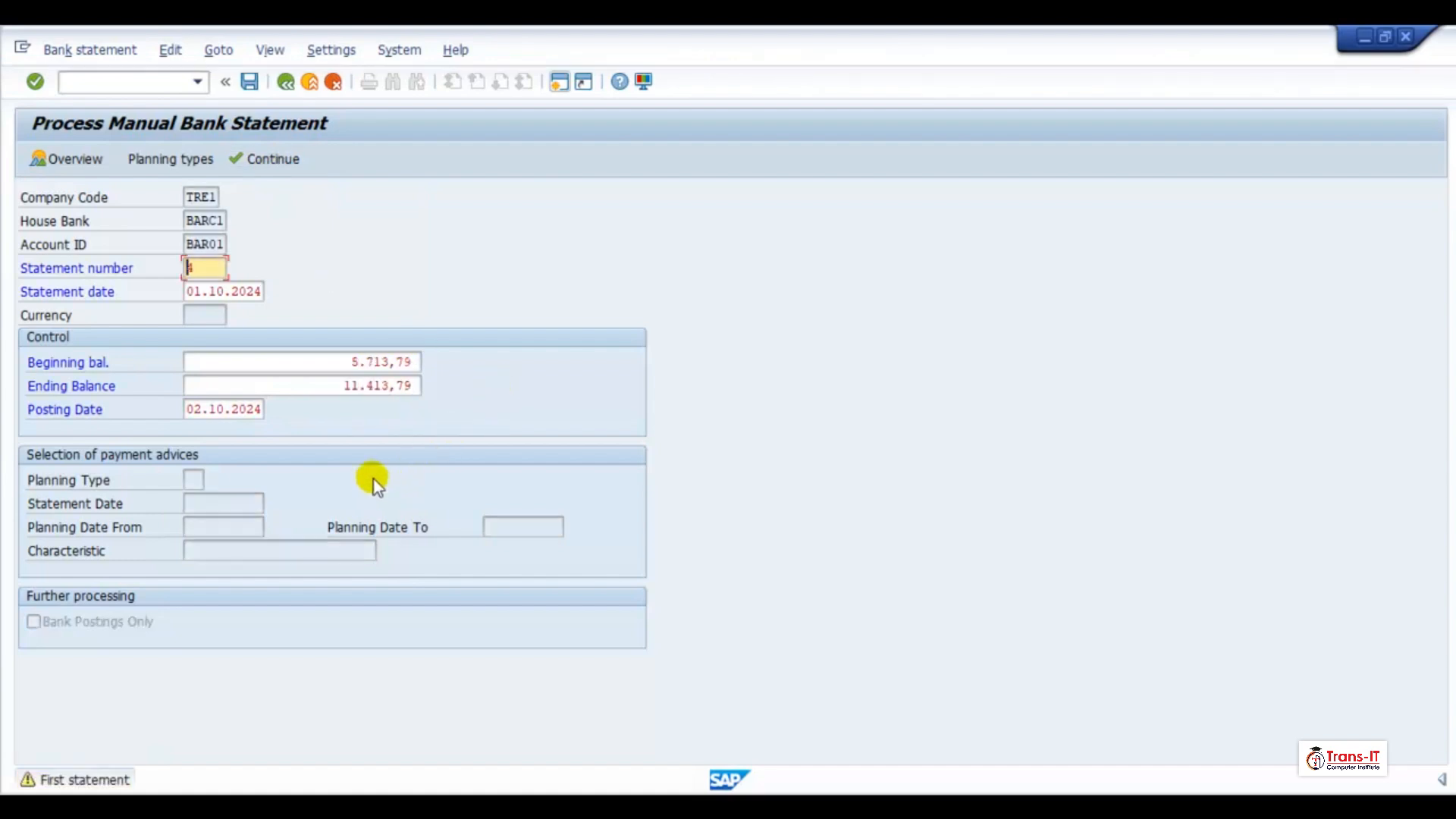
Step: Proceed to the bank statement items and set the first item's transaction to ZTR1, Incoming Payment
key("Return")
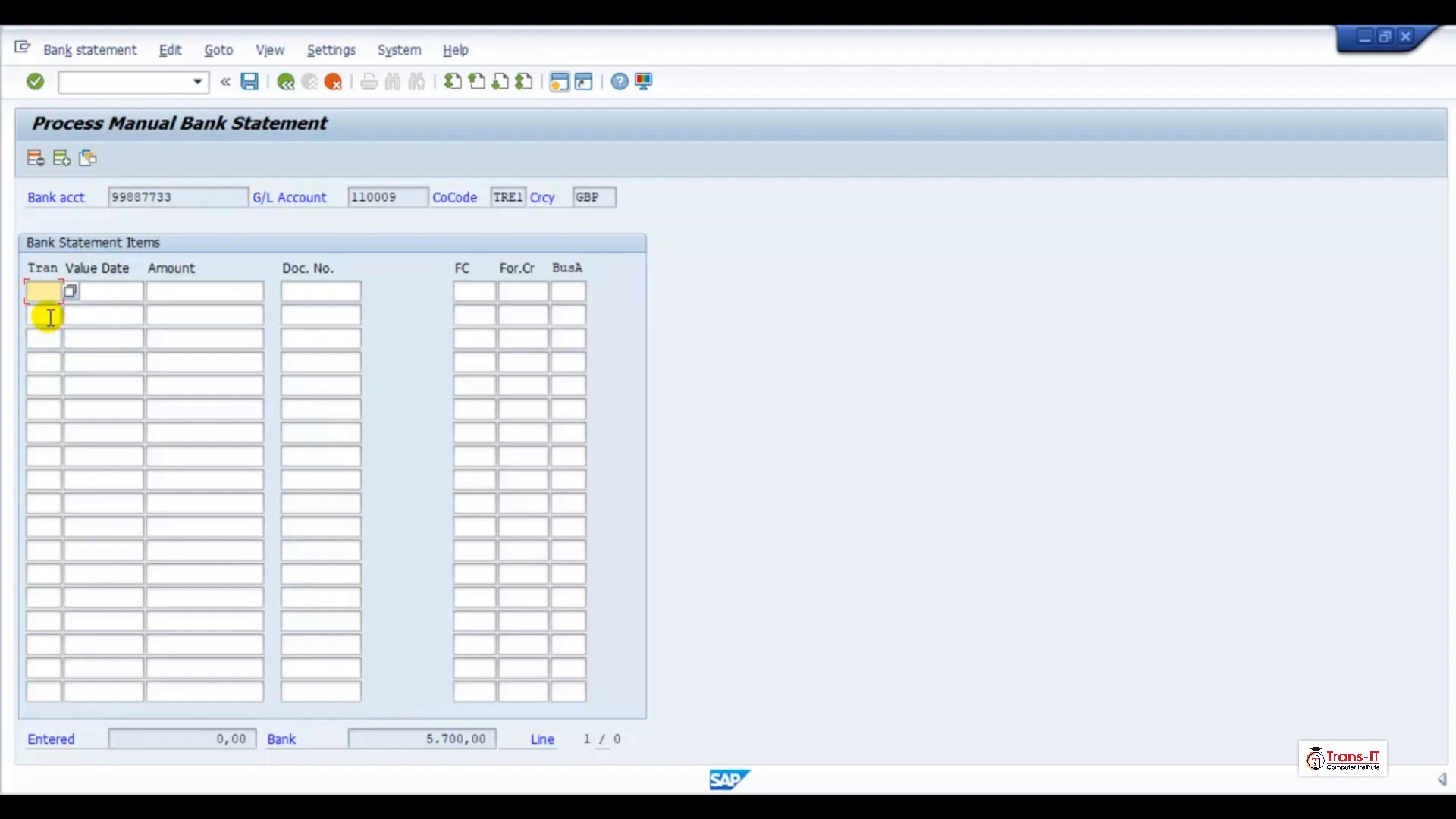
left_click(70, 291)
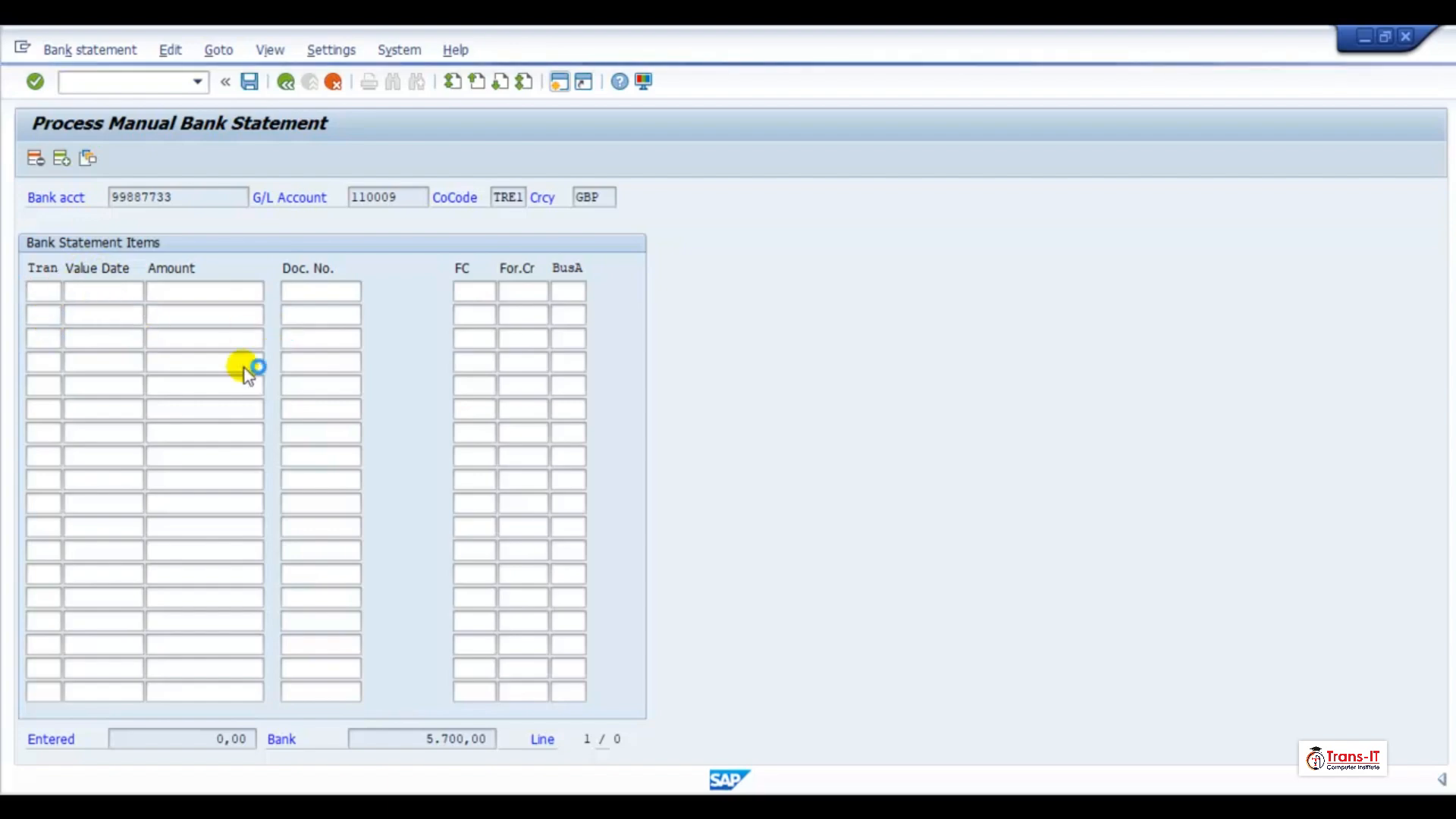
scroll(237, 465, "down", 14)
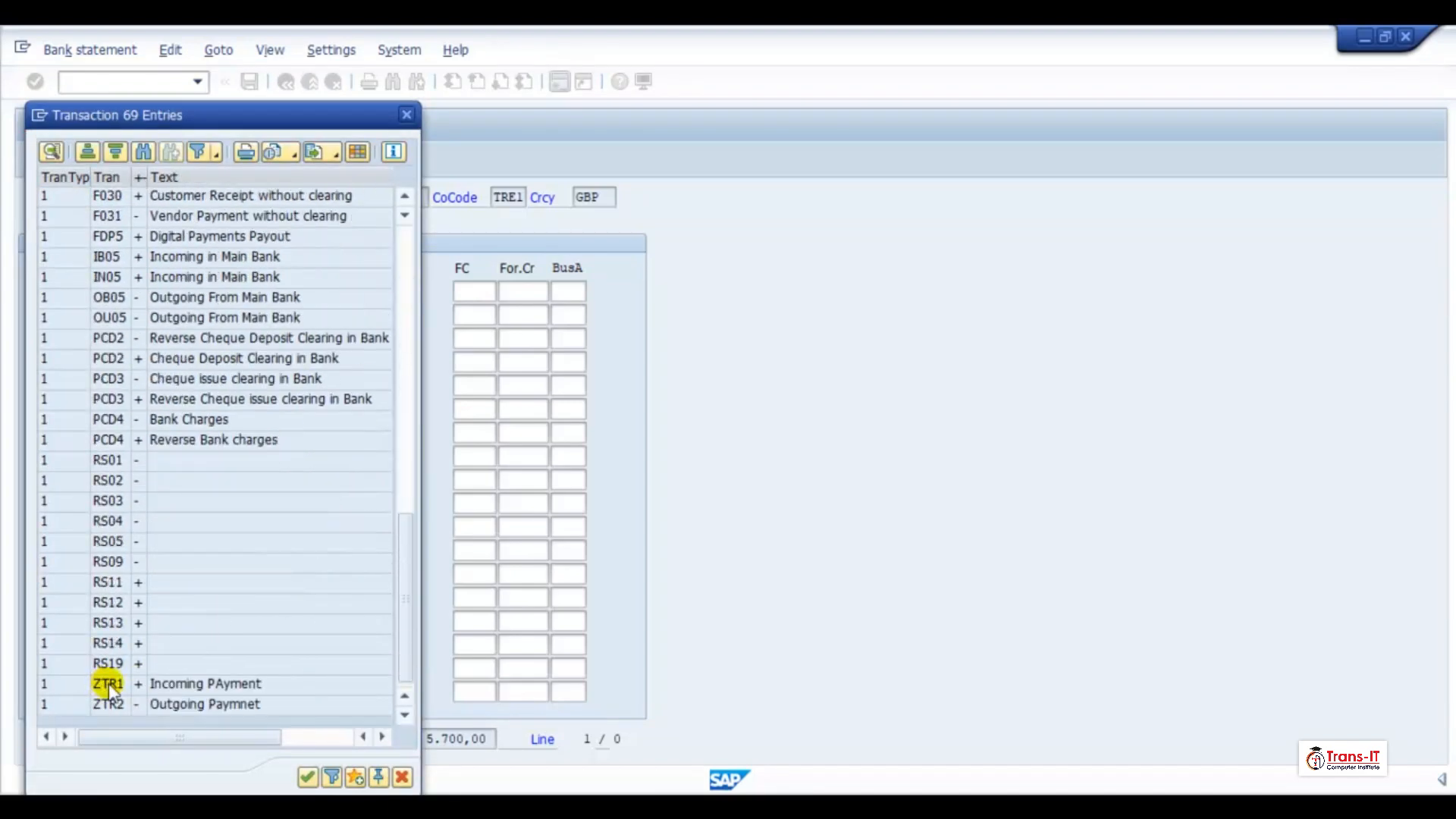
double_click(108, 685)
left_click(103, 291)
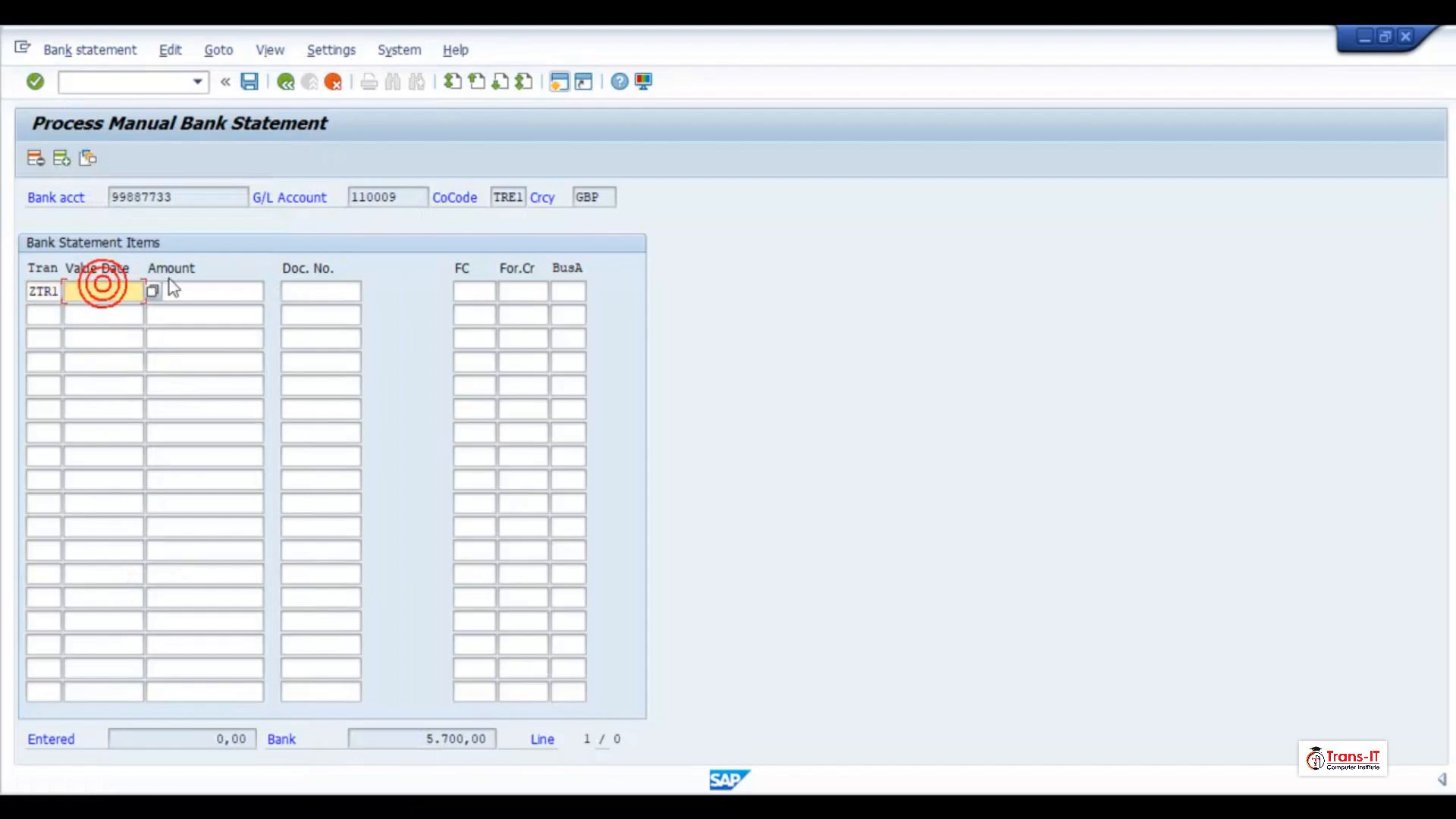
Step: Close the BRS workbook and switch to the G/L Account Line Item Display session
mouse_move(874, 808)
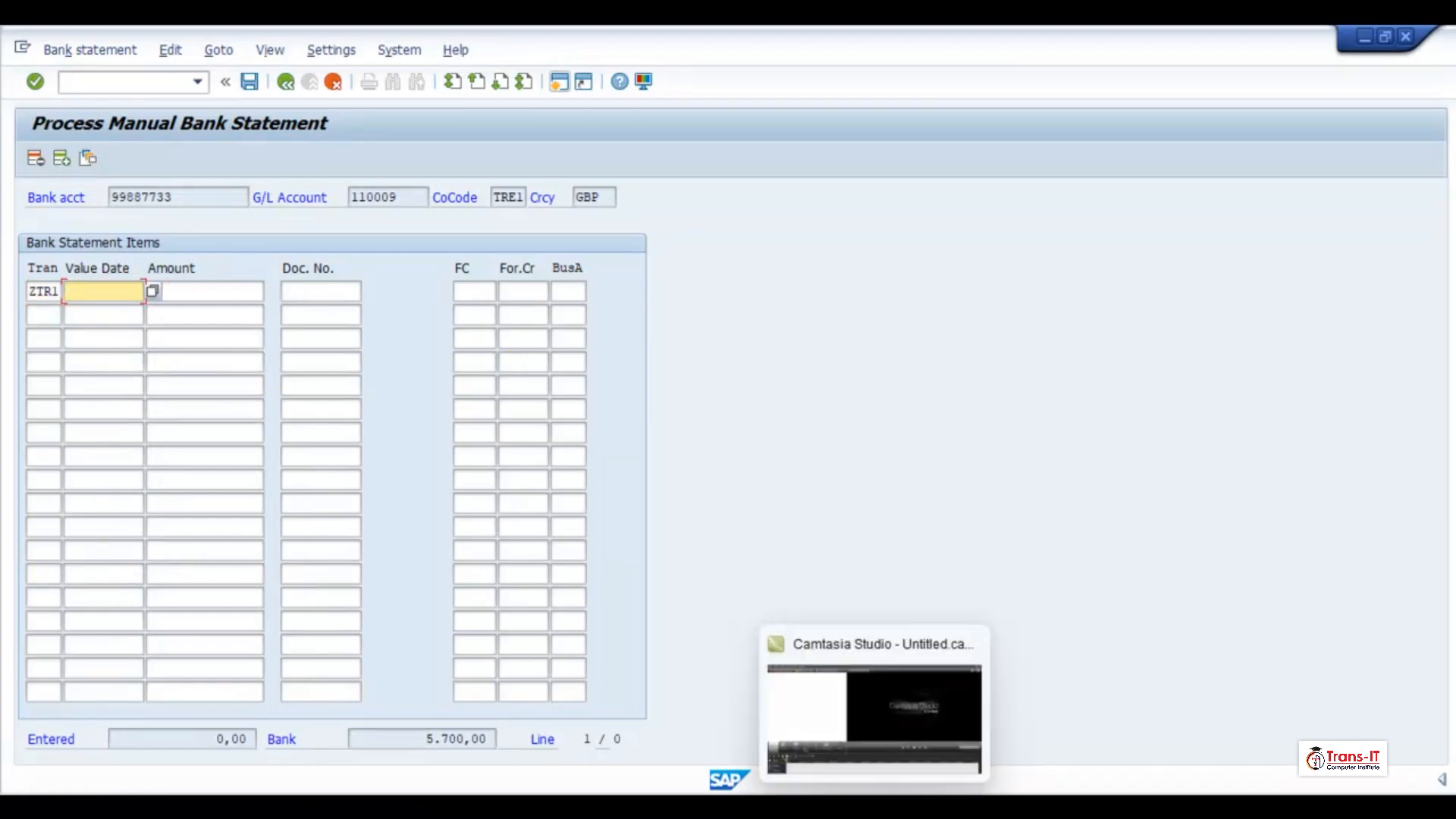
left_click(971, 806)
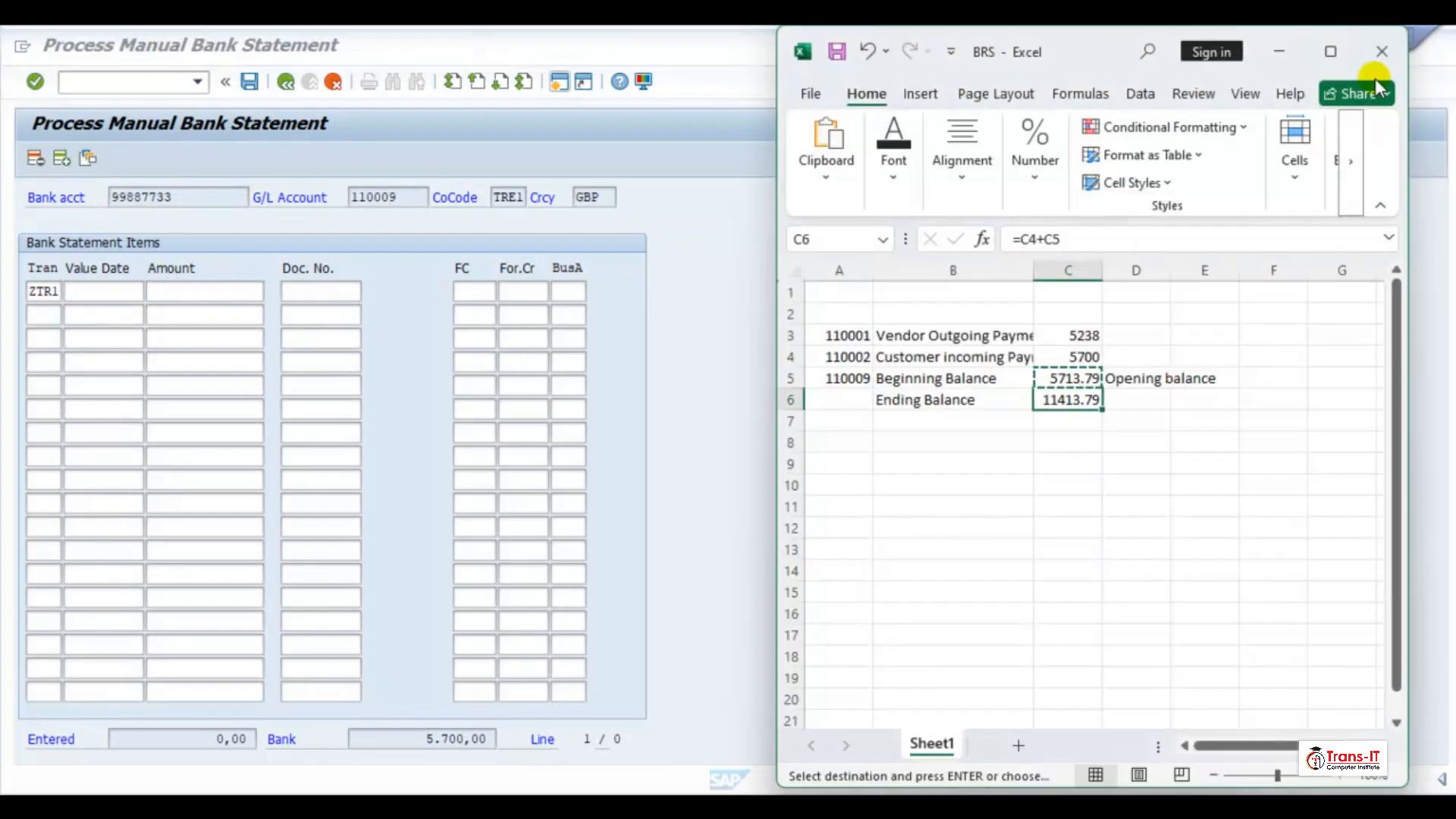
left_click(1382, 50)
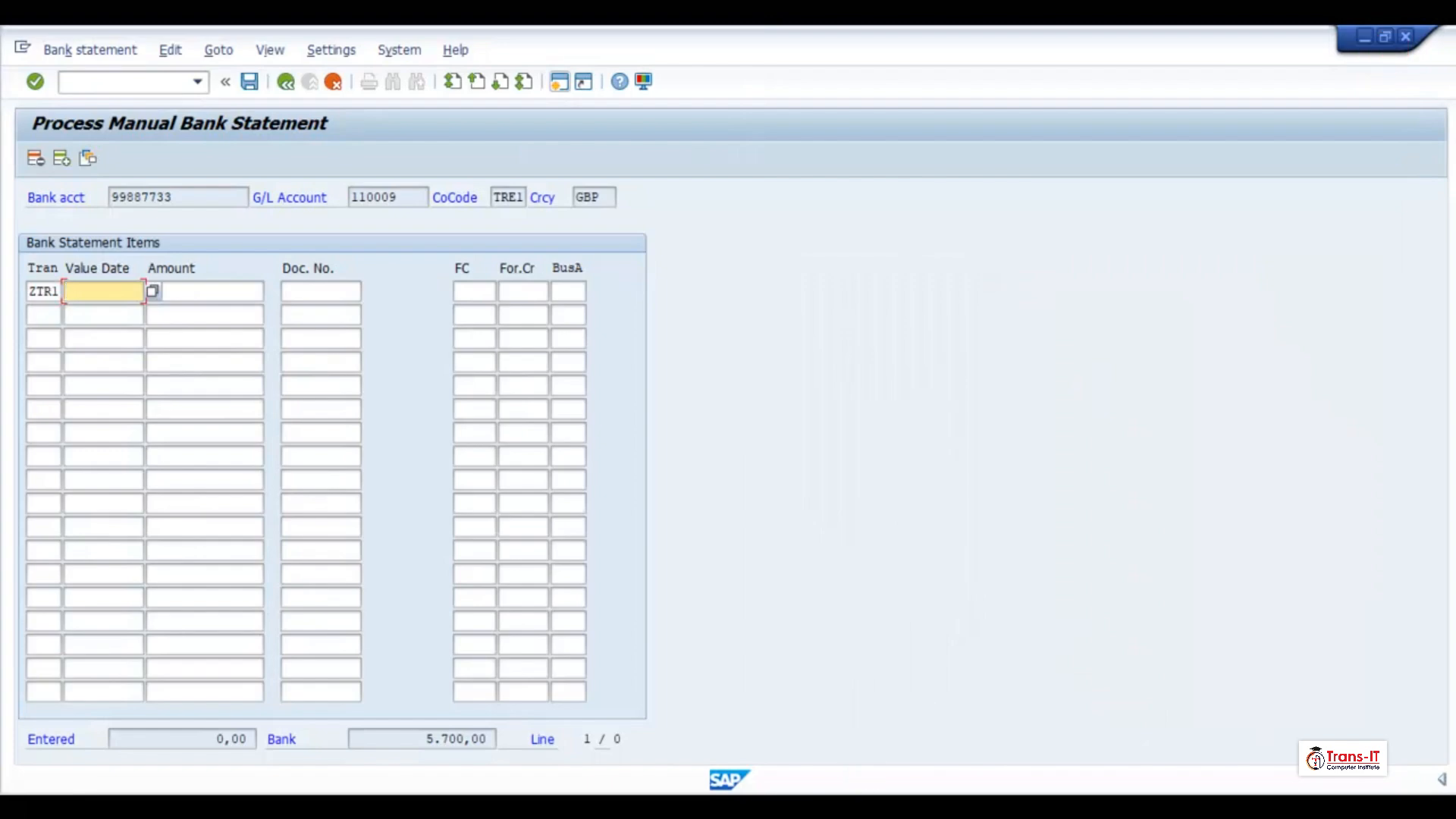
left_click(948, 716)
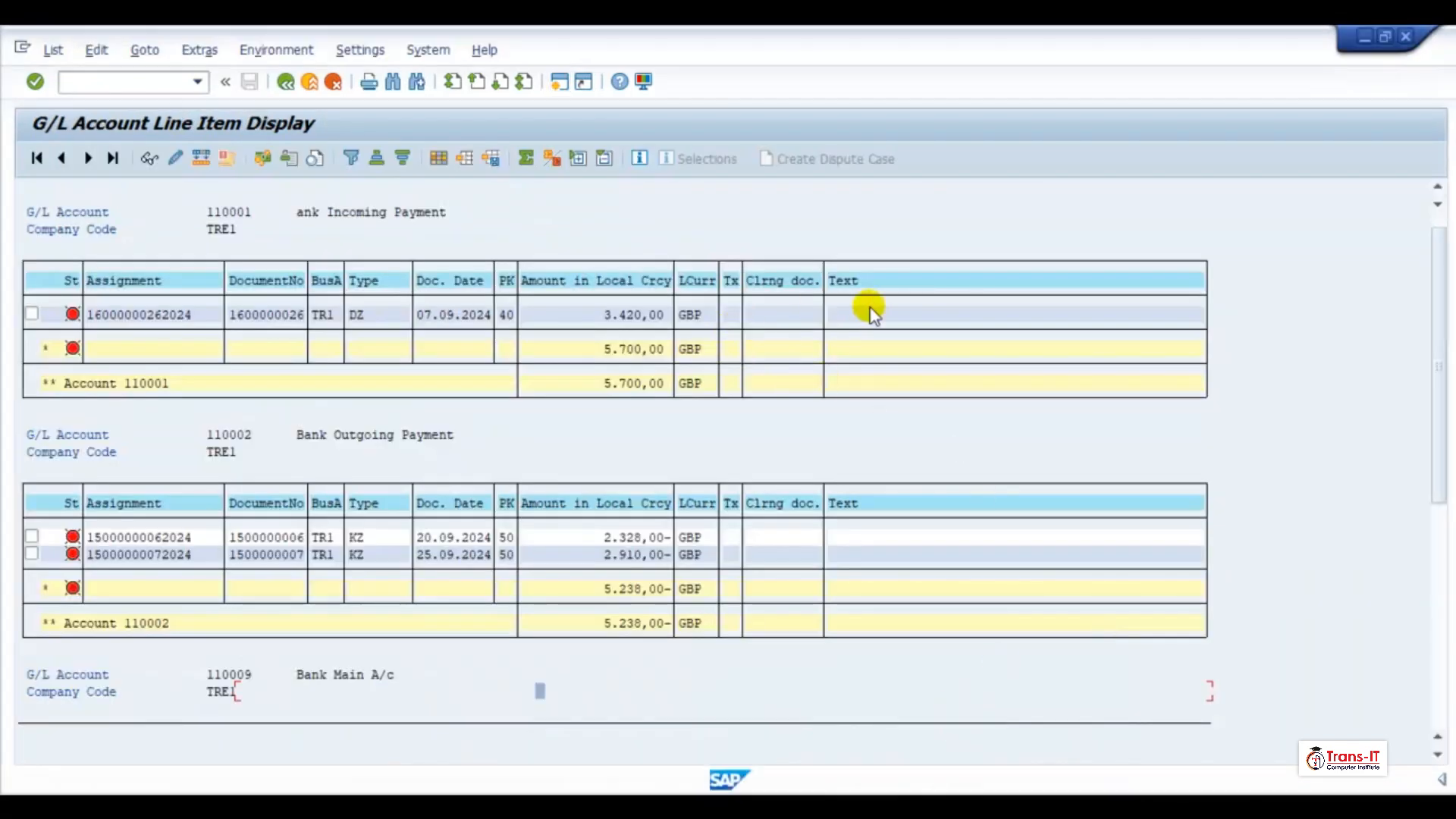
Step: Add the hidden Value date field to the line item layout just before Posting Key and apply the layout
left_click(440, 159)
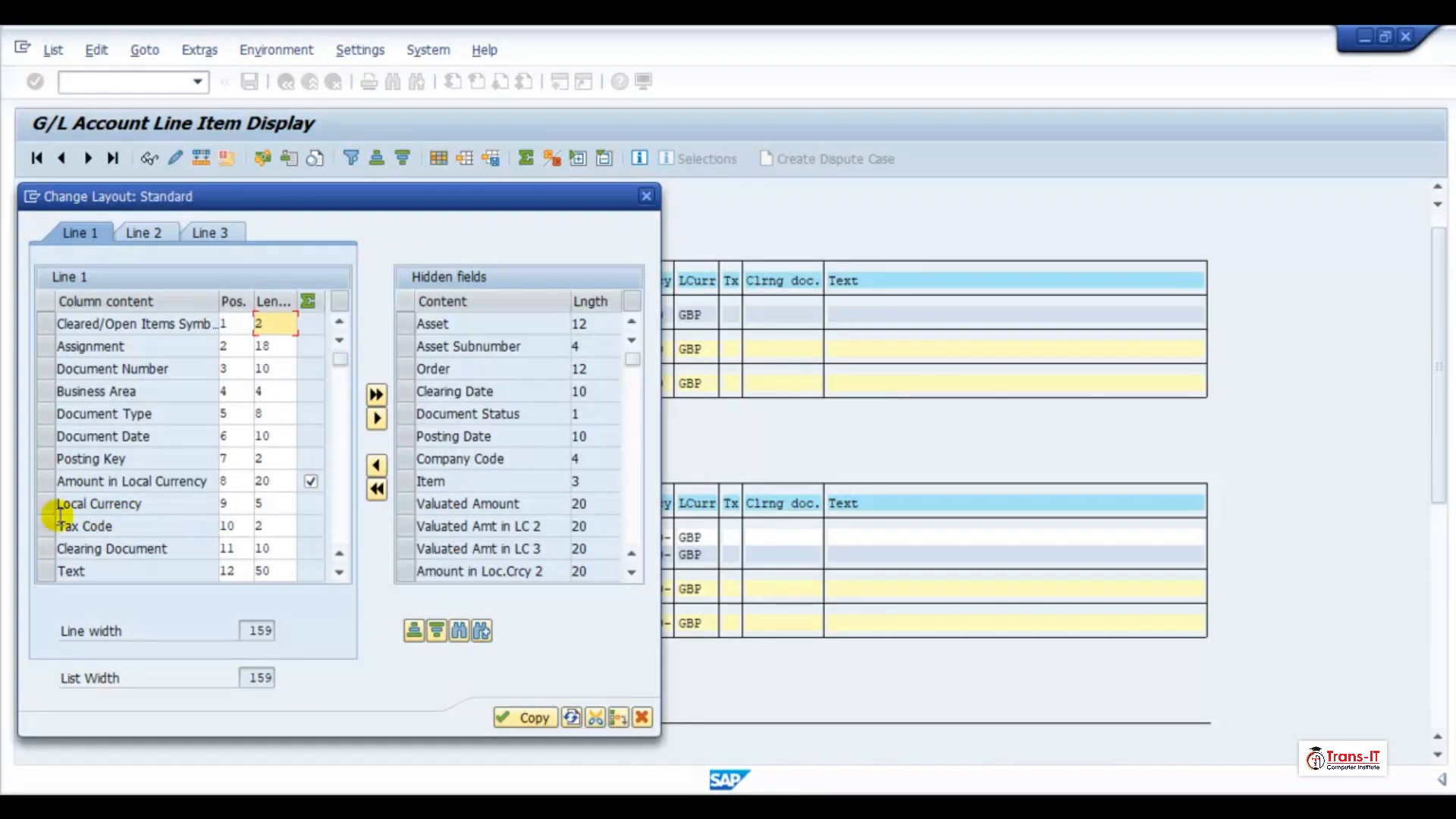
left_click(46, 459)
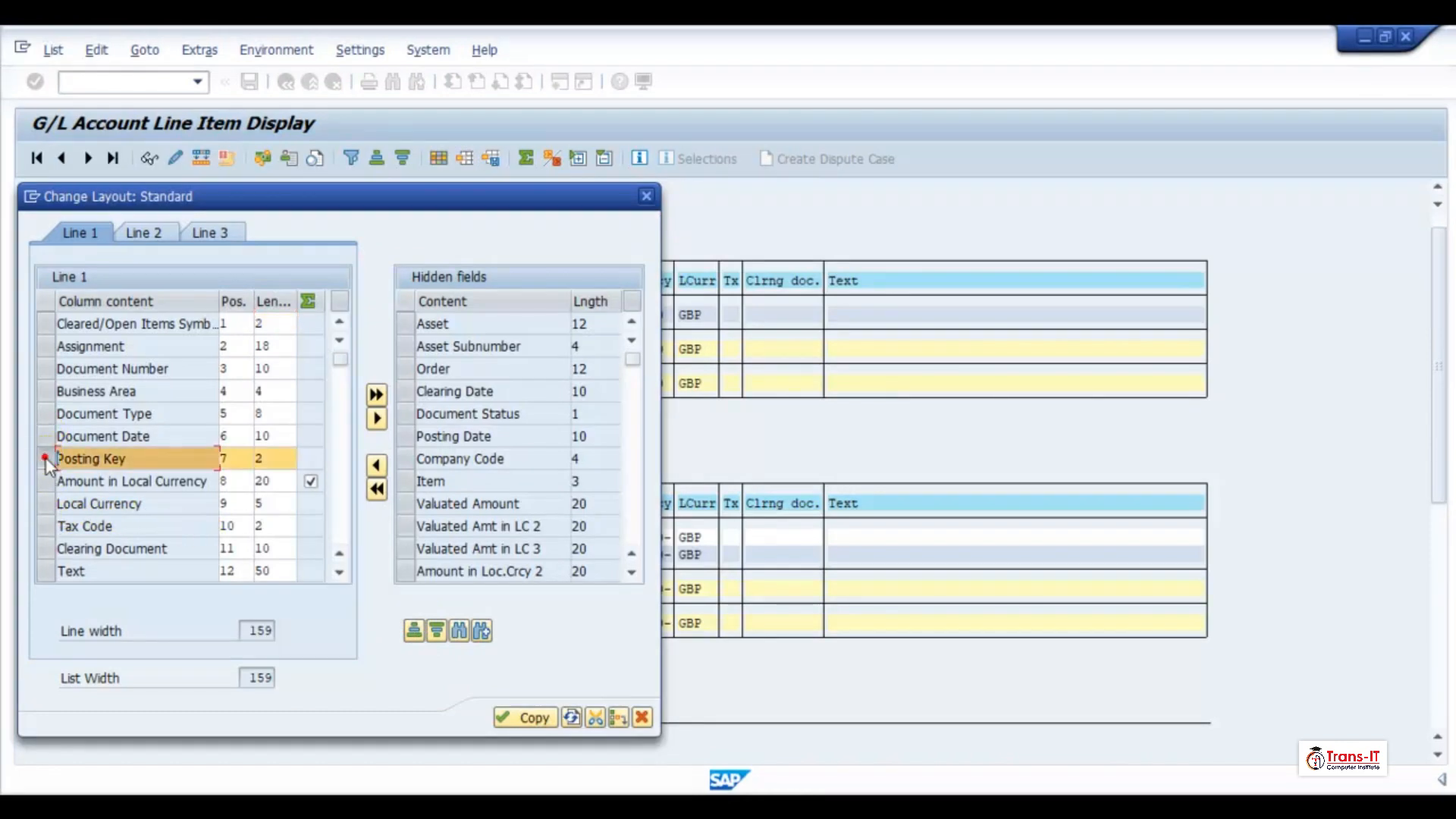
left_click(459, 630)
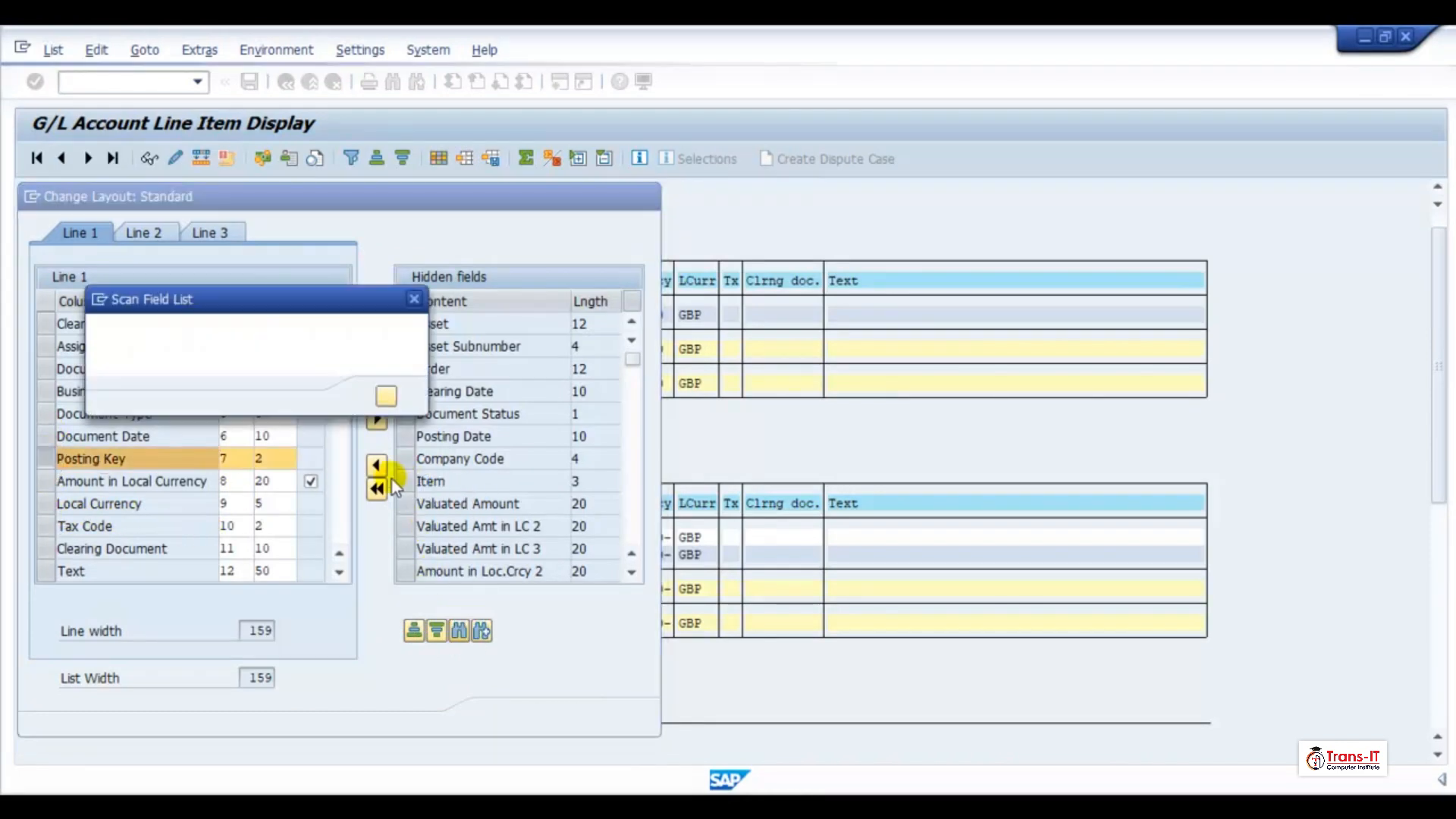
type("valur")
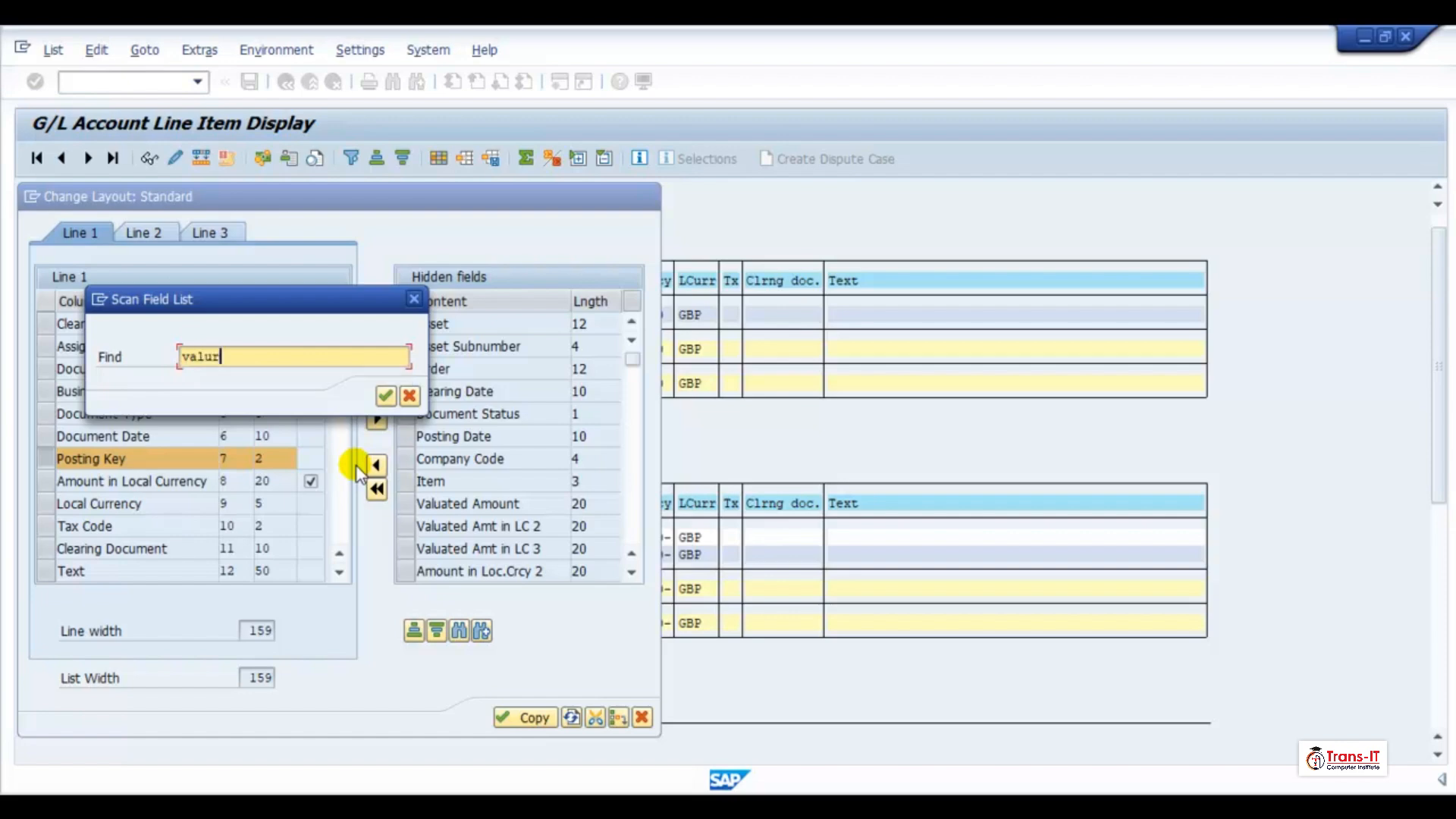
key("BackSpace")
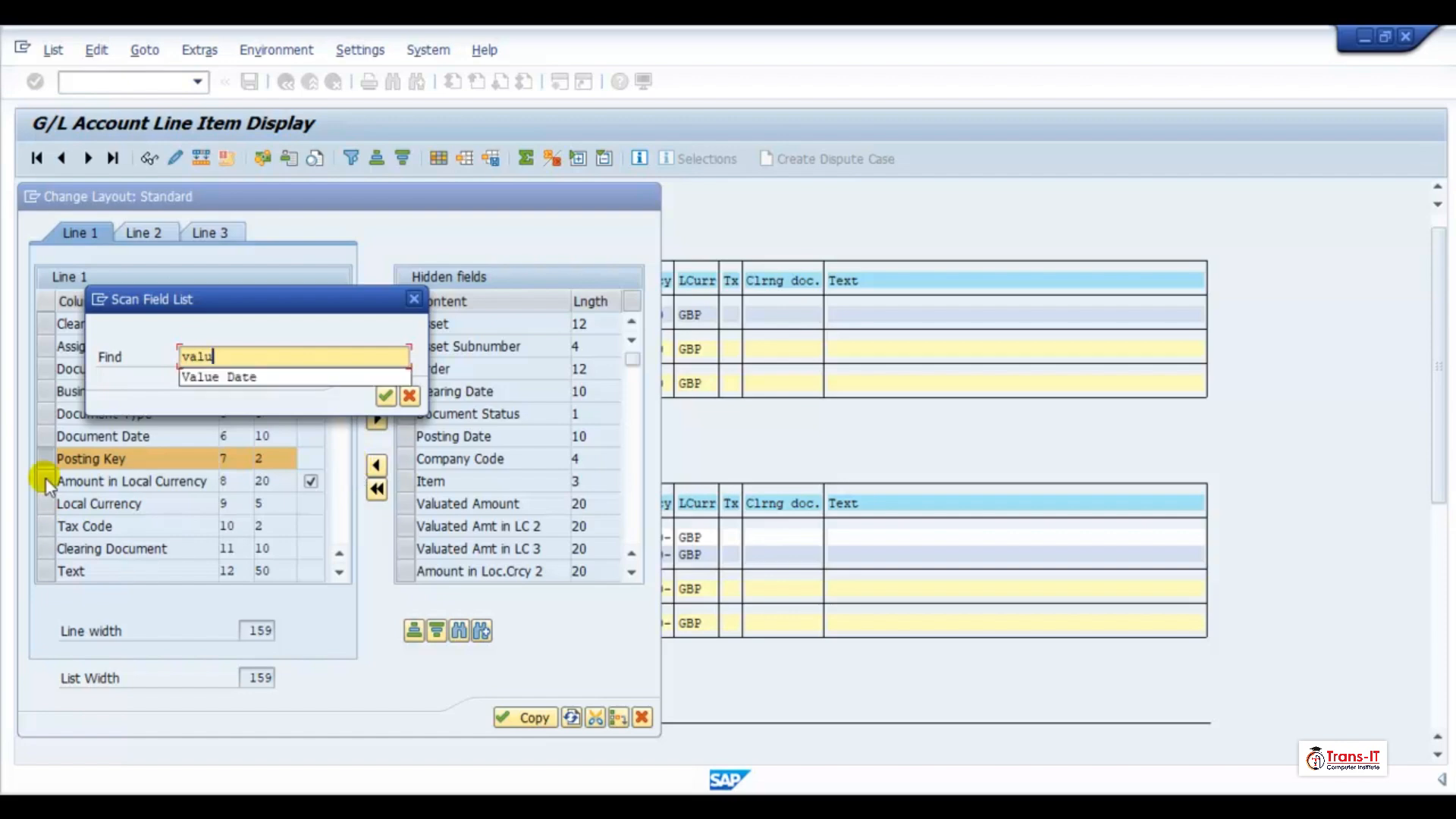
left_click(222, 377)
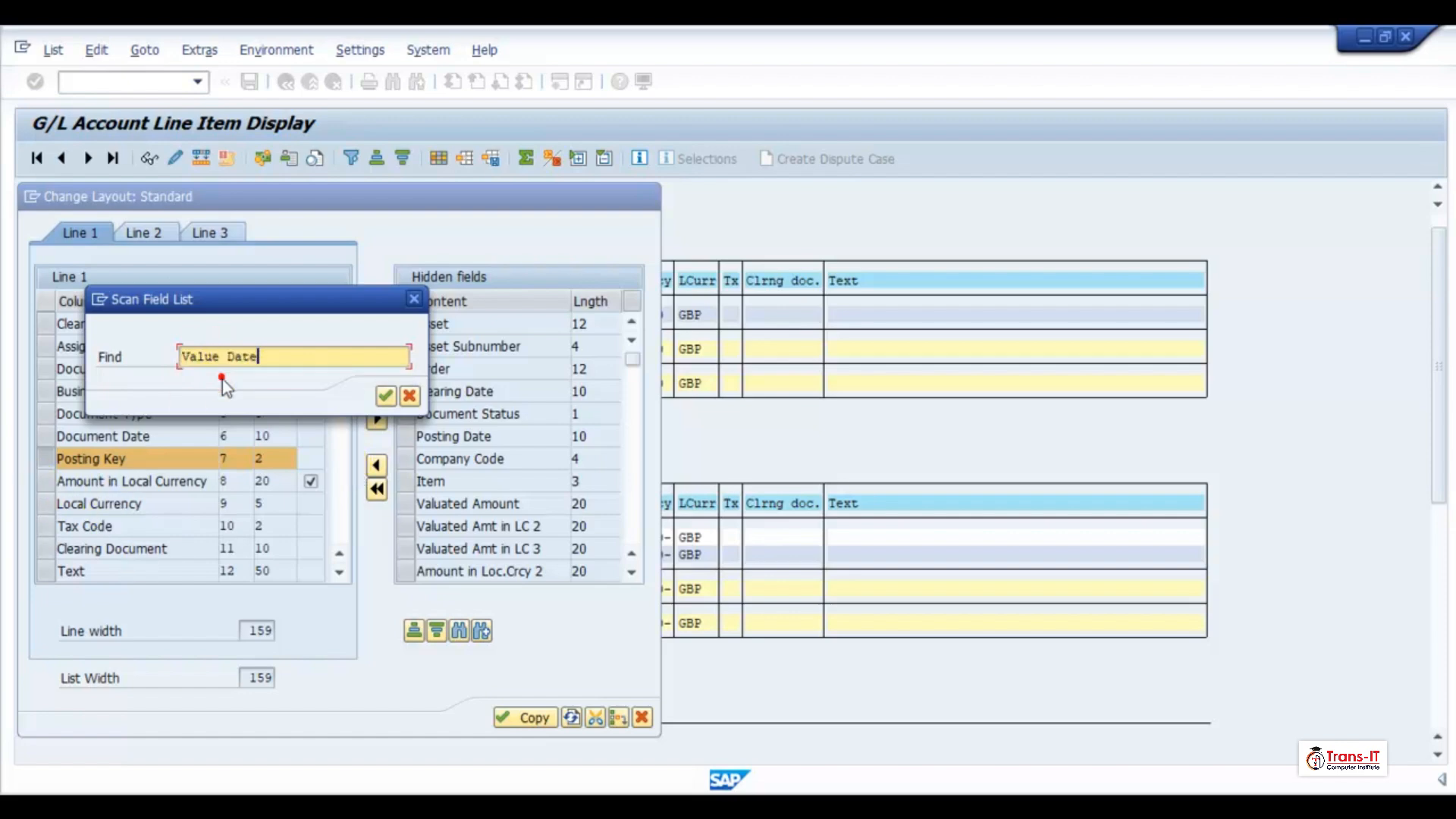
left_click(385, 395)
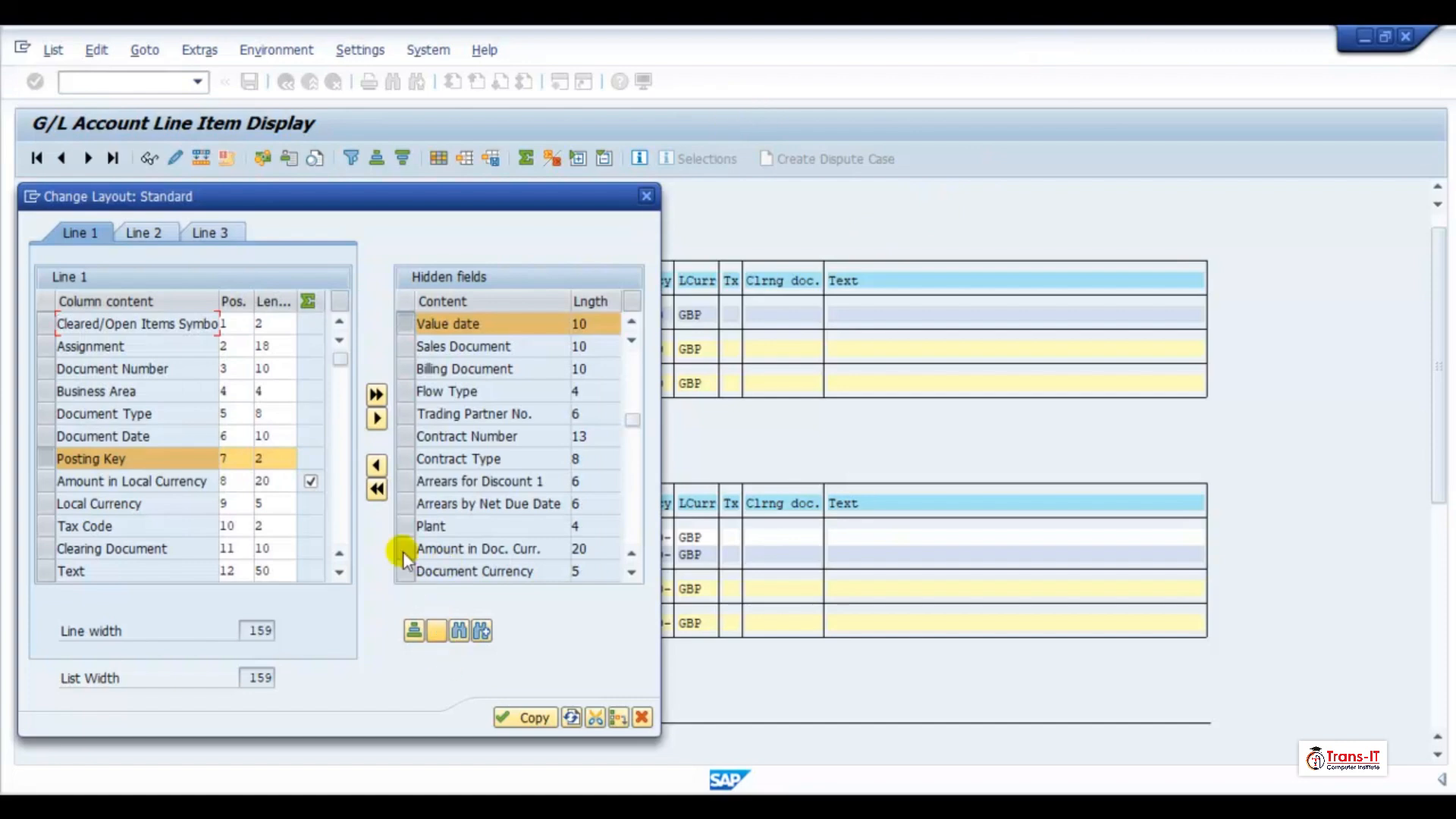
left_click(372, 462)
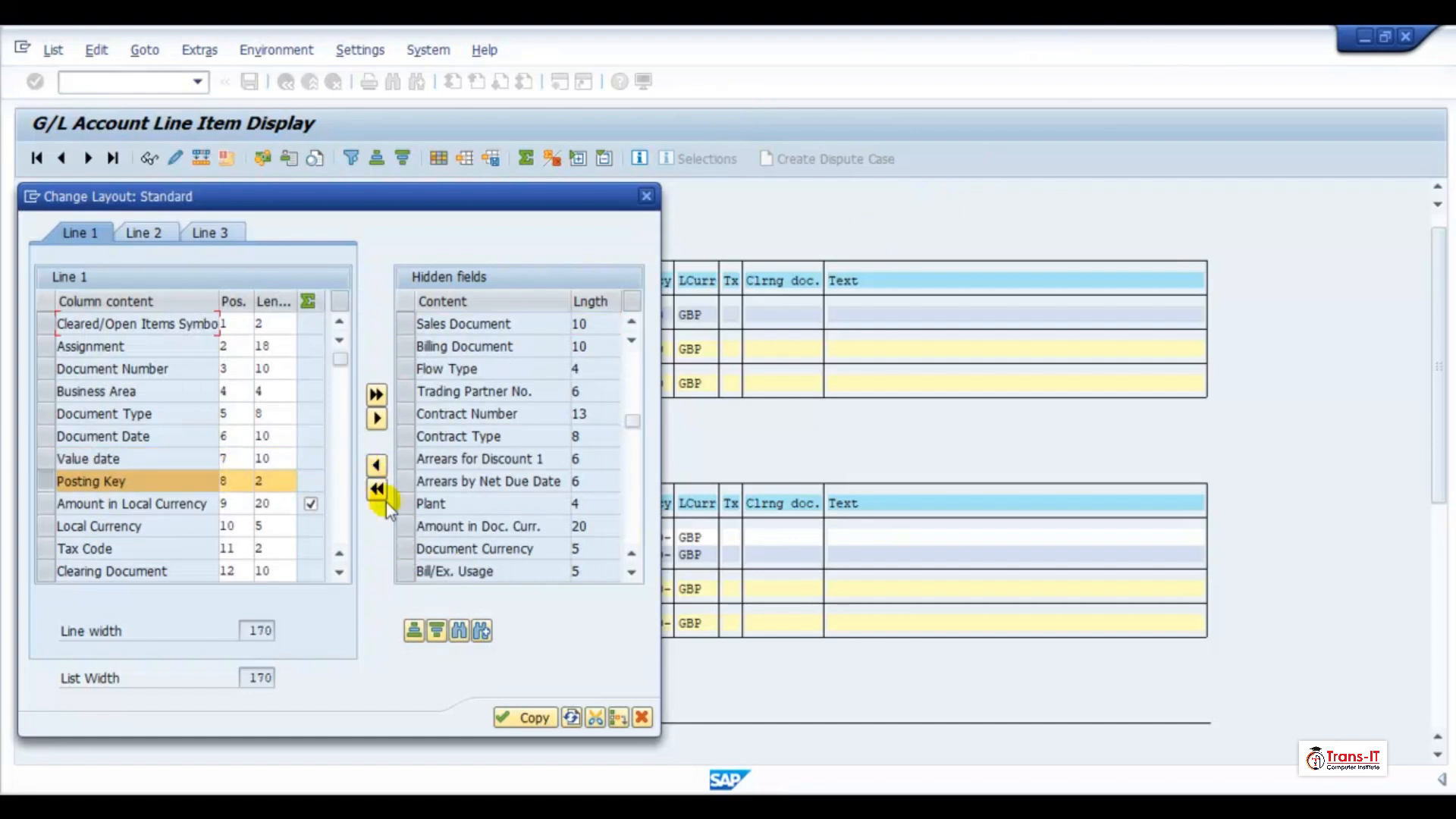
left_click(523, 717)
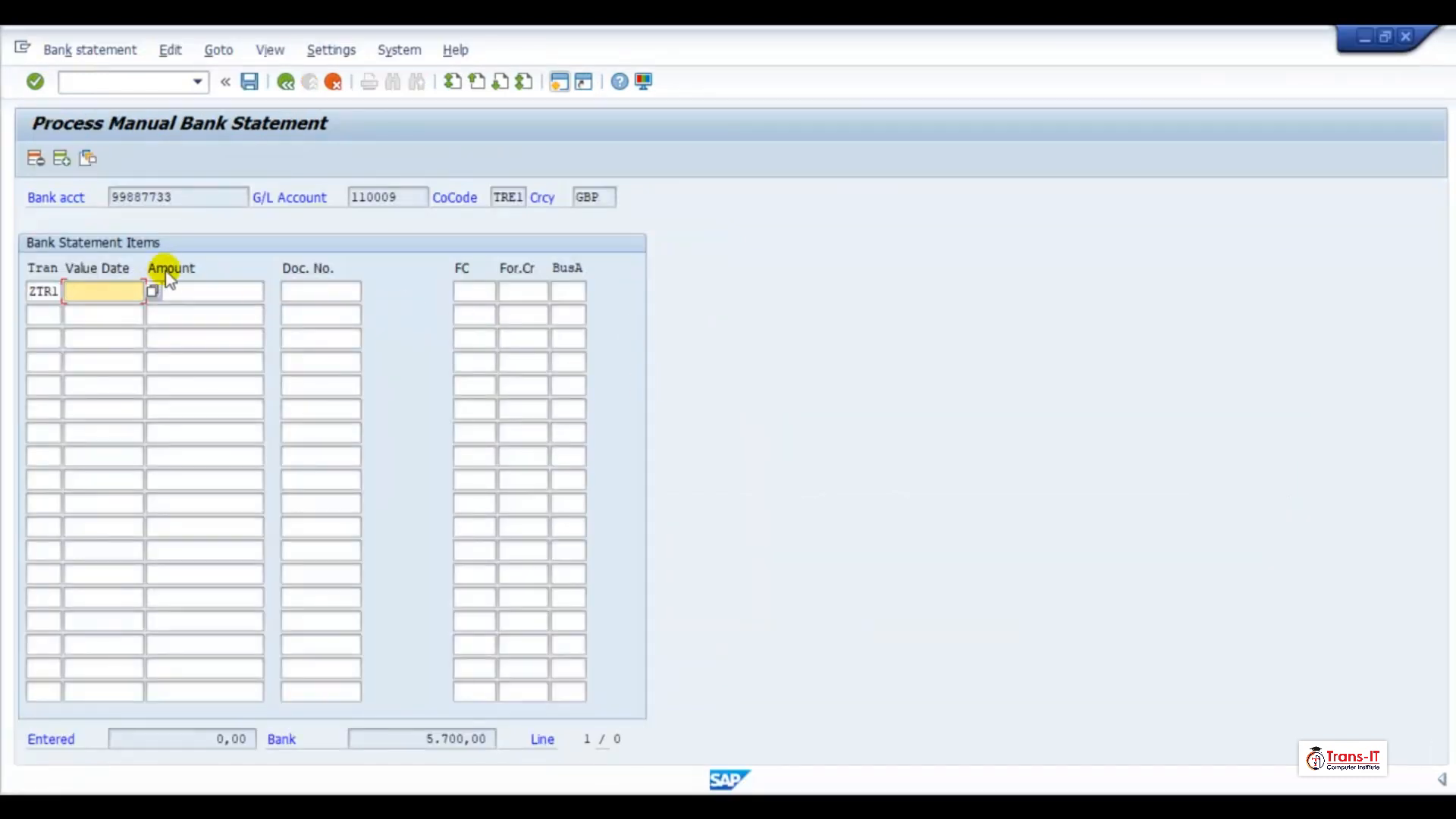
Step: Give the first bank statement item the value date 06.09.2024 and the amount 2280
type("06")
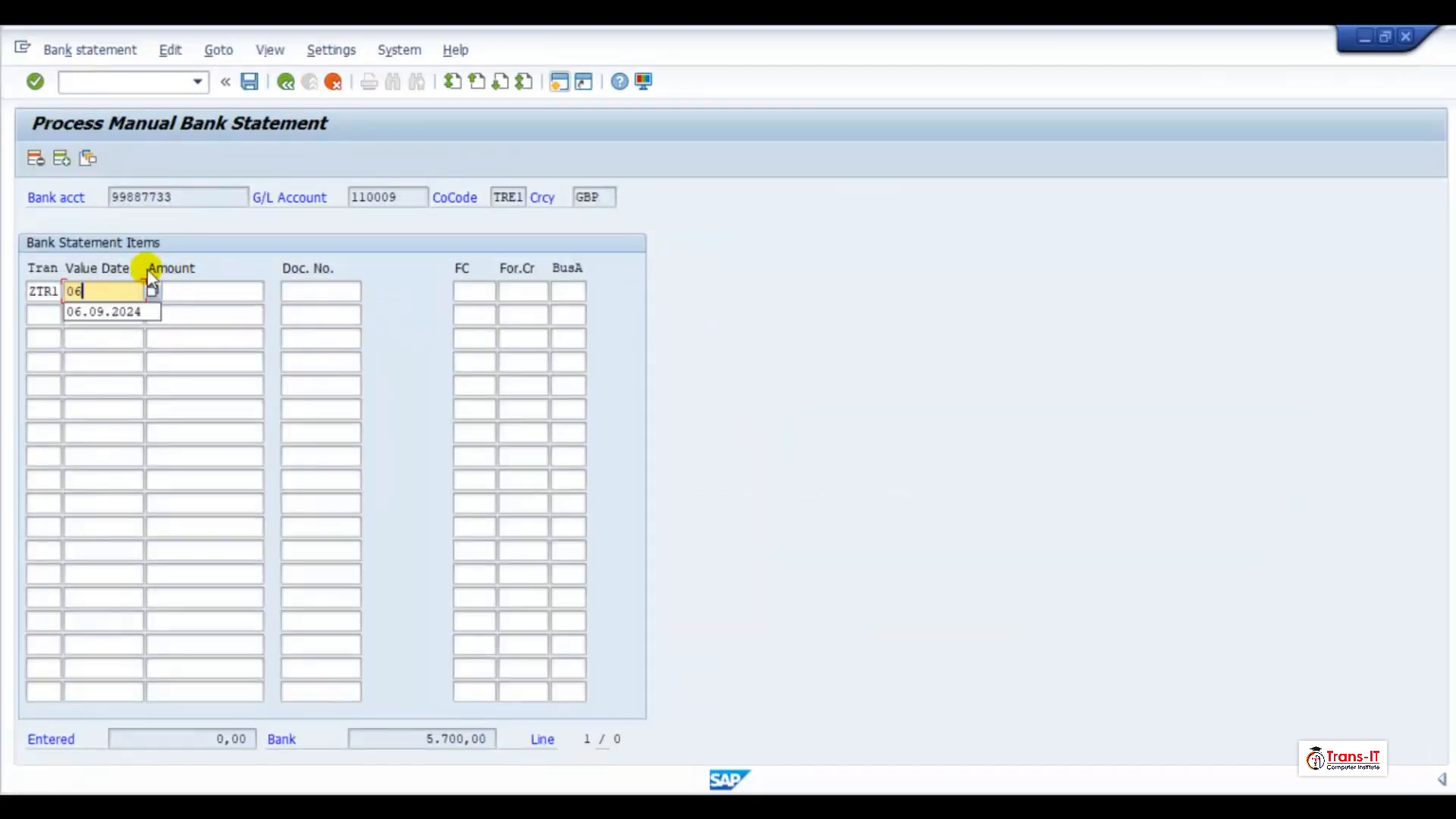
type(".09")
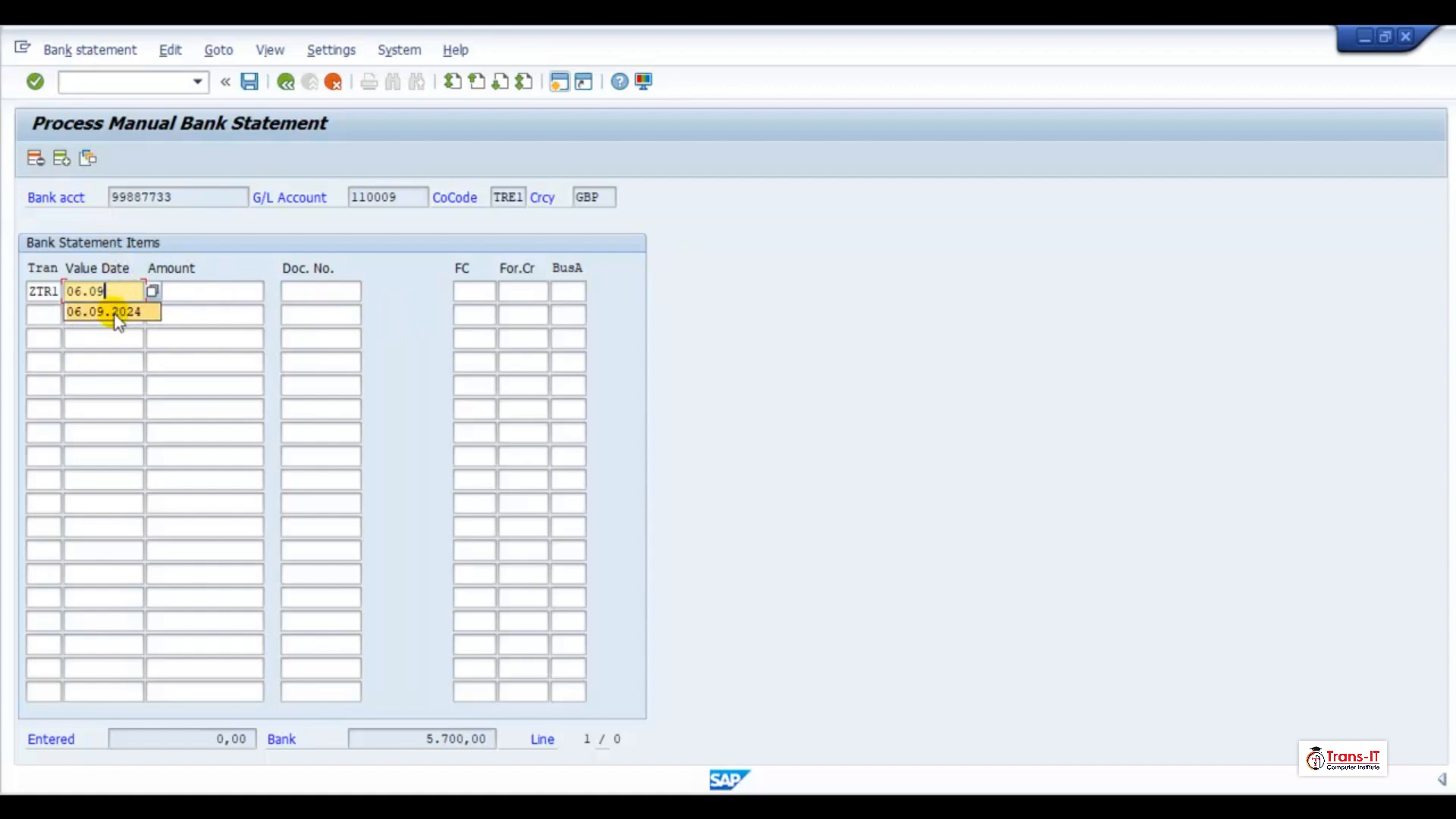
left_click(114, 312)
left_click(186, 291)
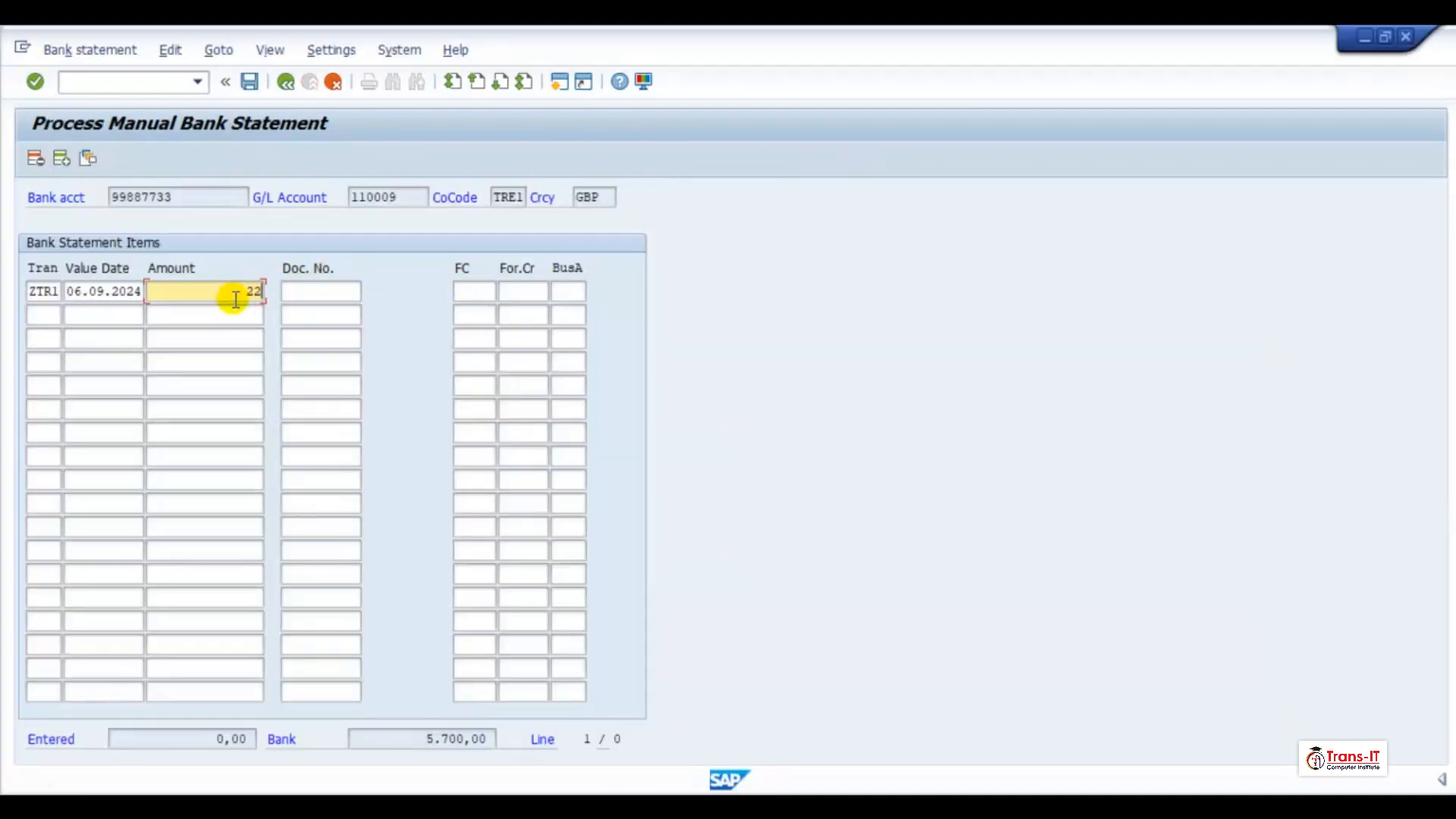
left_click(292, 292)
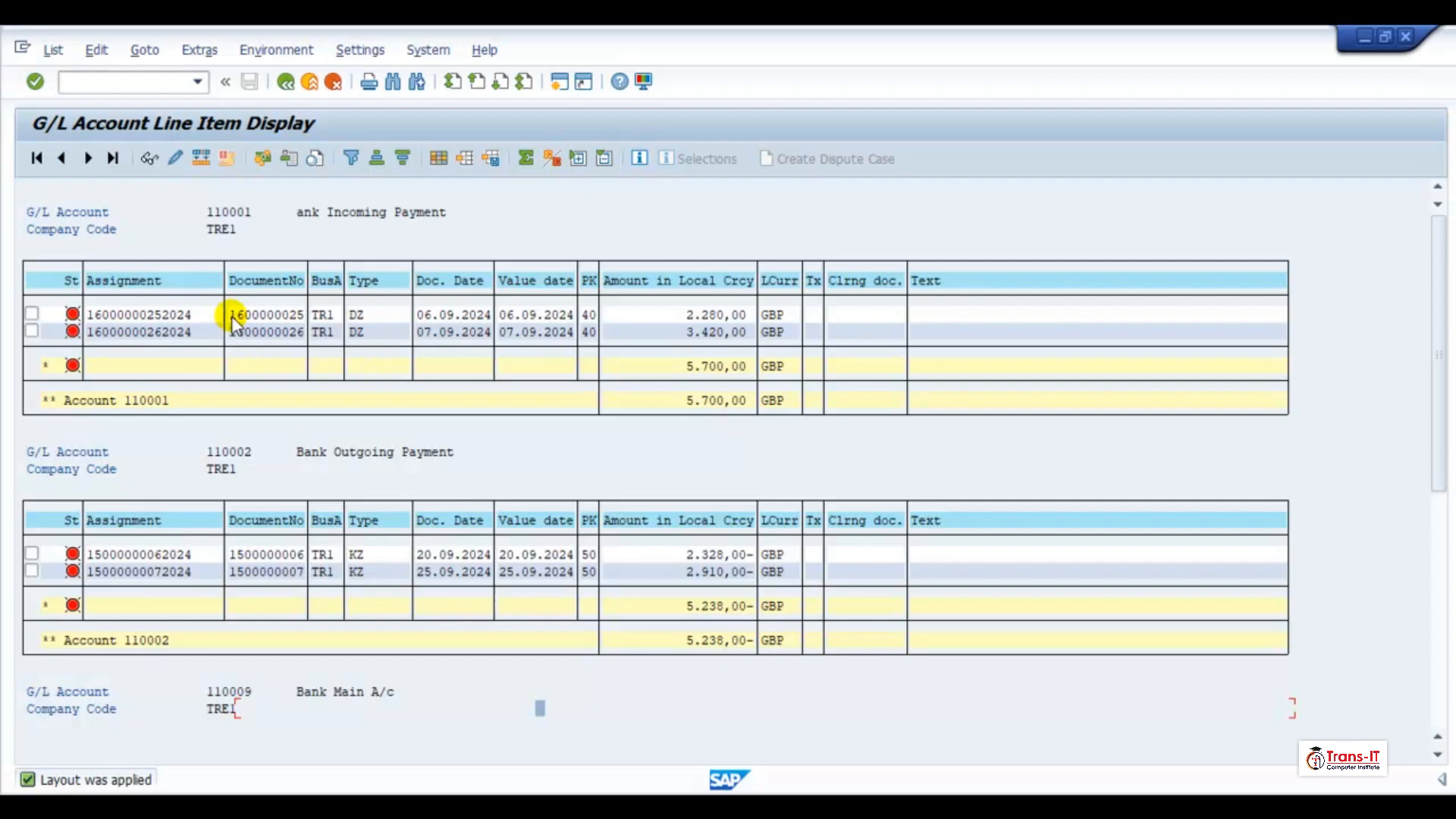
left_click_drag(233, 322, 311, 319)
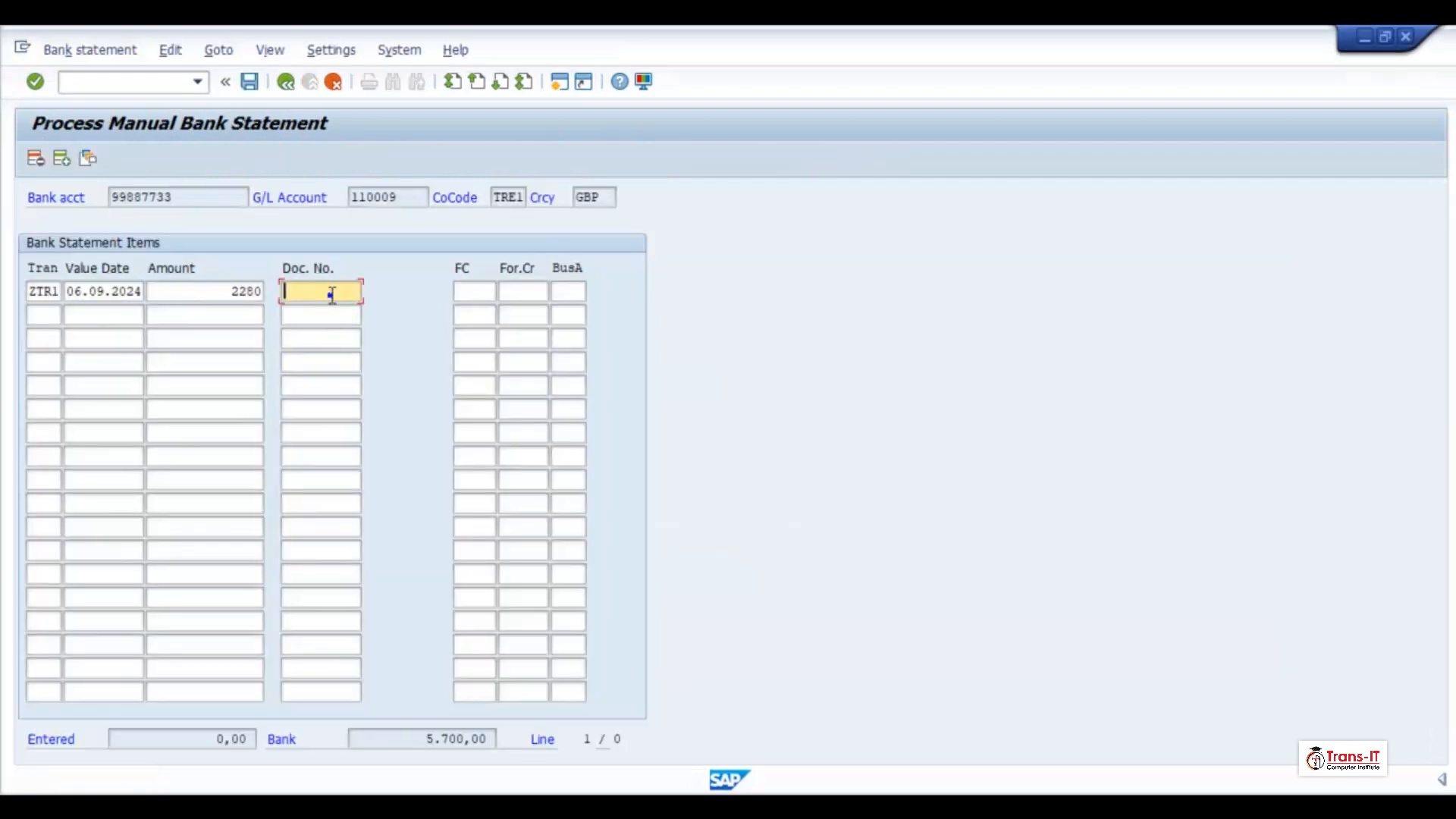
key("ctrl+v")
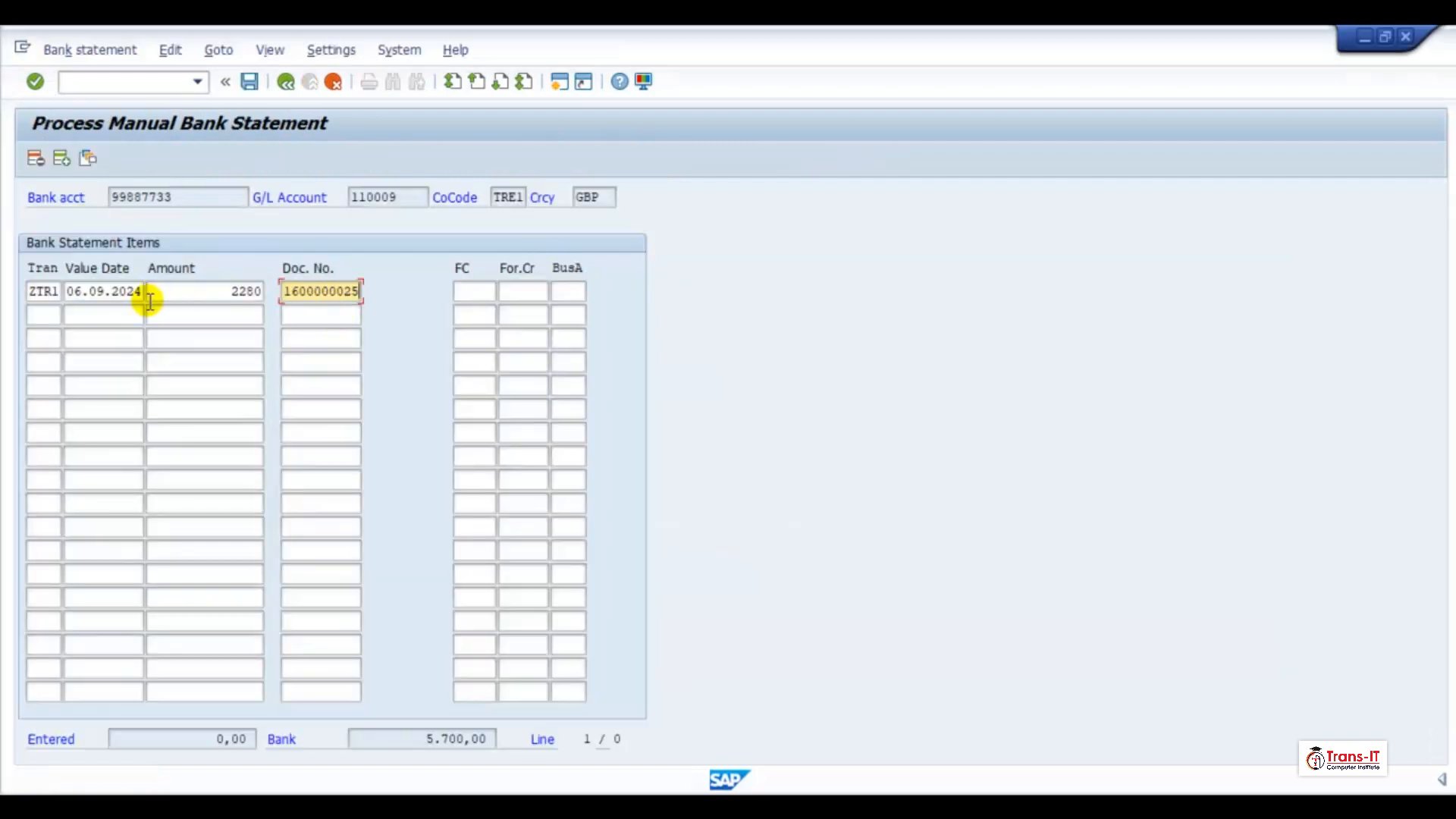
Step: Enter a second statement item with transaction ZTR1, value date 07.09.2024 and amount 3420, checking the date in the G/L line items
left_click(39, 314)
type("ZTR1")
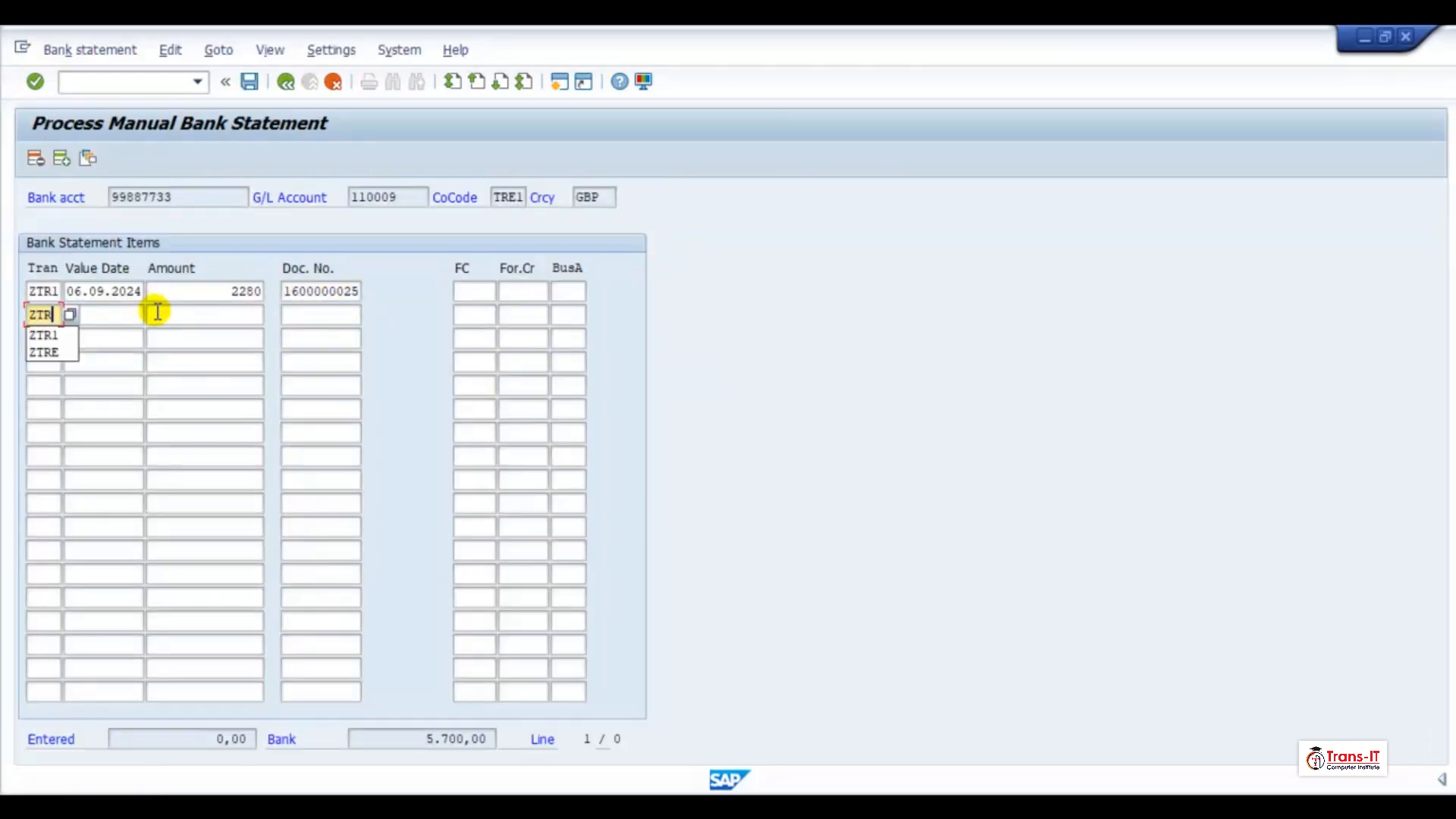
left_click(98, 313)
key("alt+Tab")
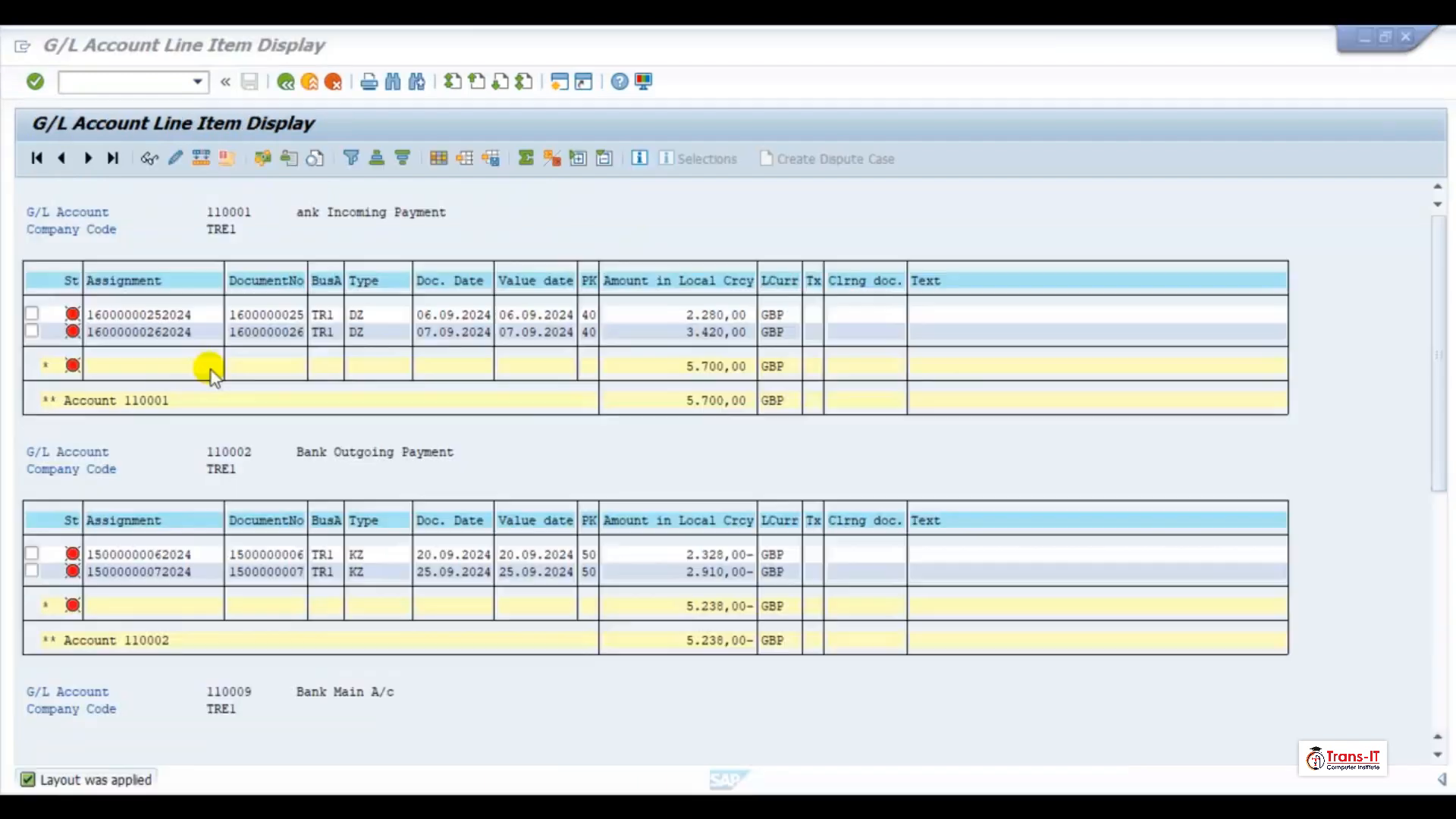
key("alt+Tab")
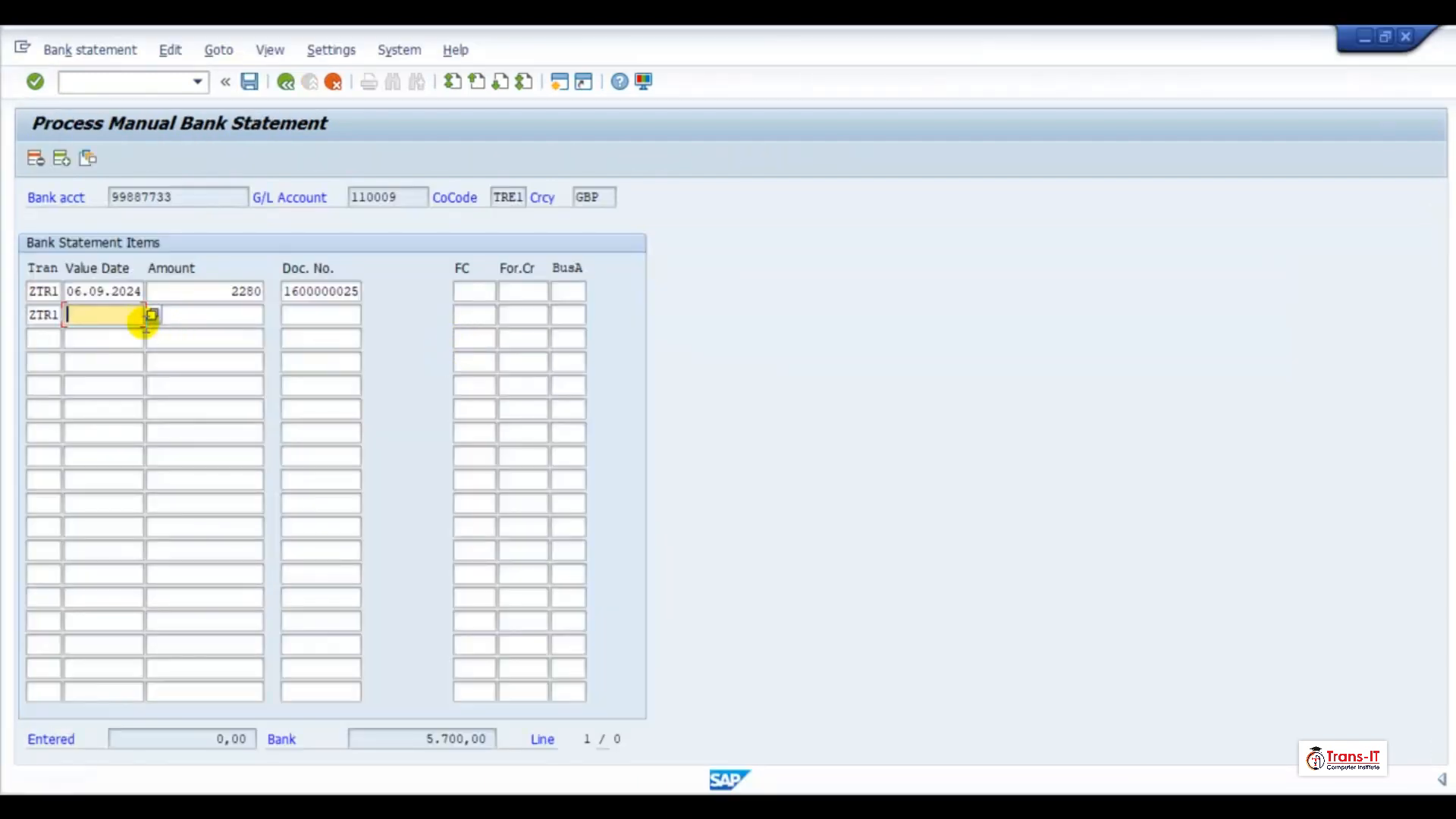
type("07.09")
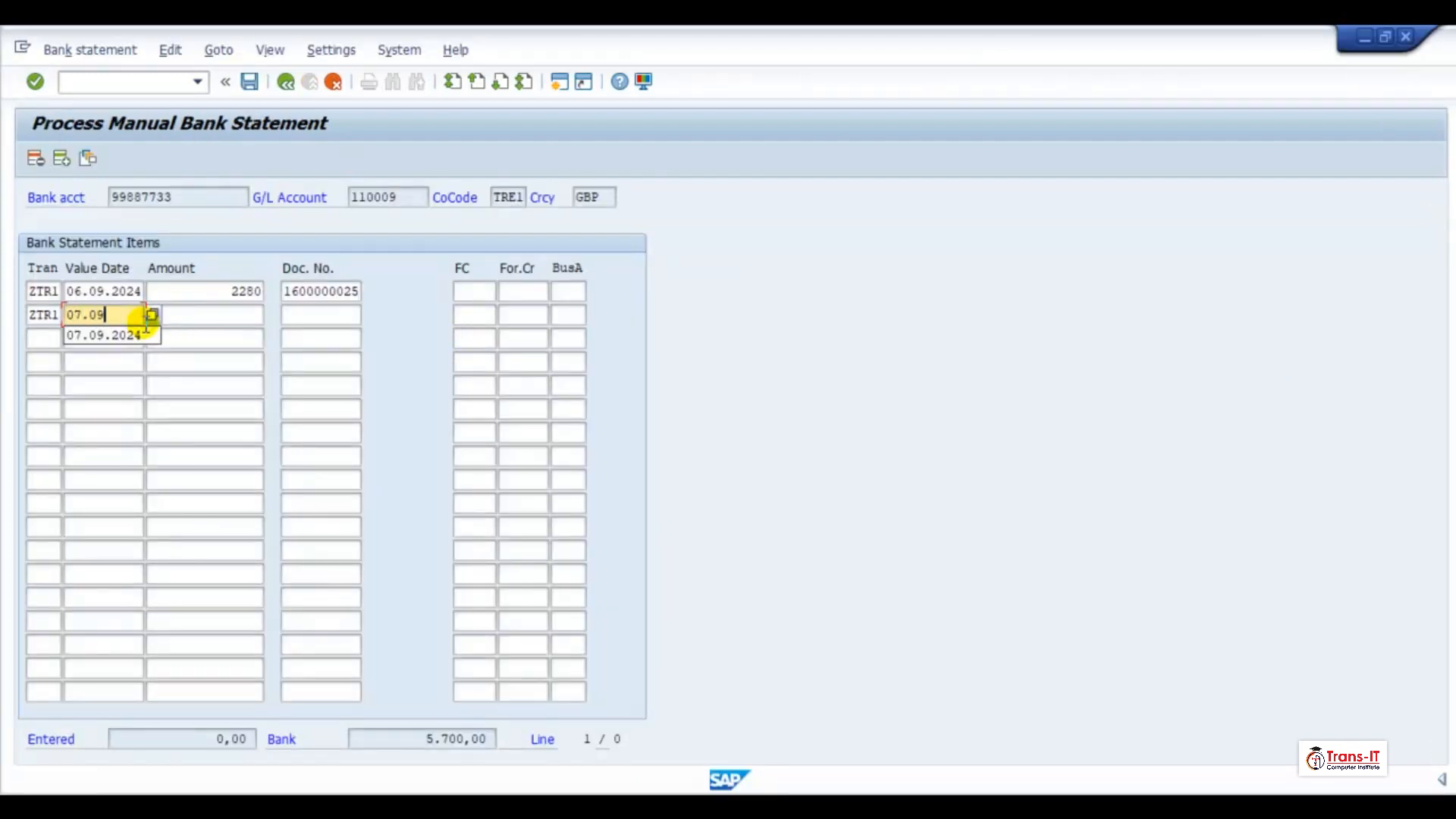
left_click(80, 336)
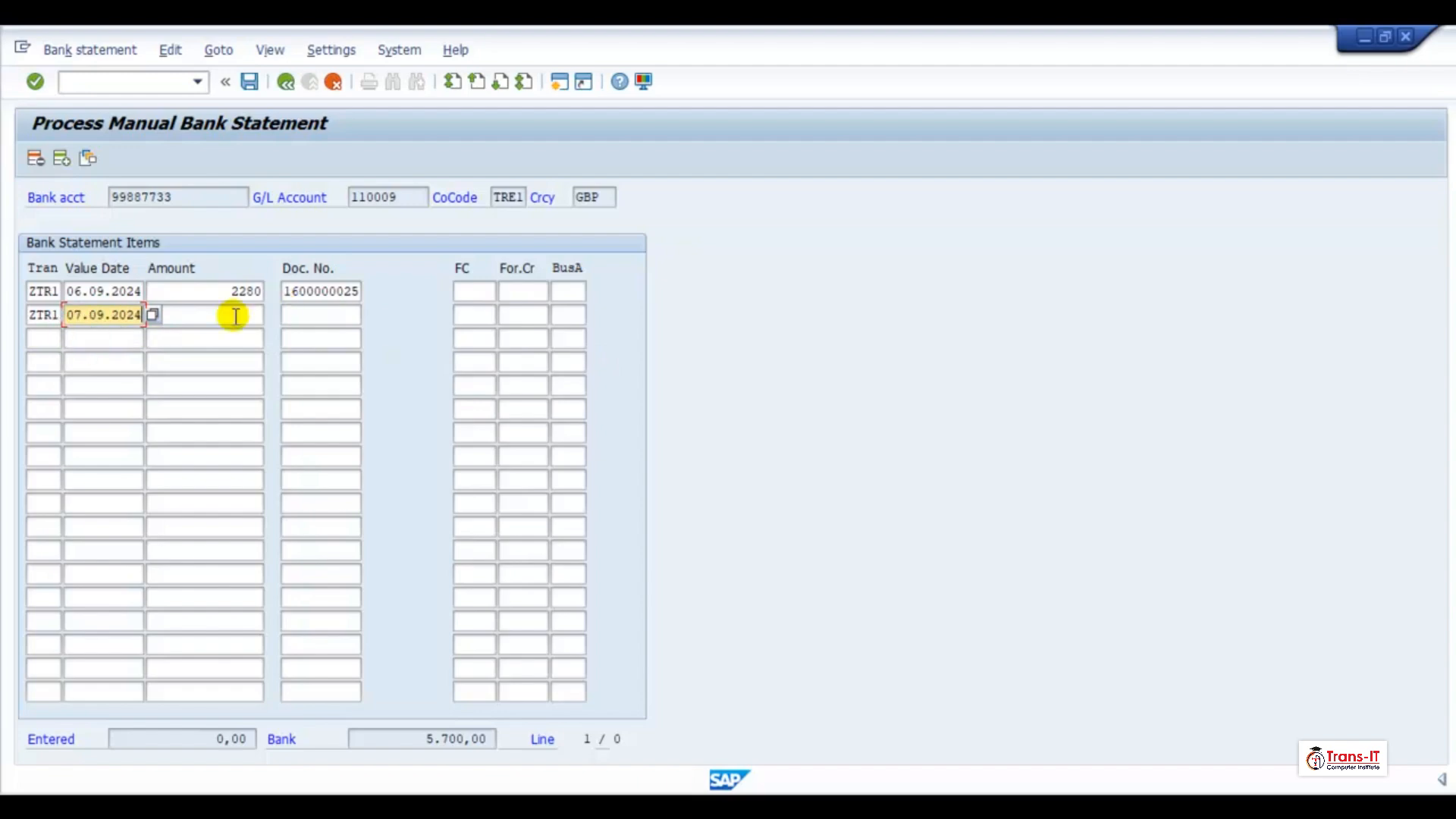
left_click(236, 316)
type("3420")
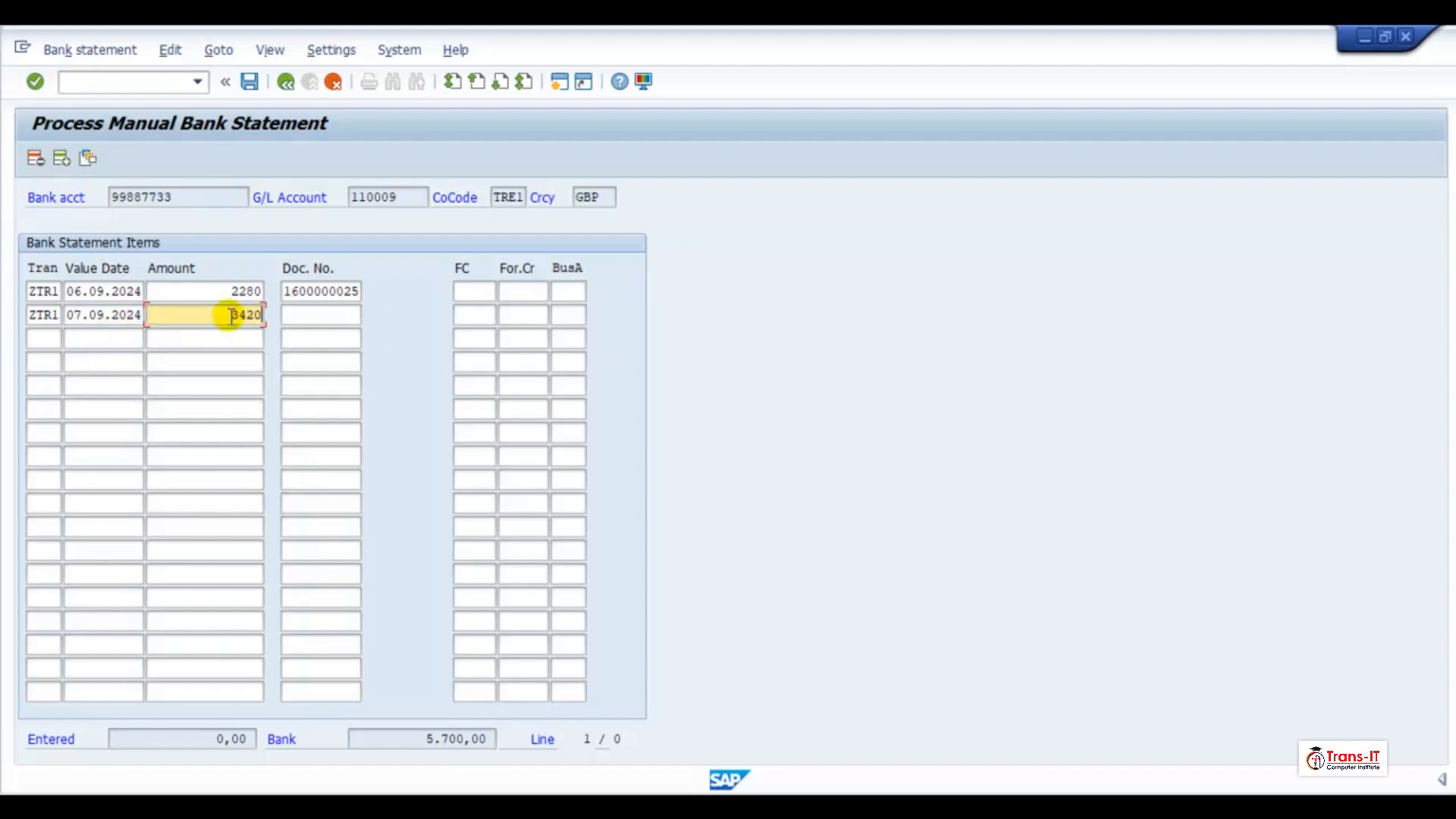
left_click(315, 314)
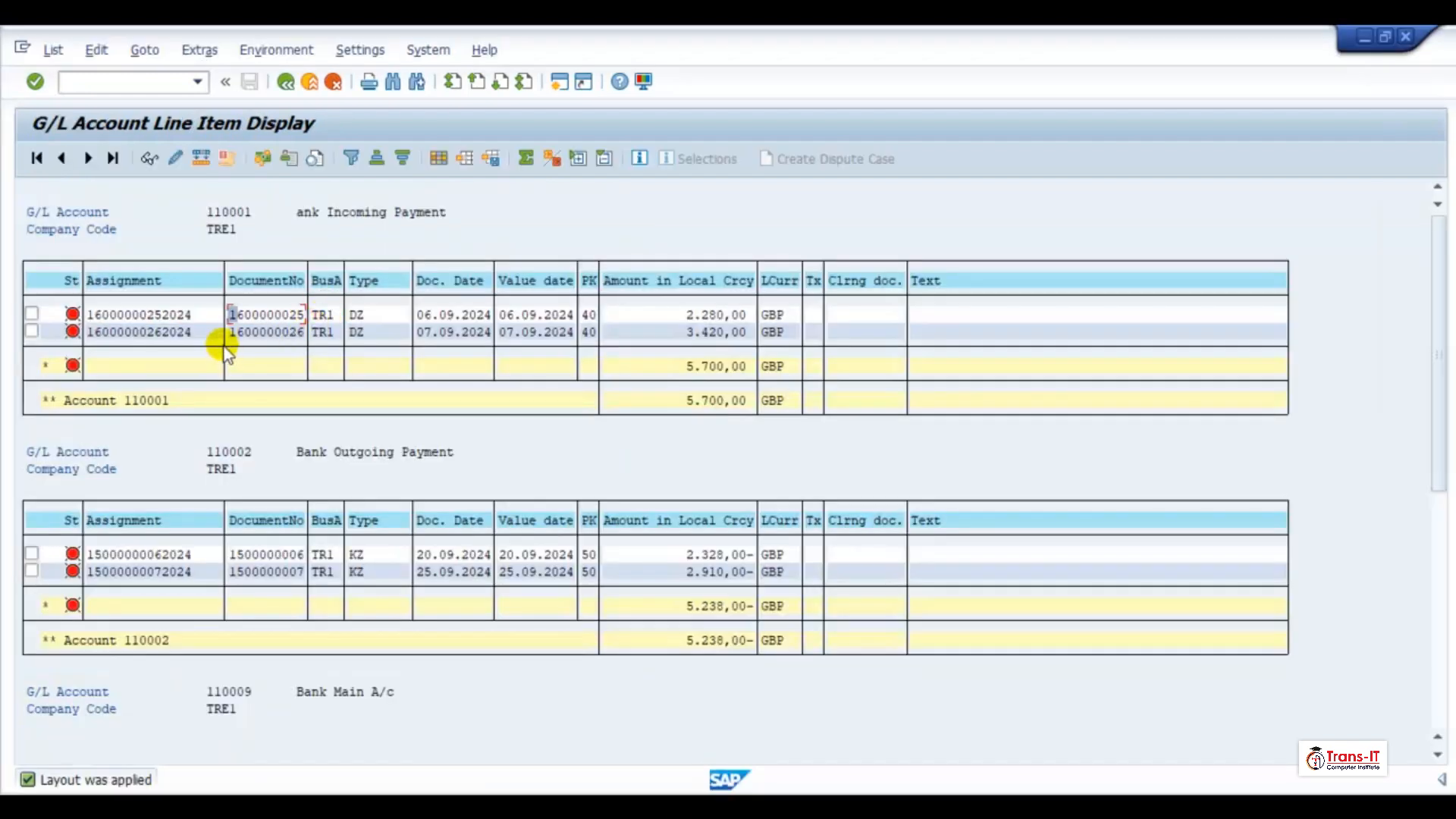
left_click_drag(230, 332, 307, 332)
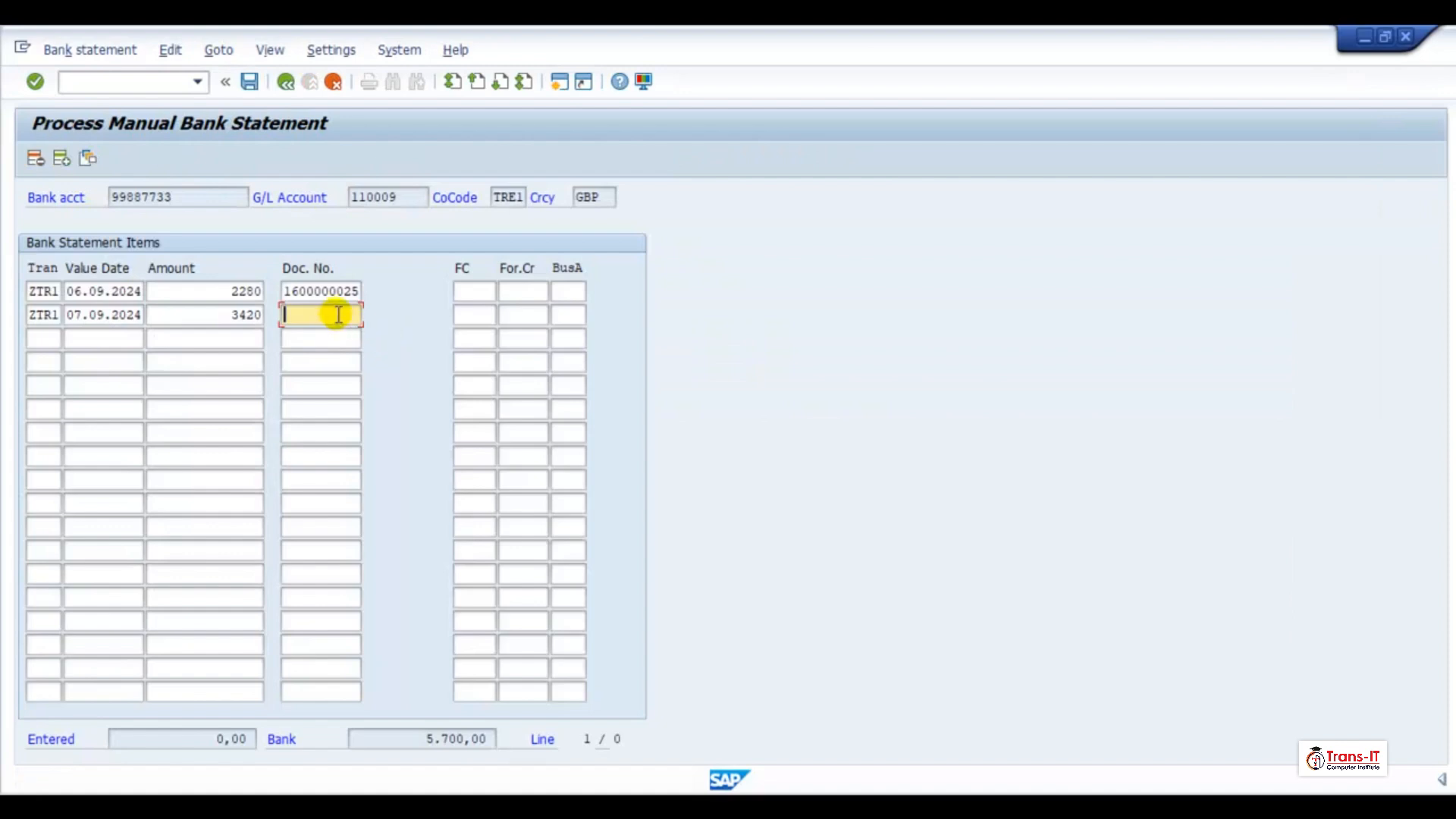
key("ctrl+v")
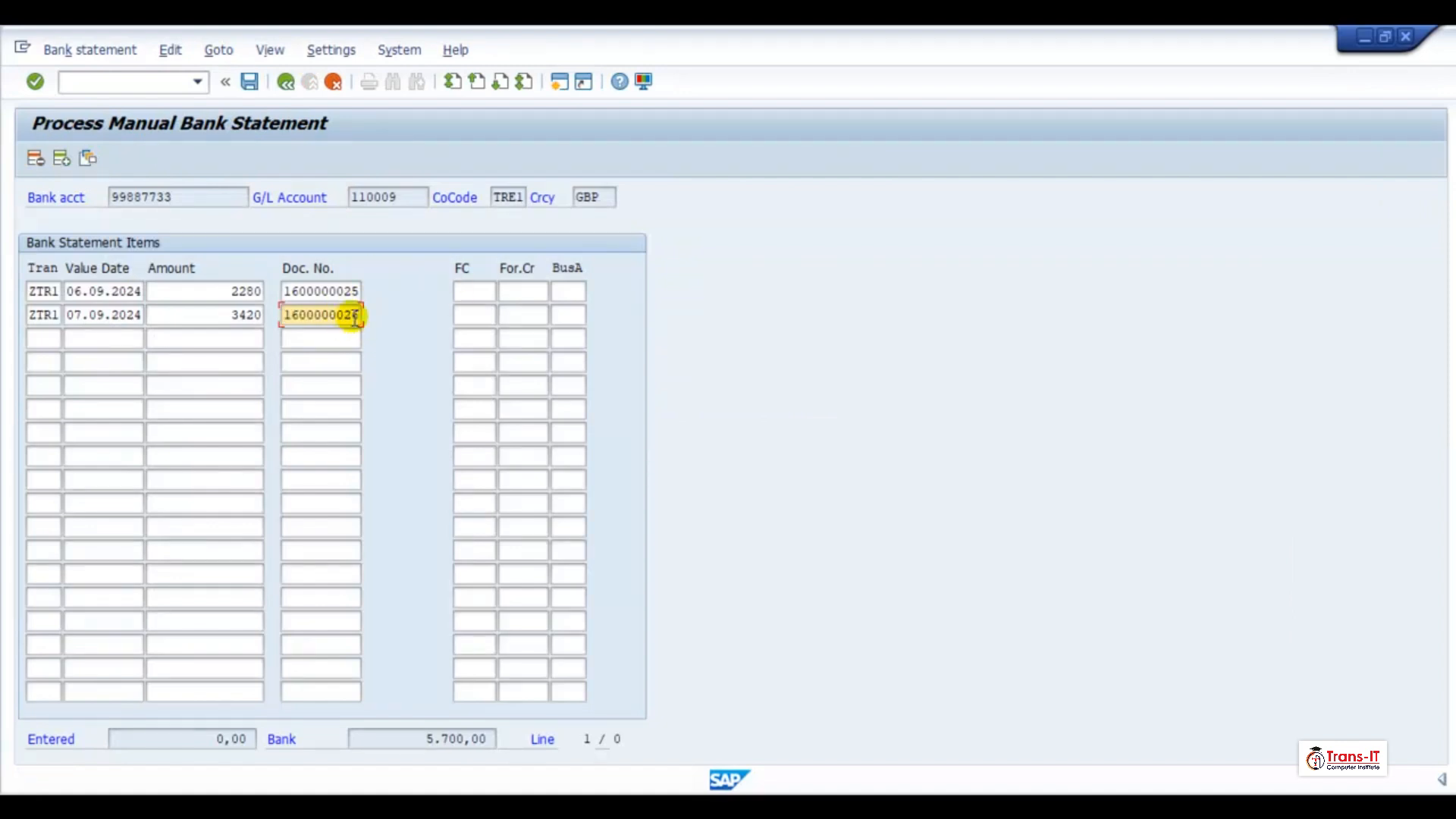
Step: Validate the entered items, return to the statement header and save the statement data
key("Return")
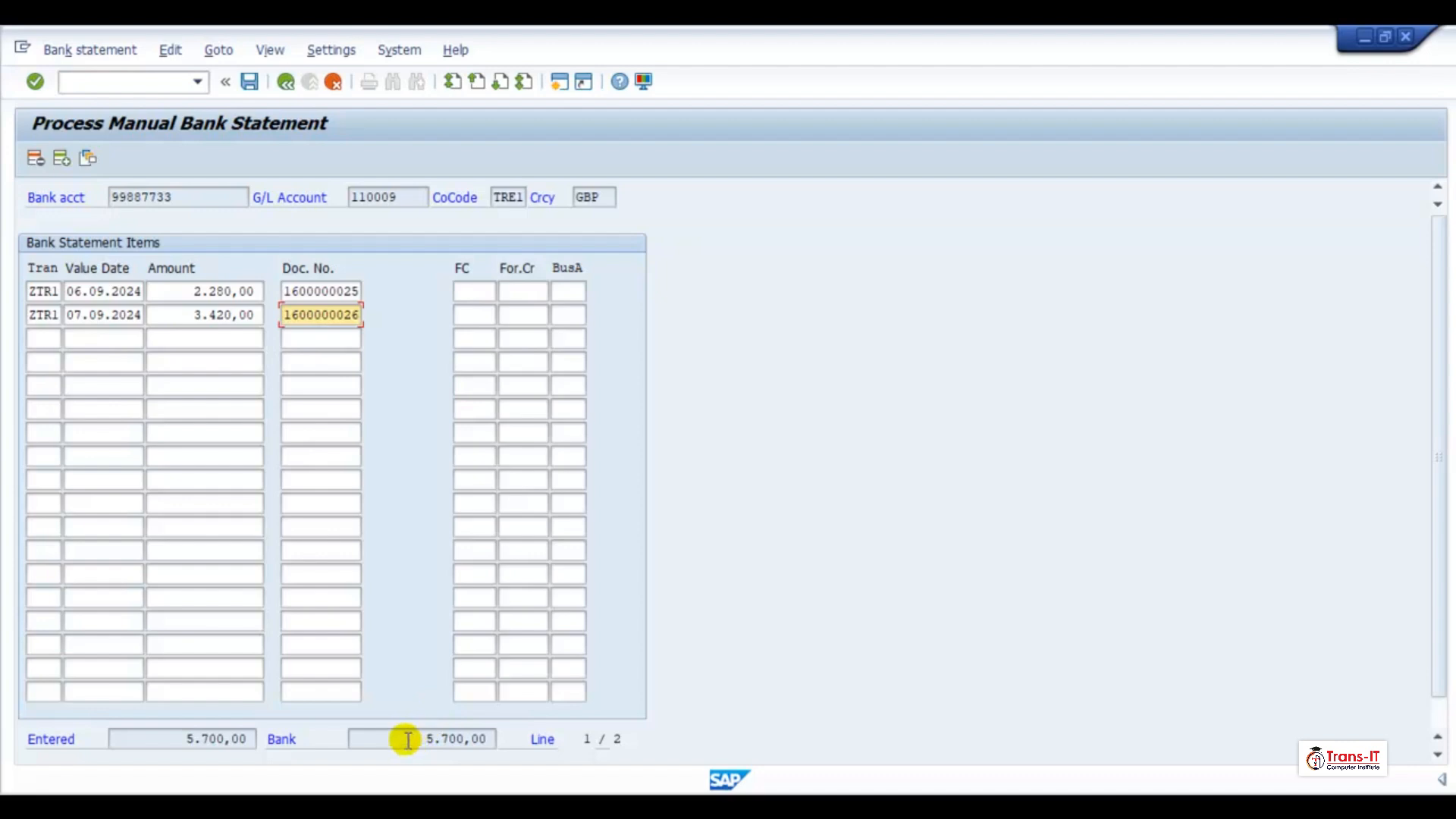
left_click(286, 82)
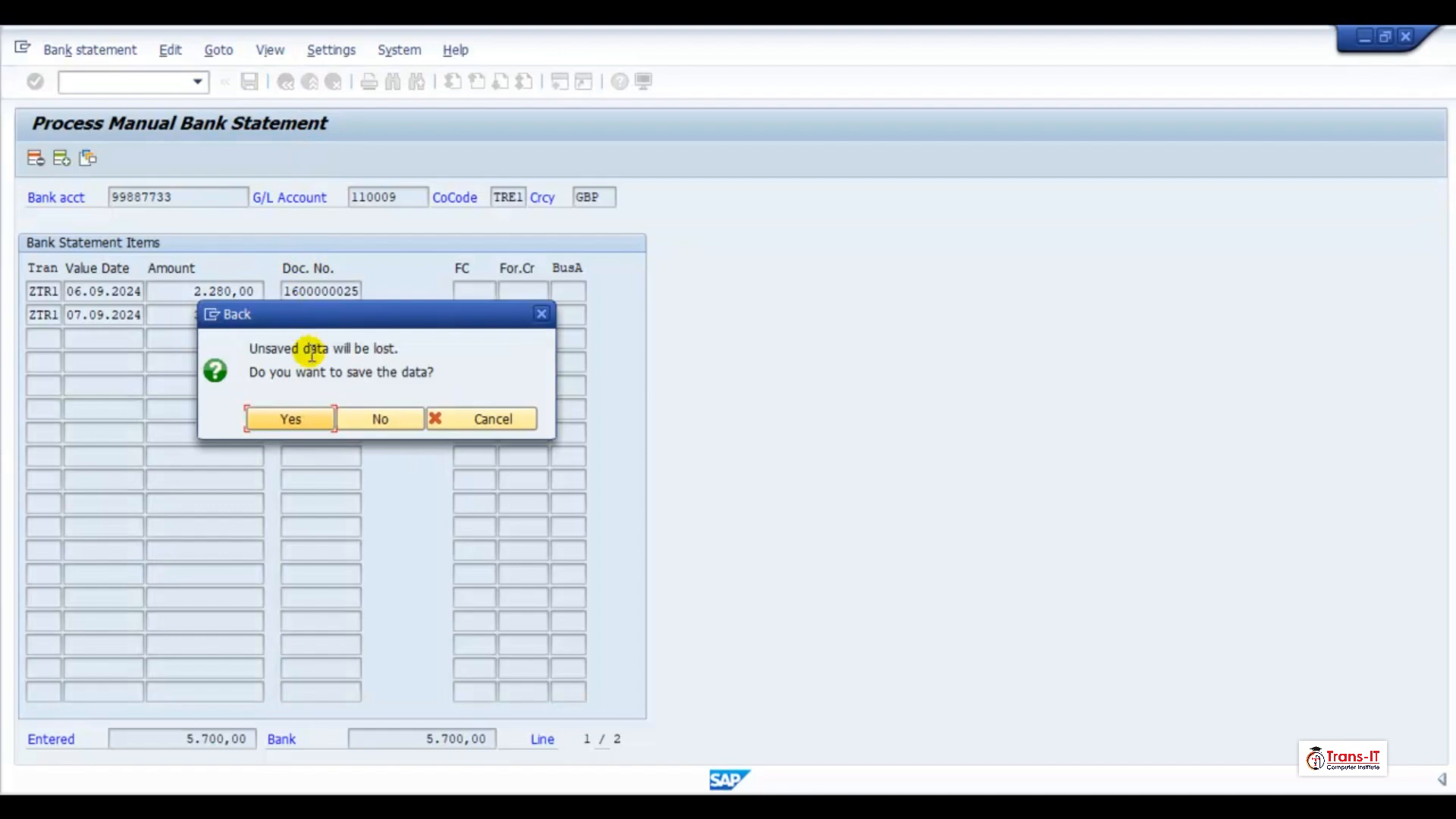
left_click(292, 417)
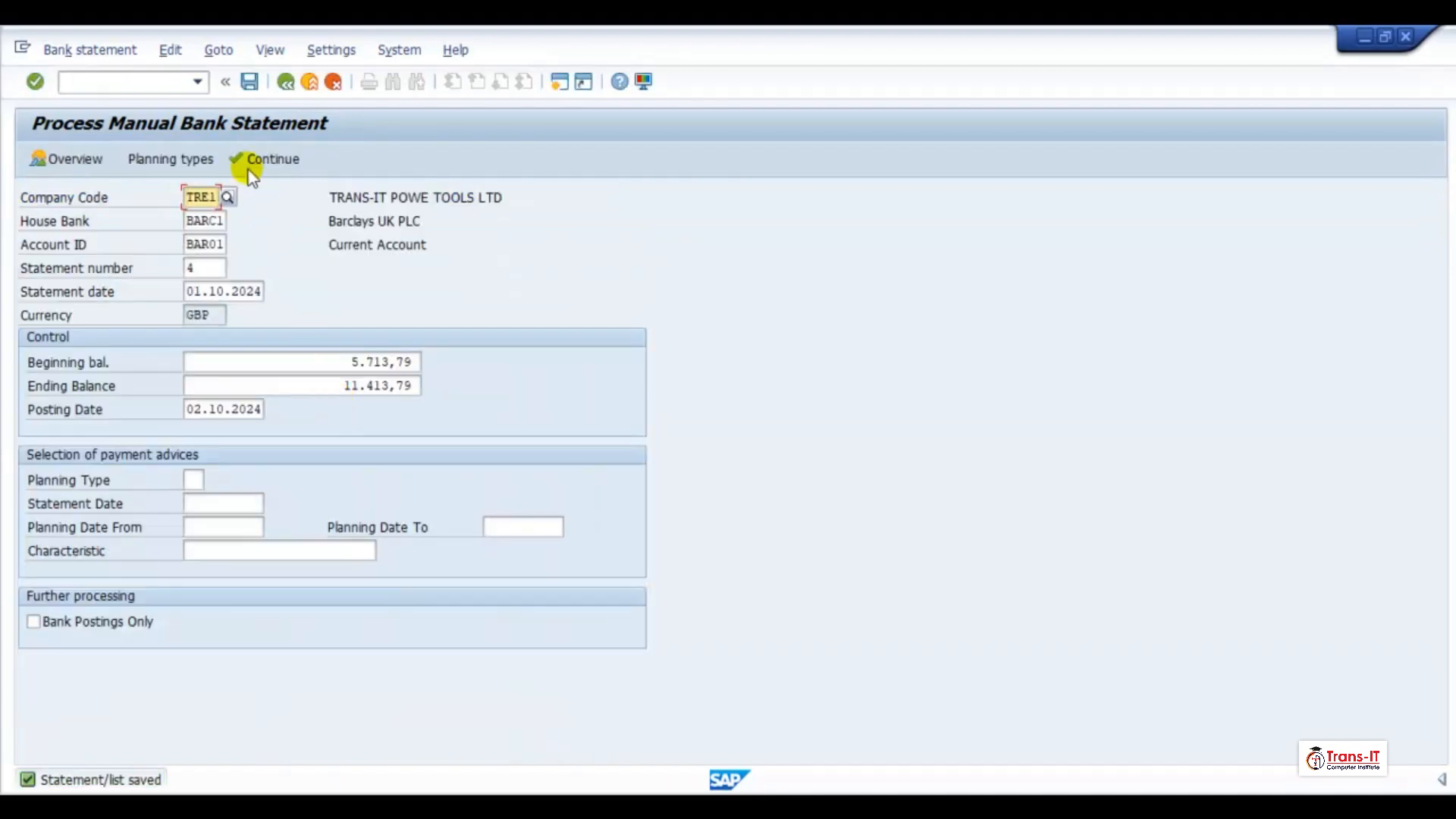
Step: Save the statement and start transaction FEBAN in another session, accepting the default bank statement postprocessing settings
left_click(249, 82)
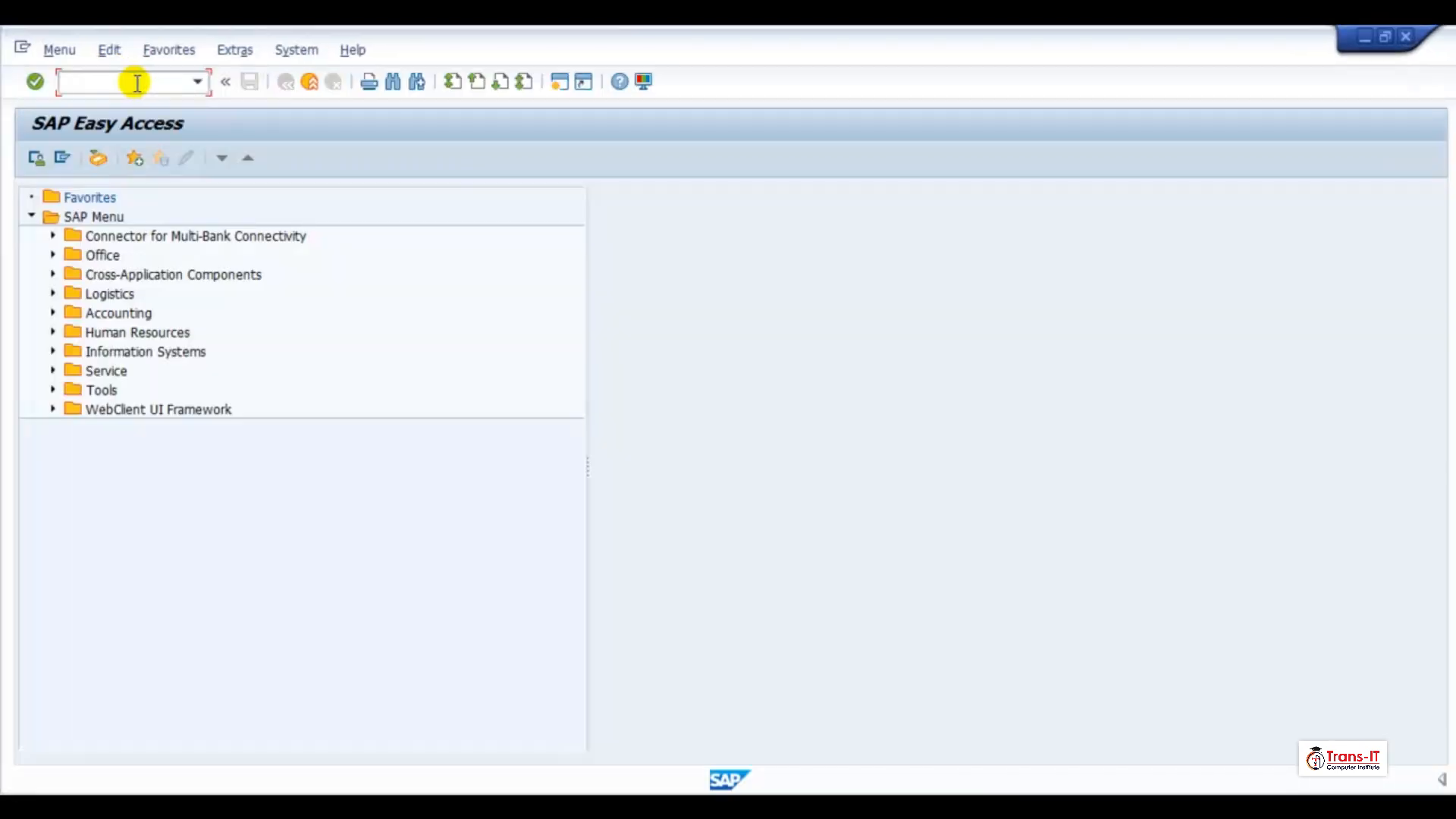
type("FEban")
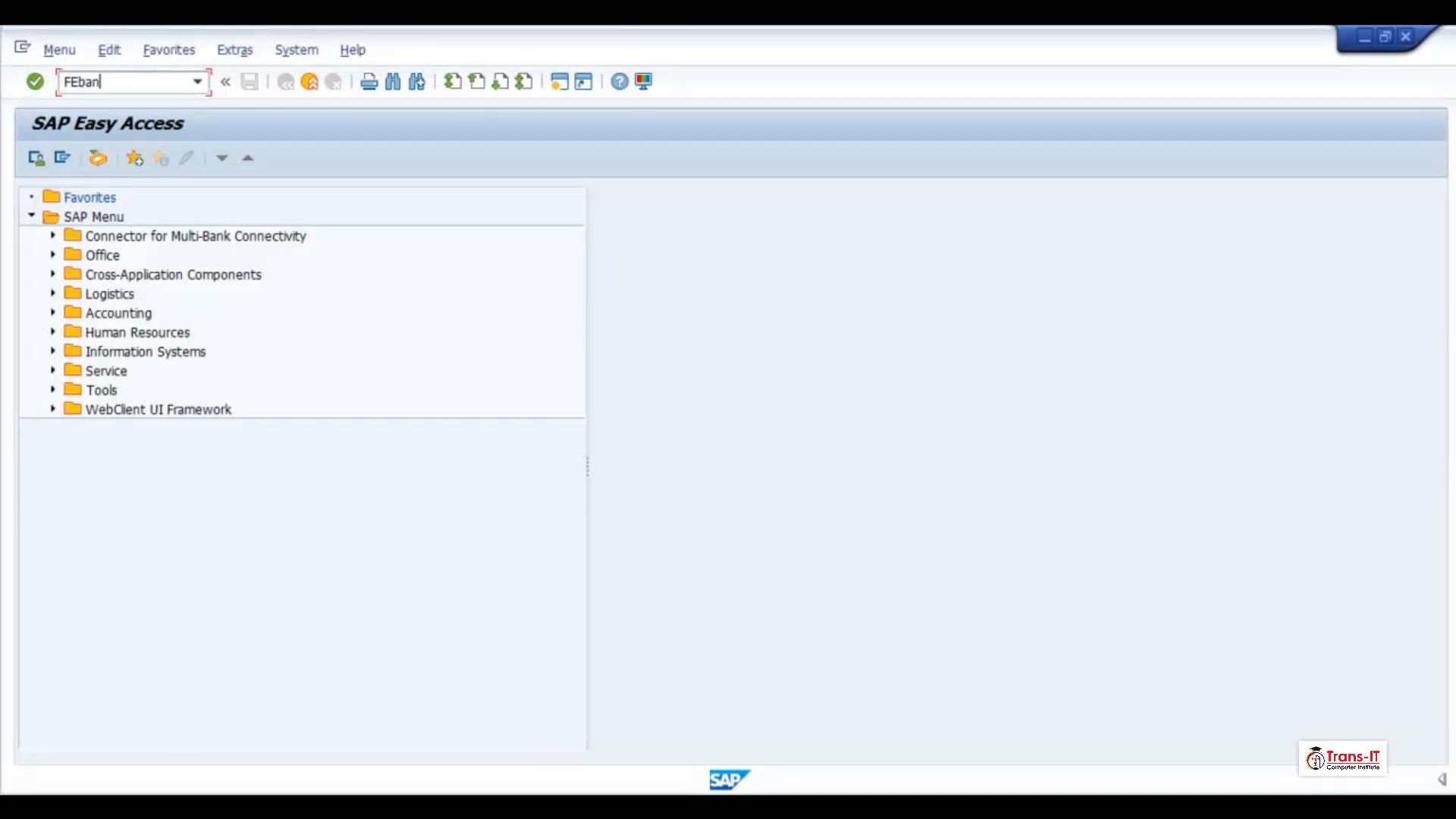
key("Return")
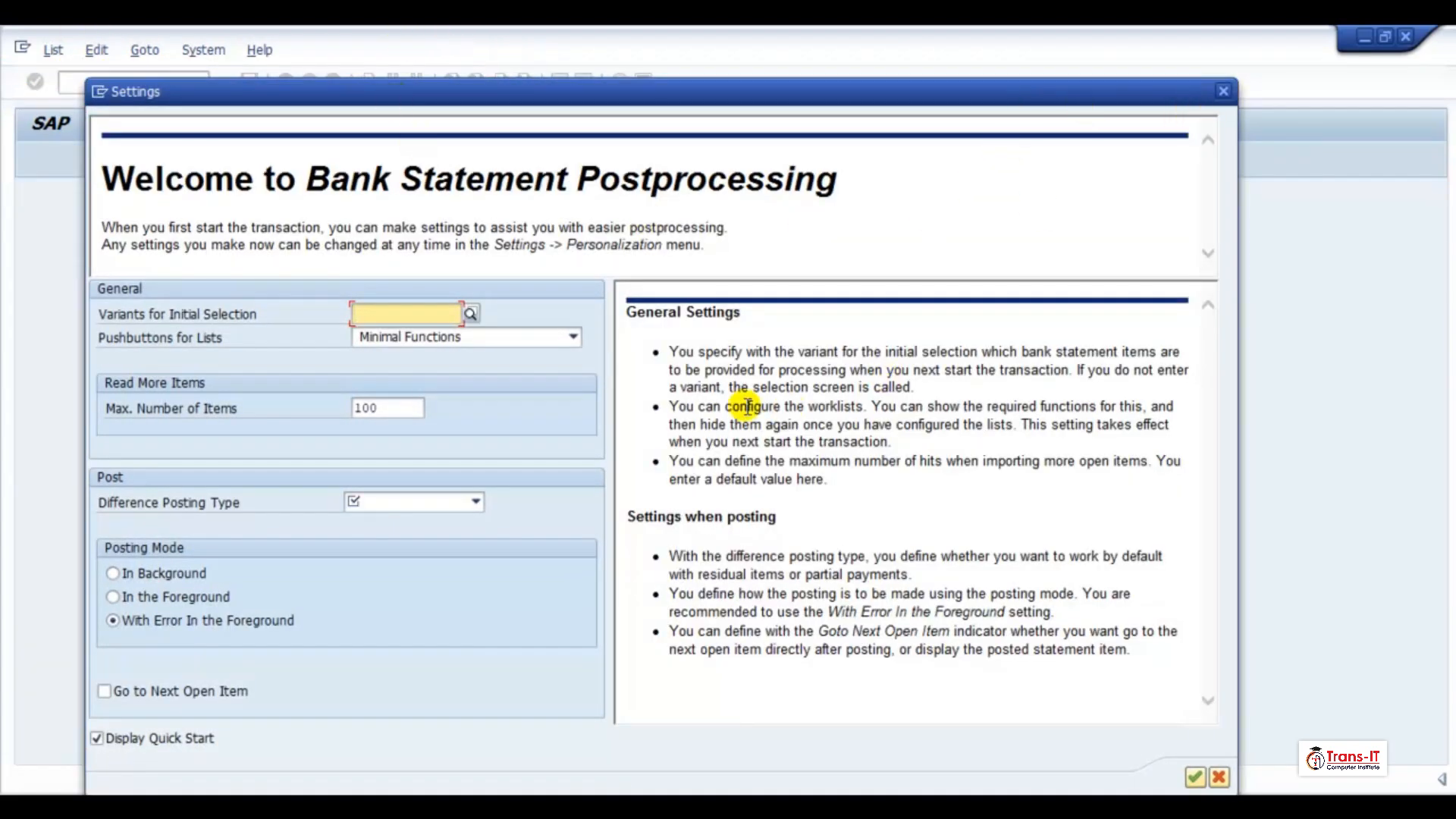
left_click_drag(1131, 96, 1114, 64)
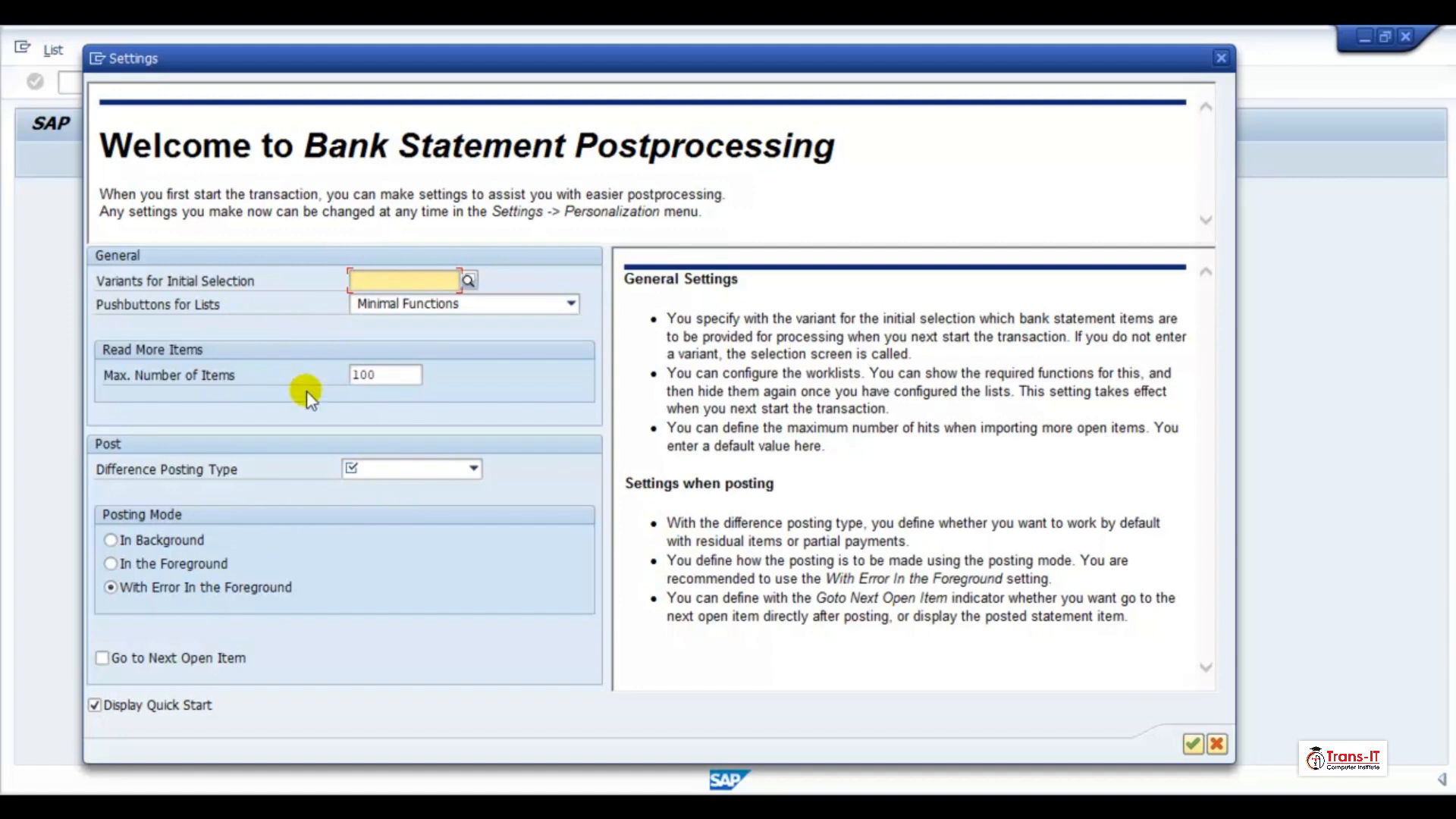
left_click(1195, 743)
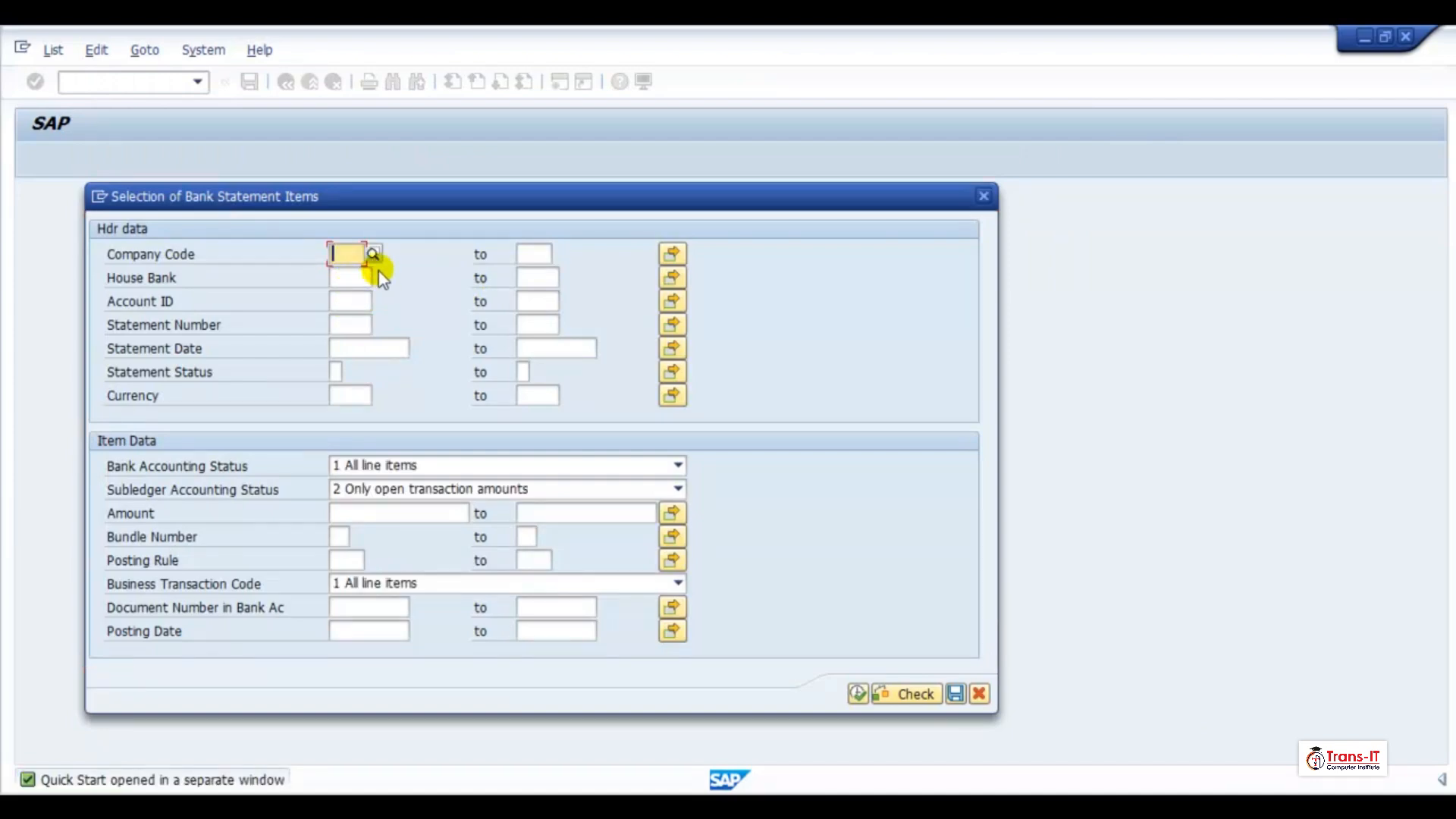
Step: Restrict the bank statement item selection to company code TRE1, statement number 4 and statement date 01.10.2024
type("TRe1")
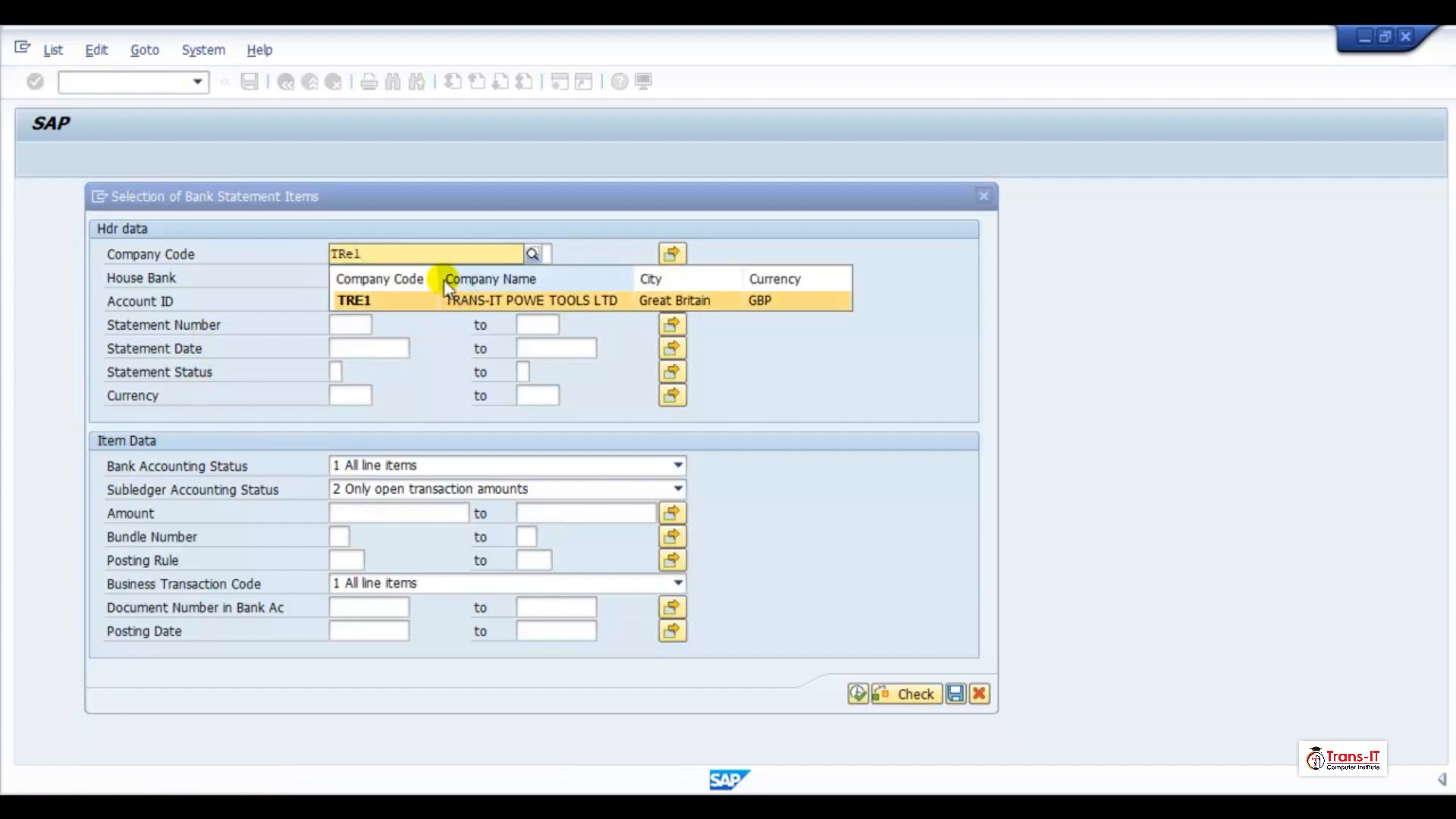
left_click(409, 303)
left_click(349, 278)
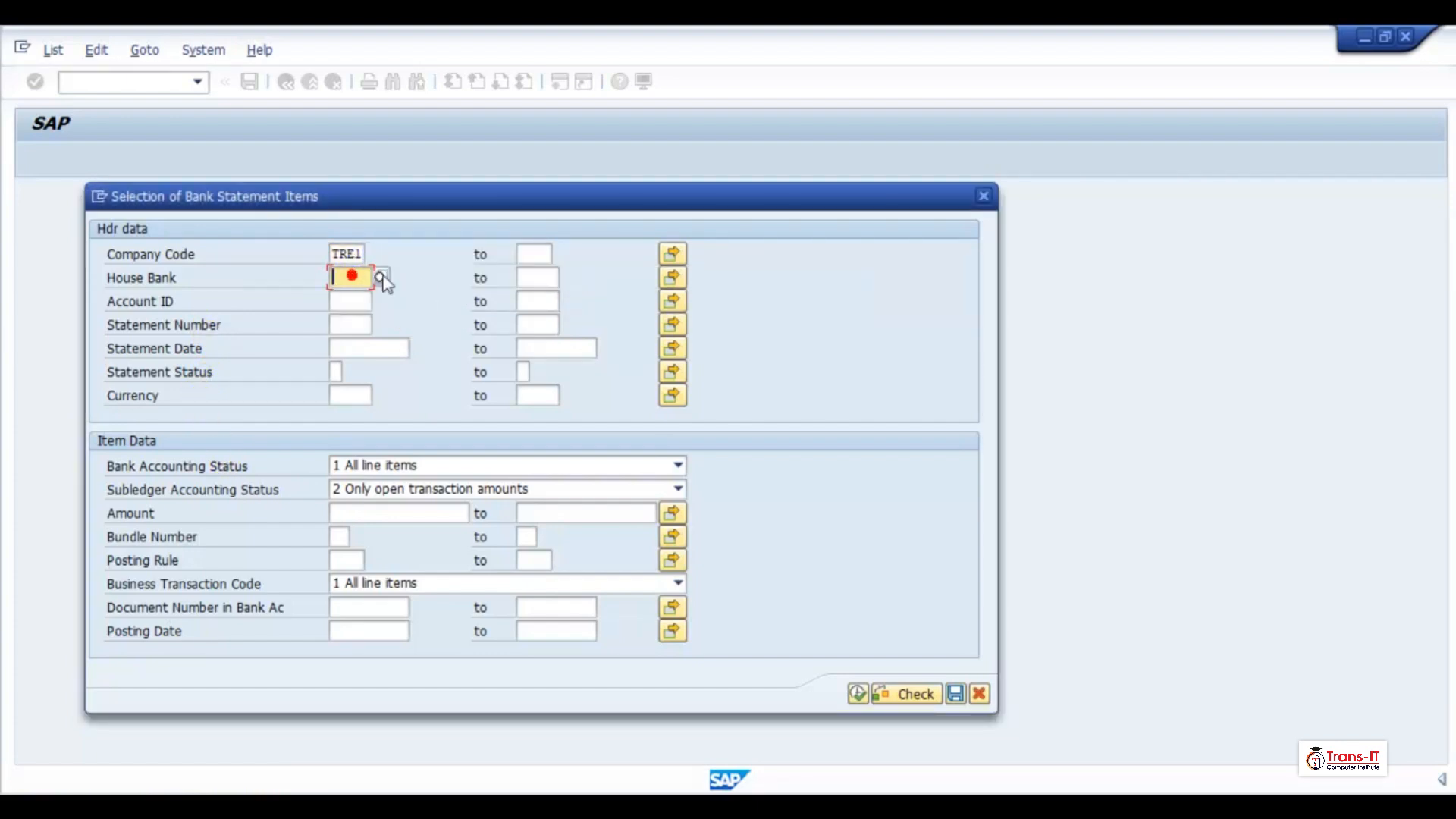
left_click(351, 325)
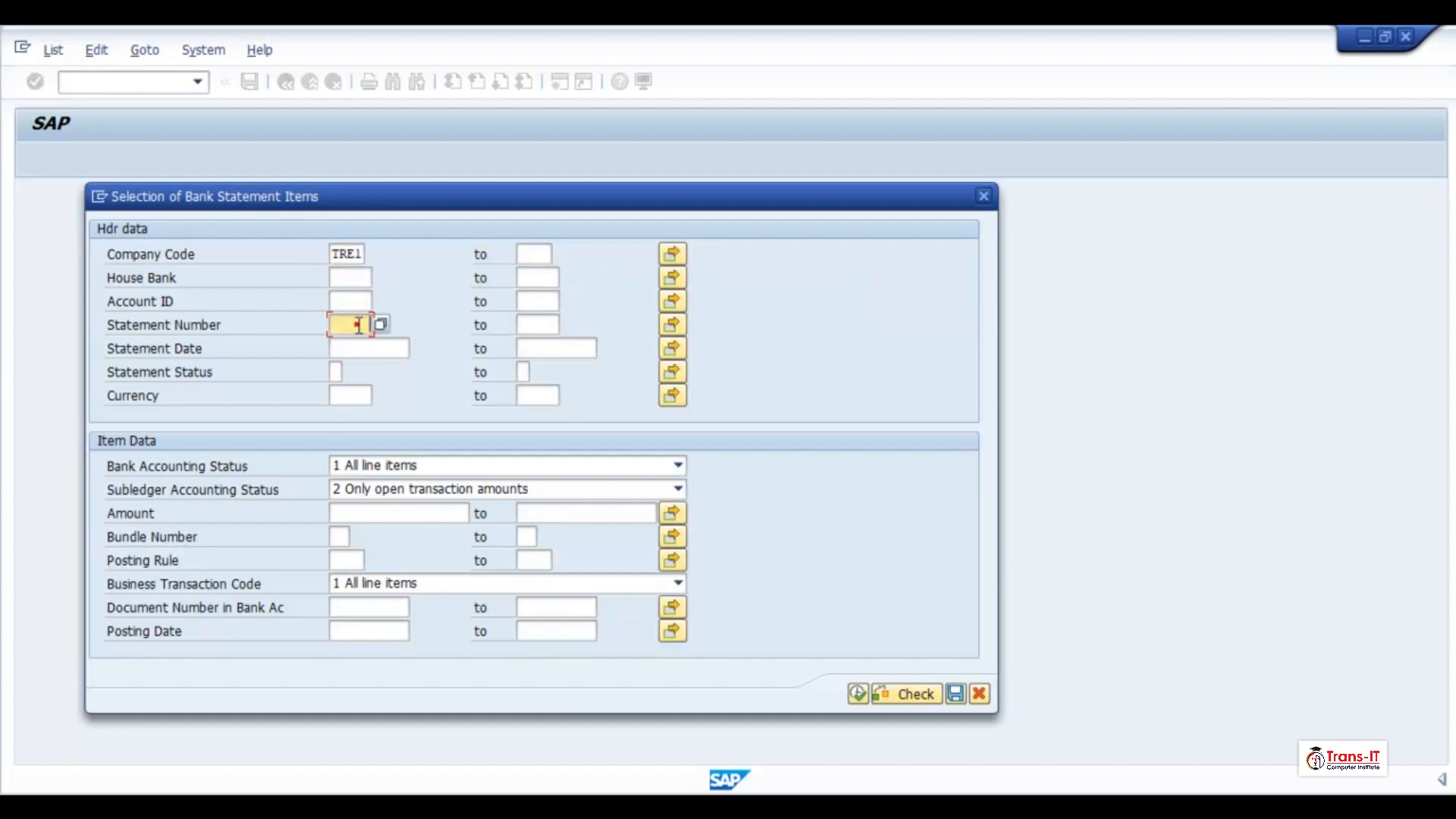
type("4")
left_click(375, 348)
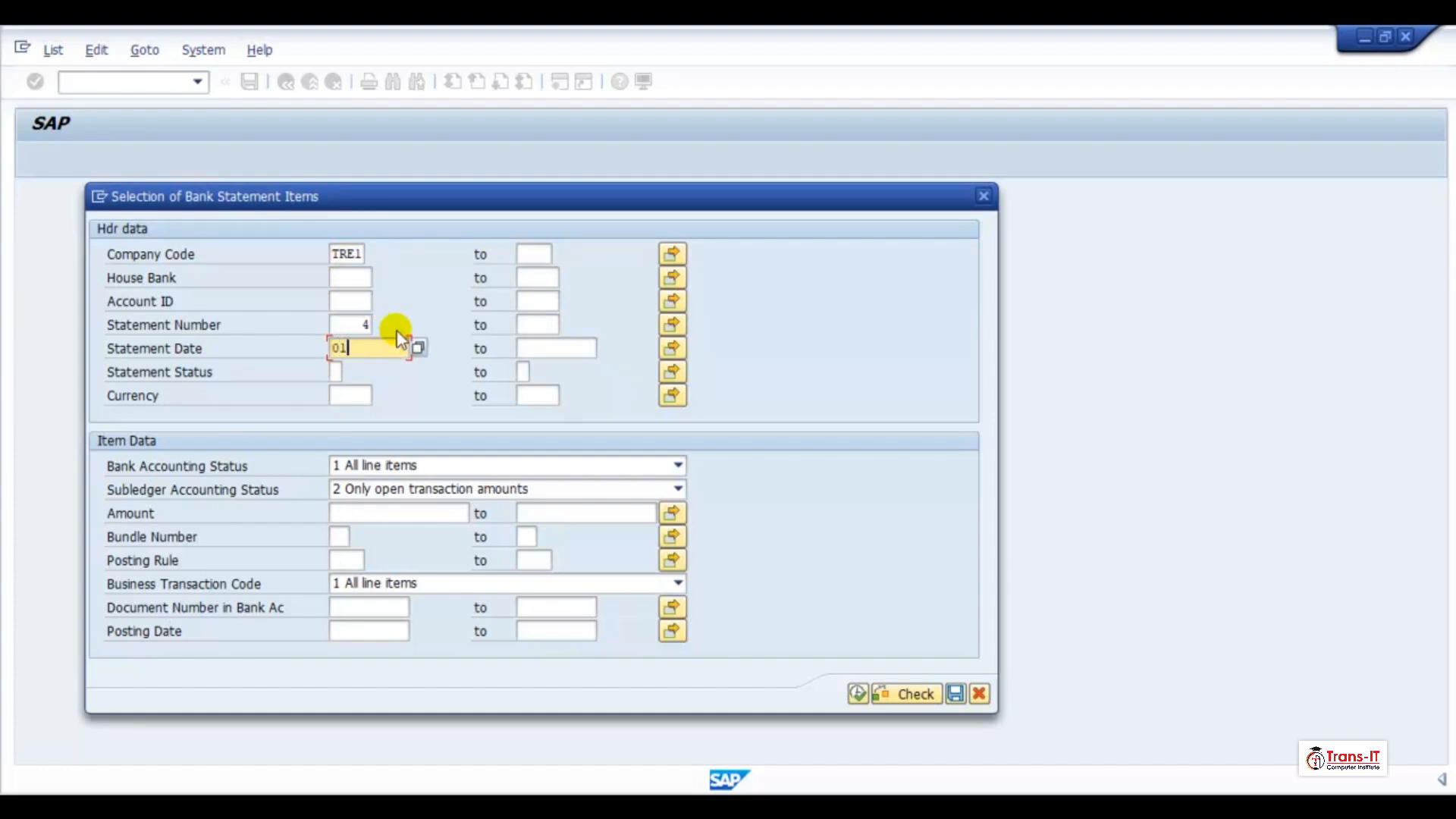
type(".09.2024")
left_click(356, 348)
type("10")
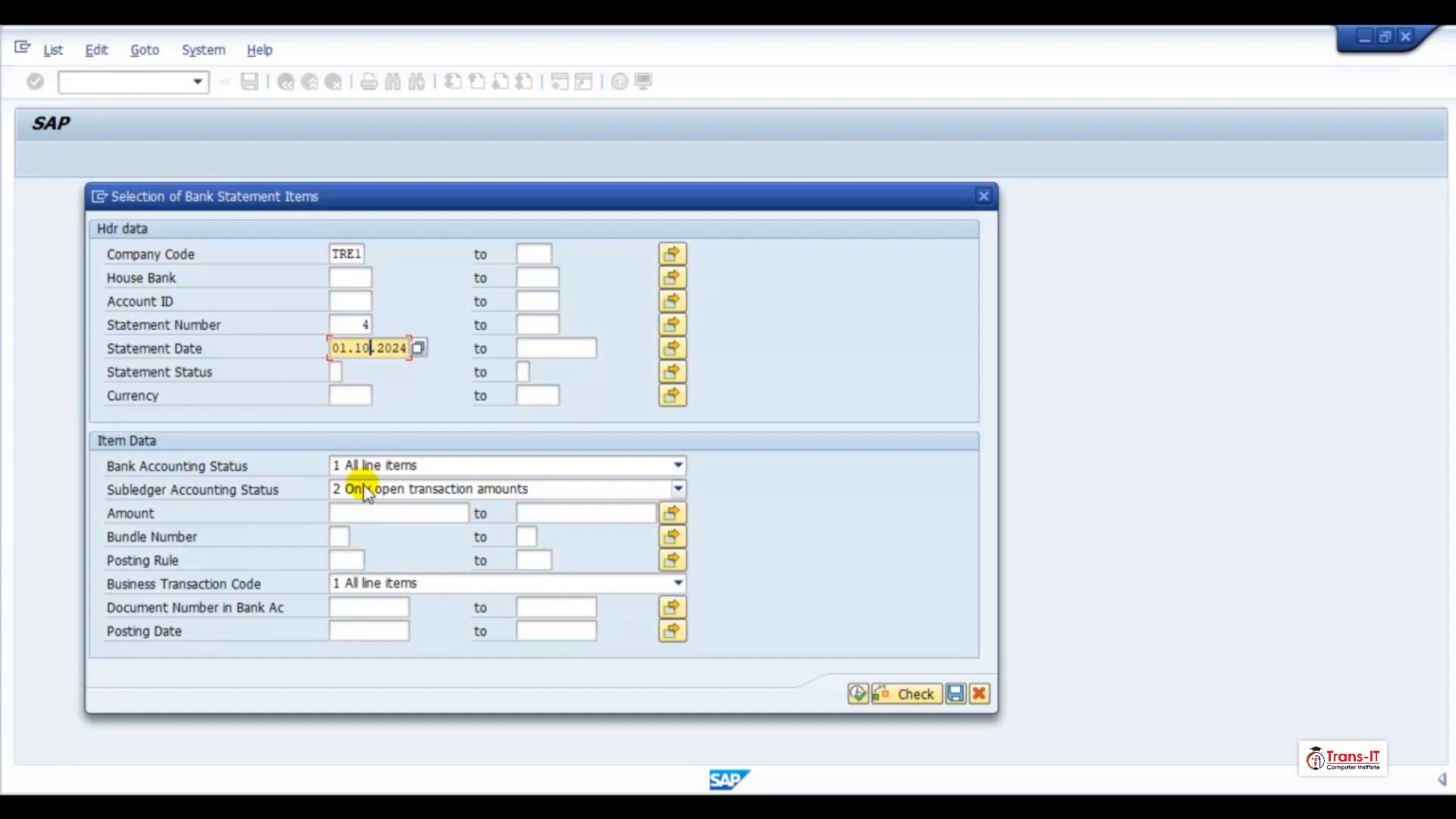
Step: Add posting rule ZTR1 and subledger accounting status All line items to the selection and execute it
left_click(347, 560)
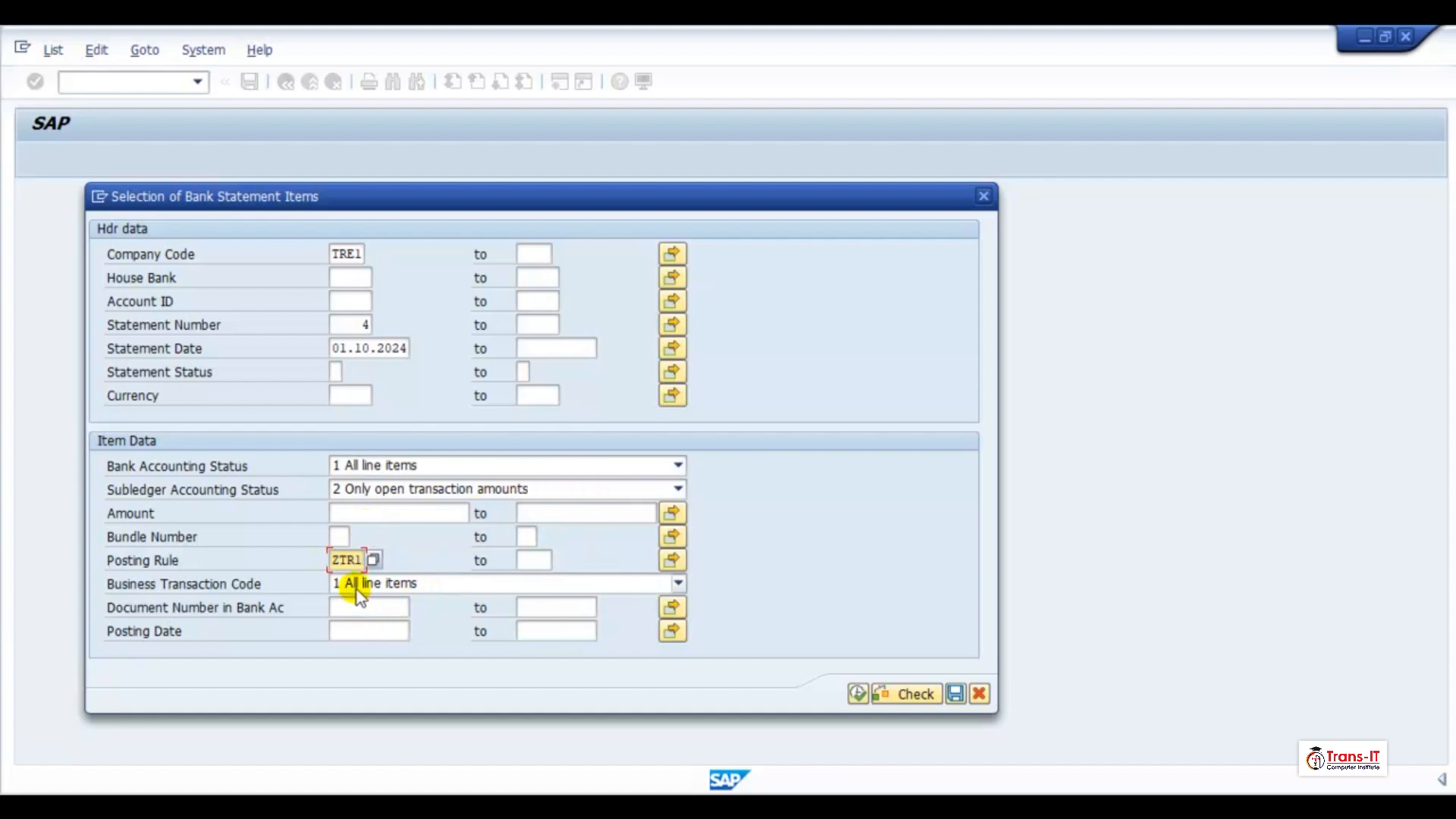
left_click(429, 489)
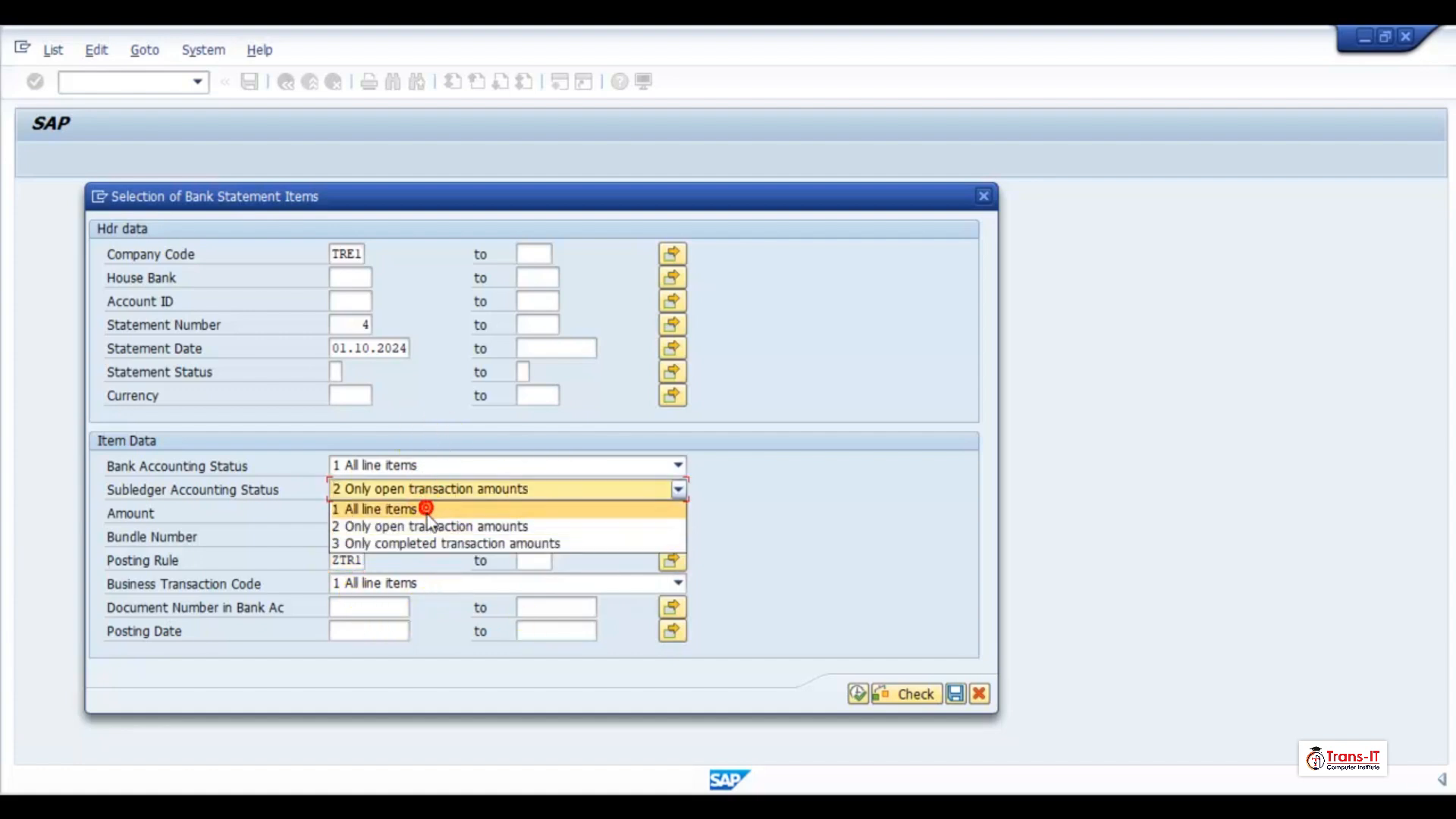
left_click(426, 509)
left_click(860, 716)
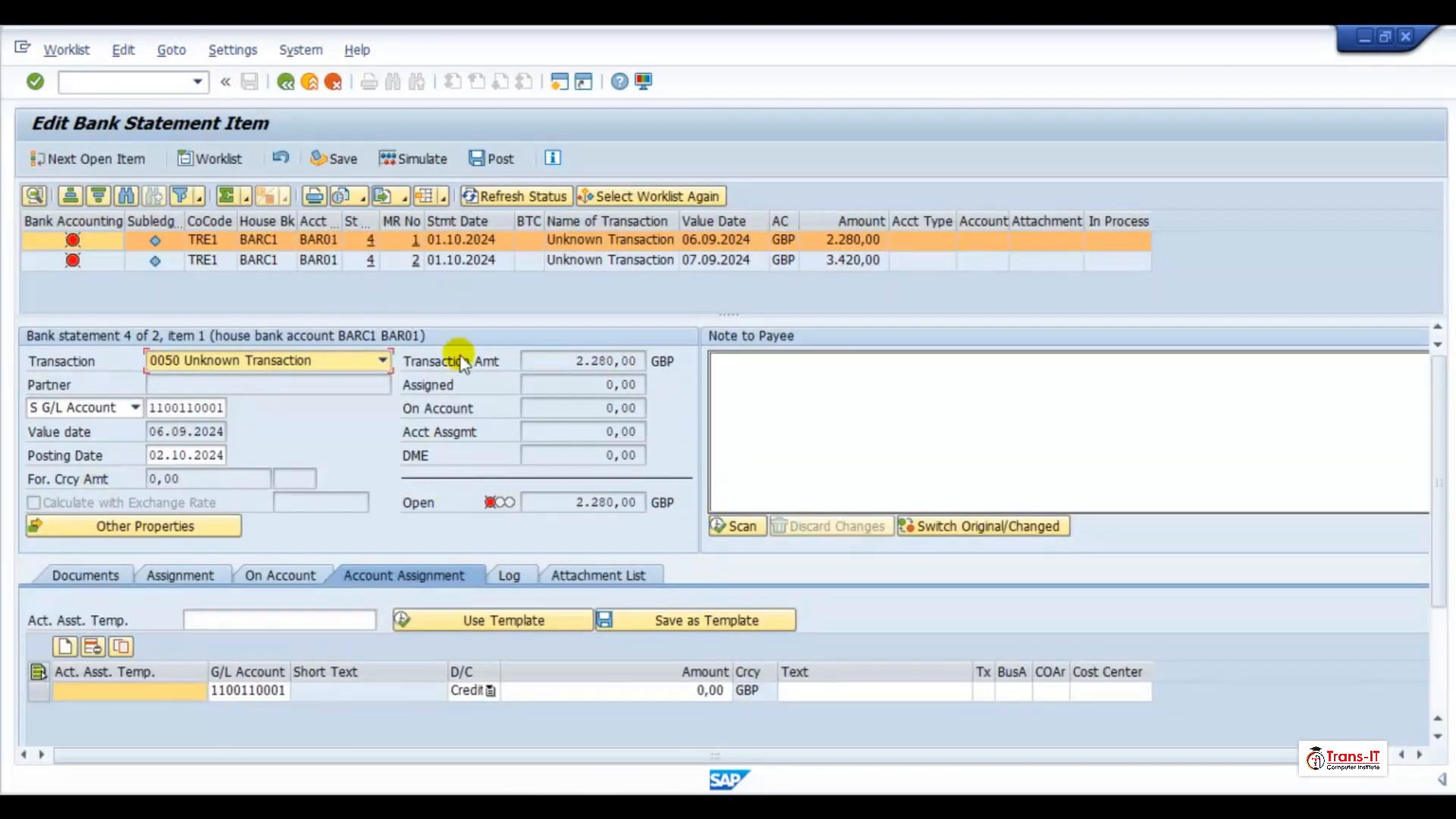
Step: Examine the error details in the first statement item's log
left_click(507, 576)
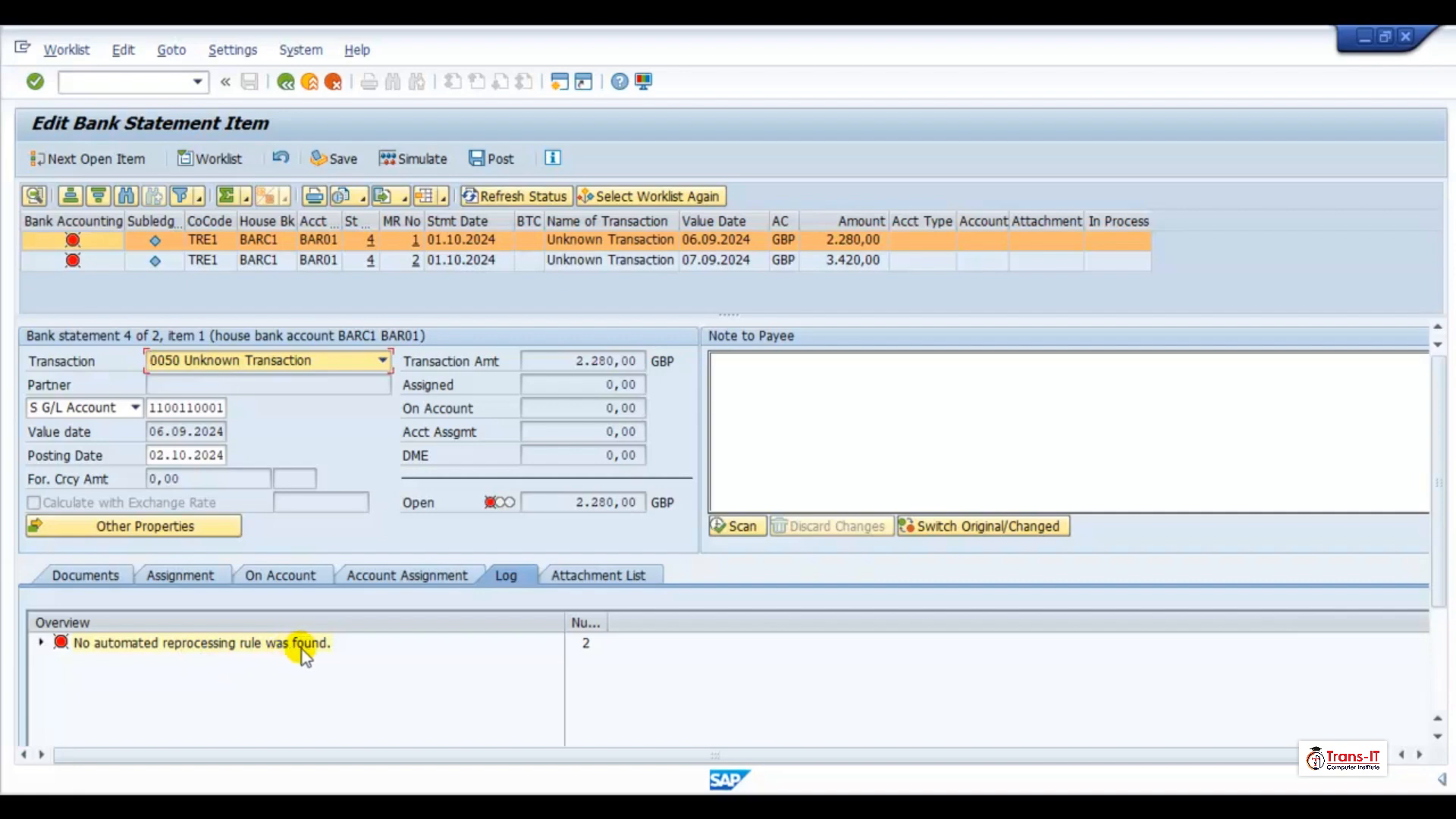
left_click(41, 641)
left_click(162, 662)
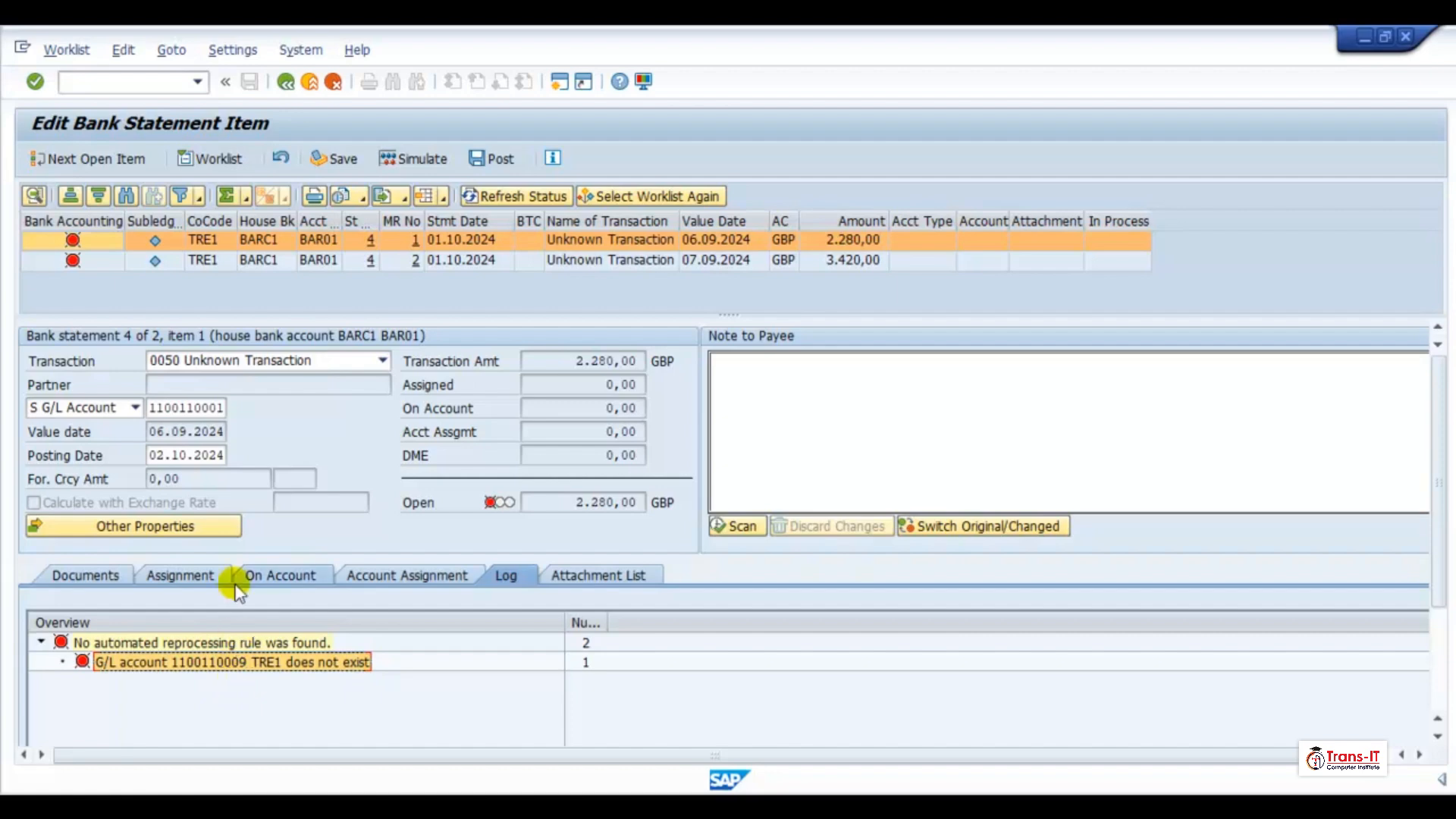
Step: Try to set the first statement item's G/L account to 110009
left_click(152, 407)
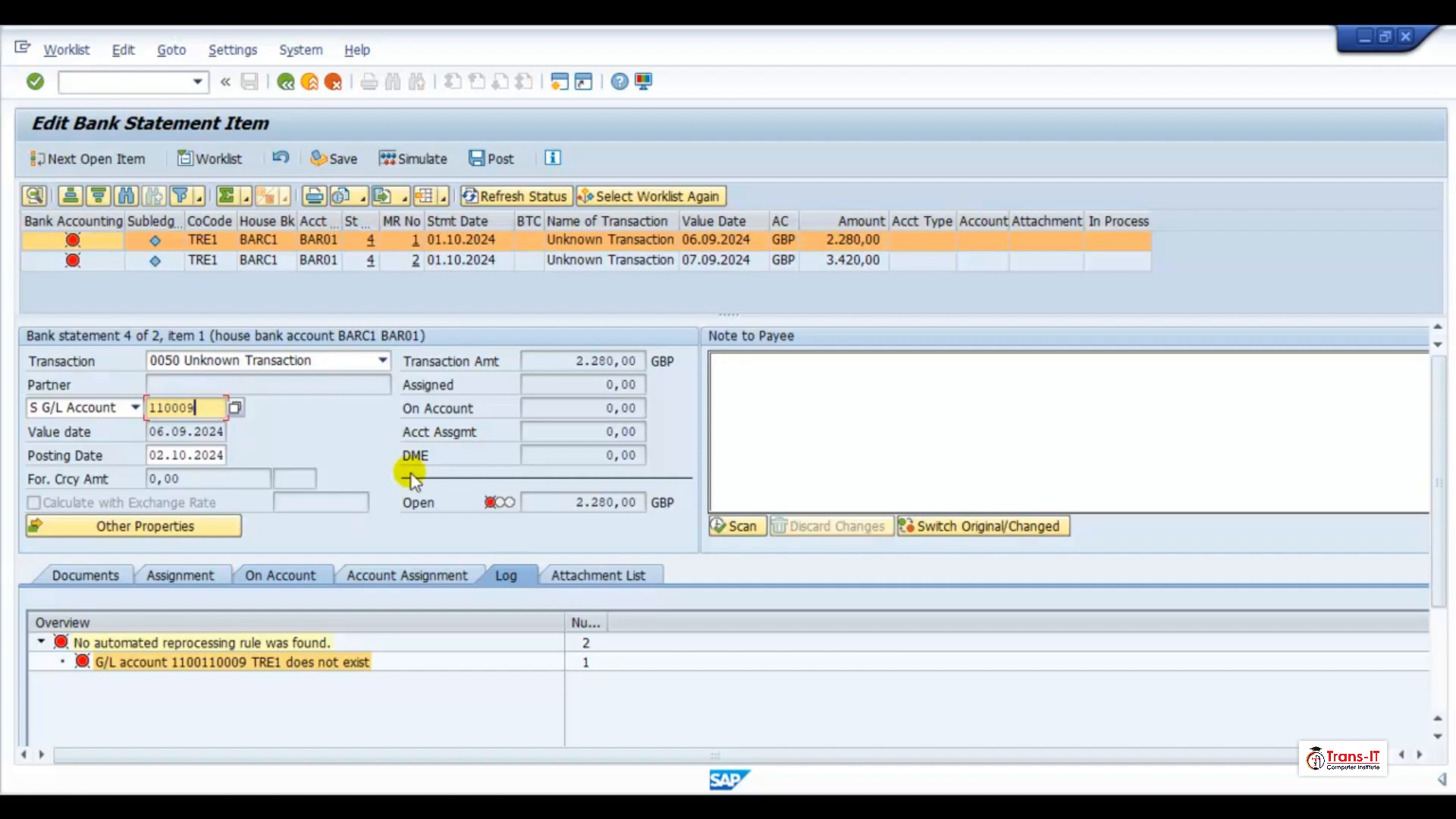
left_click(317, 241)
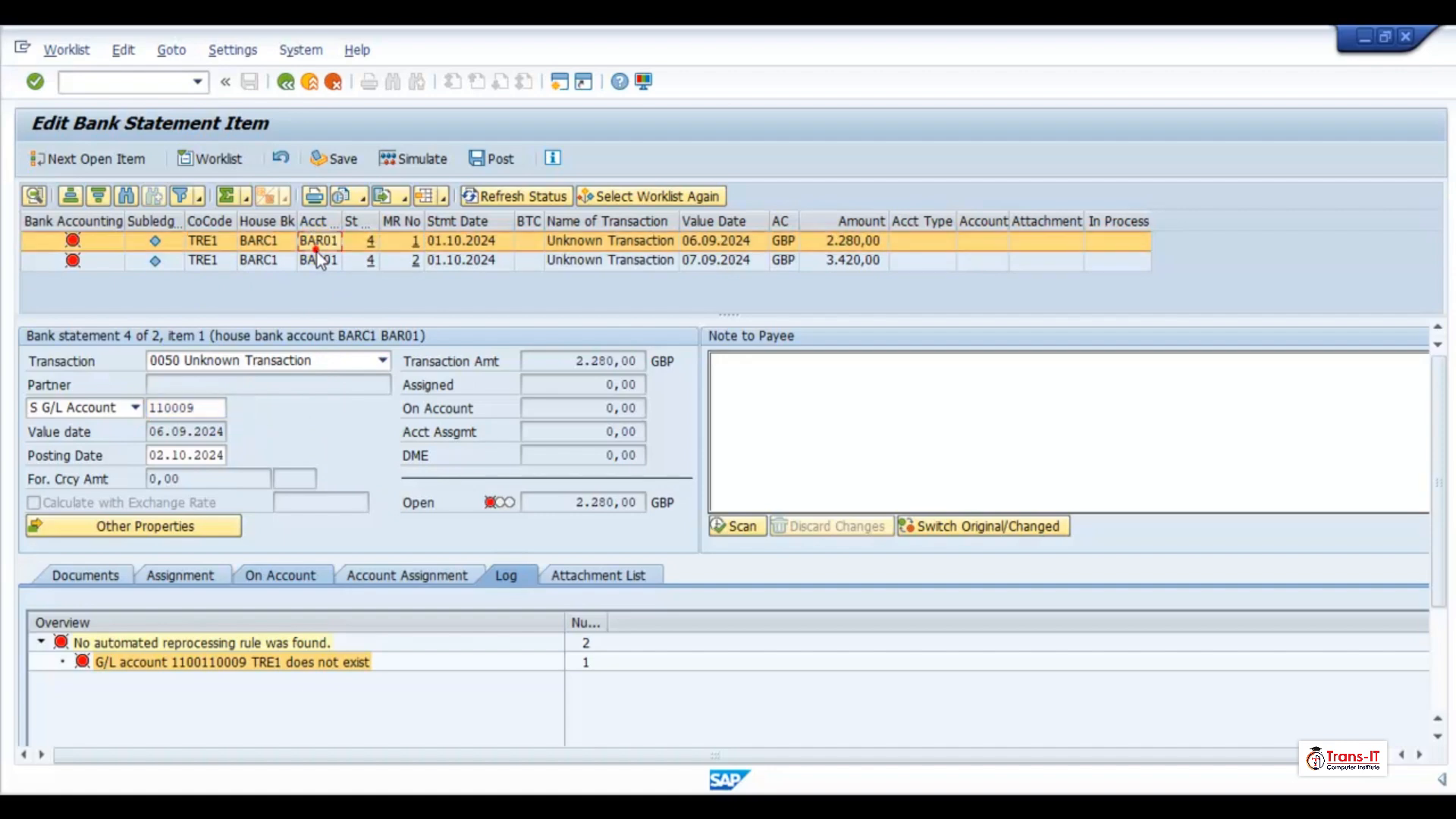
Step: Set the G/L account of the second statement item (07.09.2024) to 110009 and save the item
left_click(320, 264)
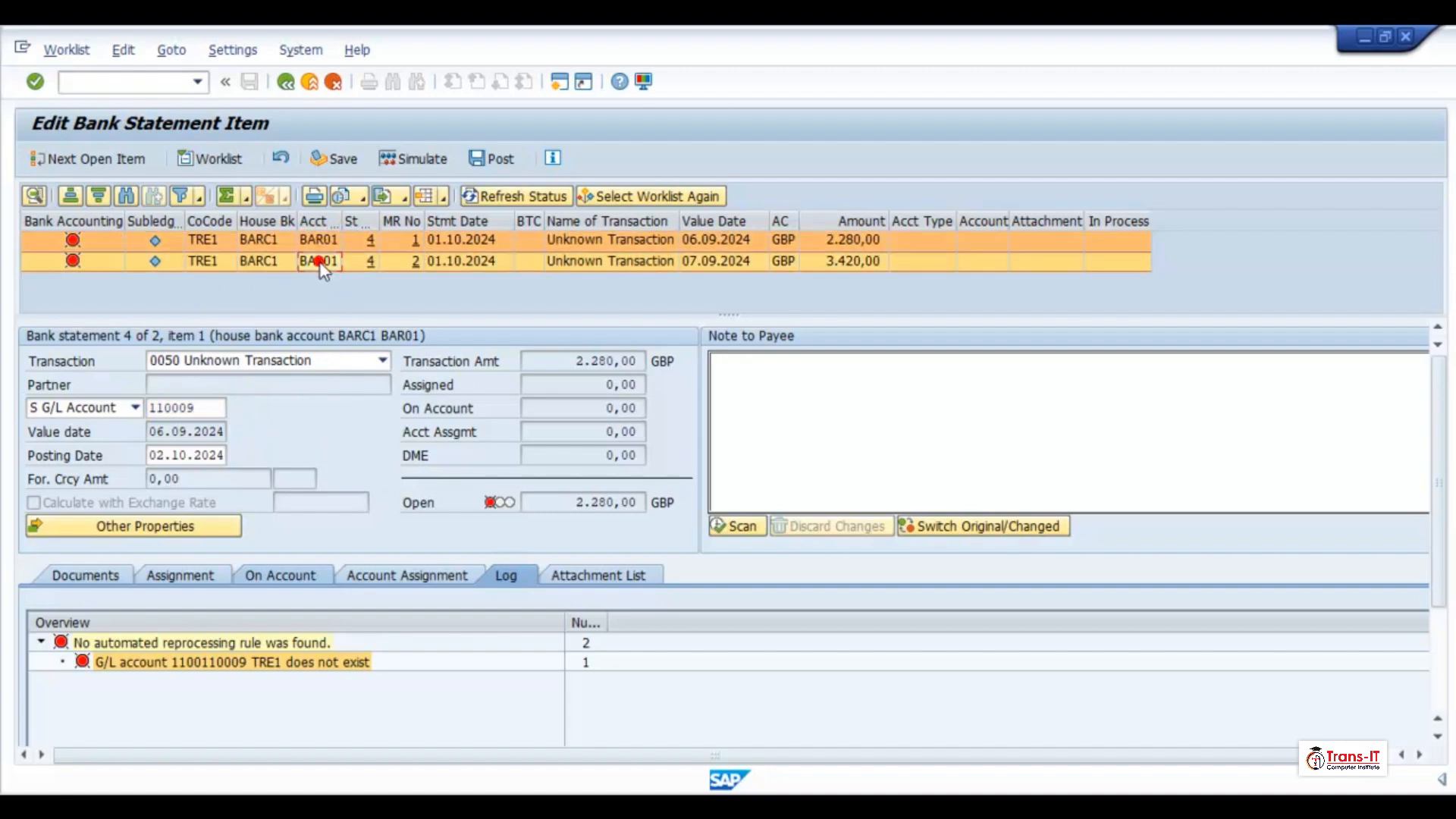
left_click(220, 408)
key("BackSpace")
key("BackSpace")
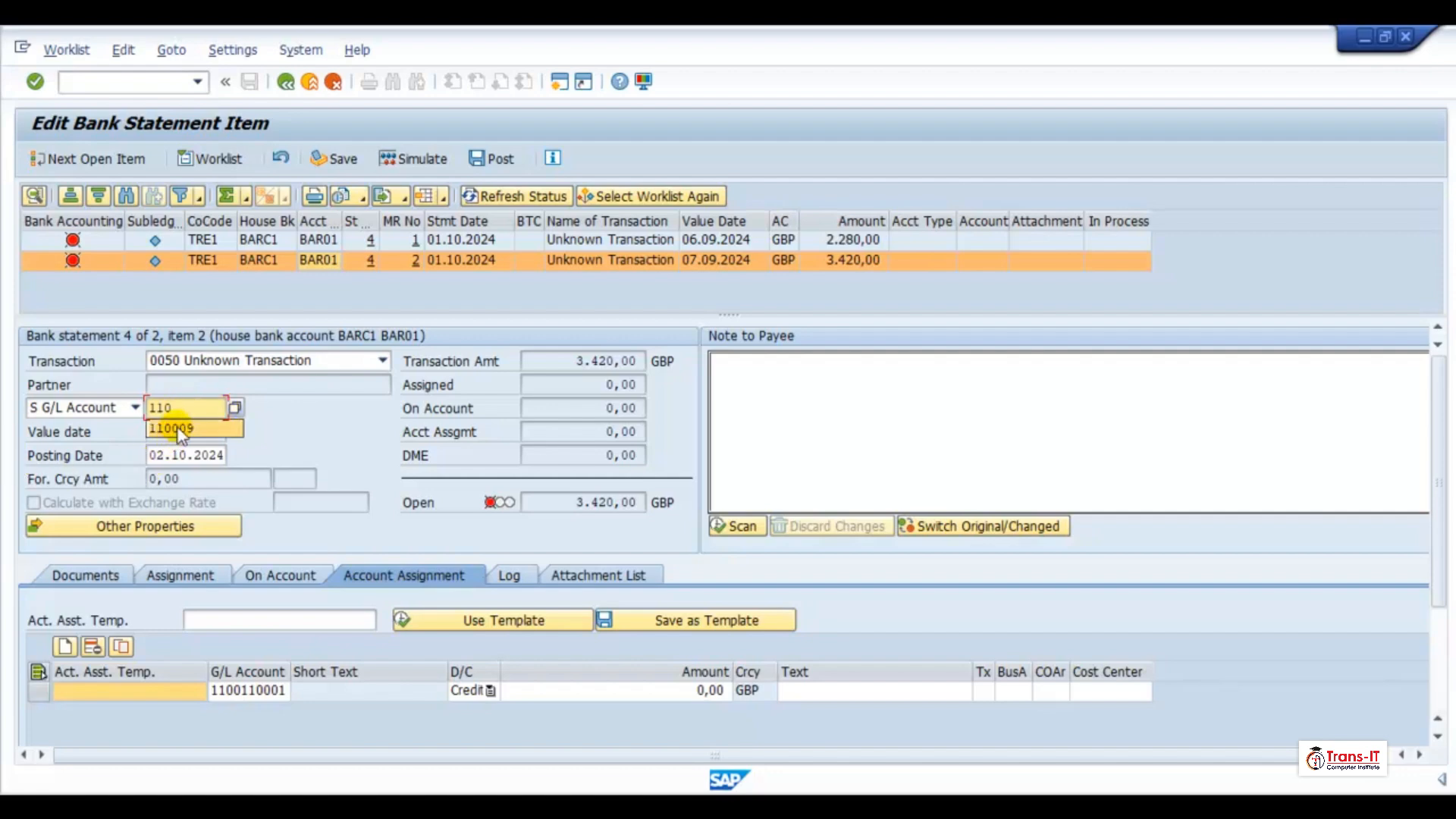
left_click(179, 430)
key("Return")
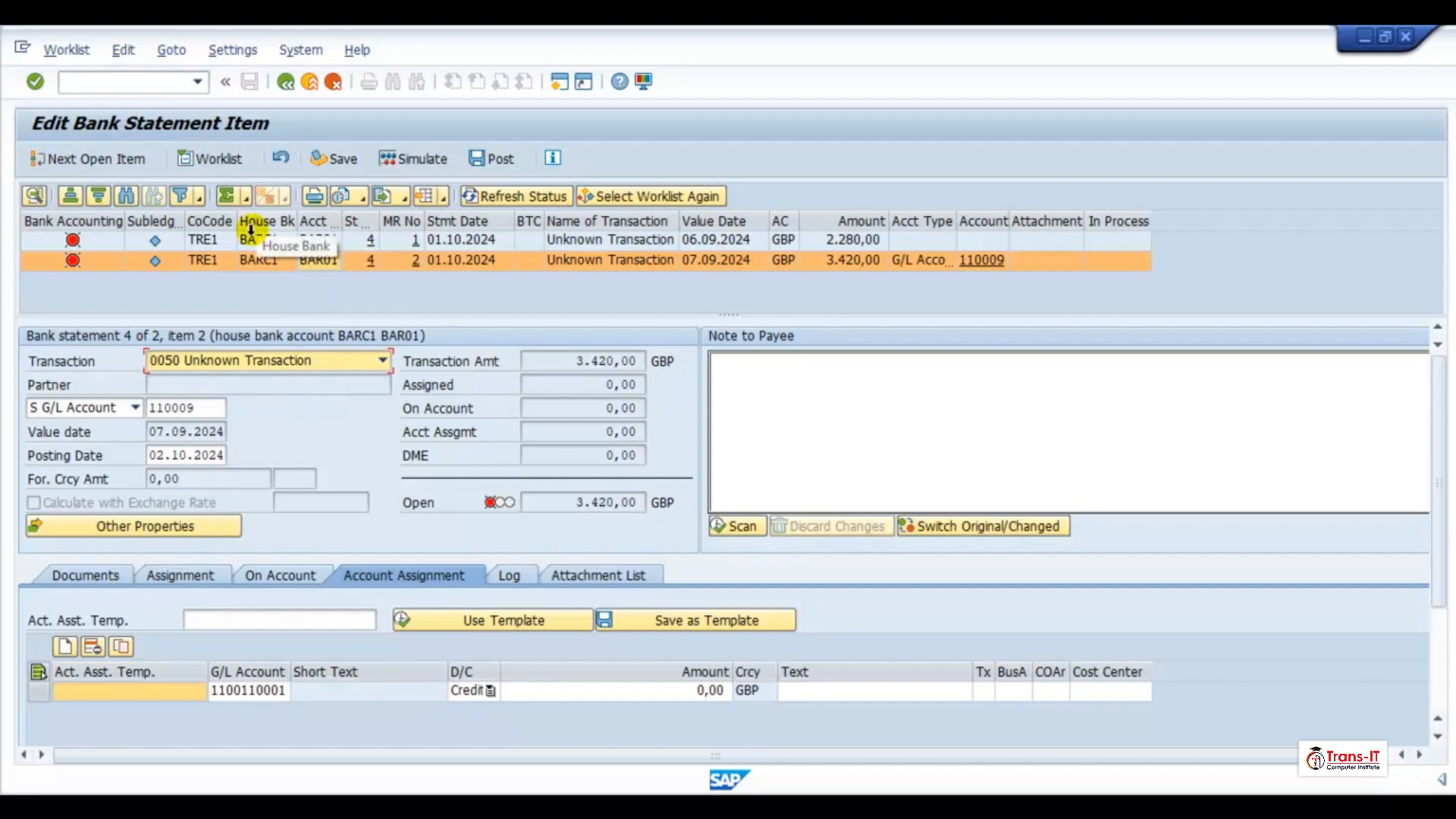
left_click(345, 160)
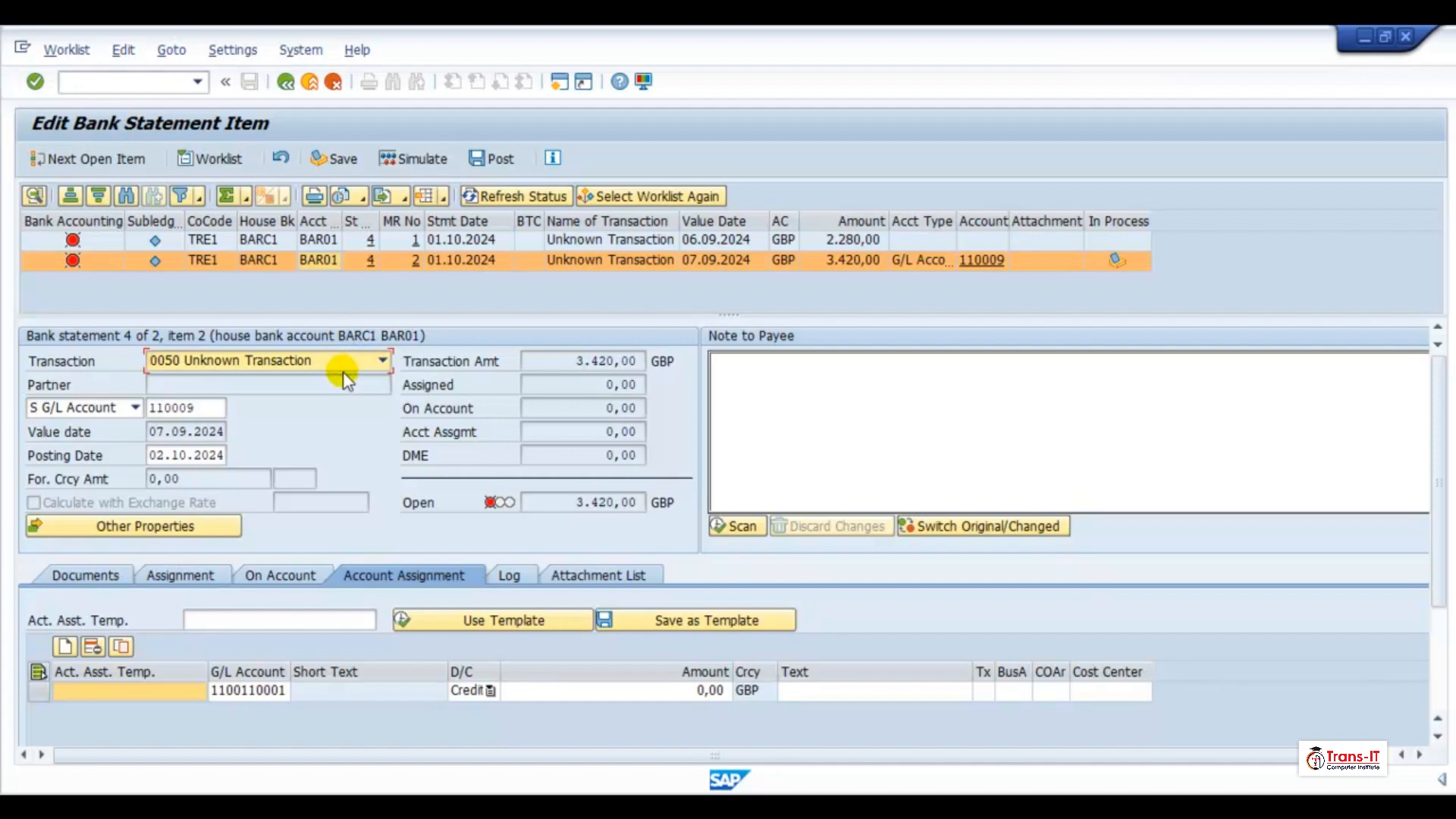
left_click(339, 161)
Step: Set the G/L account of the first statement item (06.09.2024) to 110009 and save the item
left_click(263, 239)
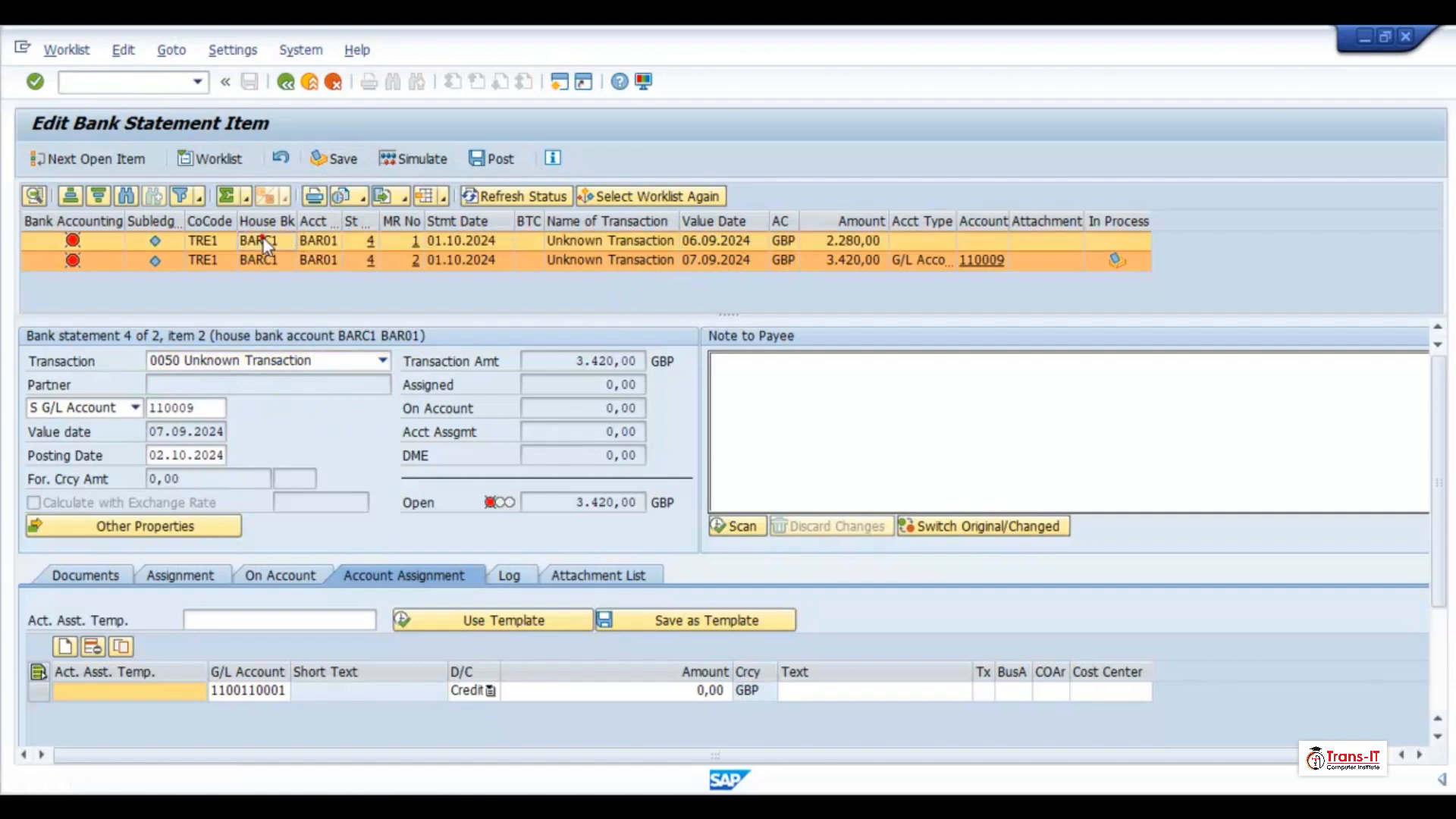
left_click(221, 409)
key("BackSpace")
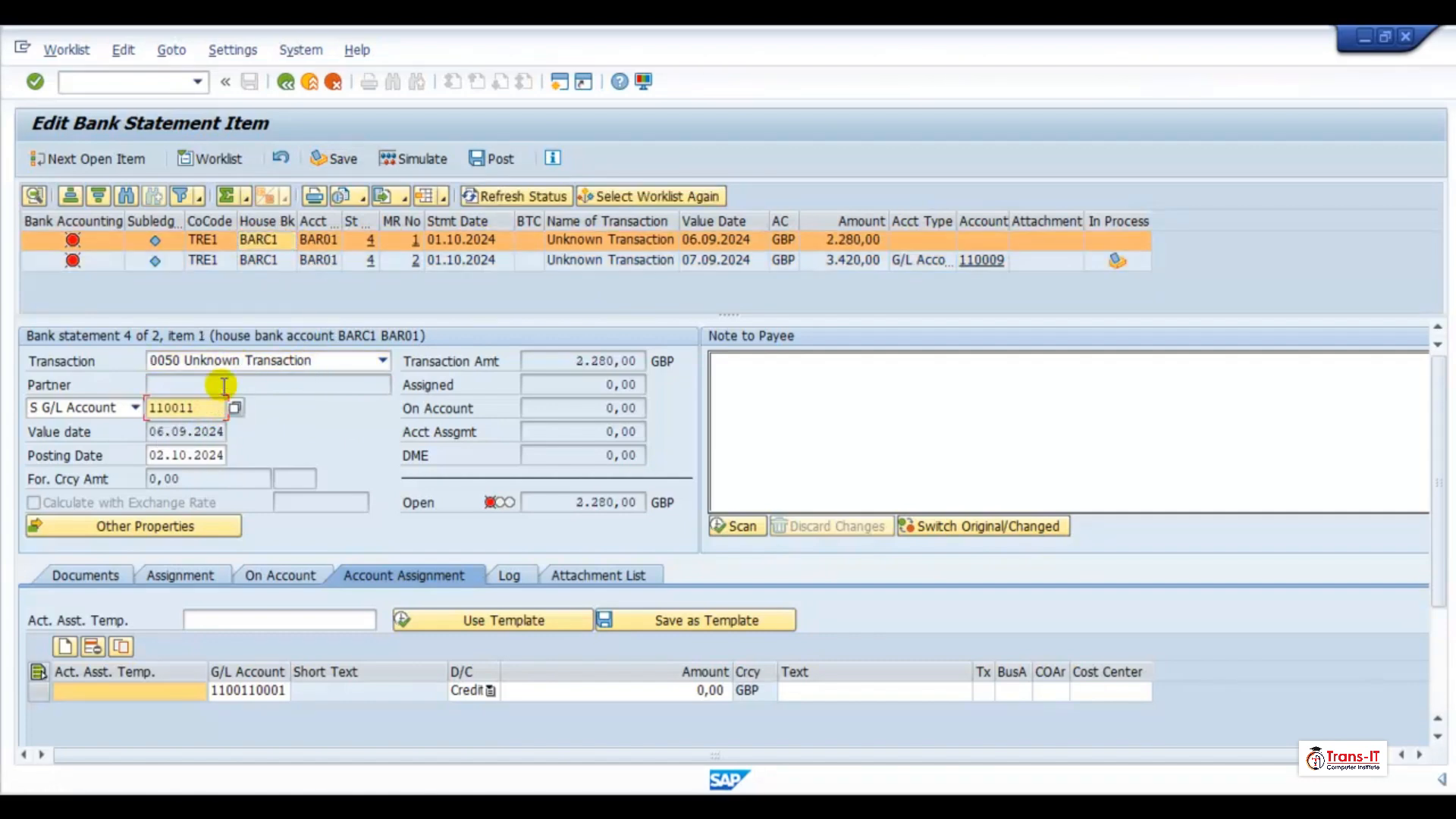
key("BackSpace")
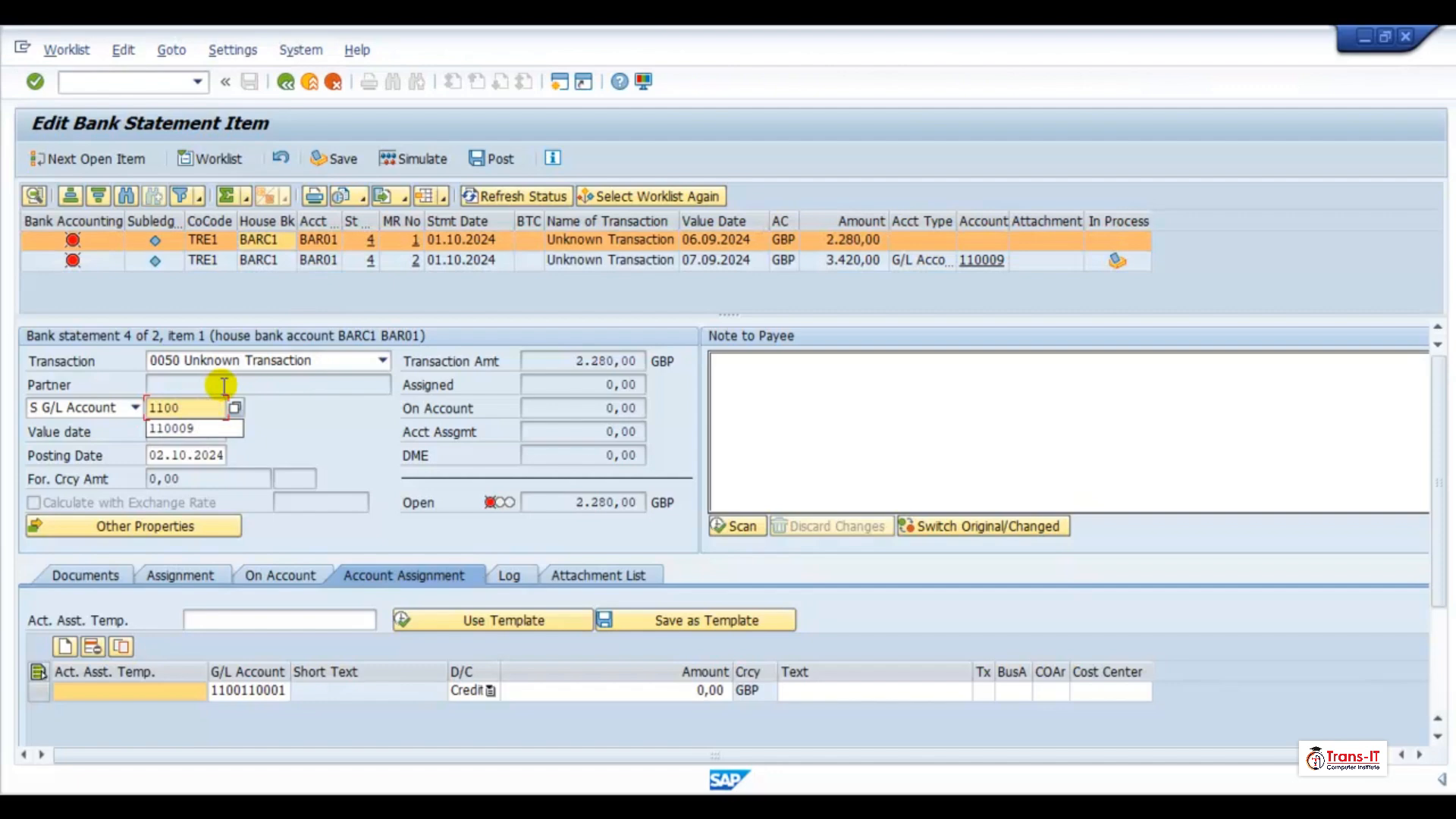
left_click(188, 429)
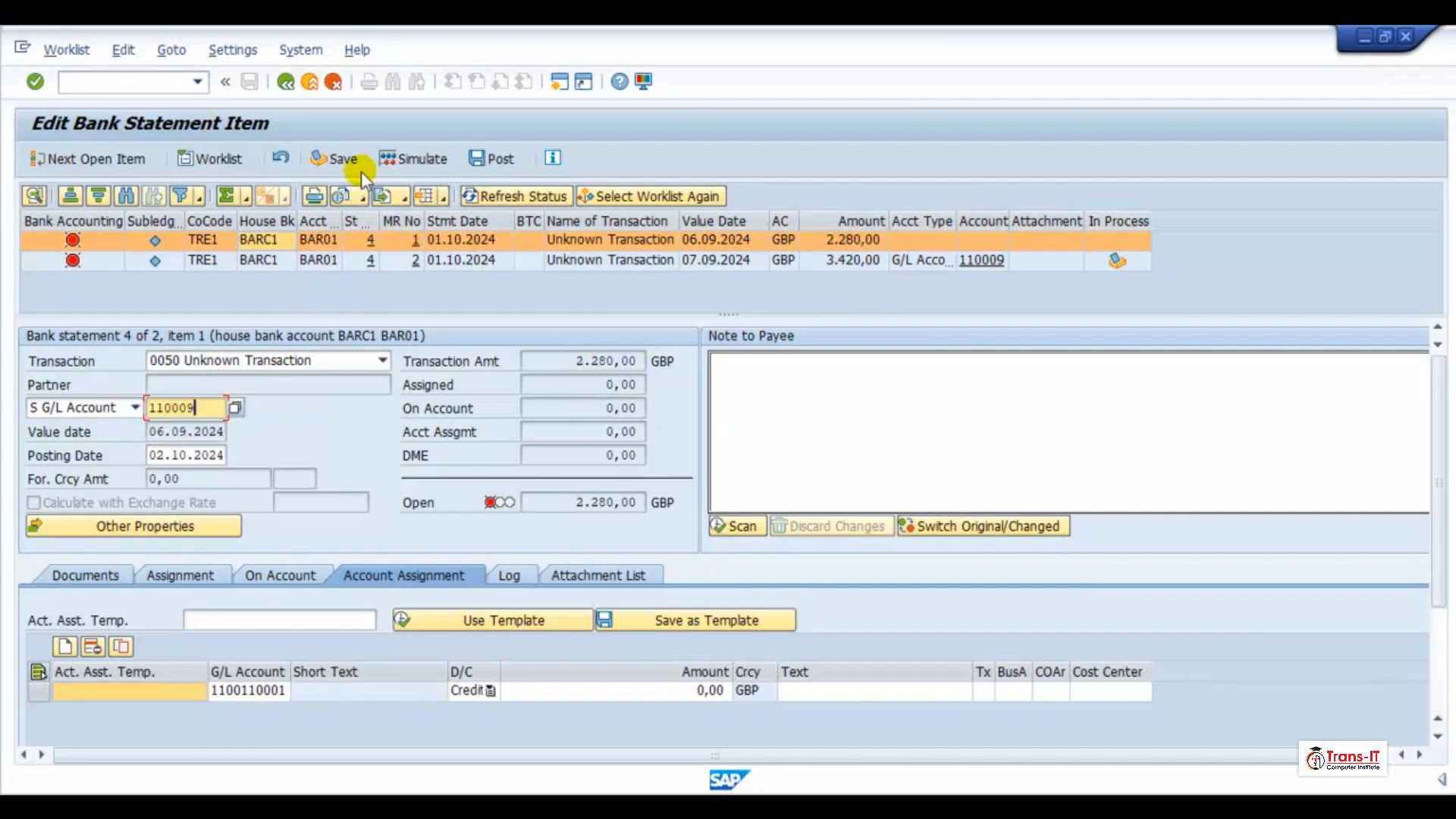
left_click(339, 159)
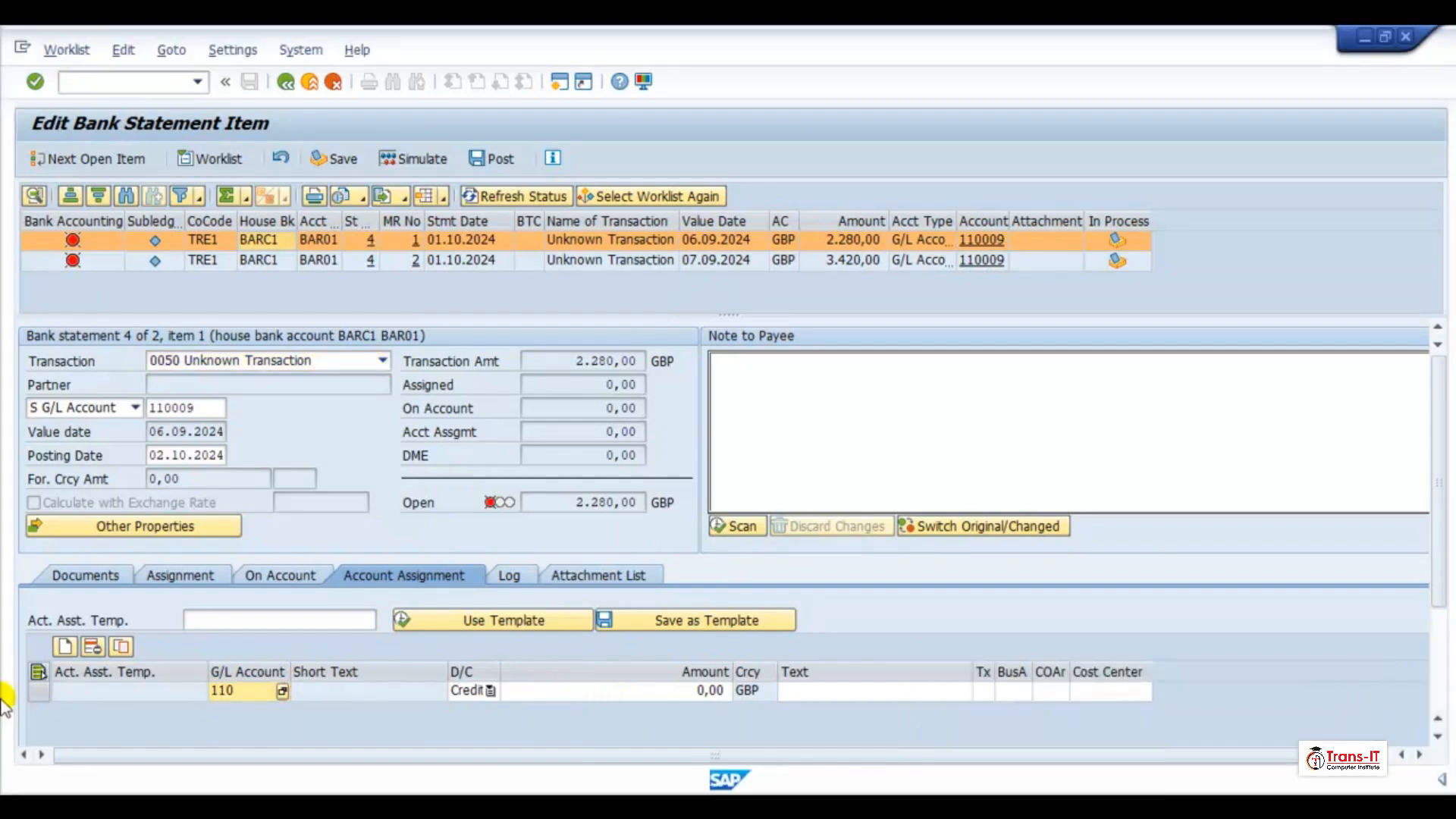
Step: Set the G/L account in the first item's account assignment line to 110009 and save
type("009")
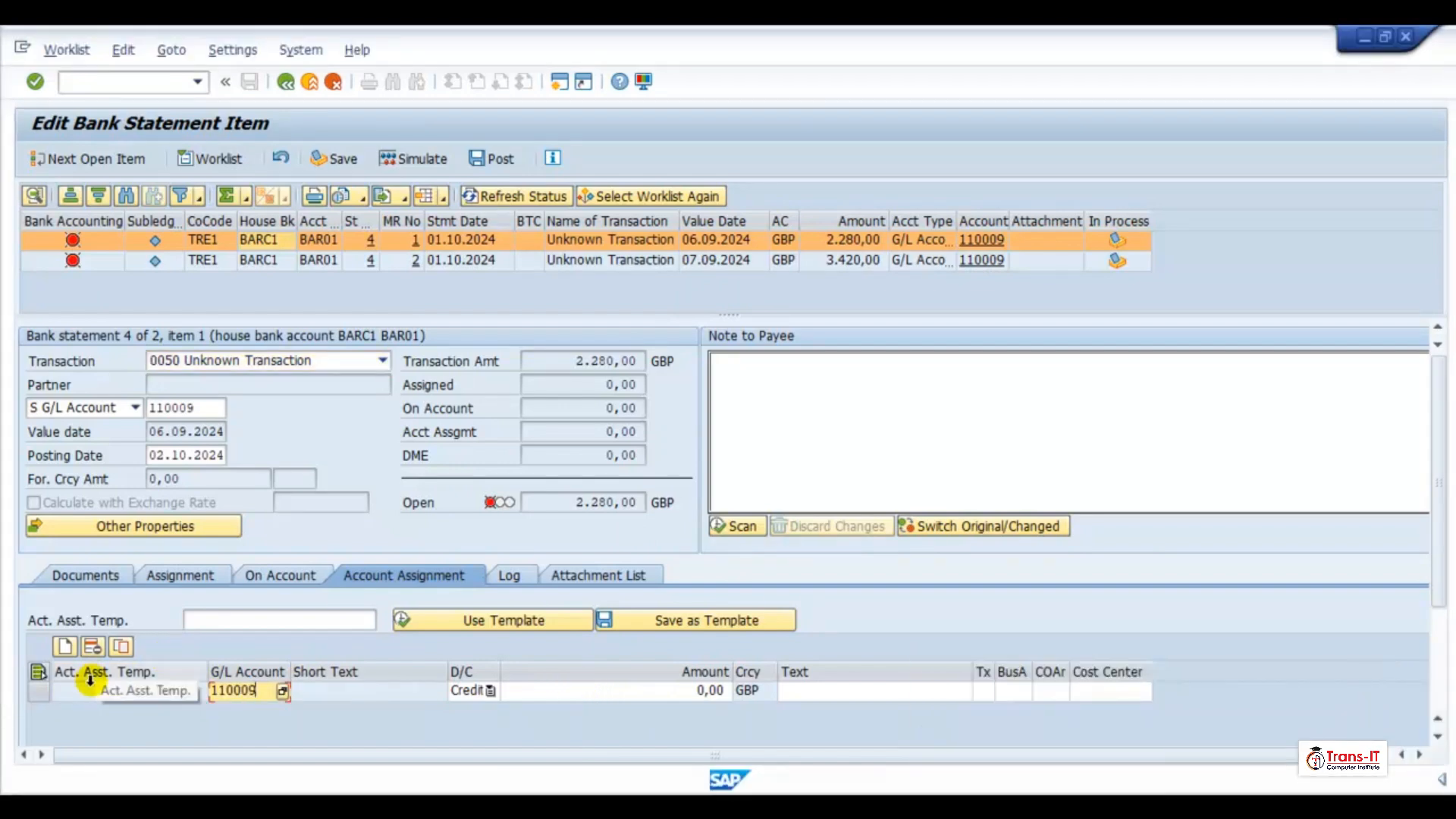
key("Return")
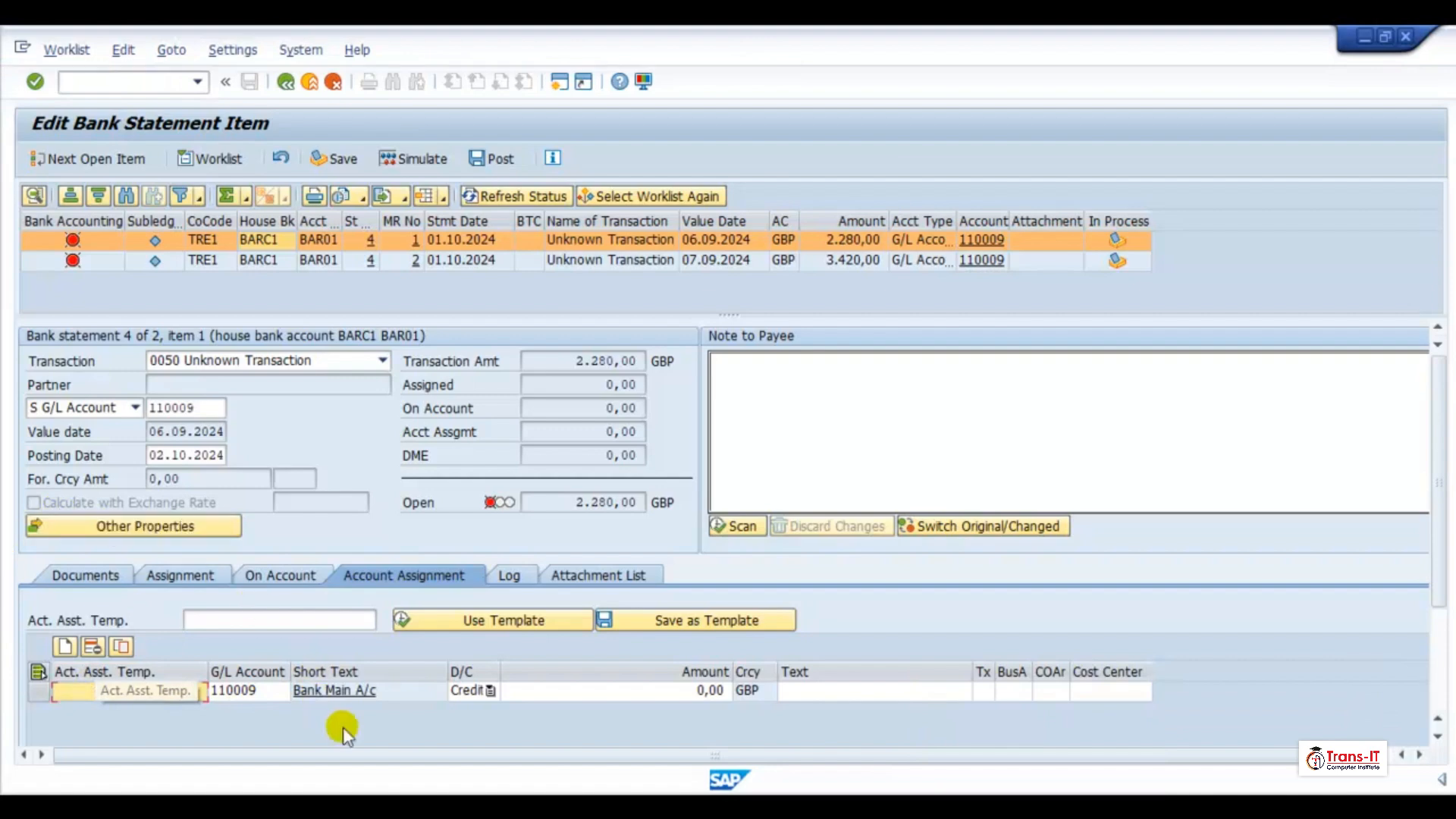
left_click(350, 162)
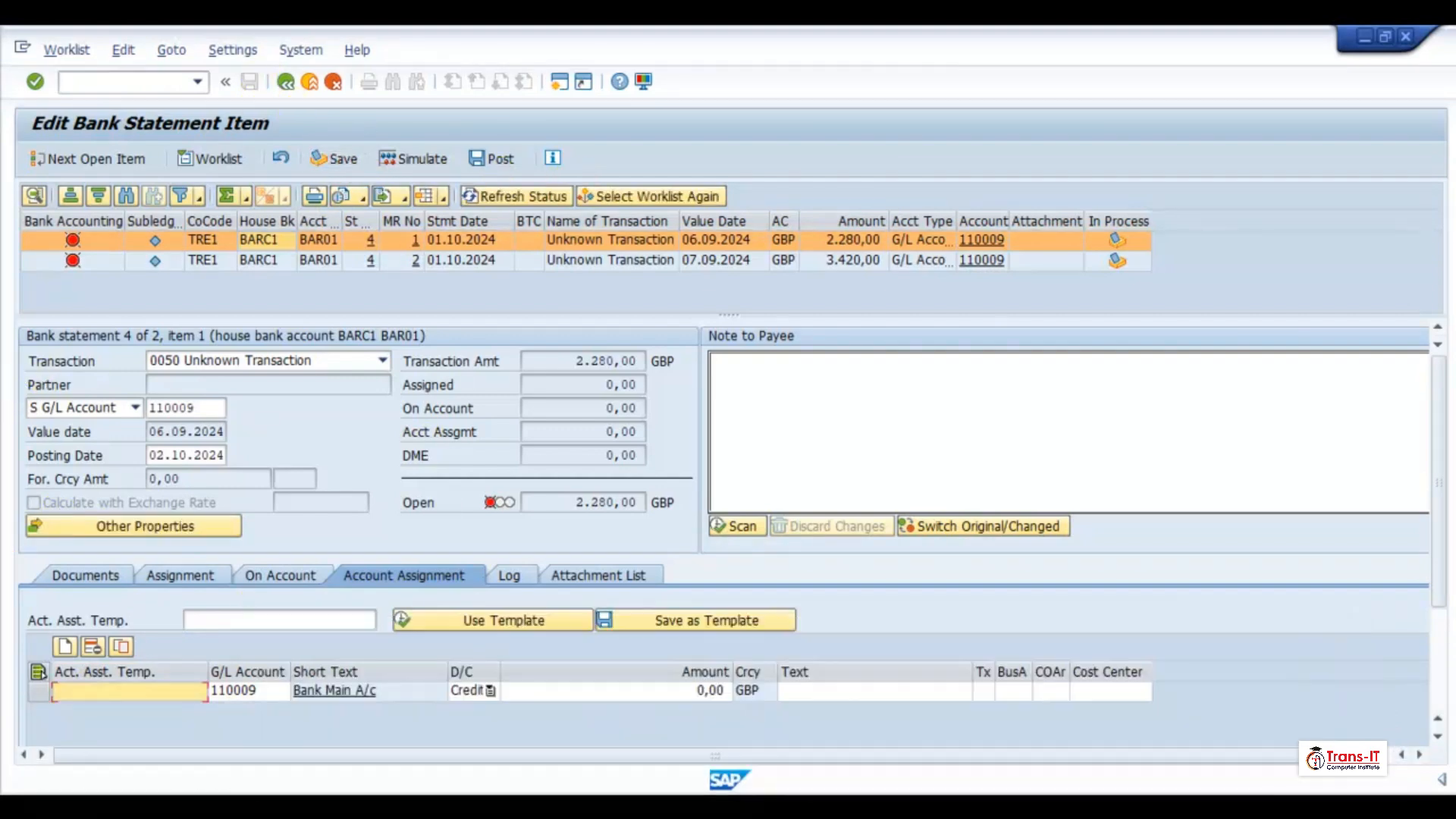
Step: Return from the posting statistics to the manual bank statement header and try to save statement 4 again
left_click(796, 805)
left_click(601, 720)
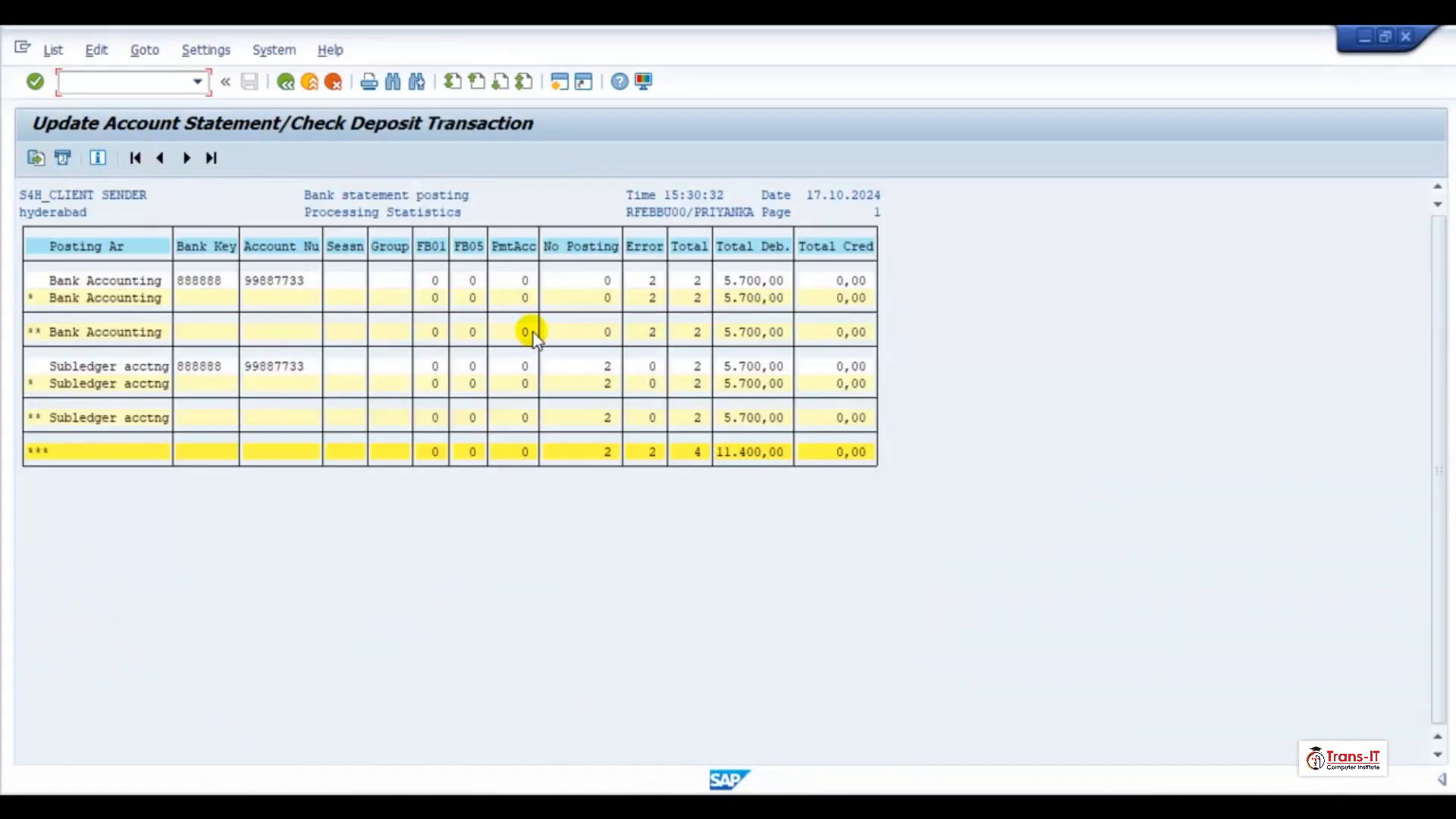
left_click(287, 82)
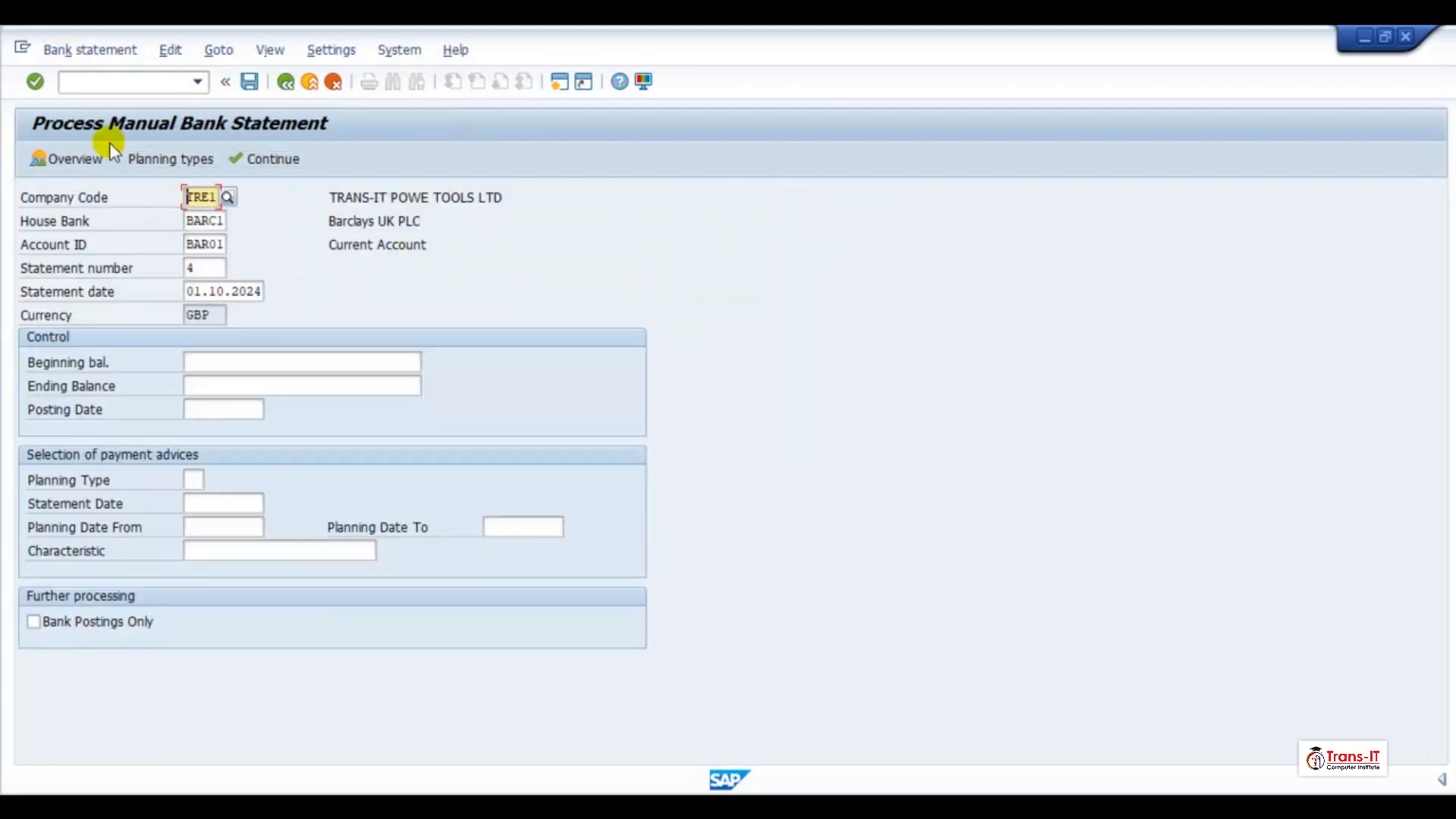
left_click(249, 82)
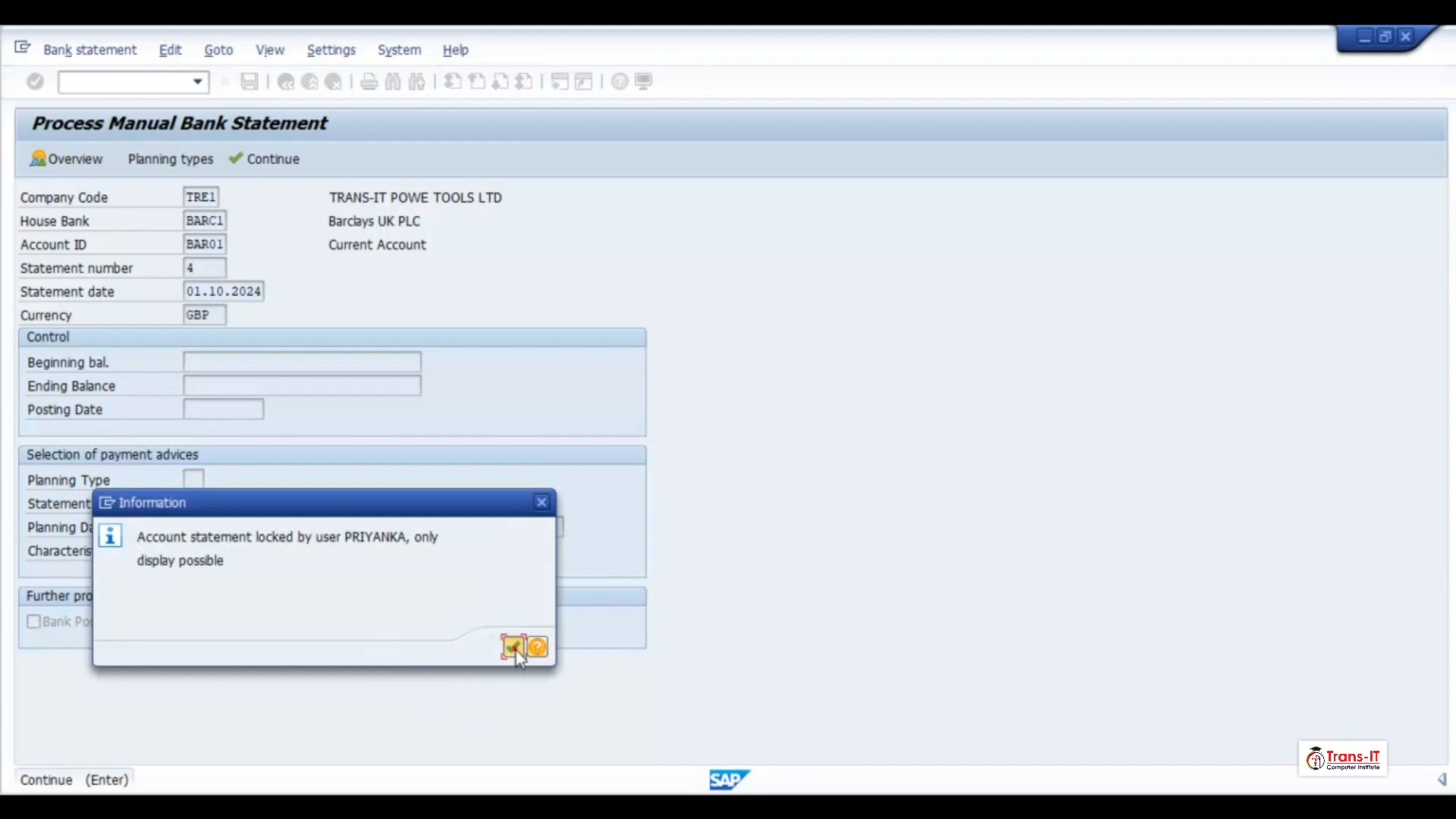
left_click(513, 647)
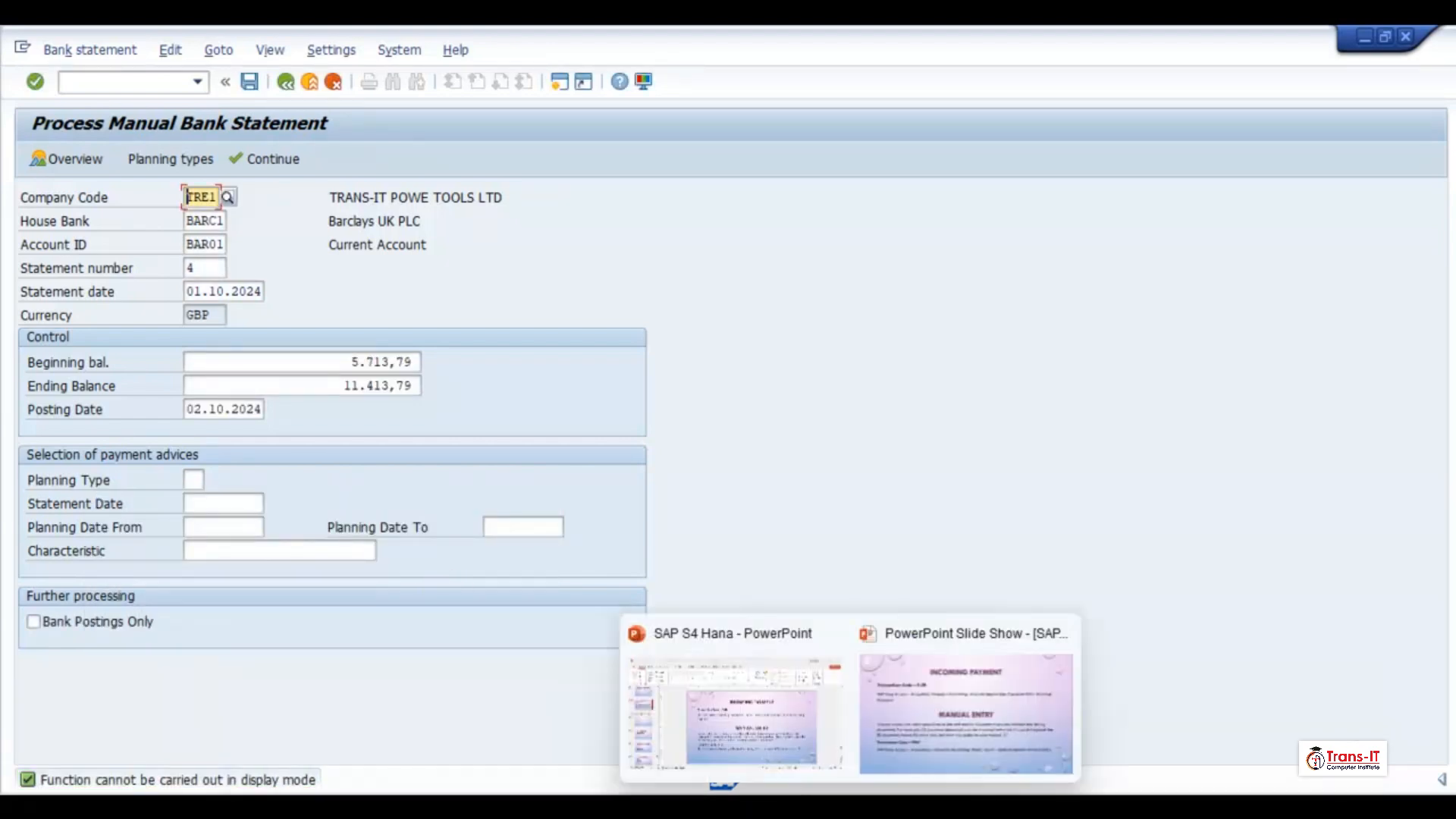
Step: Switch to the session with the statement item postprocessing and exit it
mouse_move(803, 807)
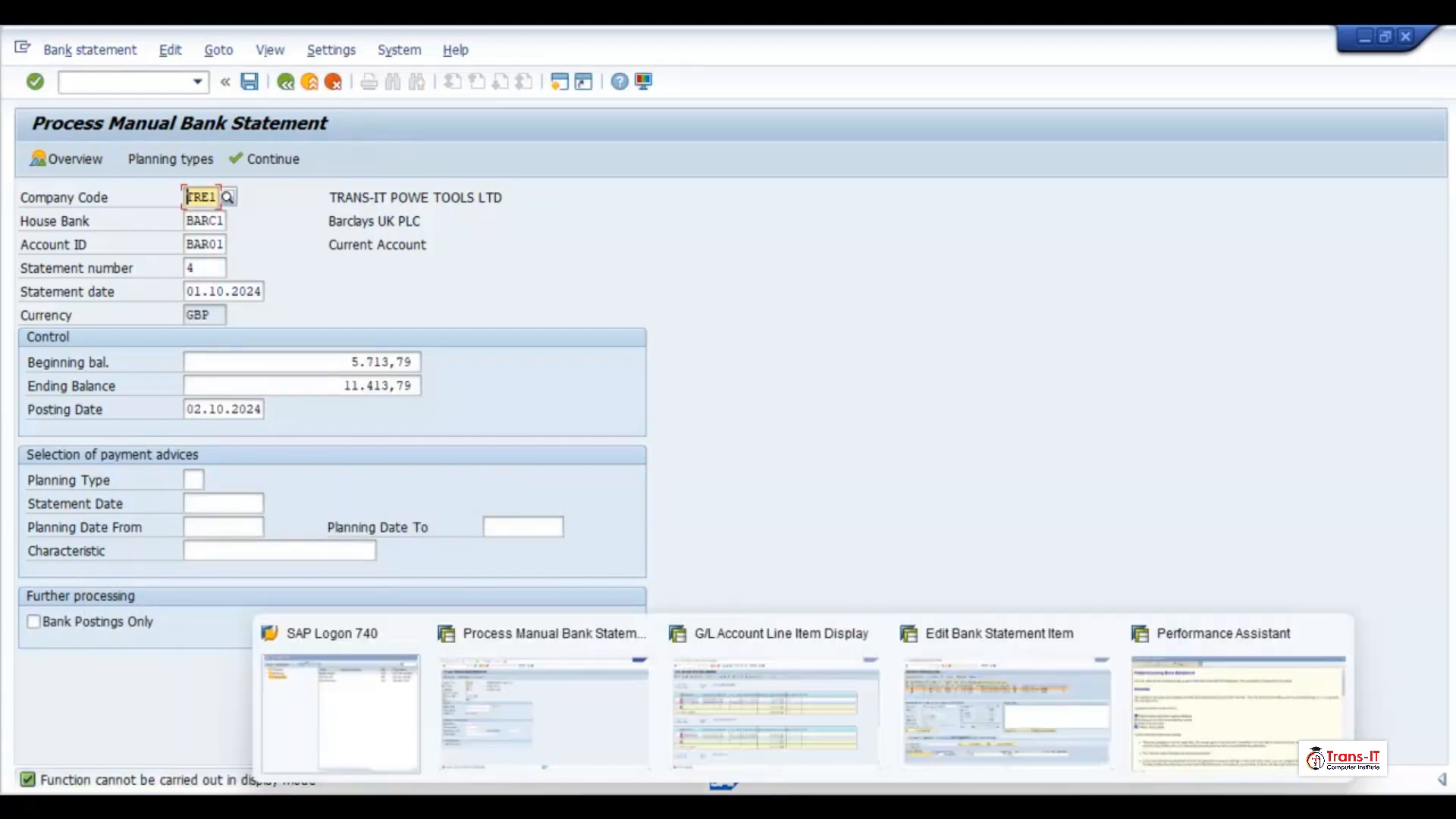
left_click(931, 702)
left_click(309, 81)
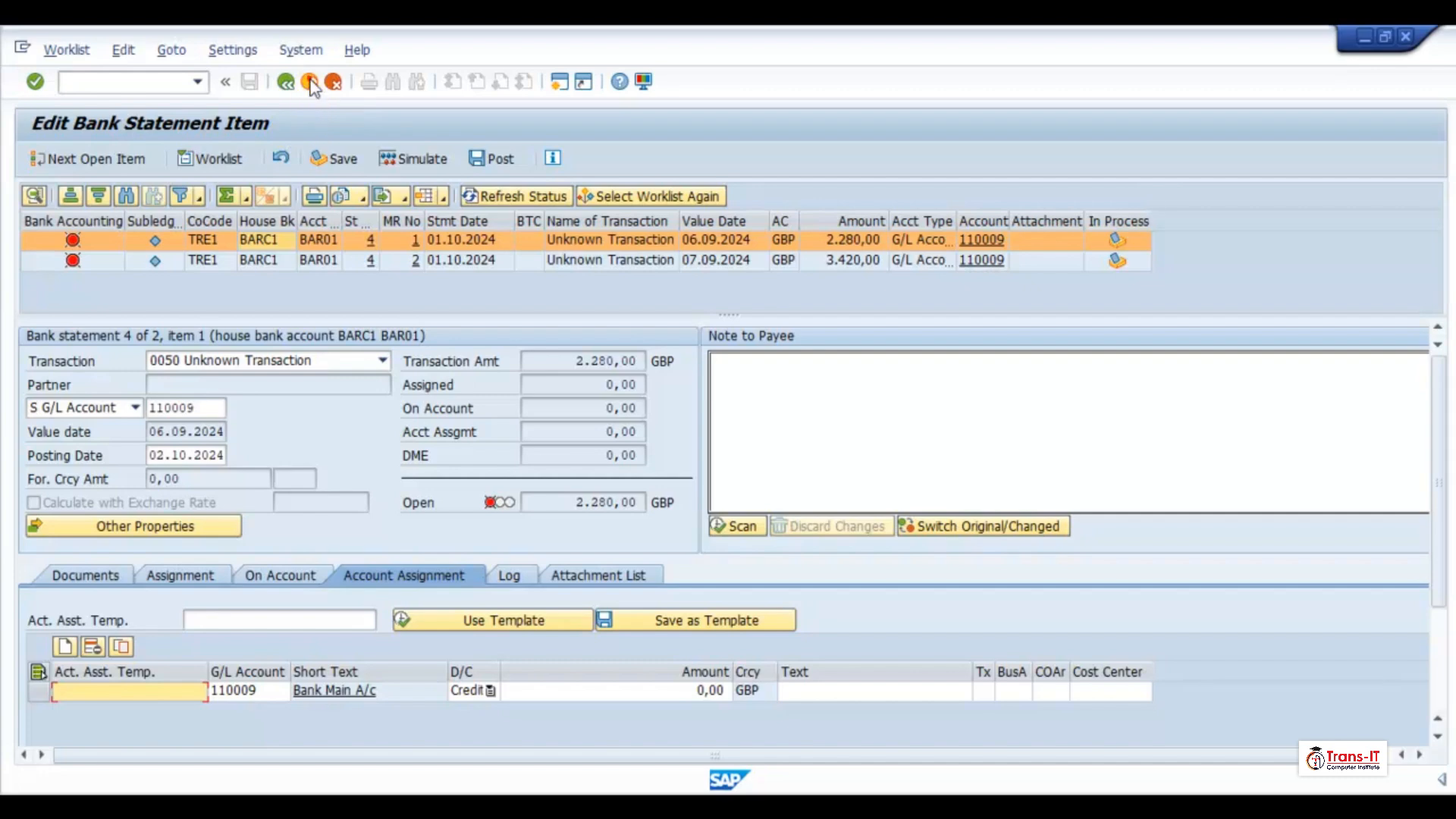
Step: Return to the manual bank statement, save statement 4 again, and start transaction FEBAN in a new session
key("F3")
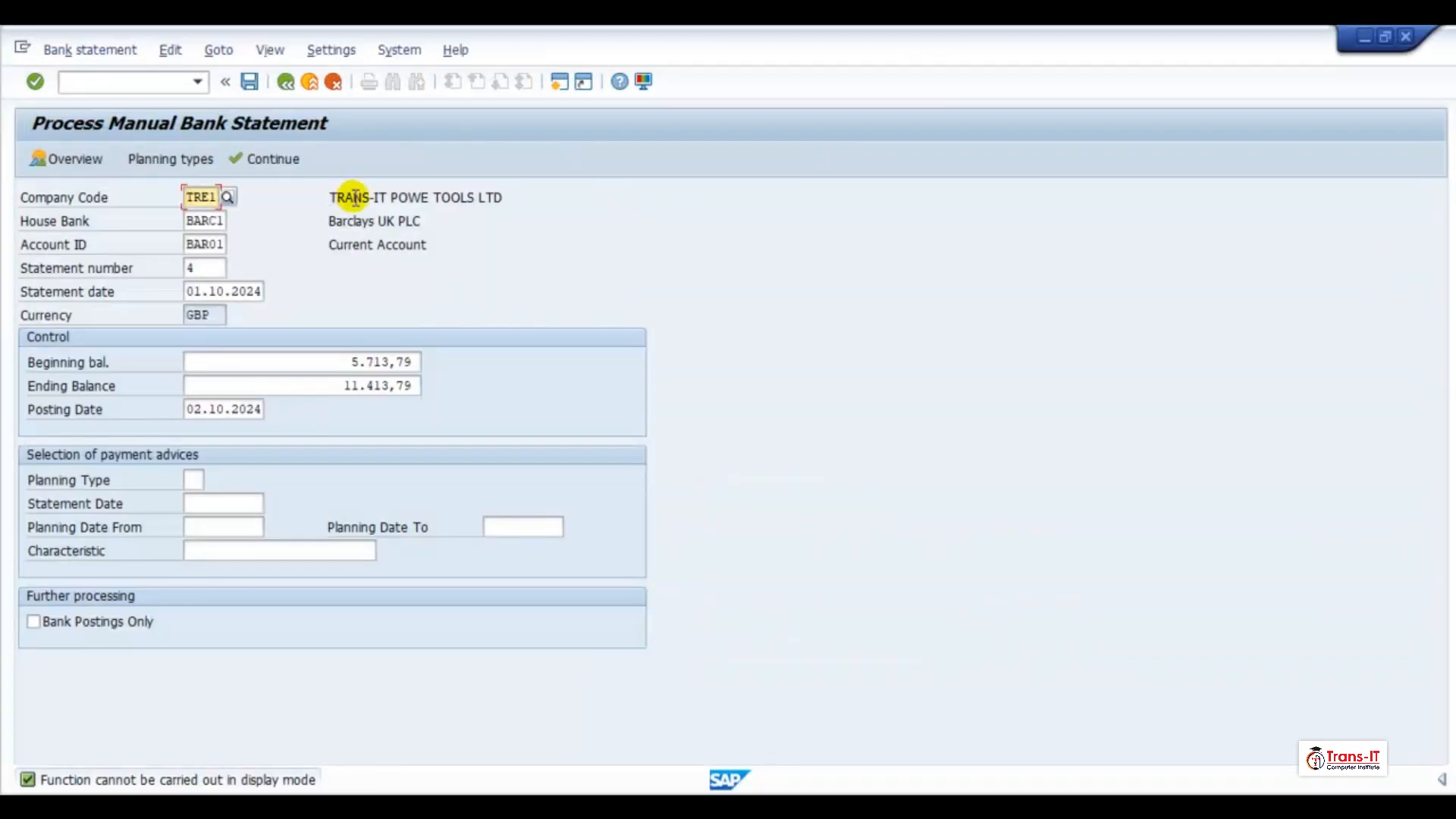
left_click(254, 84)
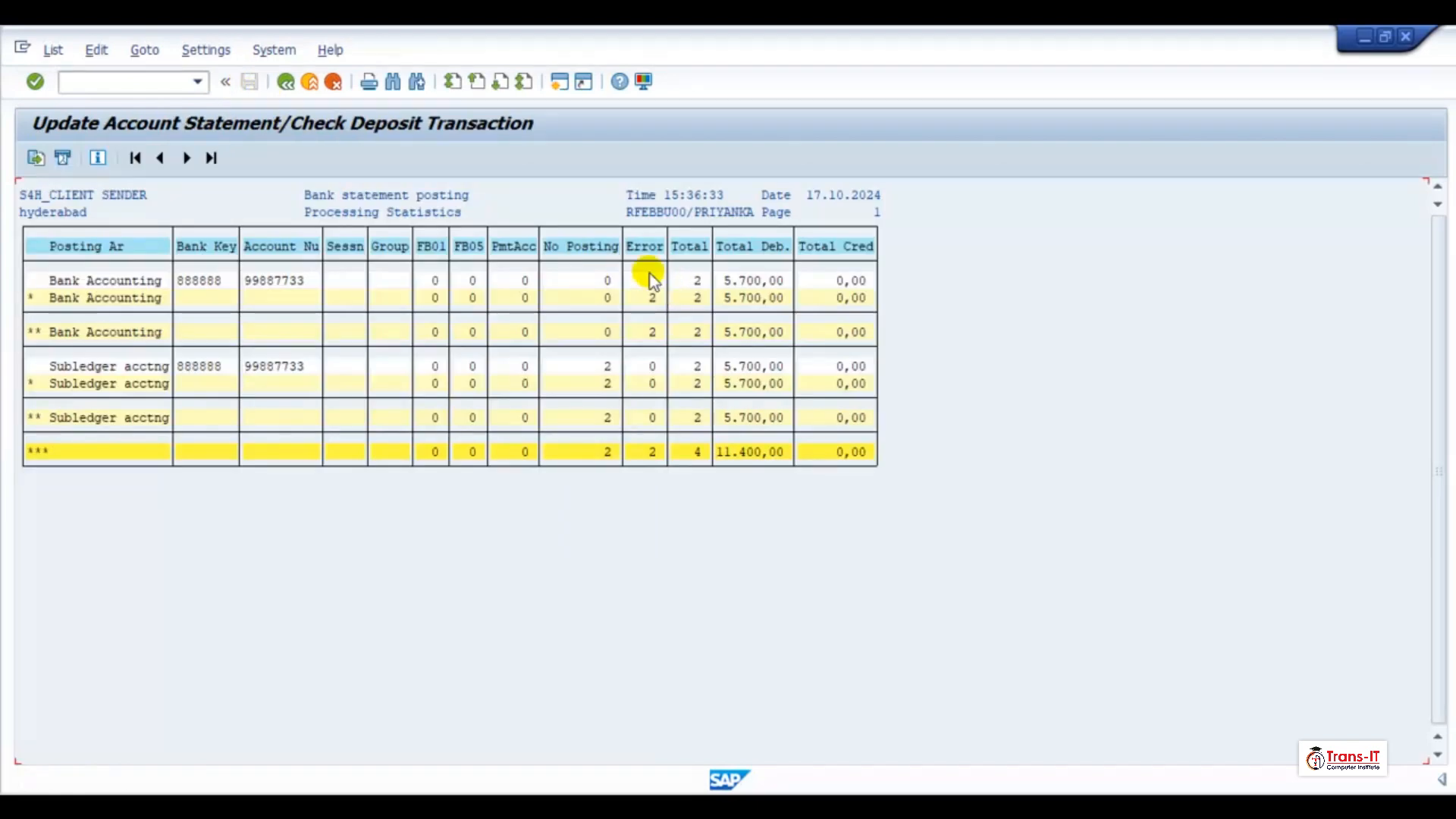
left_click(559, 83)
left_click(285, 81)
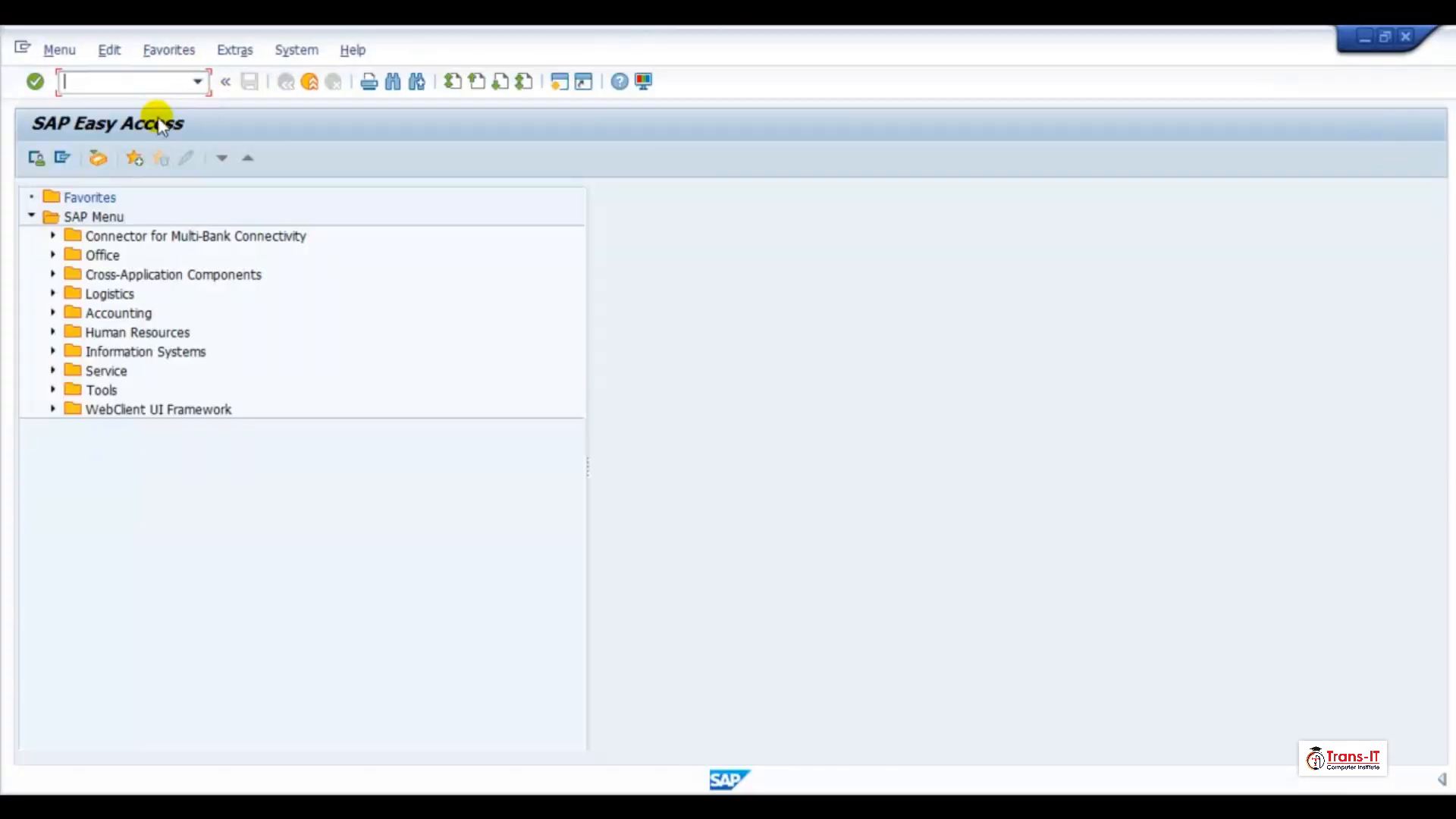
type("feban")
key("Return")
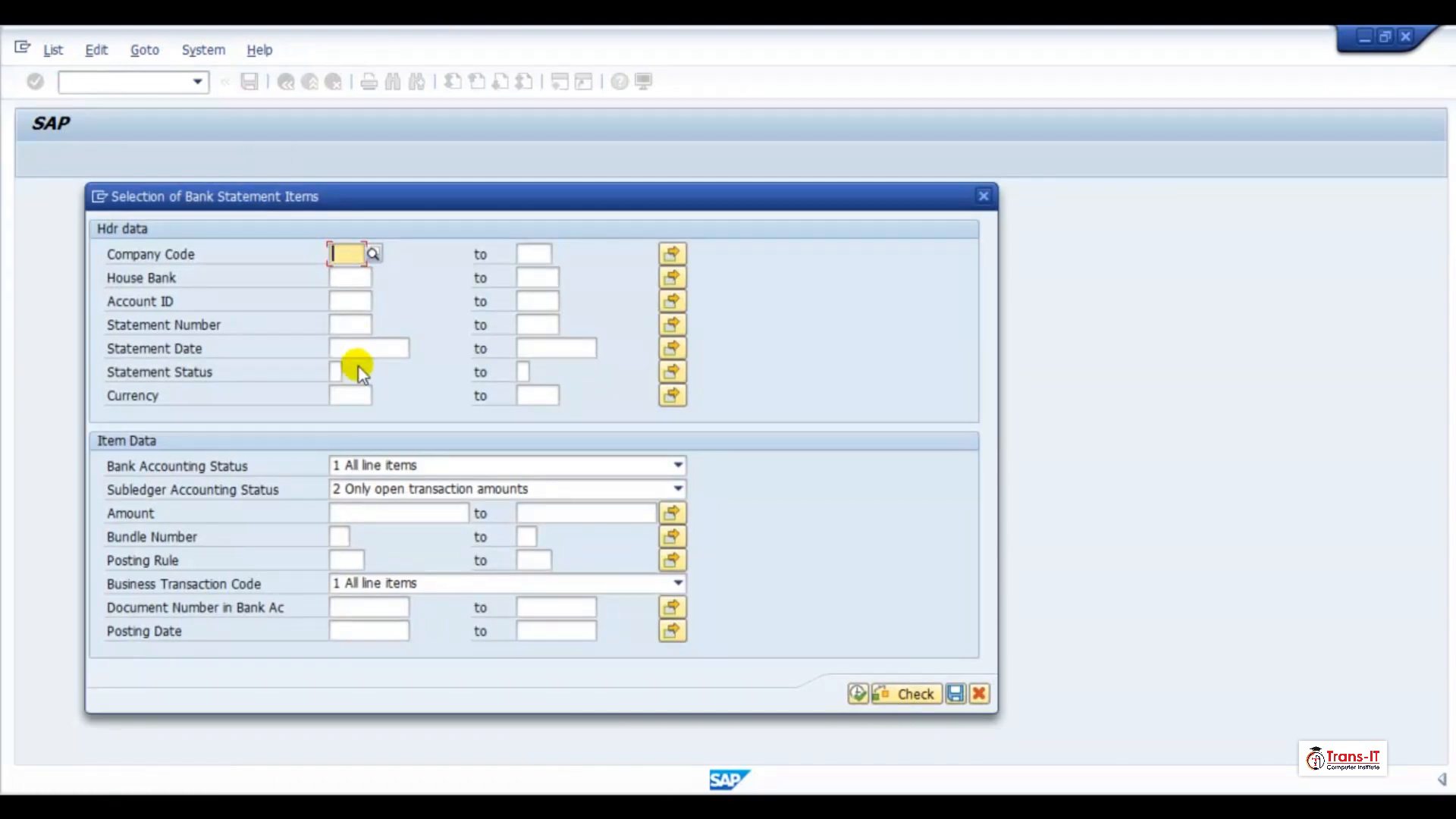
Step: Restrict the bank statement item selection to company code TRE1 and house bank BARC1
type("TRE1")
left_click(356, 298)
left_click(353, 278)
type("b")
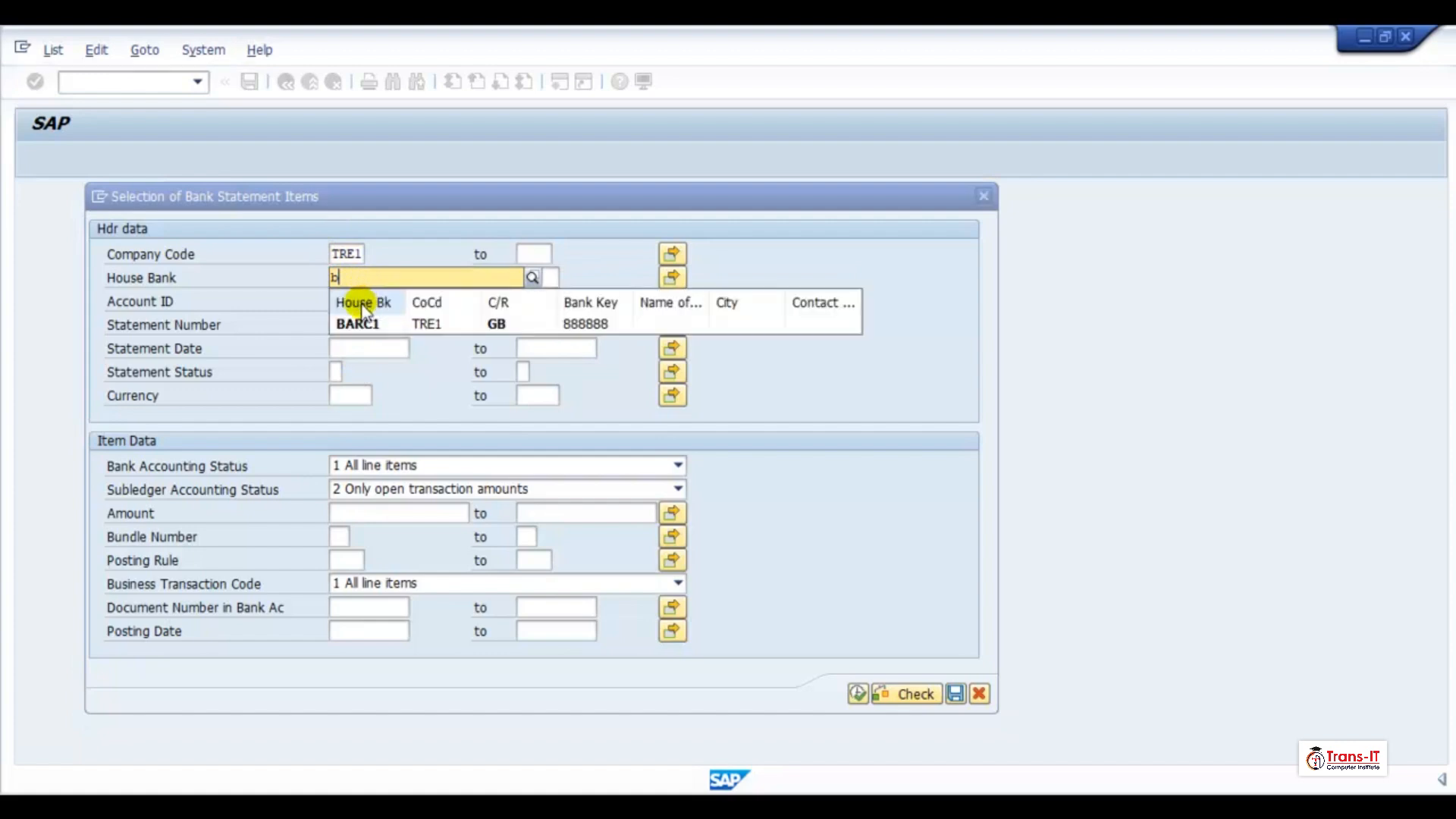
left_click(360, 323)
left_click(354, 302)
left_click(353, 278)
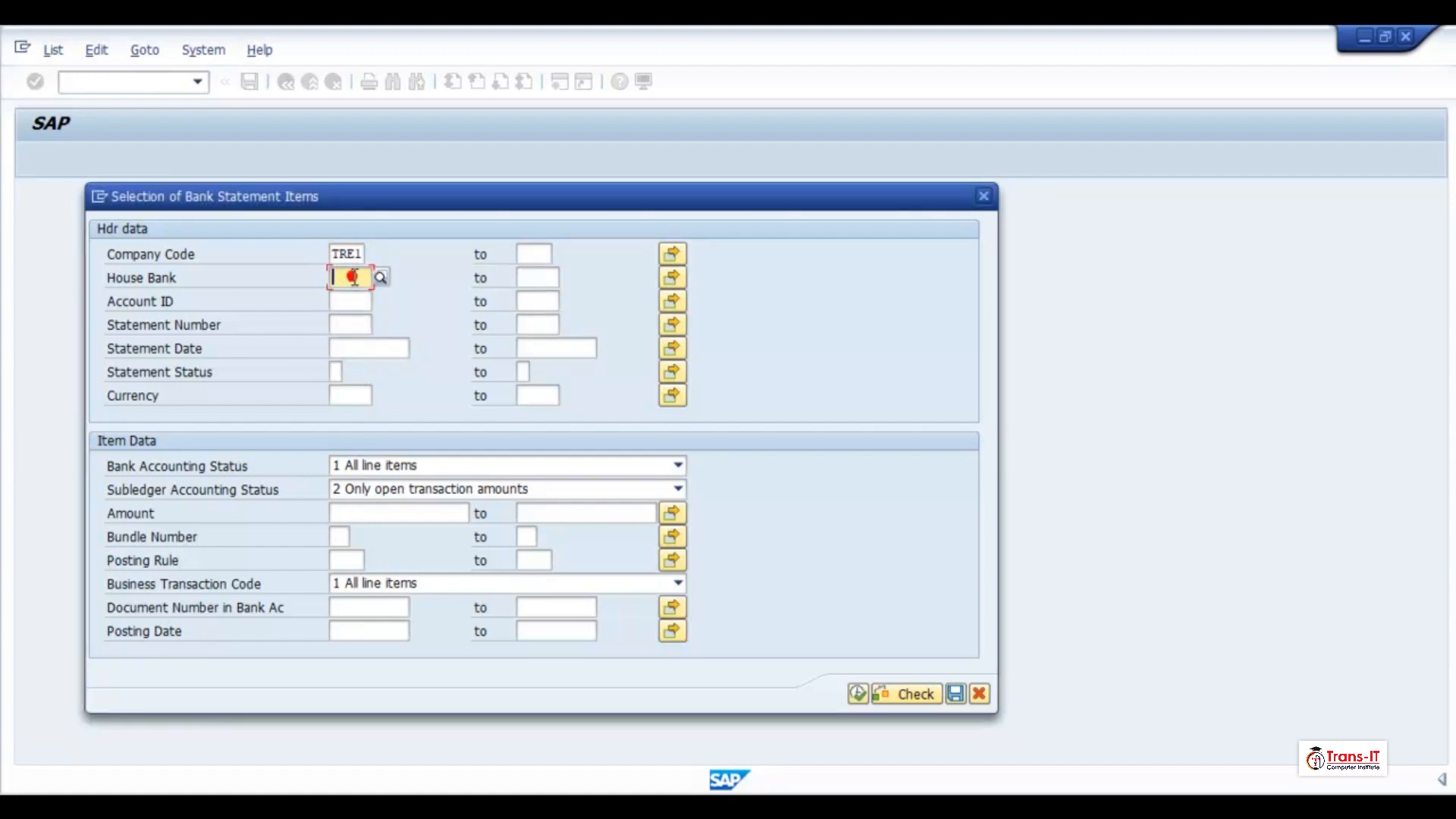
type("b")
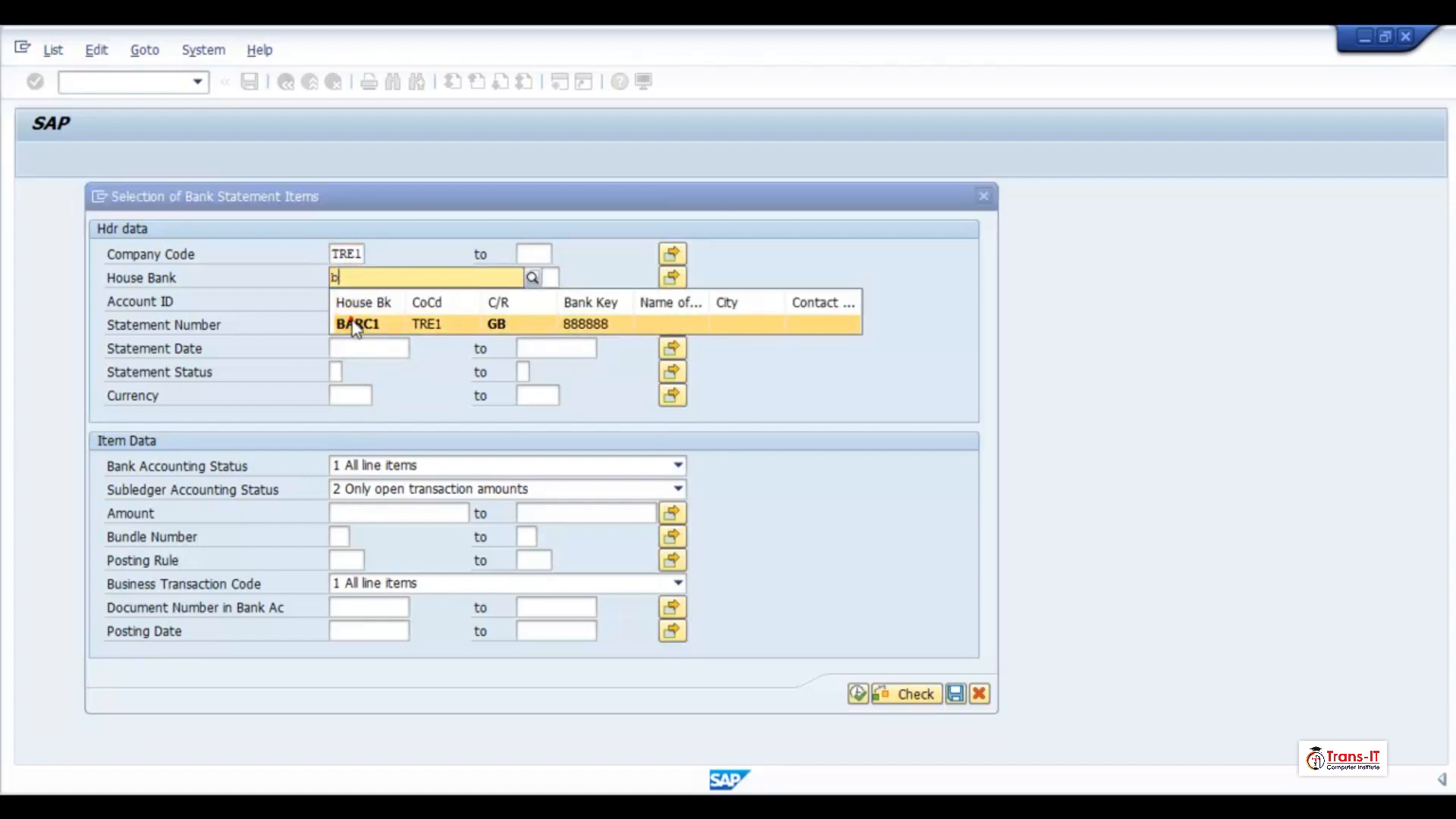
left_click(357, 325)
Step: Set the selection's account ID to BAR01, statement number to 4 and statement date to 01.10.2024
left_click(353, 302)
type("b")
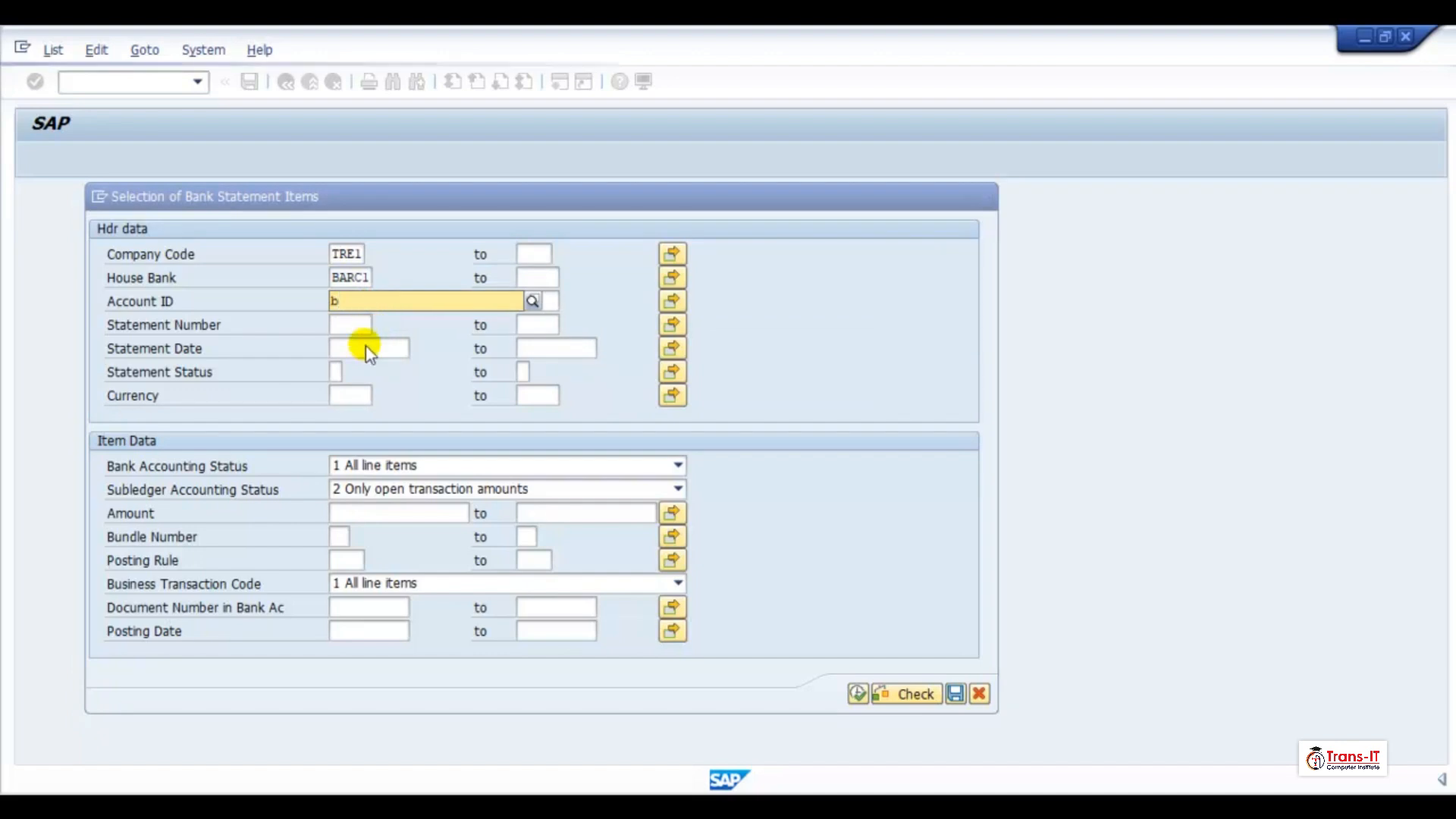
left_click(366, 347)
left_click(355, 324)
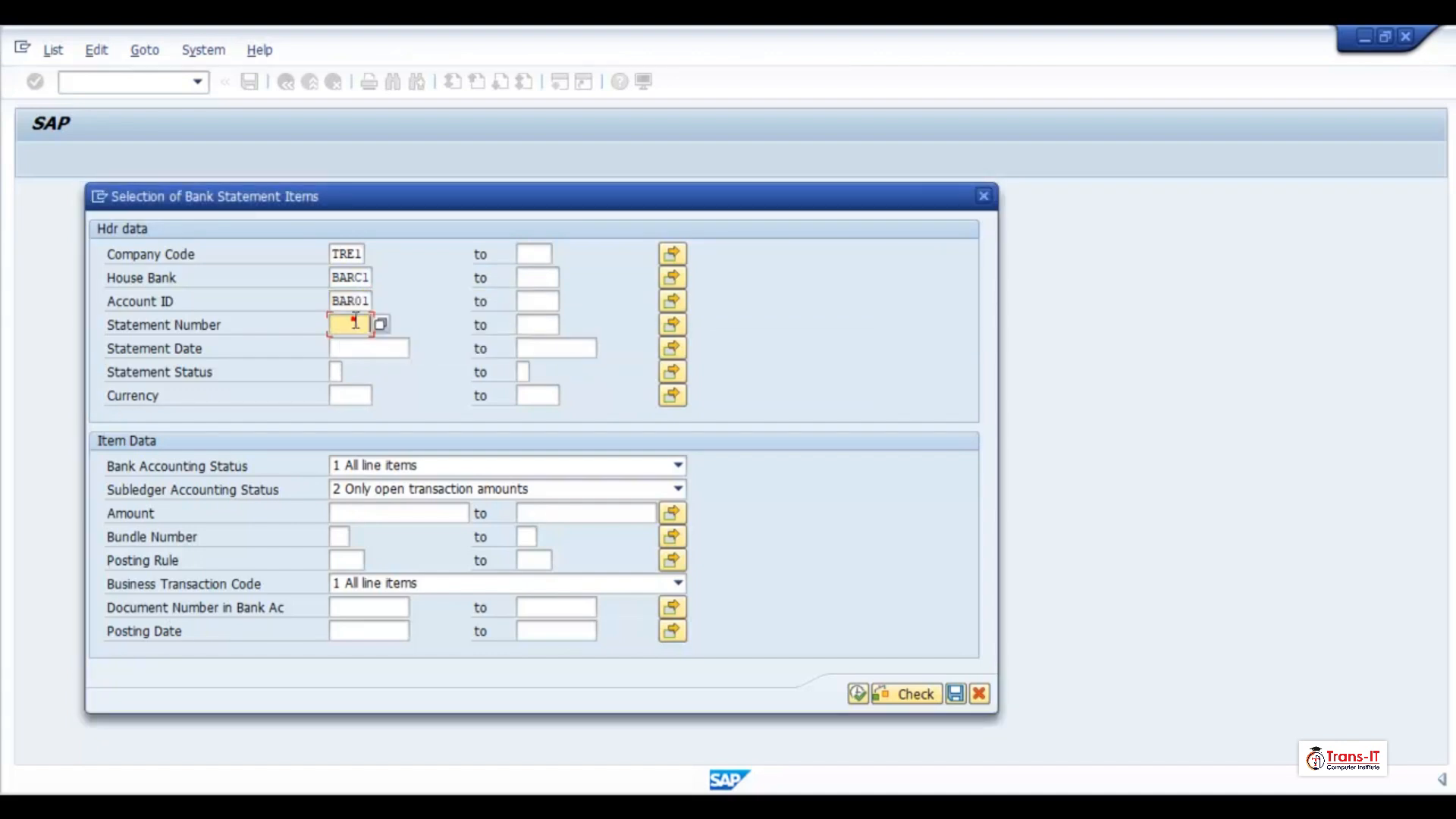
type("4")
left_click(354, 348)
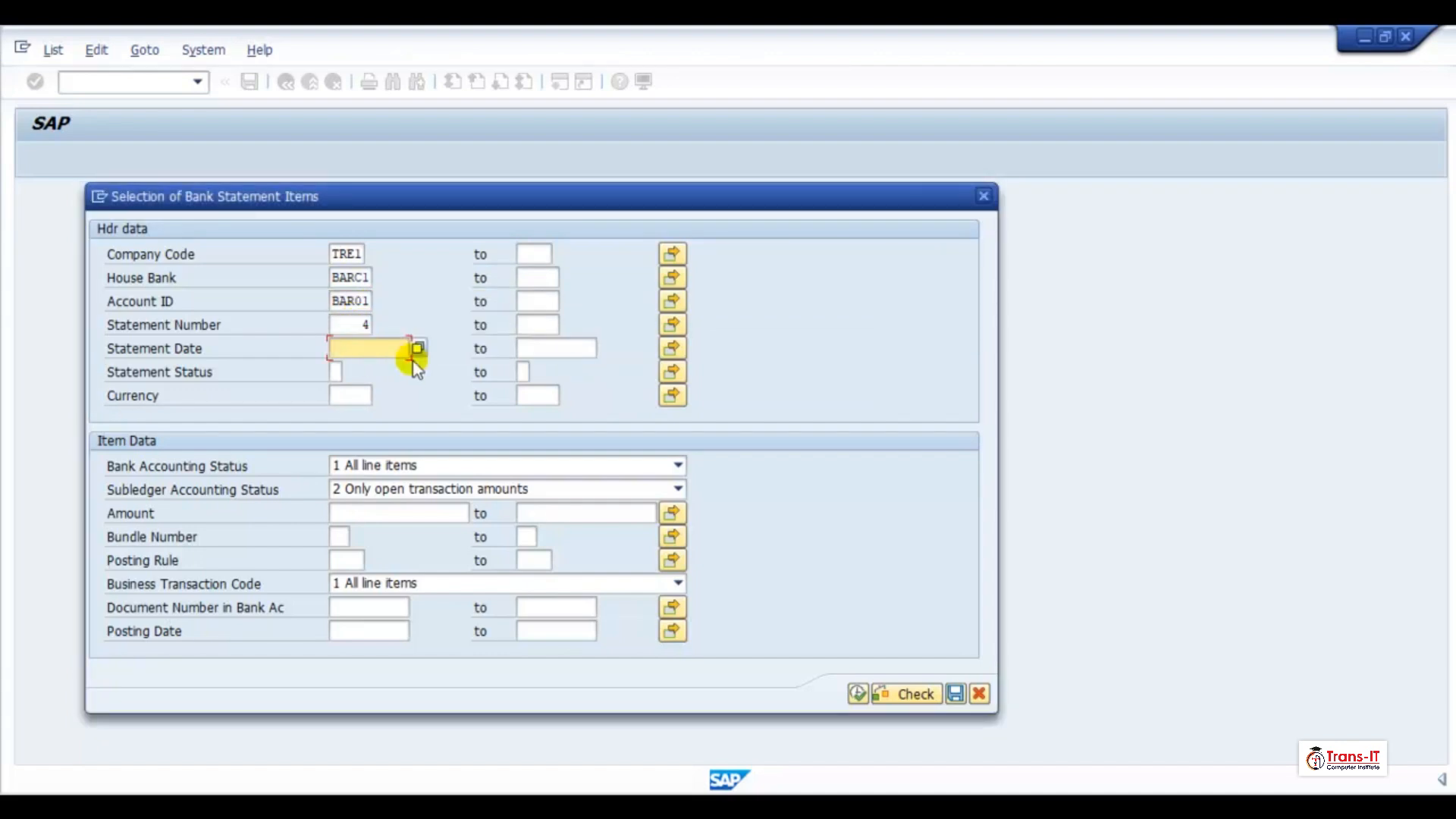
type("01.10.2024")
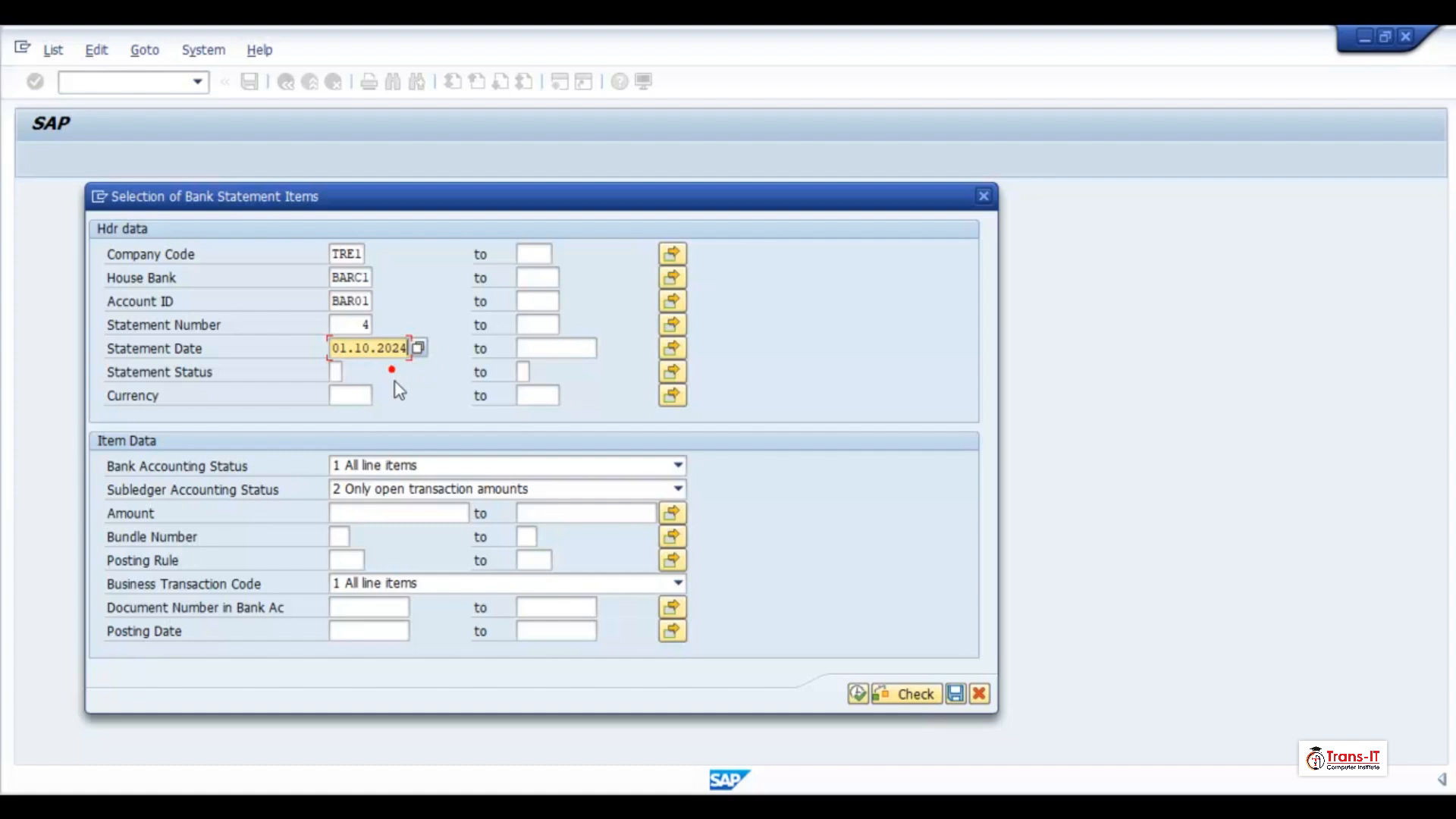
Step: Include all line items for the subledger accounting status, set posting rule ZTR1 and run the selection
left_click(379, 489)
left_click(379, 508)
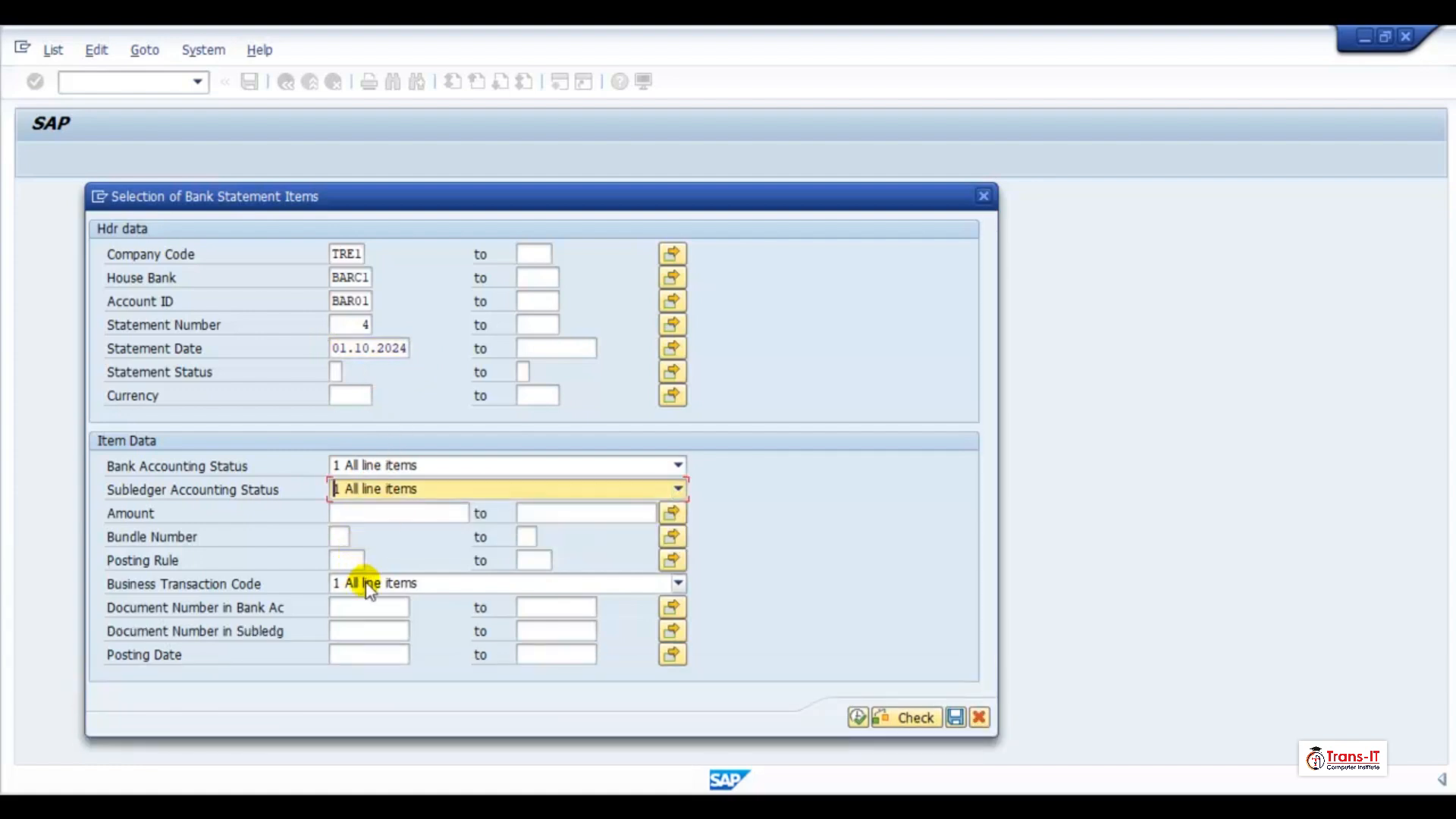
left_click(339, 538)
left_click(344, 559)
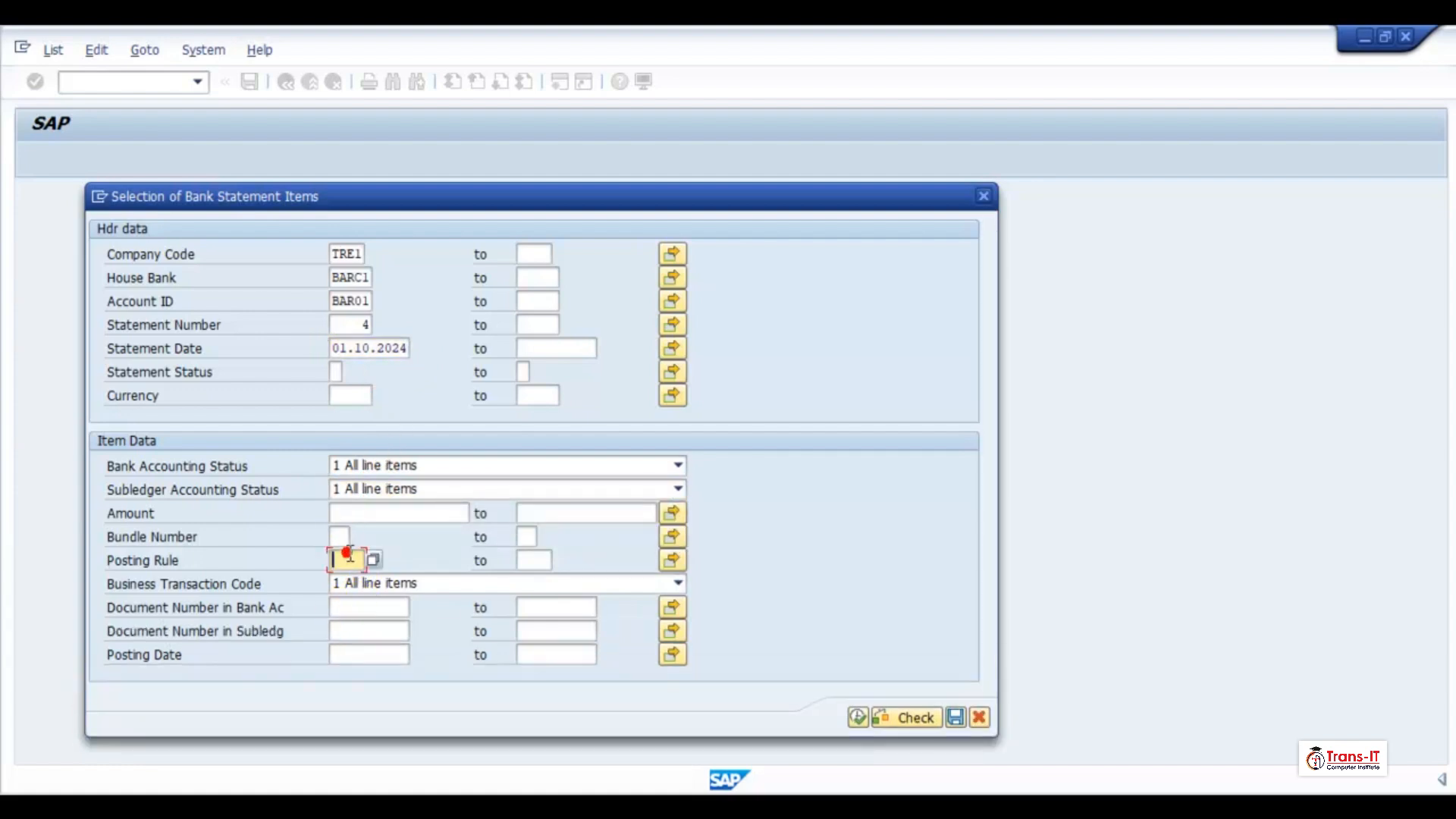
type("ZTR1")
left_click(857, 717)
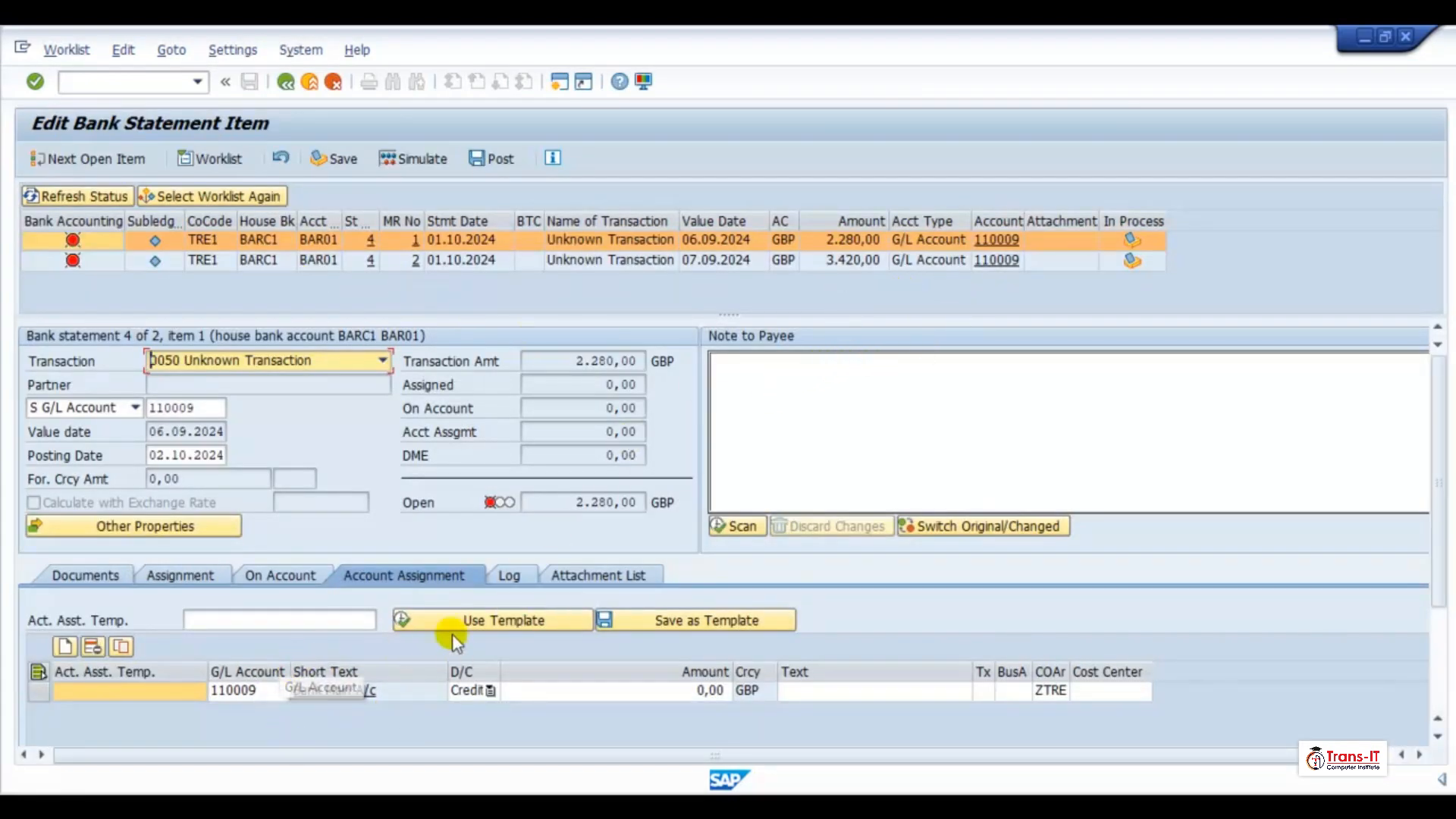
Step: Examine the first statement item's processing log and expand its last reprocessing rule error
left_click(516, 576)
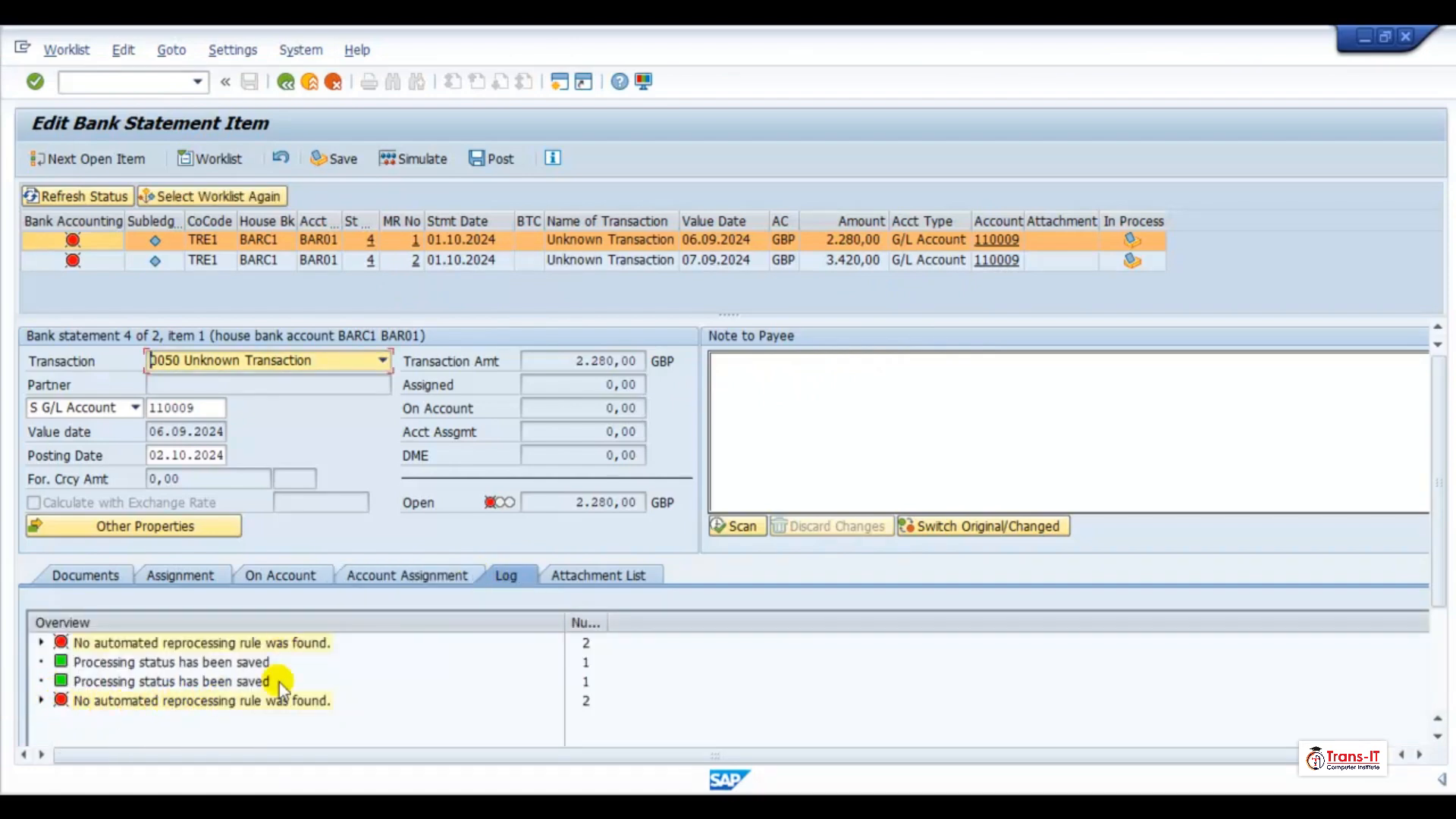
left_click(41, 699)
left_click(224, 722)
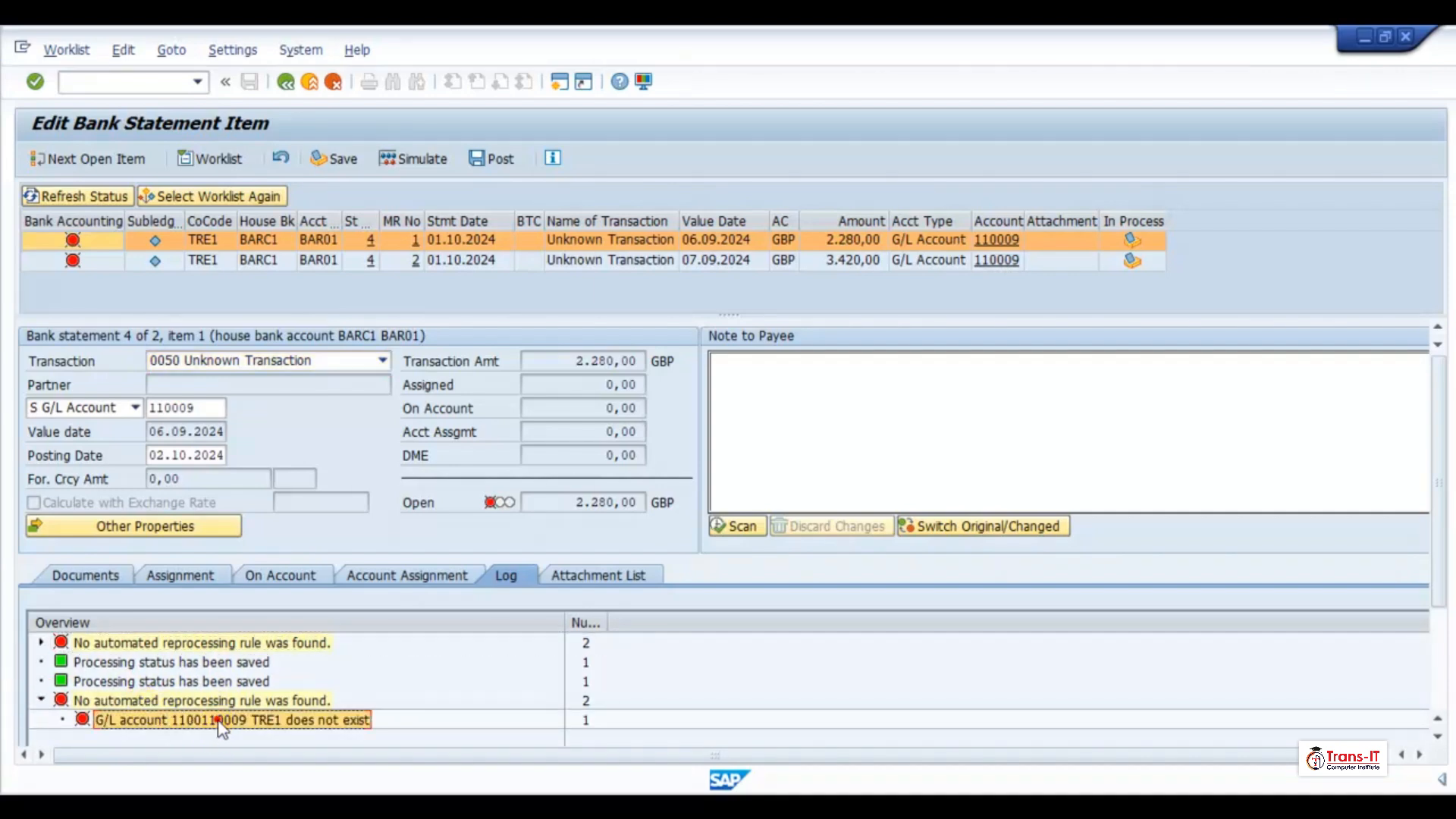
left_click(229, 721)
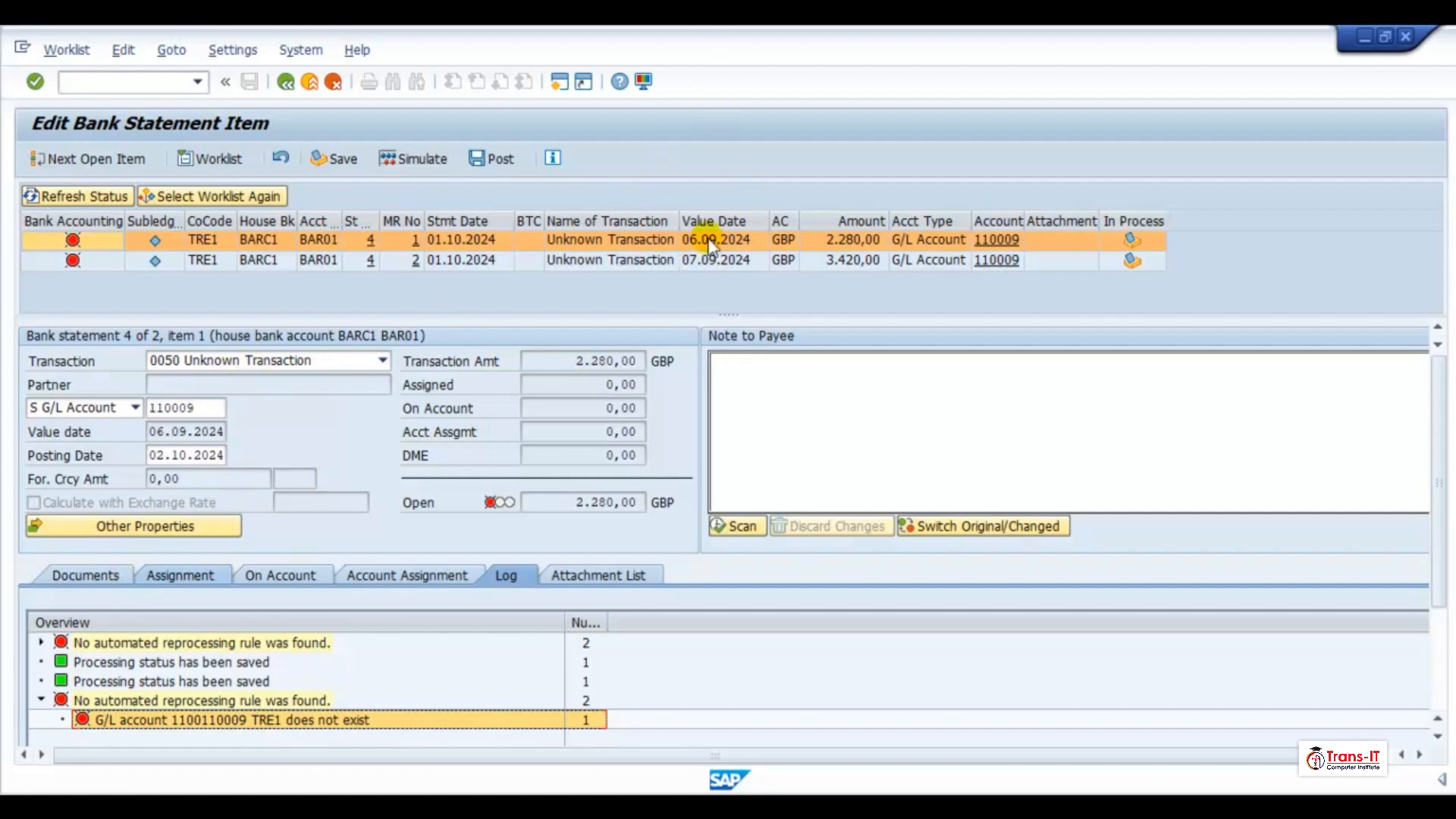
Step: Clear the G/L account in the account assignment line of the second statement item (07.09.2024) and save the item
double_click(289, 243)
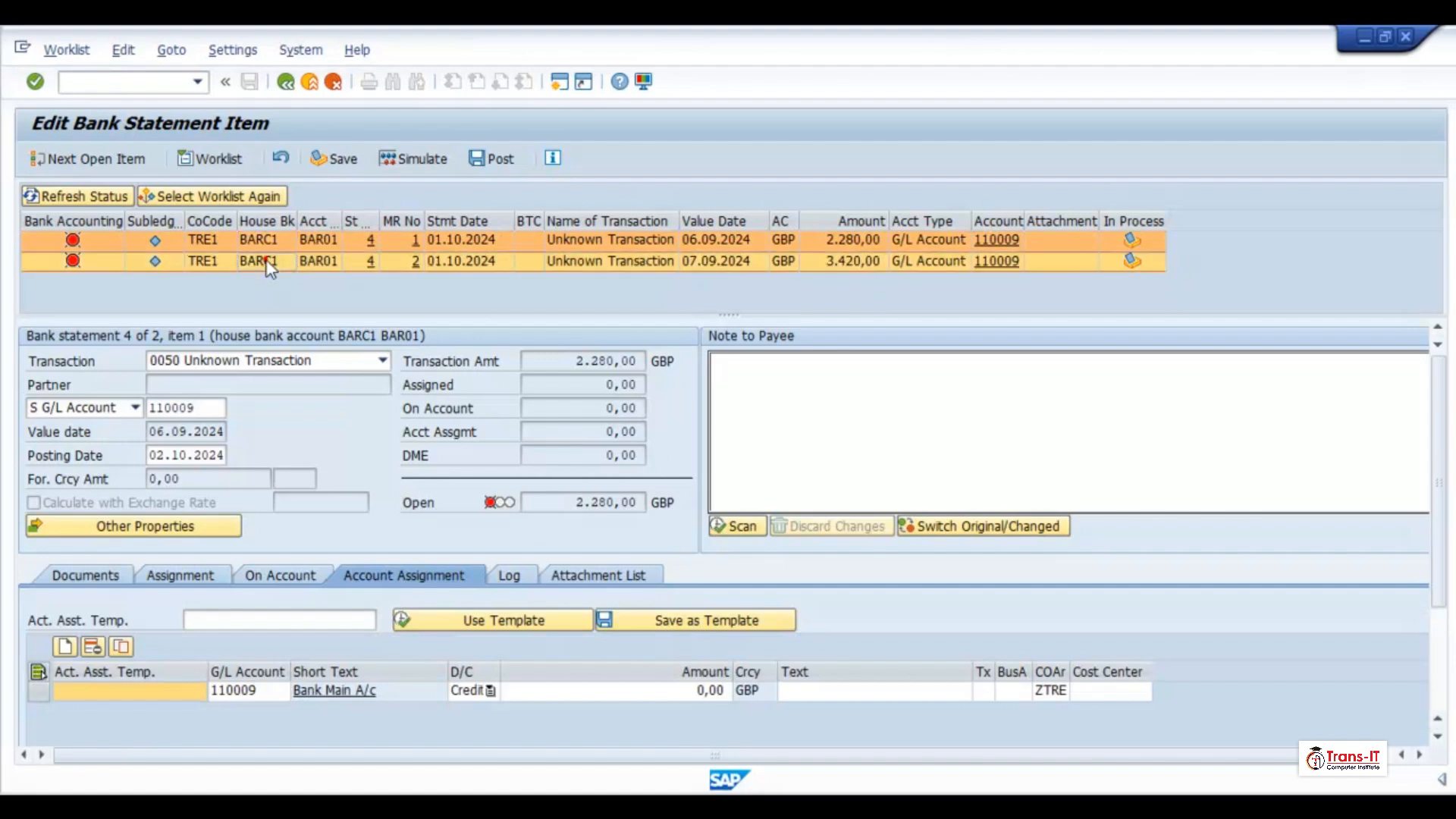
double_click(265, 261)
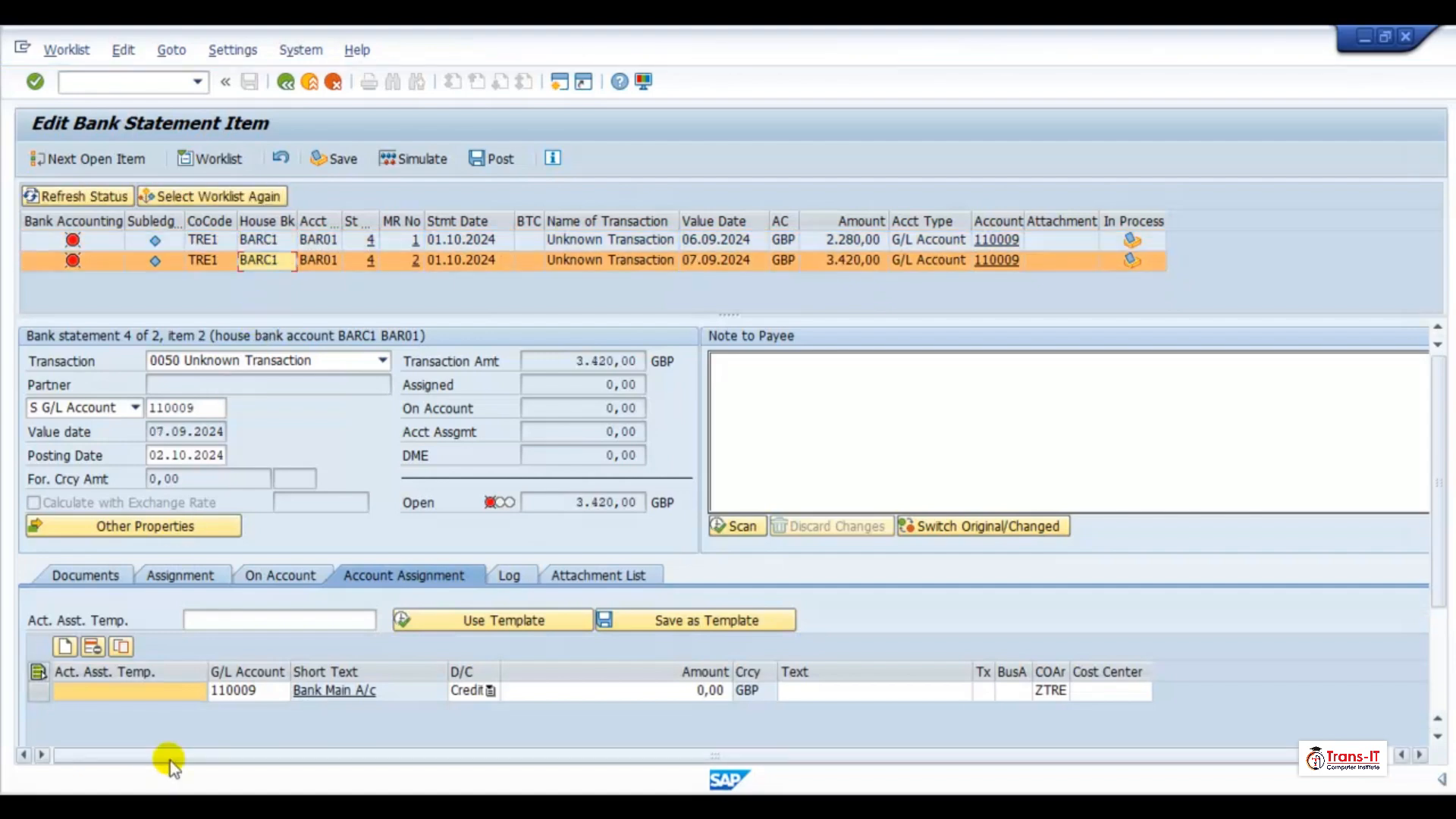
left_click(263, 691)
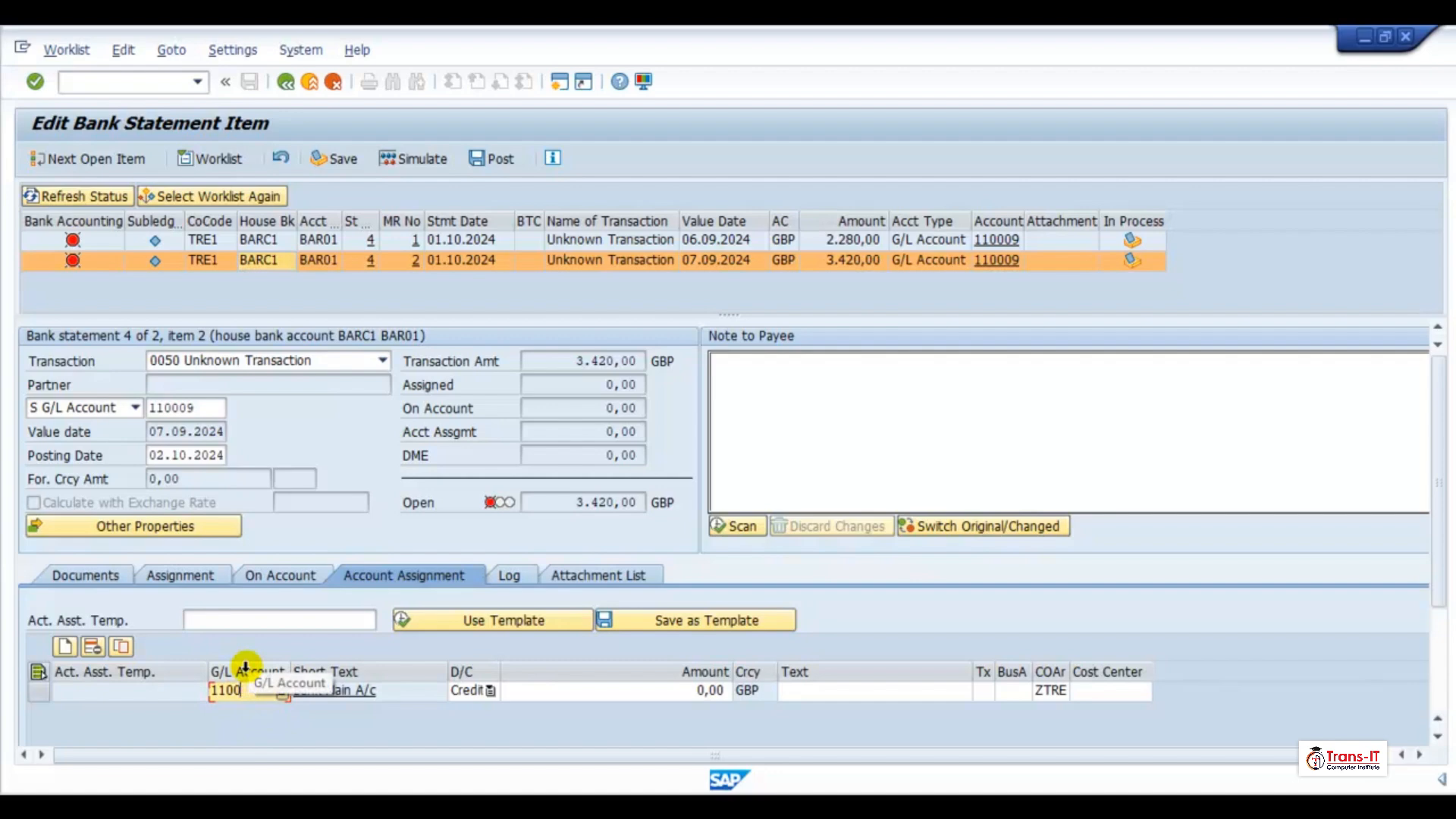
key("Return")
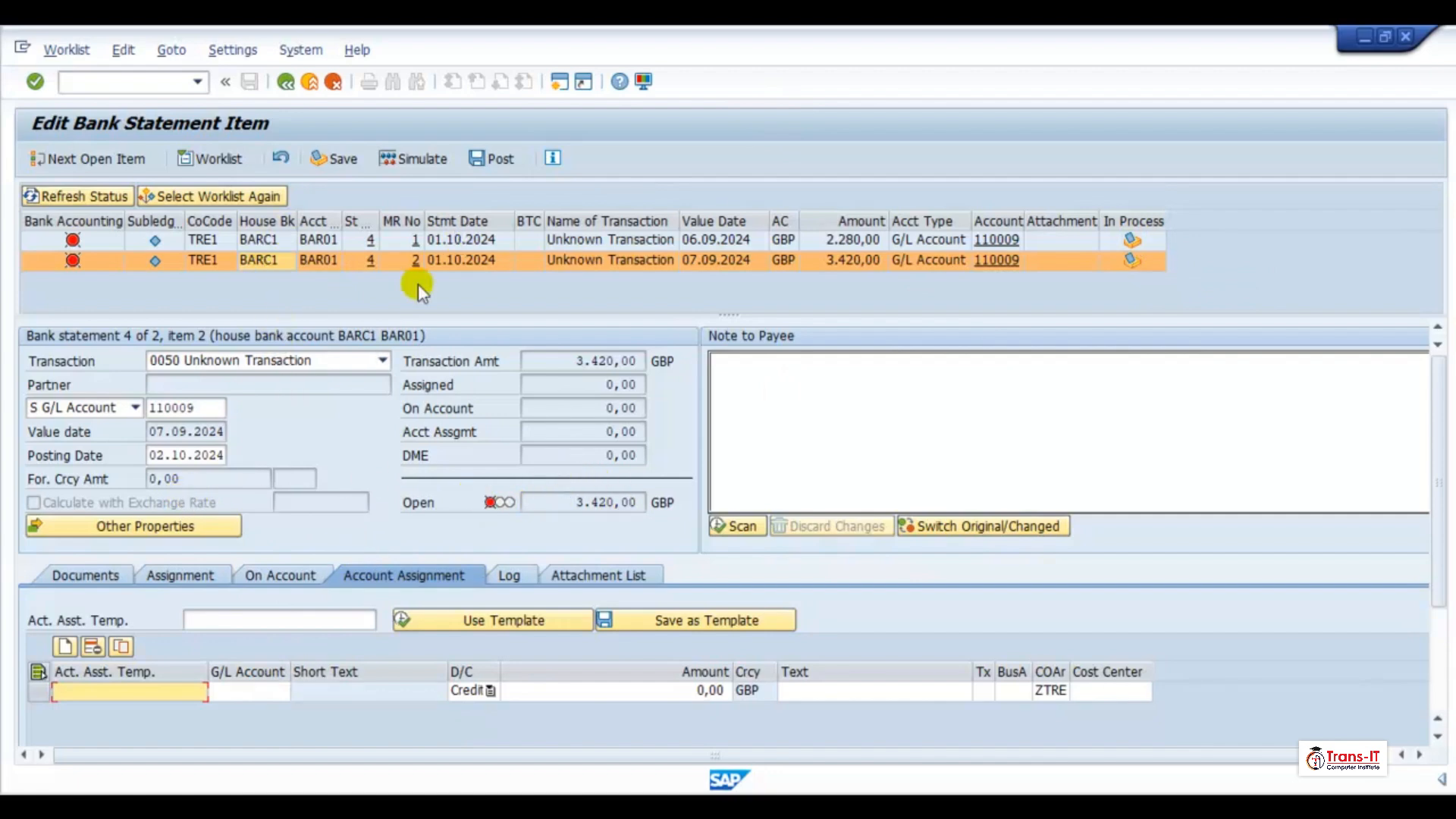
left_click(188, 408)
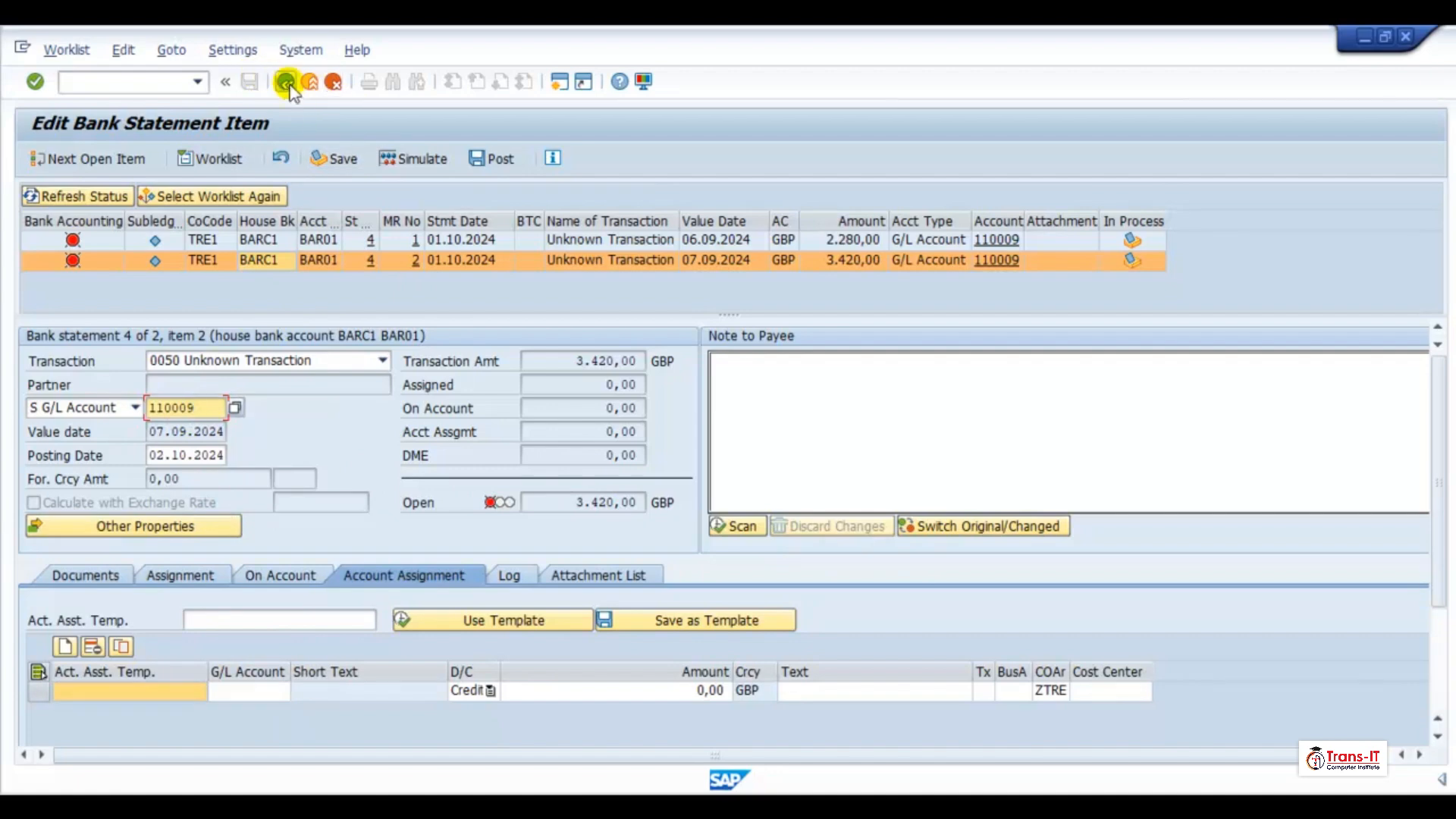
left_click(327, 158)
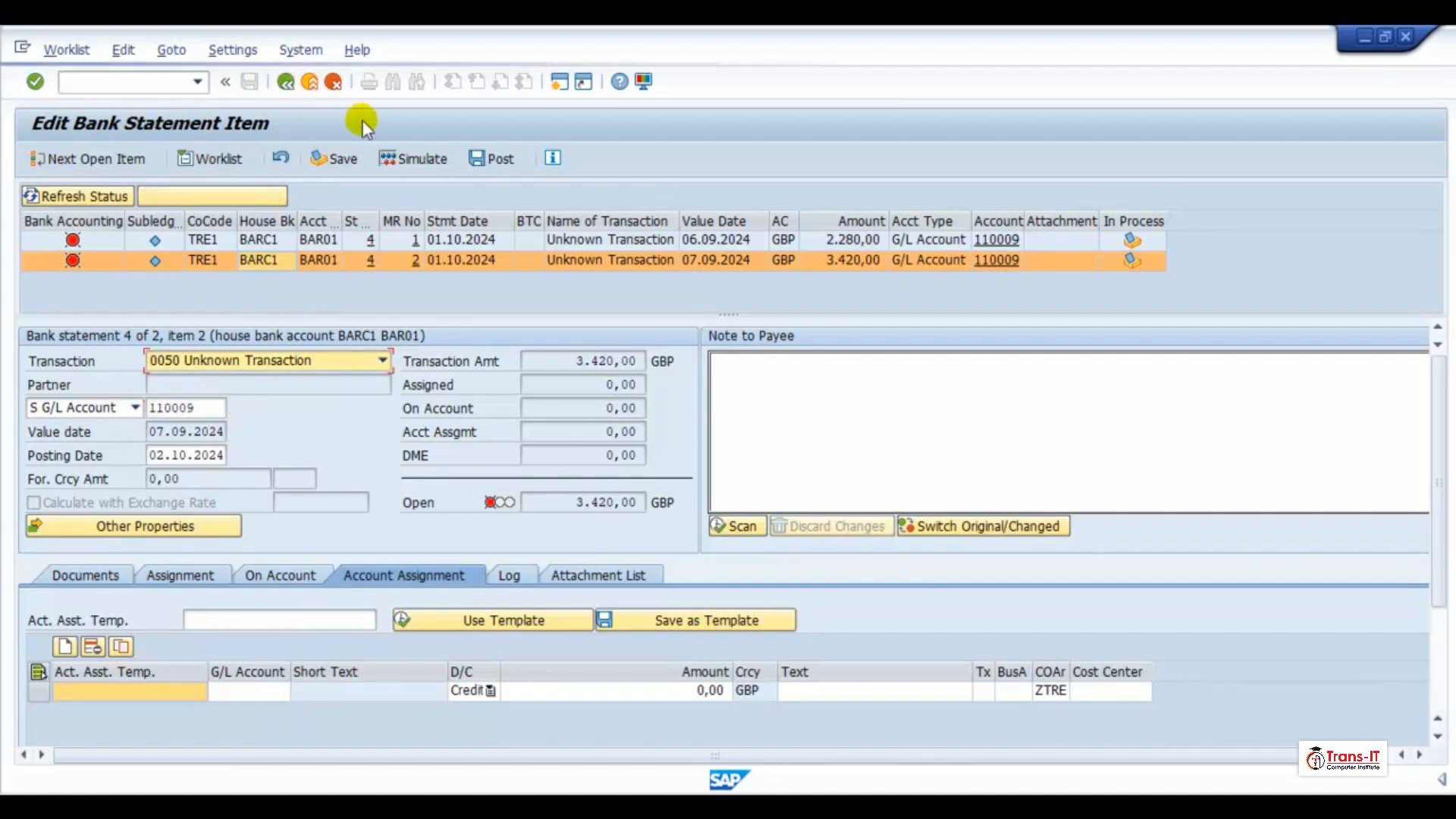
Step: Leave the statement item editing, try twice more to save manual bank statement 4, and return to its header
left_click(288, 82)
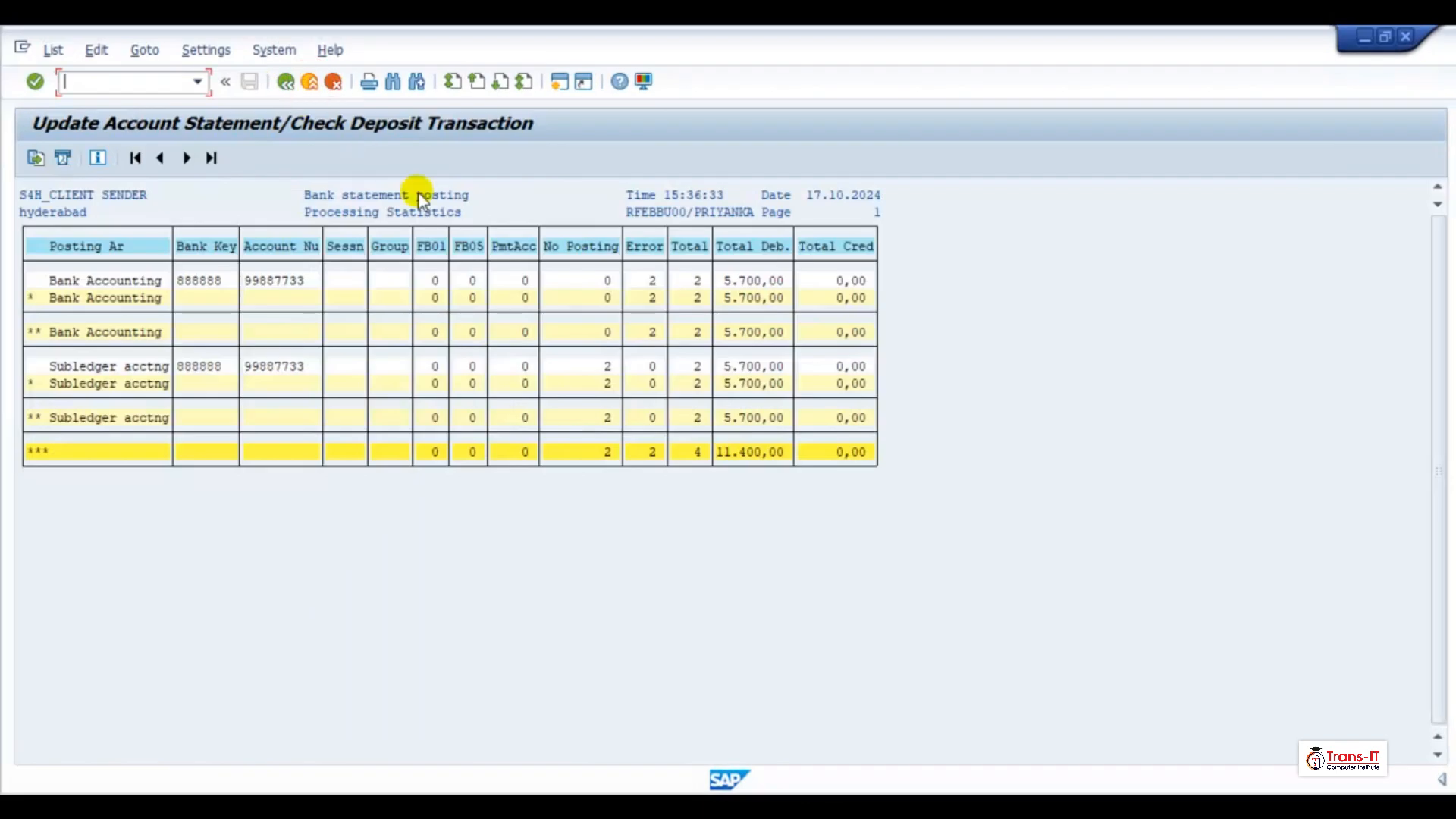
left_click(286, 83)
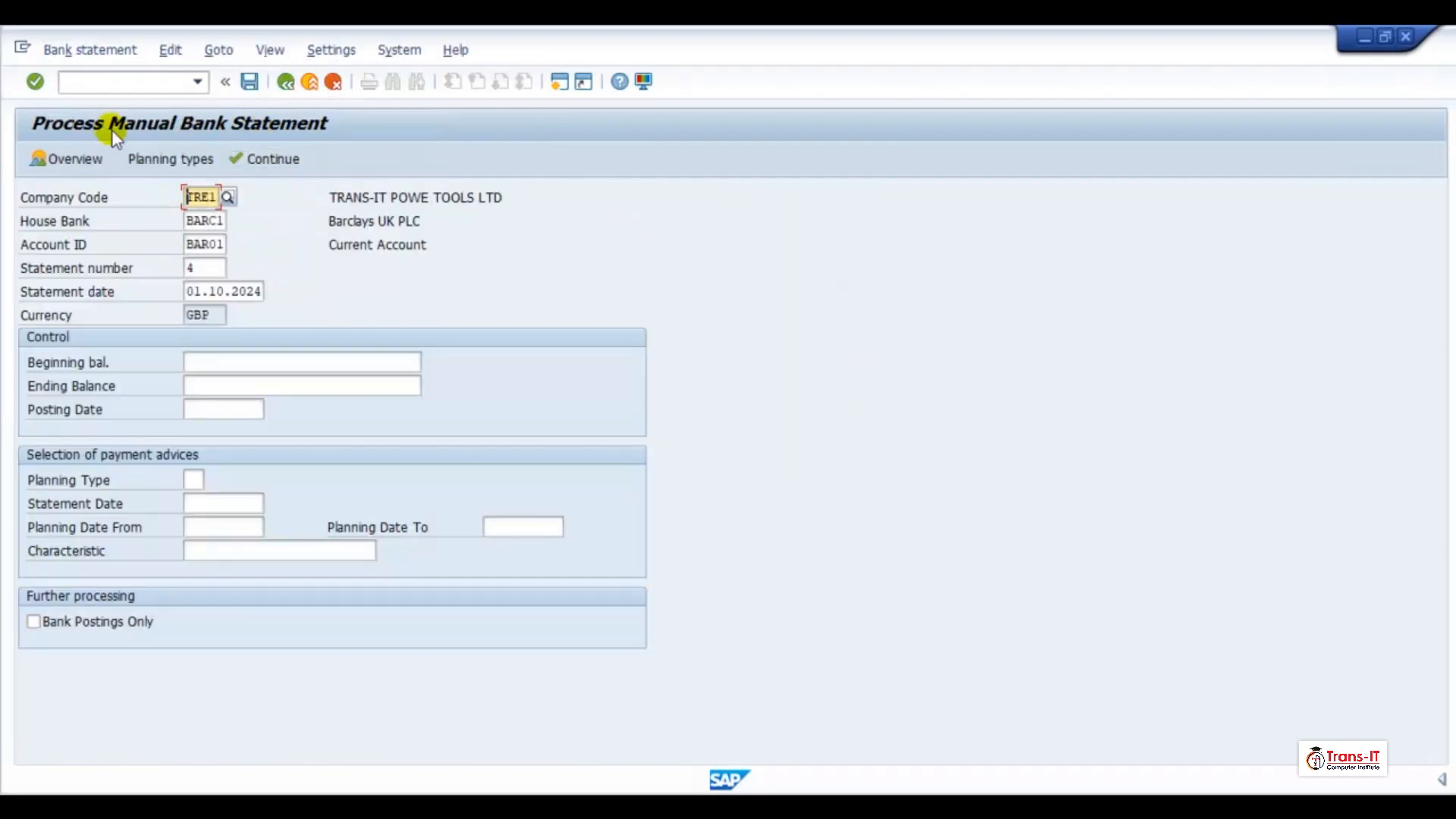
left_click(249, 81)
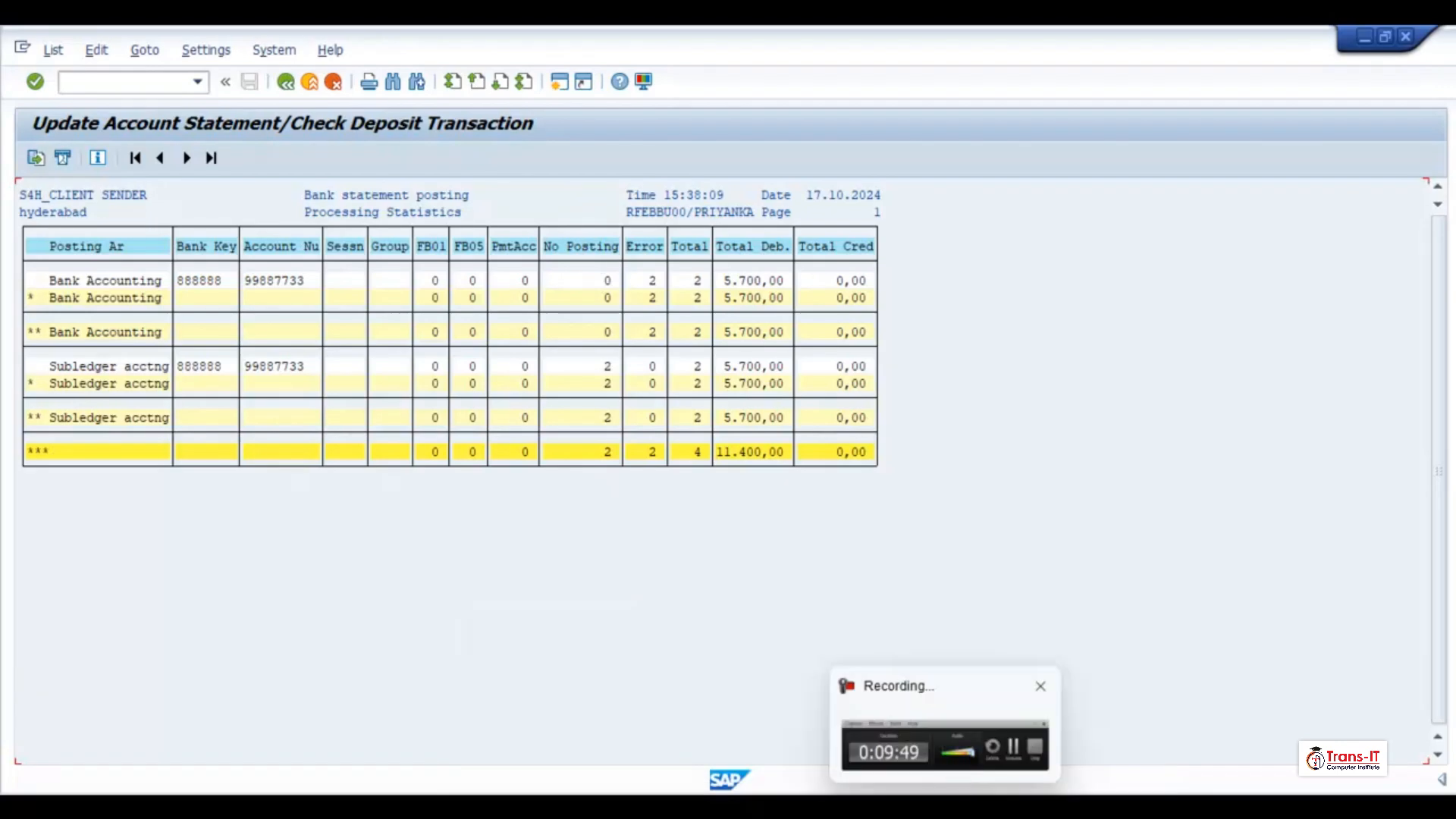
left_click(1002, 766)
left_click(1337, 715)
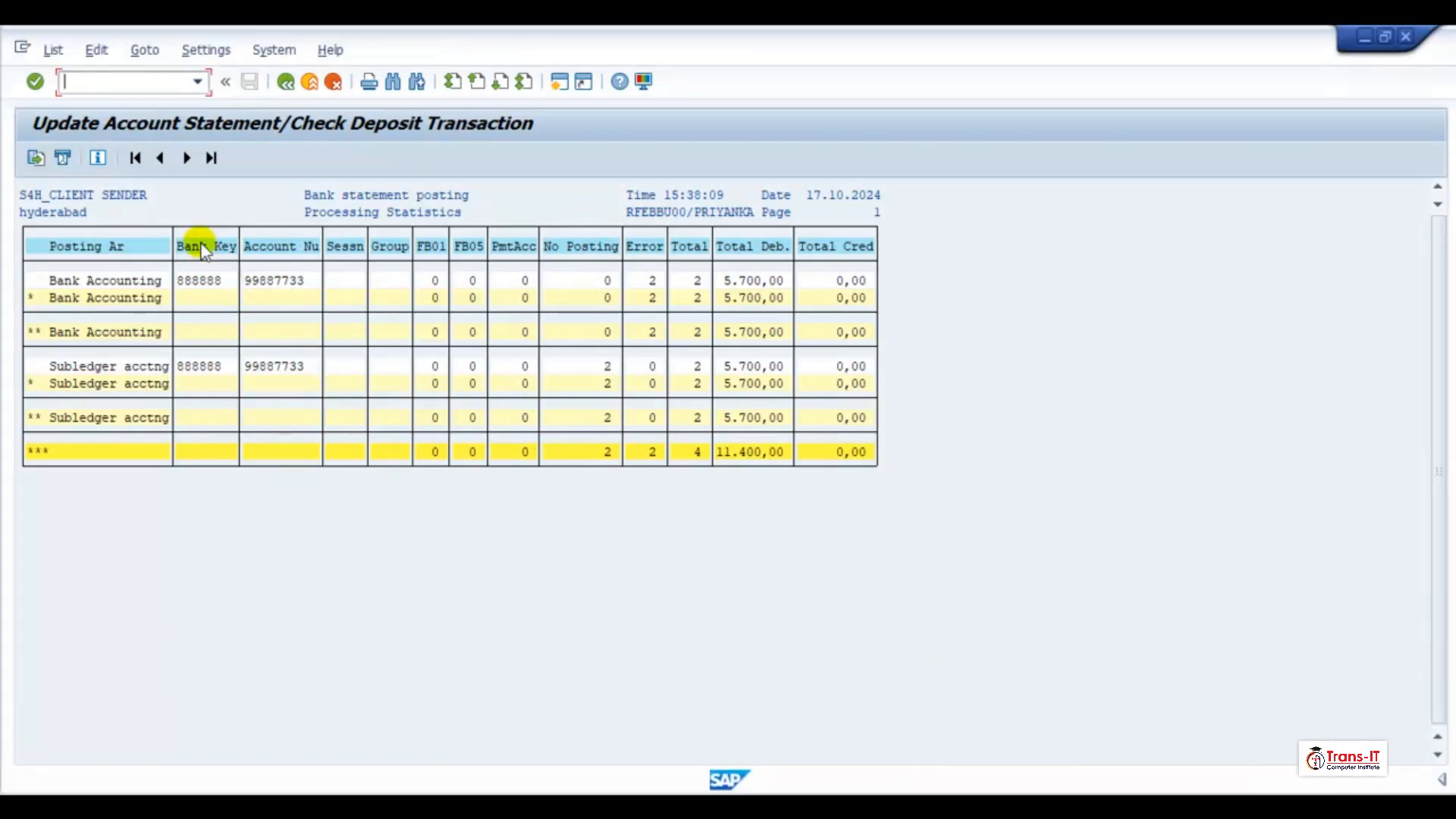
left_click(285, 81)
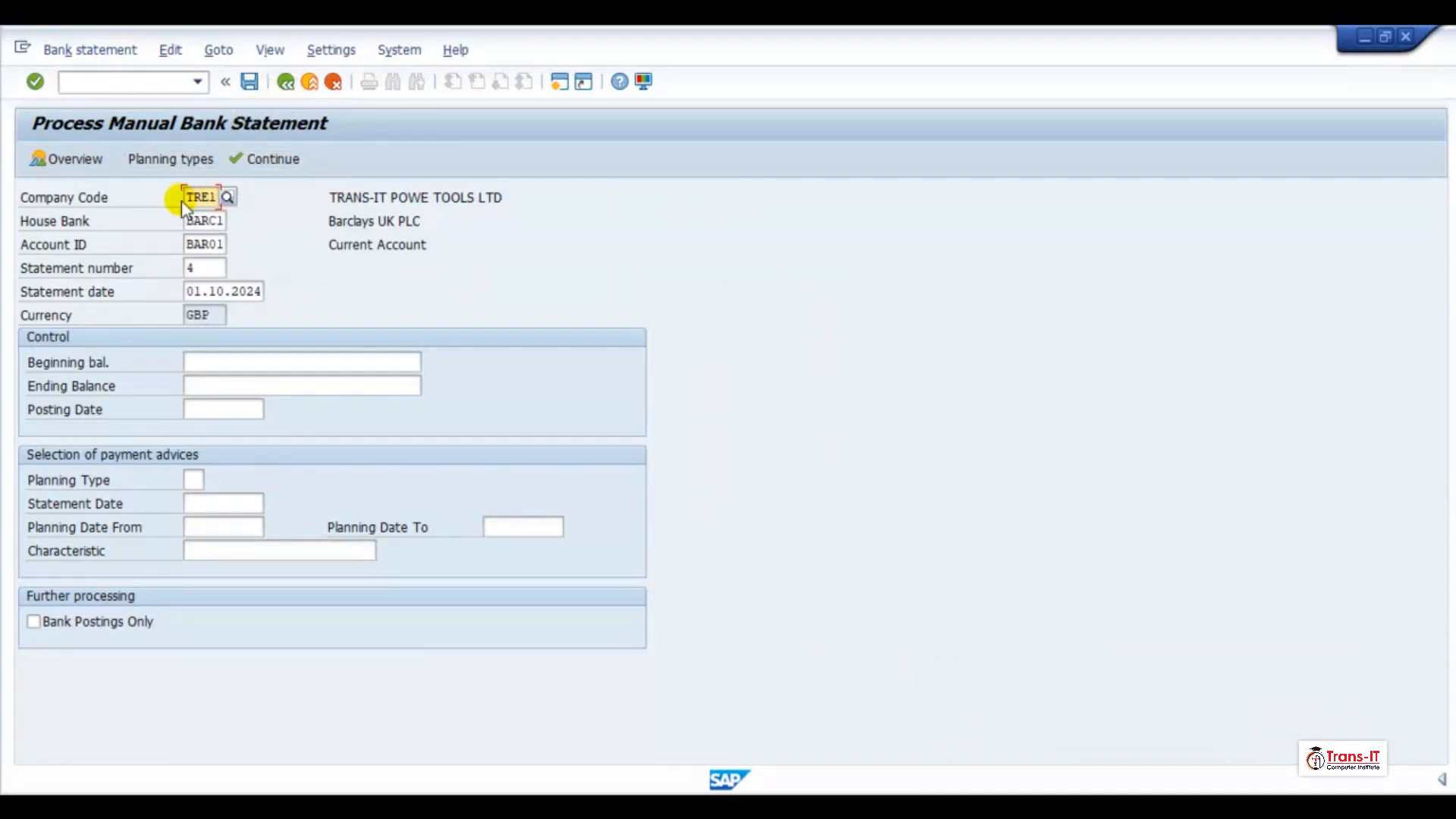
left_click(249, 81)
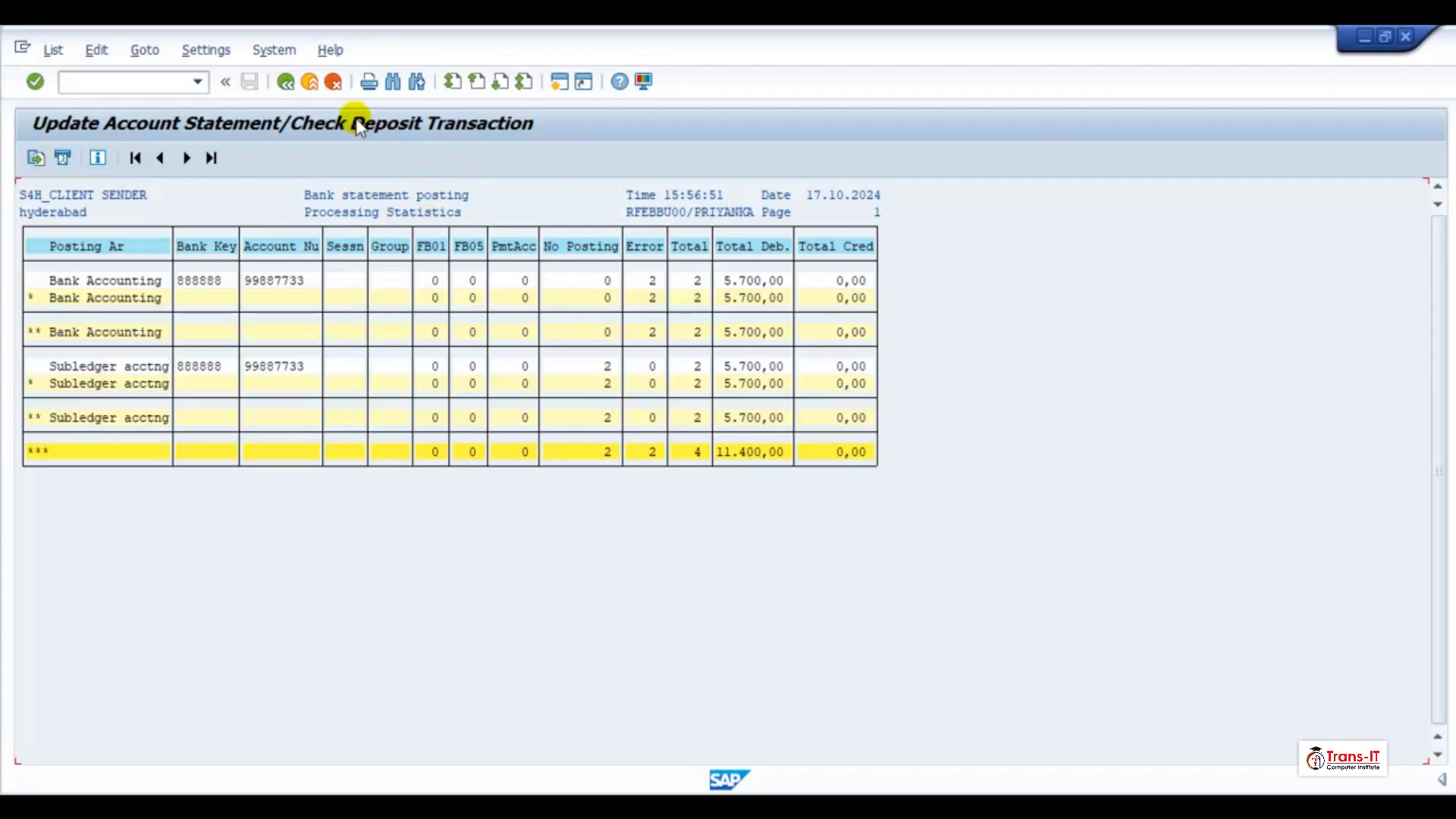
left_click(284, 82)
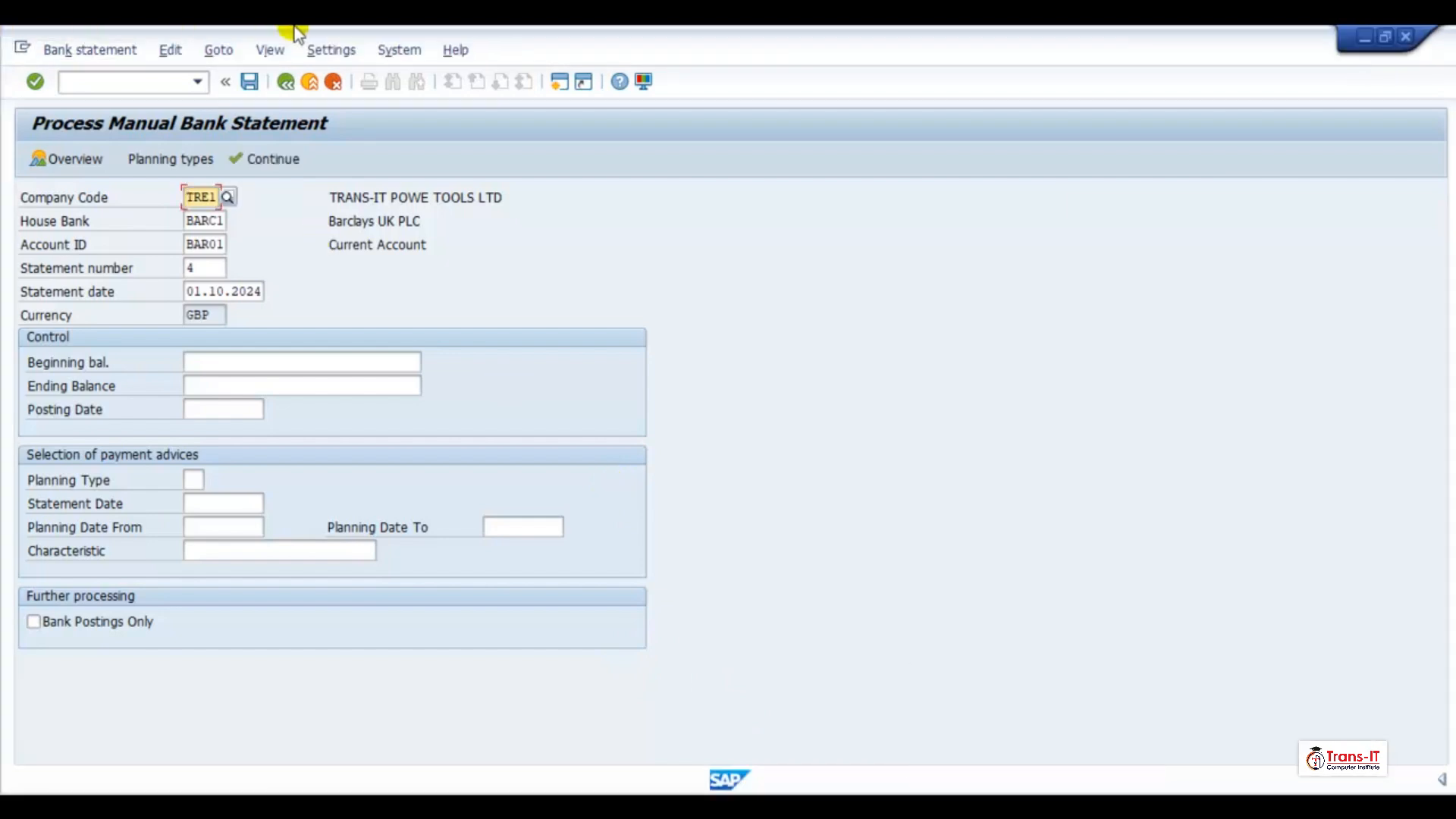
Step: Start the G/L account line item display, transaction FBL3N, in a new session
left_click(558, 81)
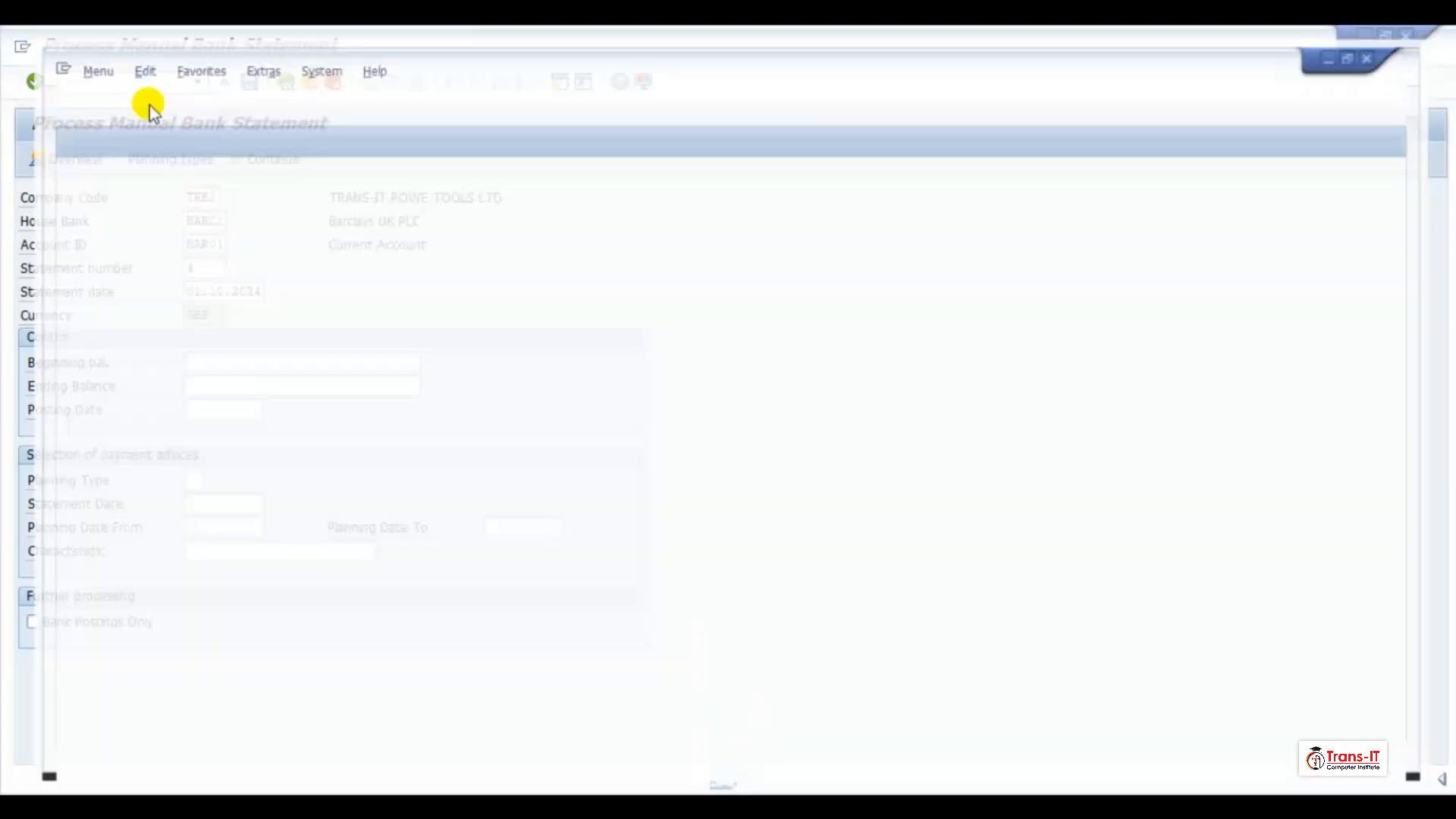
type("fbl3n")
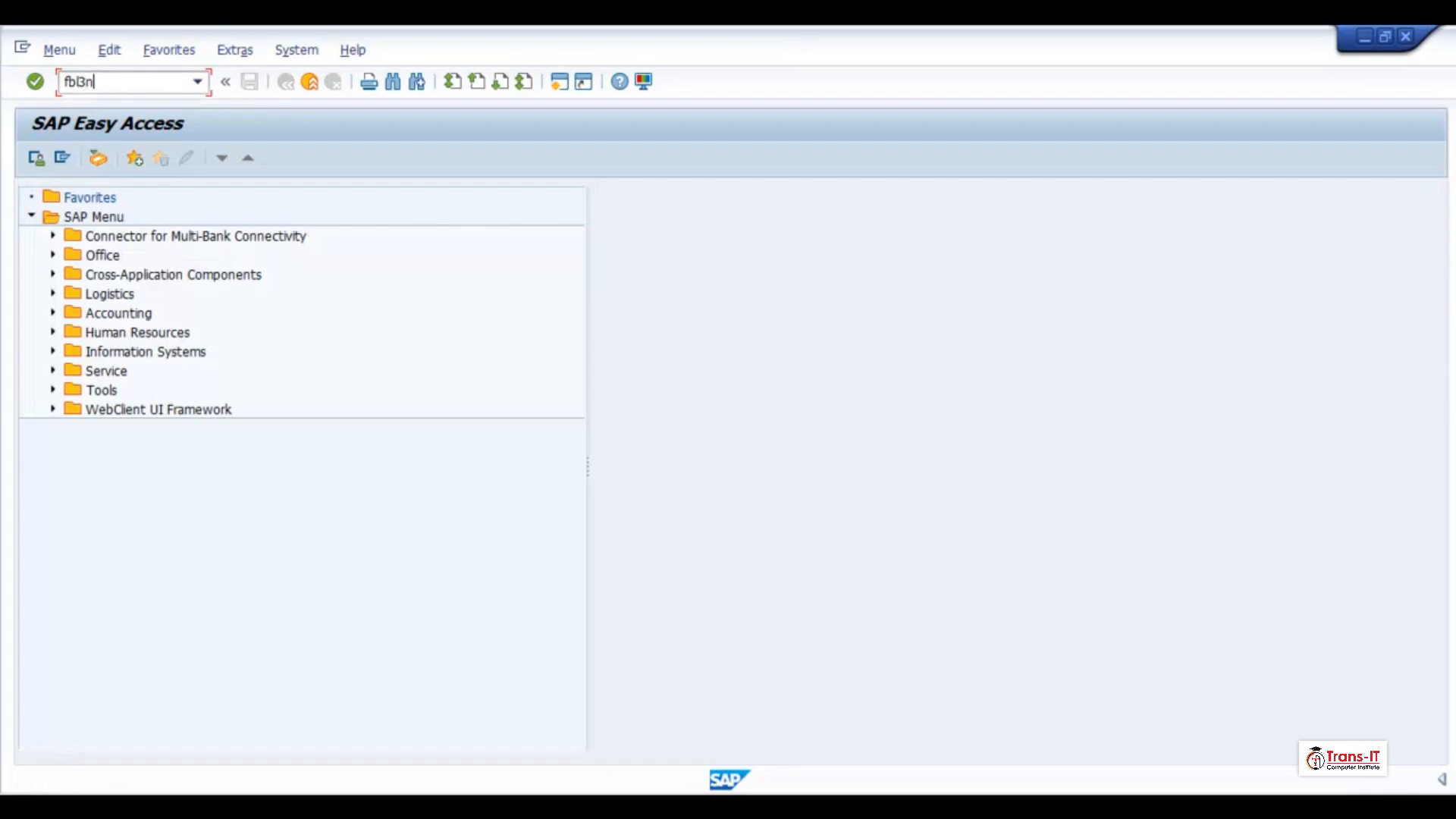
key("Return")
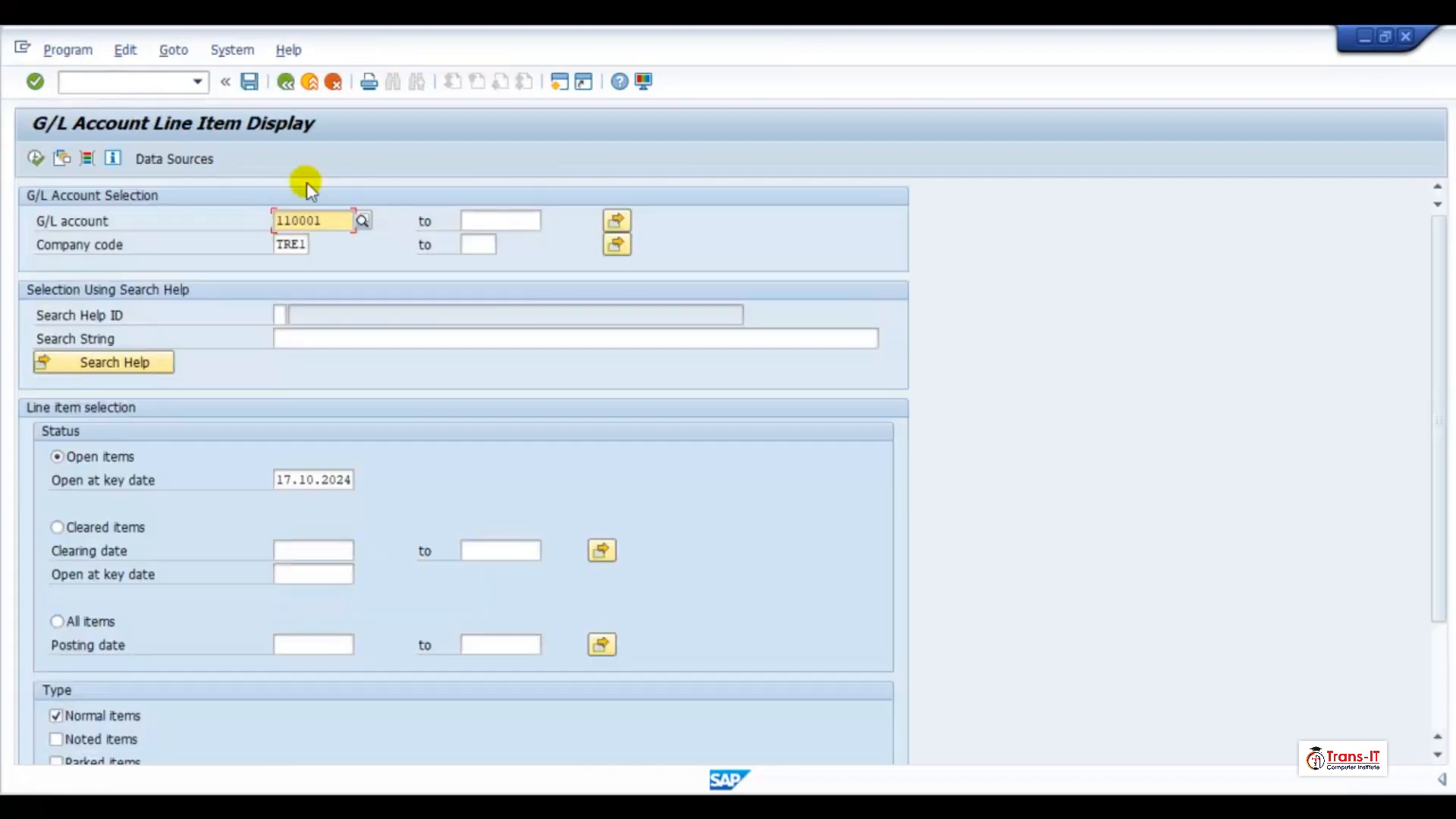
Step: Add G/L accounts 110002 and 110009 to the multiple selection alongside 110001 and apply it
left_click(612, 222)
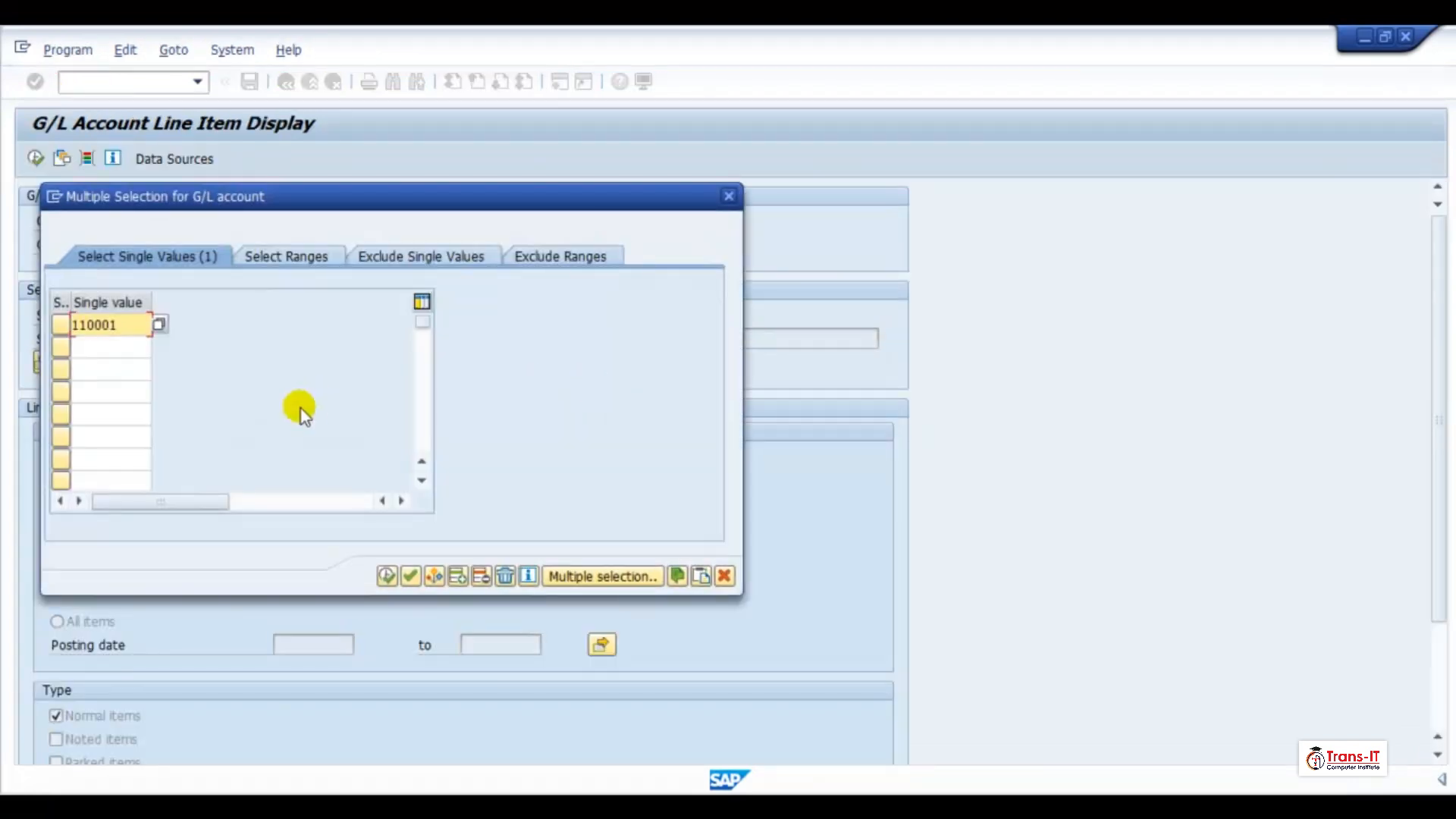
left_click_drag(96, 336, 72, 333)
key("ctrl+c")
left_click(77, 342)
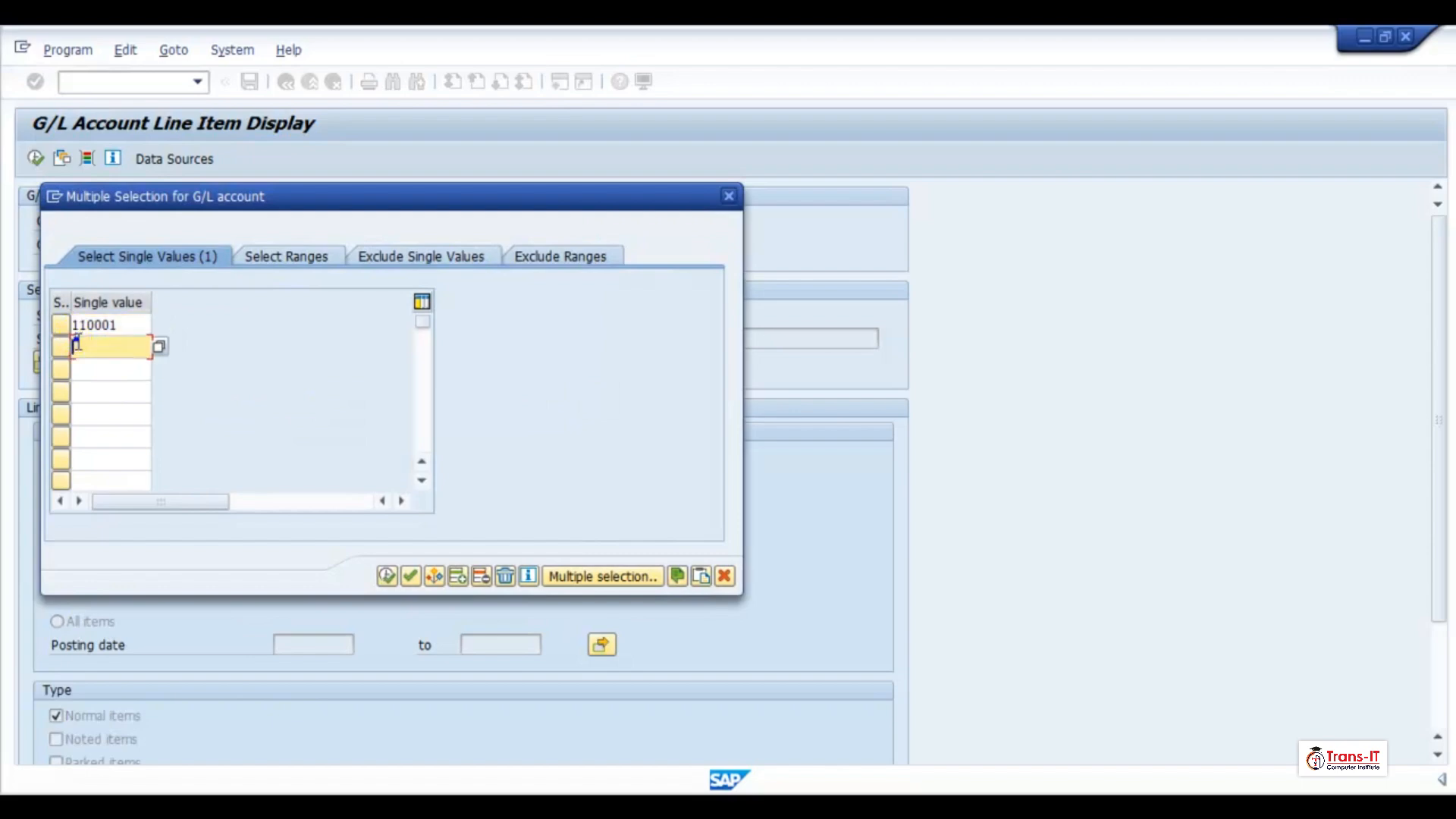
key("ctrl+v")
left_click(113, 370)
key("ctrl+v")
key("BackSpace")
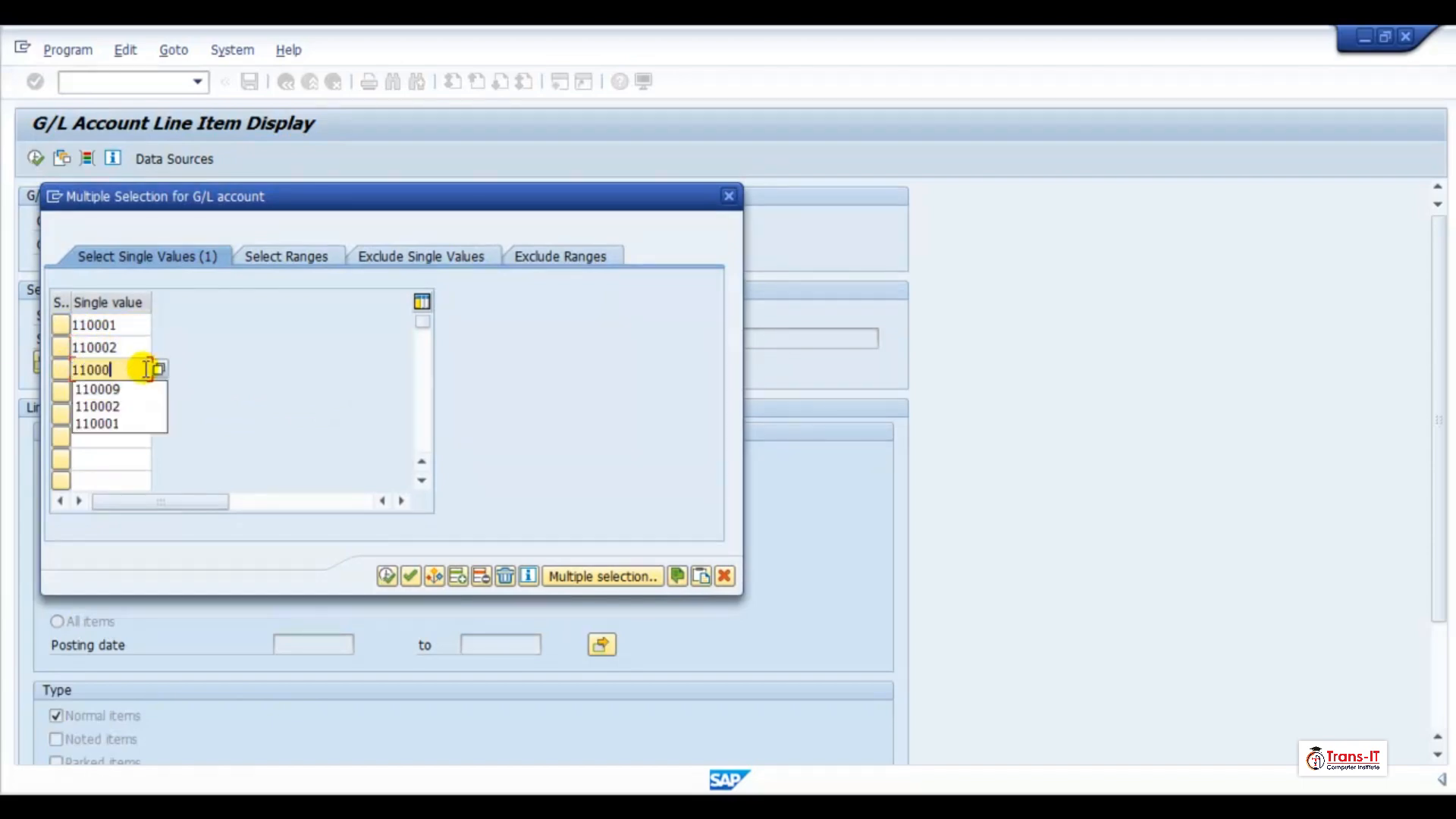
type("9")
left_click(388, 578)
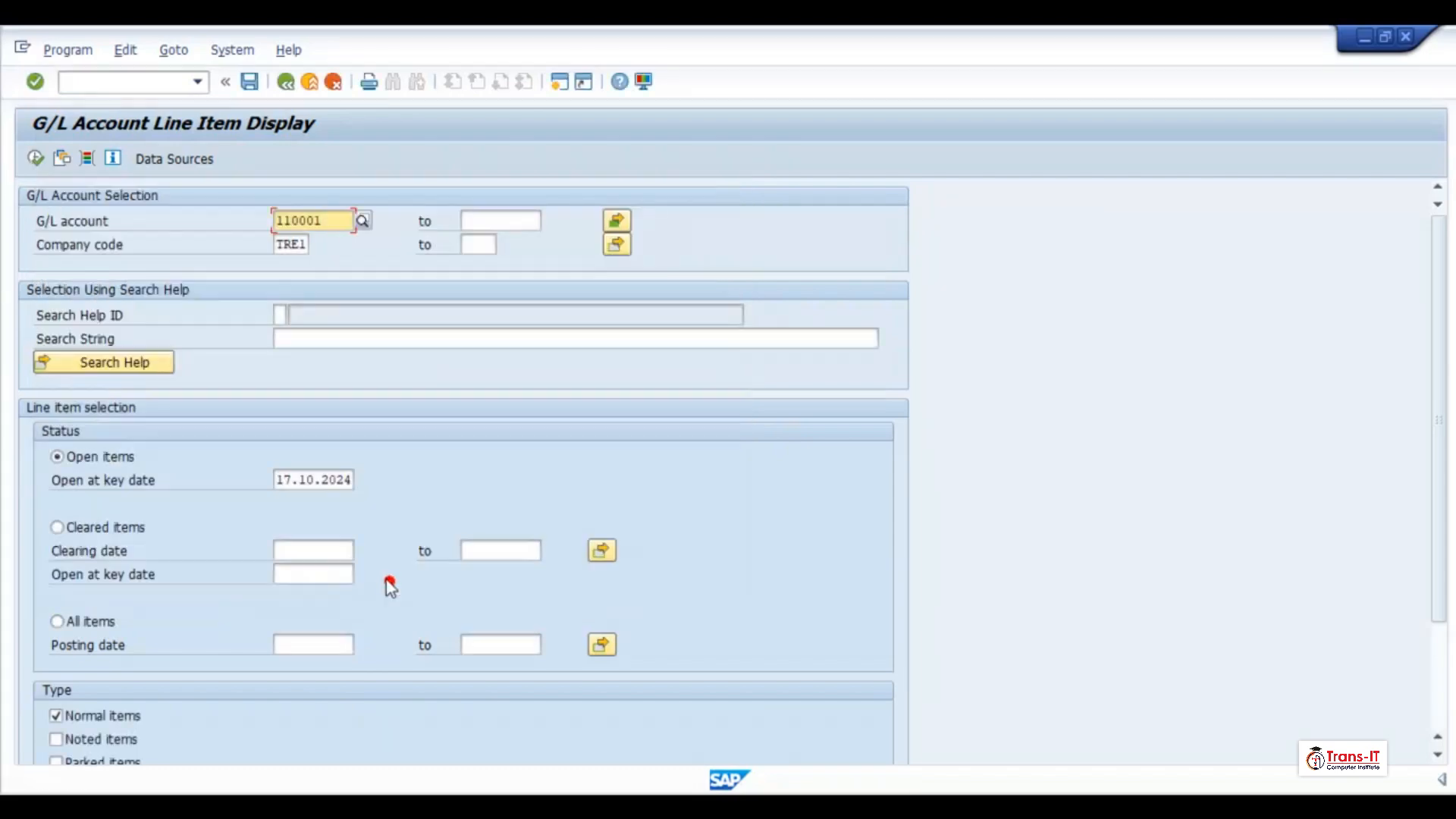
Step: Display the selected G/L accounts' open line items in company code TRE1 and review the list
left_click(36, 158)
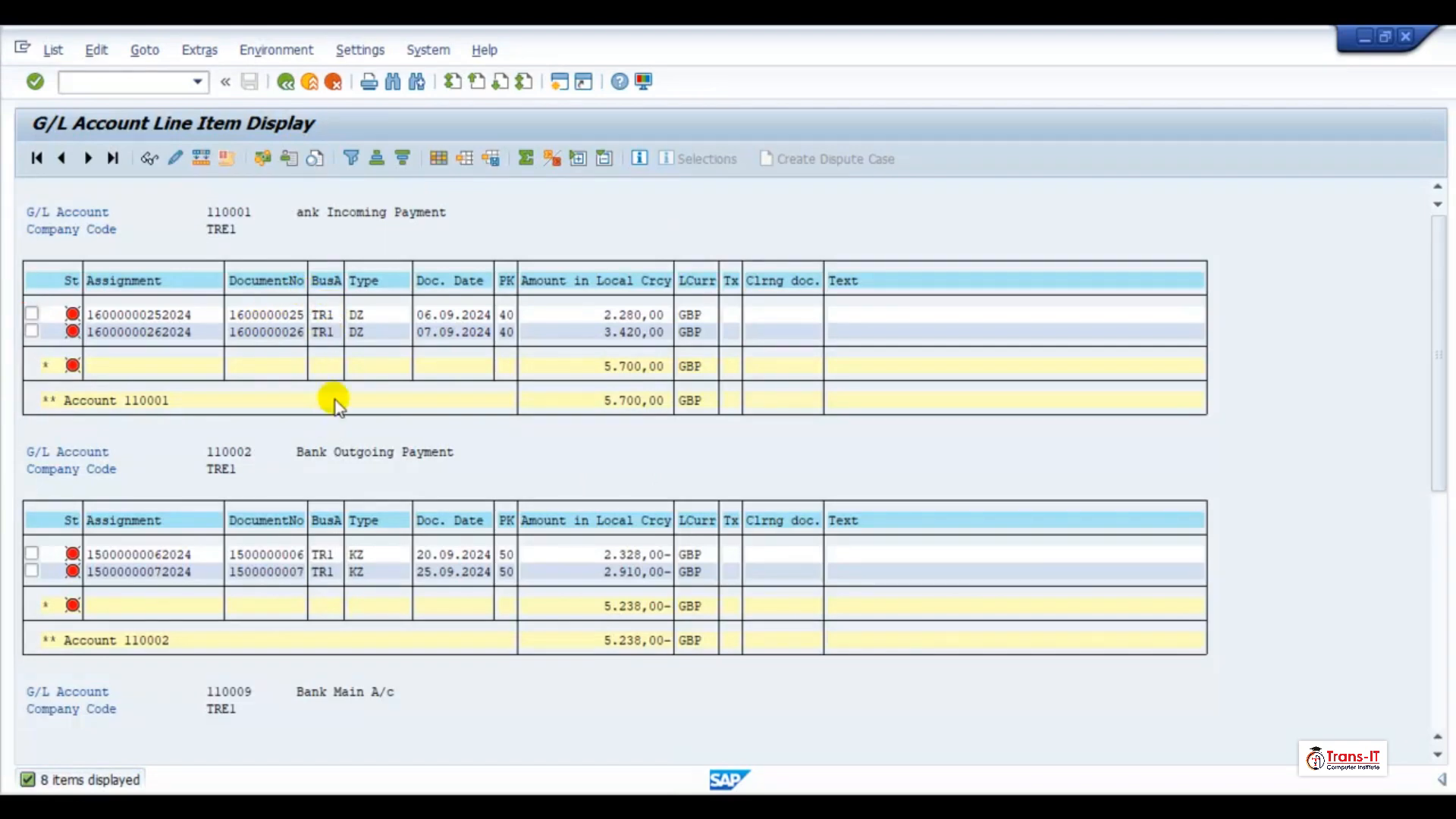
scroll(332, 425, "down", 2)
scroll(205, 196, "up", 2)
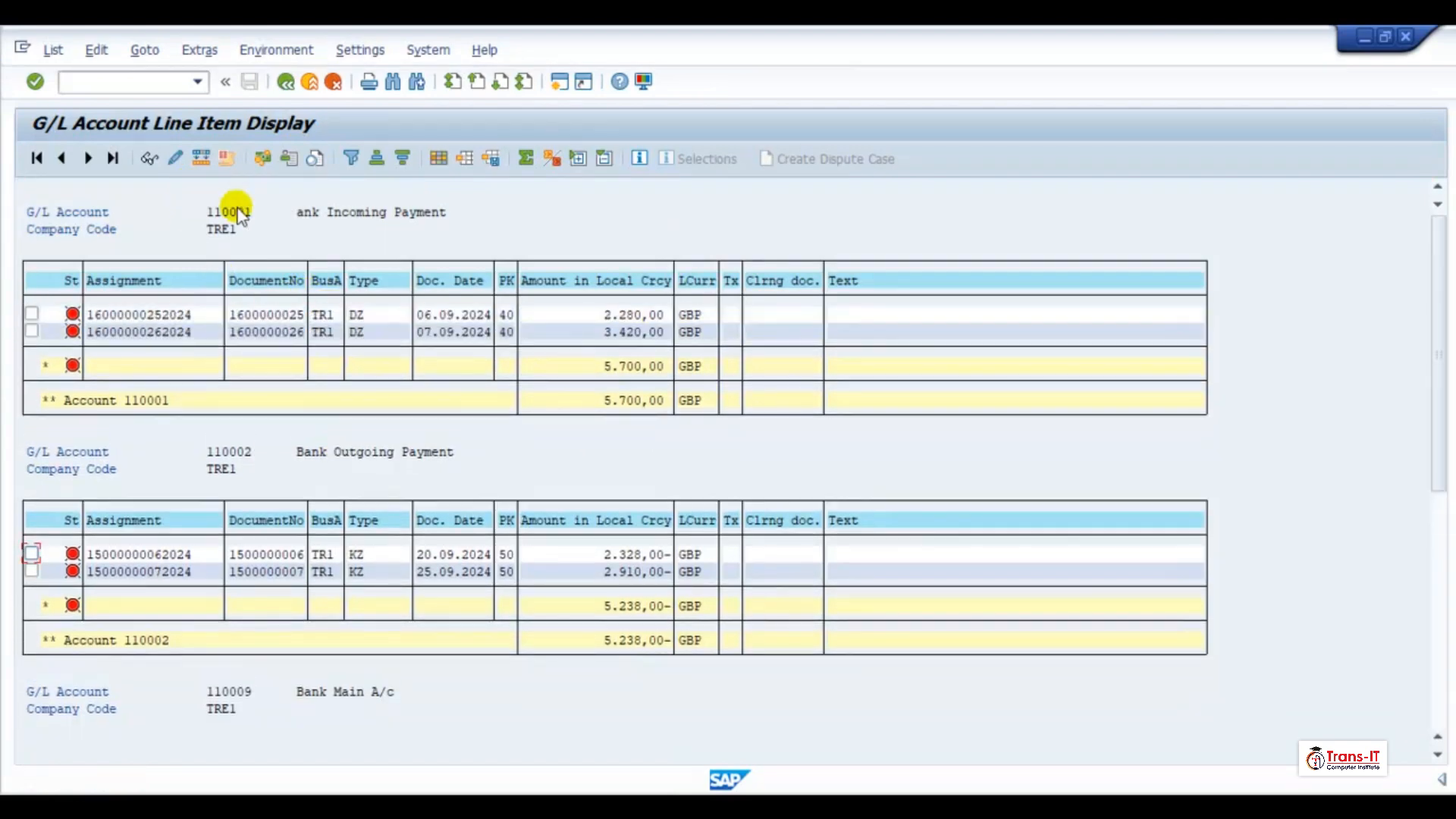